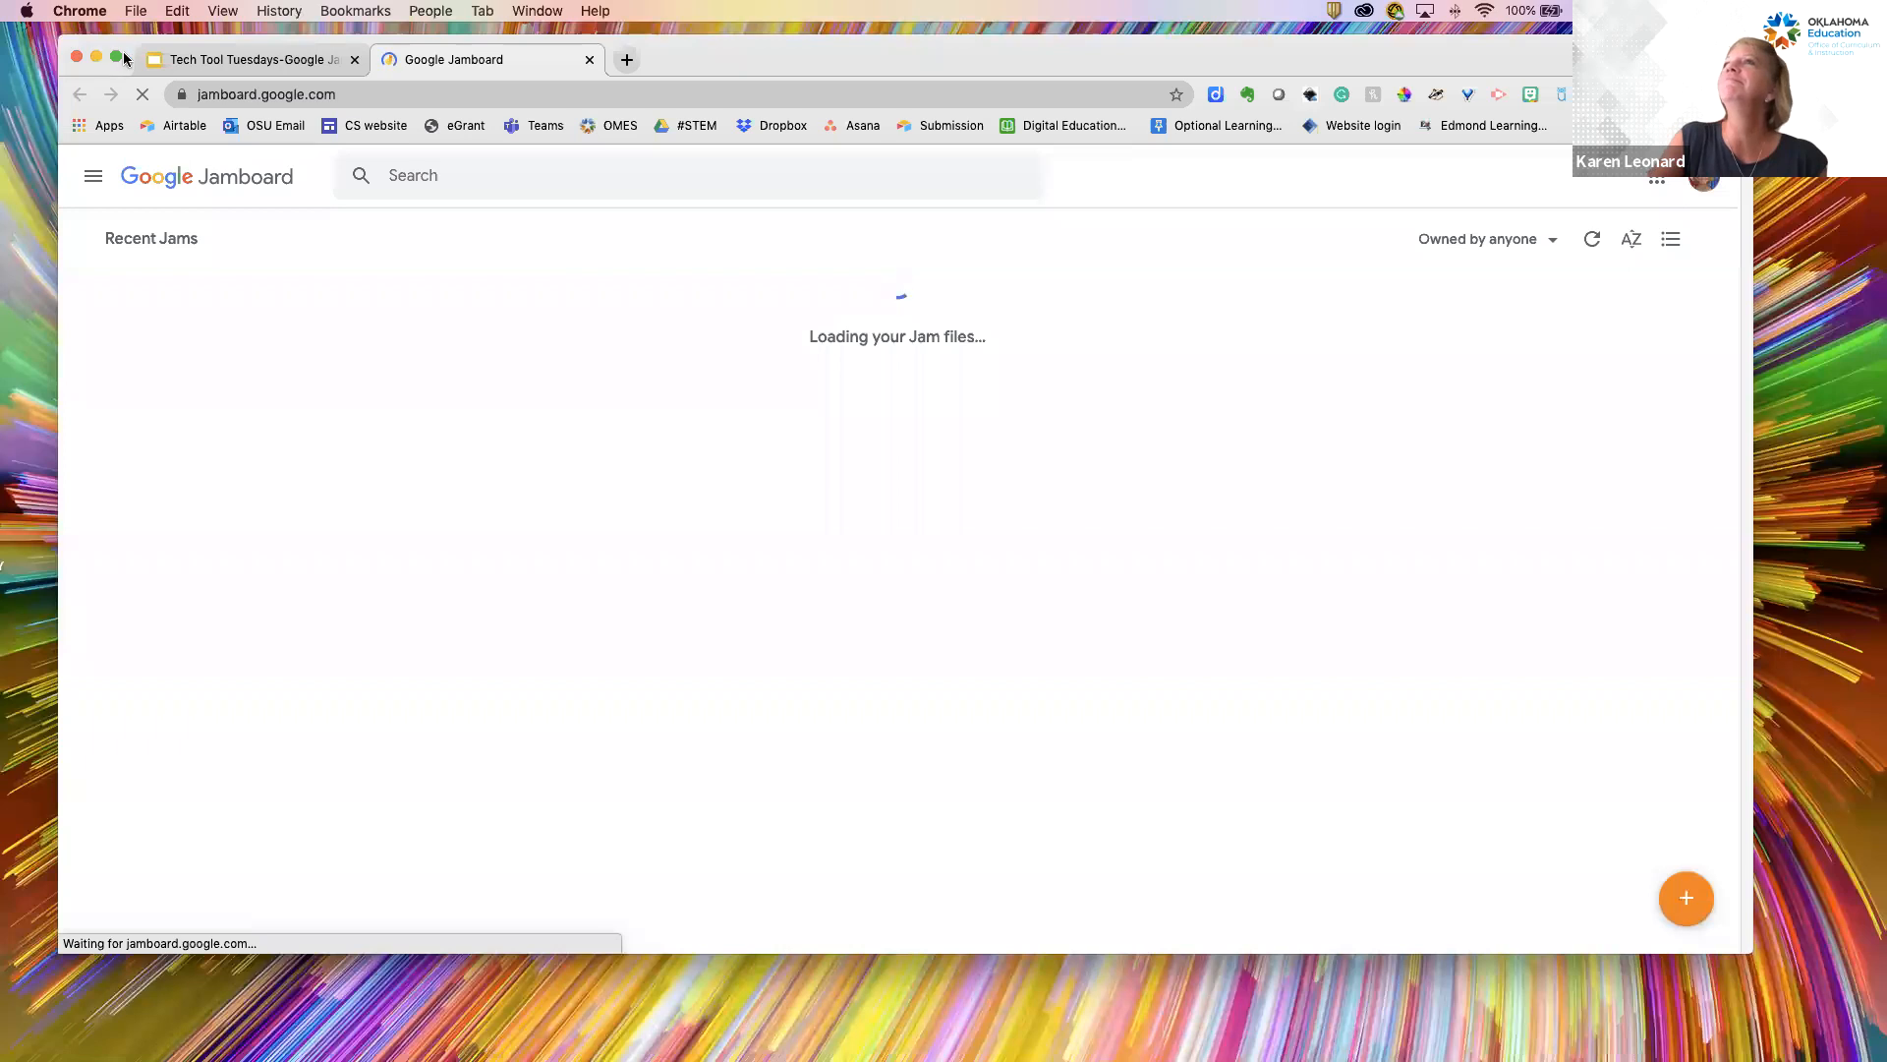
# Create a new jam and rename it with the owner's first name in possessive form followed by "Jamboard".
pyautogui.click(116, 57)
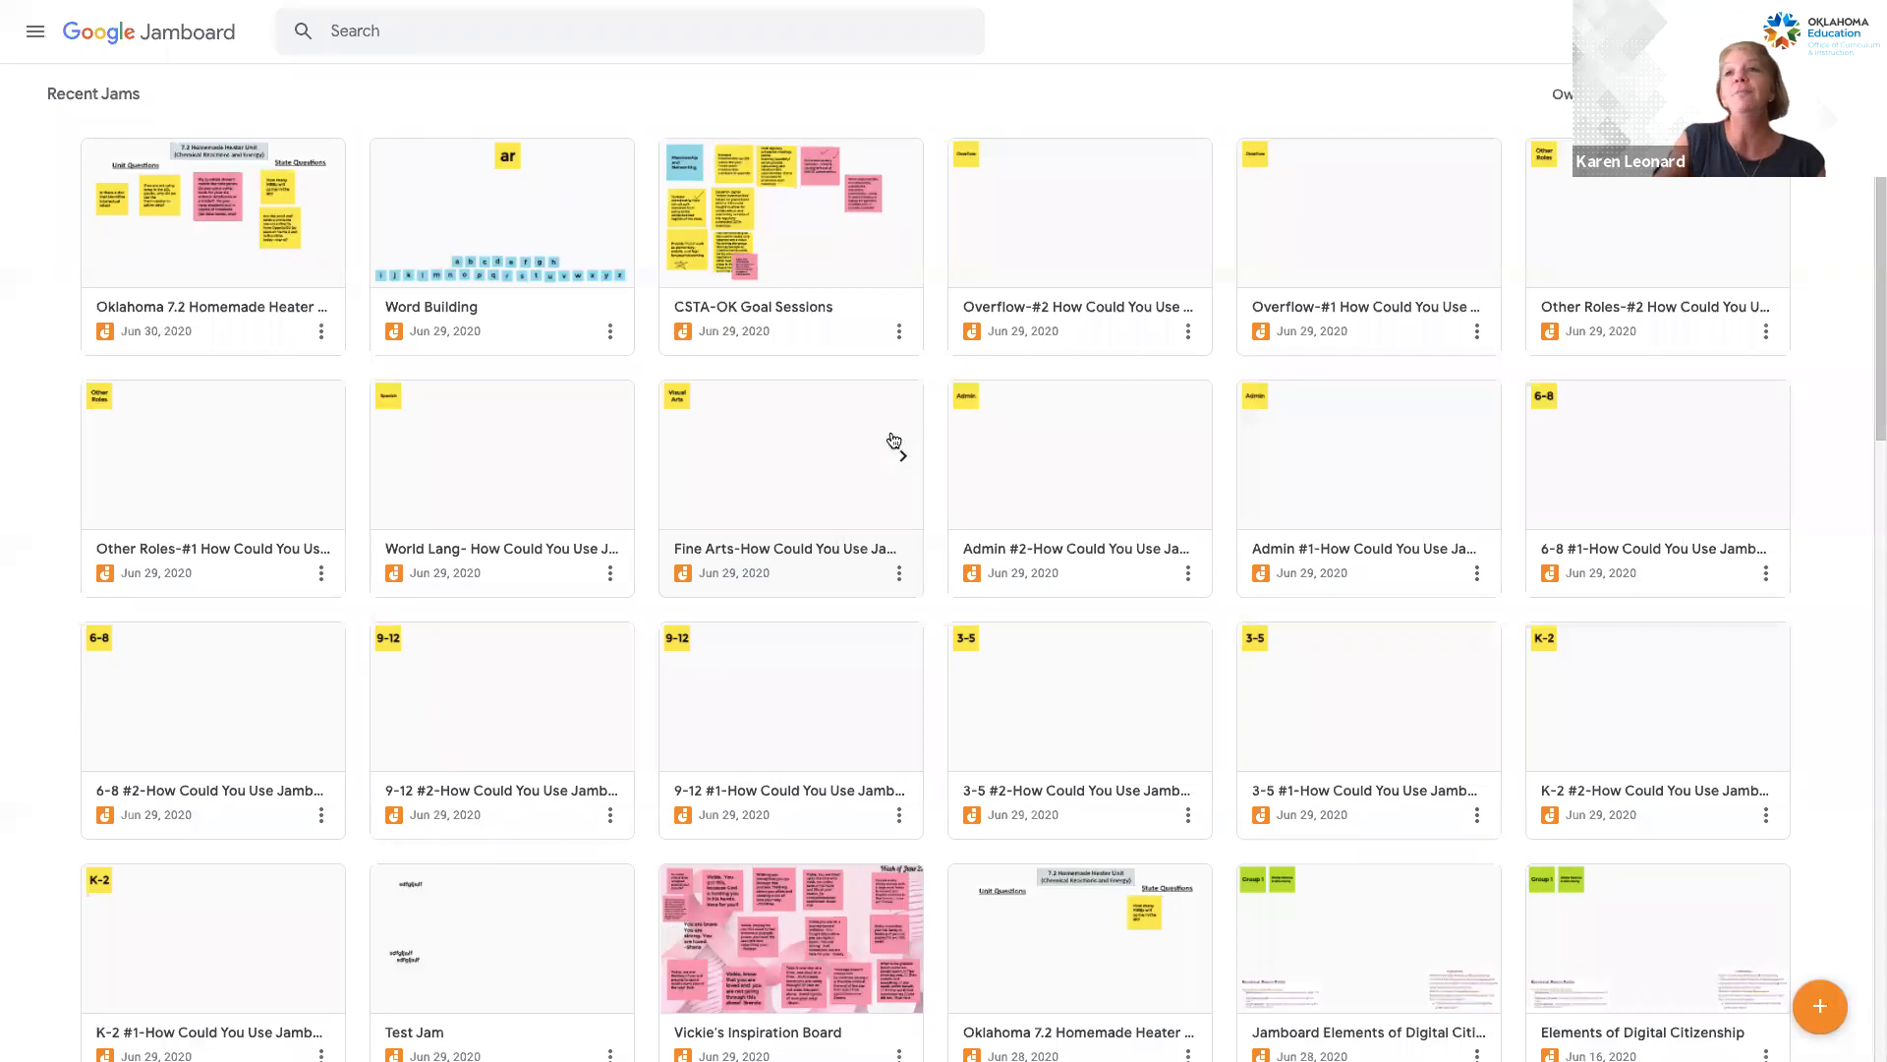
pyautogui.click(1807, 995)
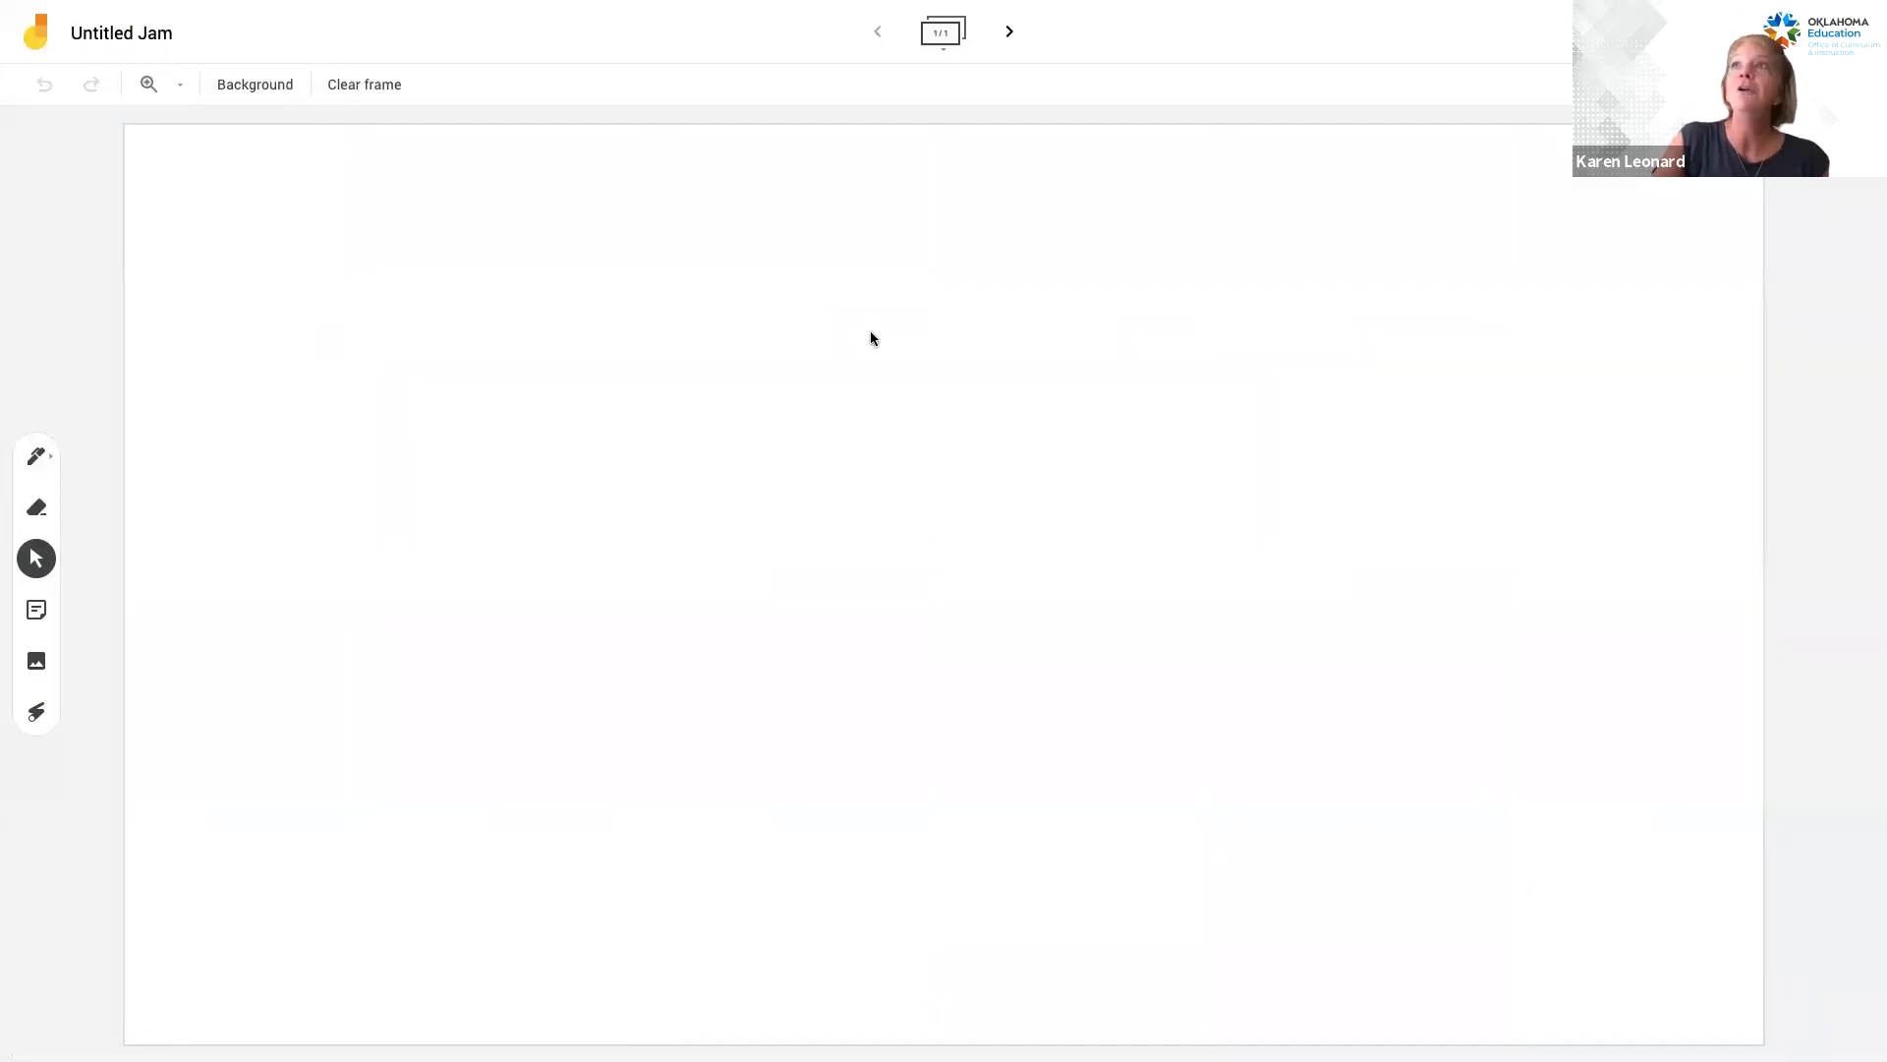
pyautogui.click(122, 36)
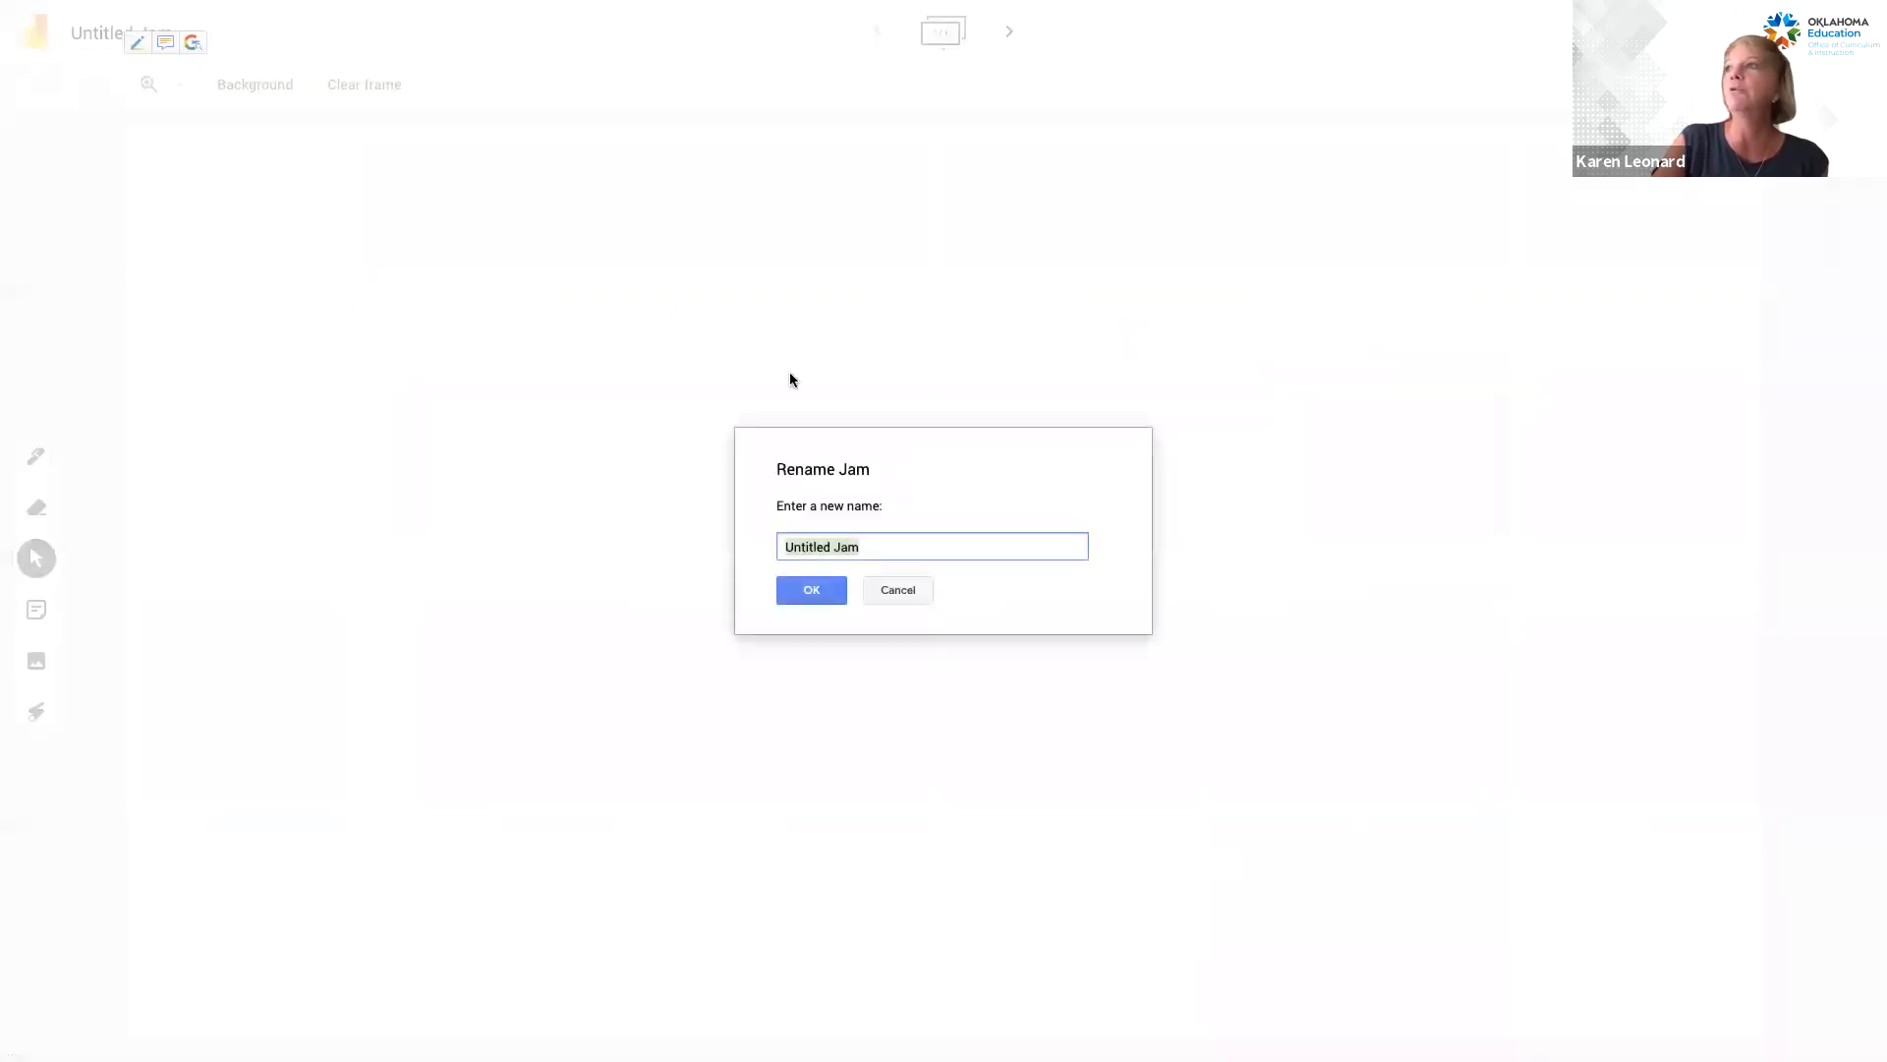
pyautogui.write('Karnes')
pyautogui.press('BackSpace')
pyautogui.press('BackSpace')
pyautogui.press('BackSpace')
pyautogui.write('n')
pyautogui.press('BackSpace')
pyautogui.write('e')
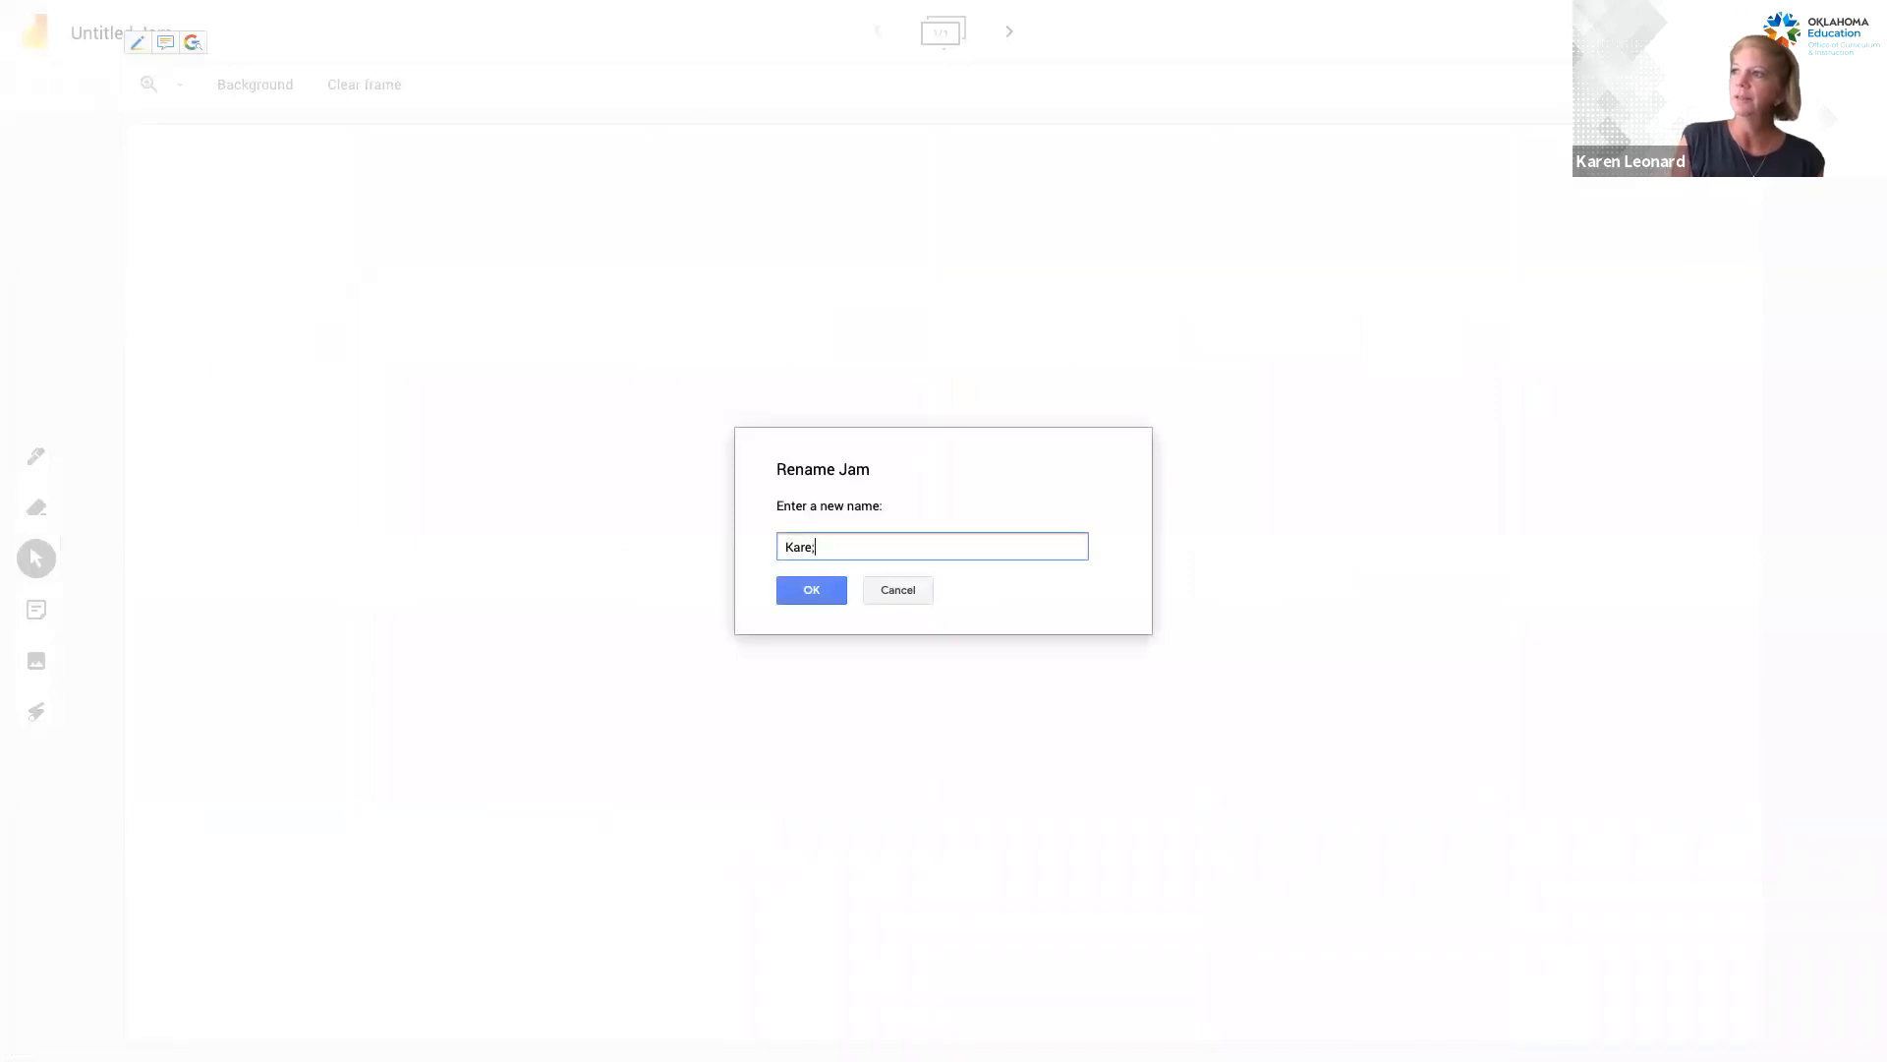
pyautogui.write("n's Jamboard")
pyautogui.click(823, 592)
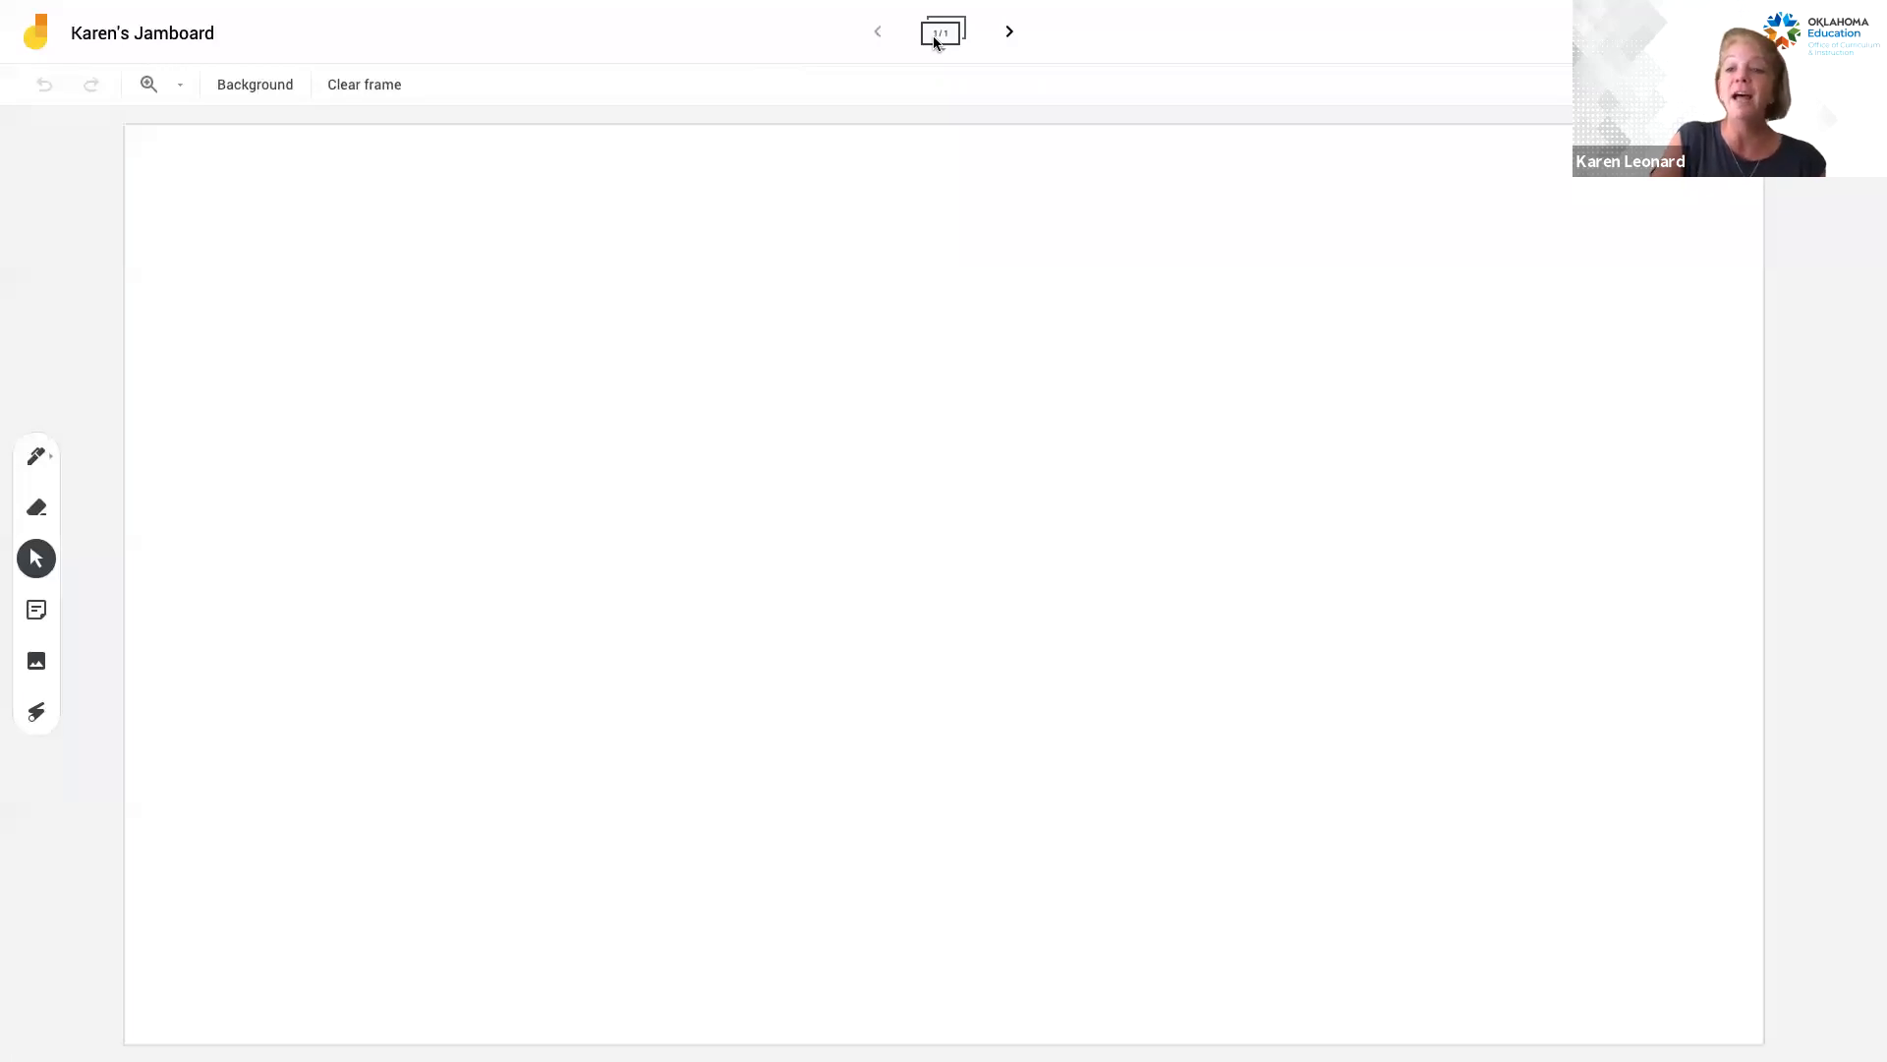
# Add three blank frames to the jam after the first one.
pyautogui.click(1010, 36)
pyautogui.click(1009, 35)
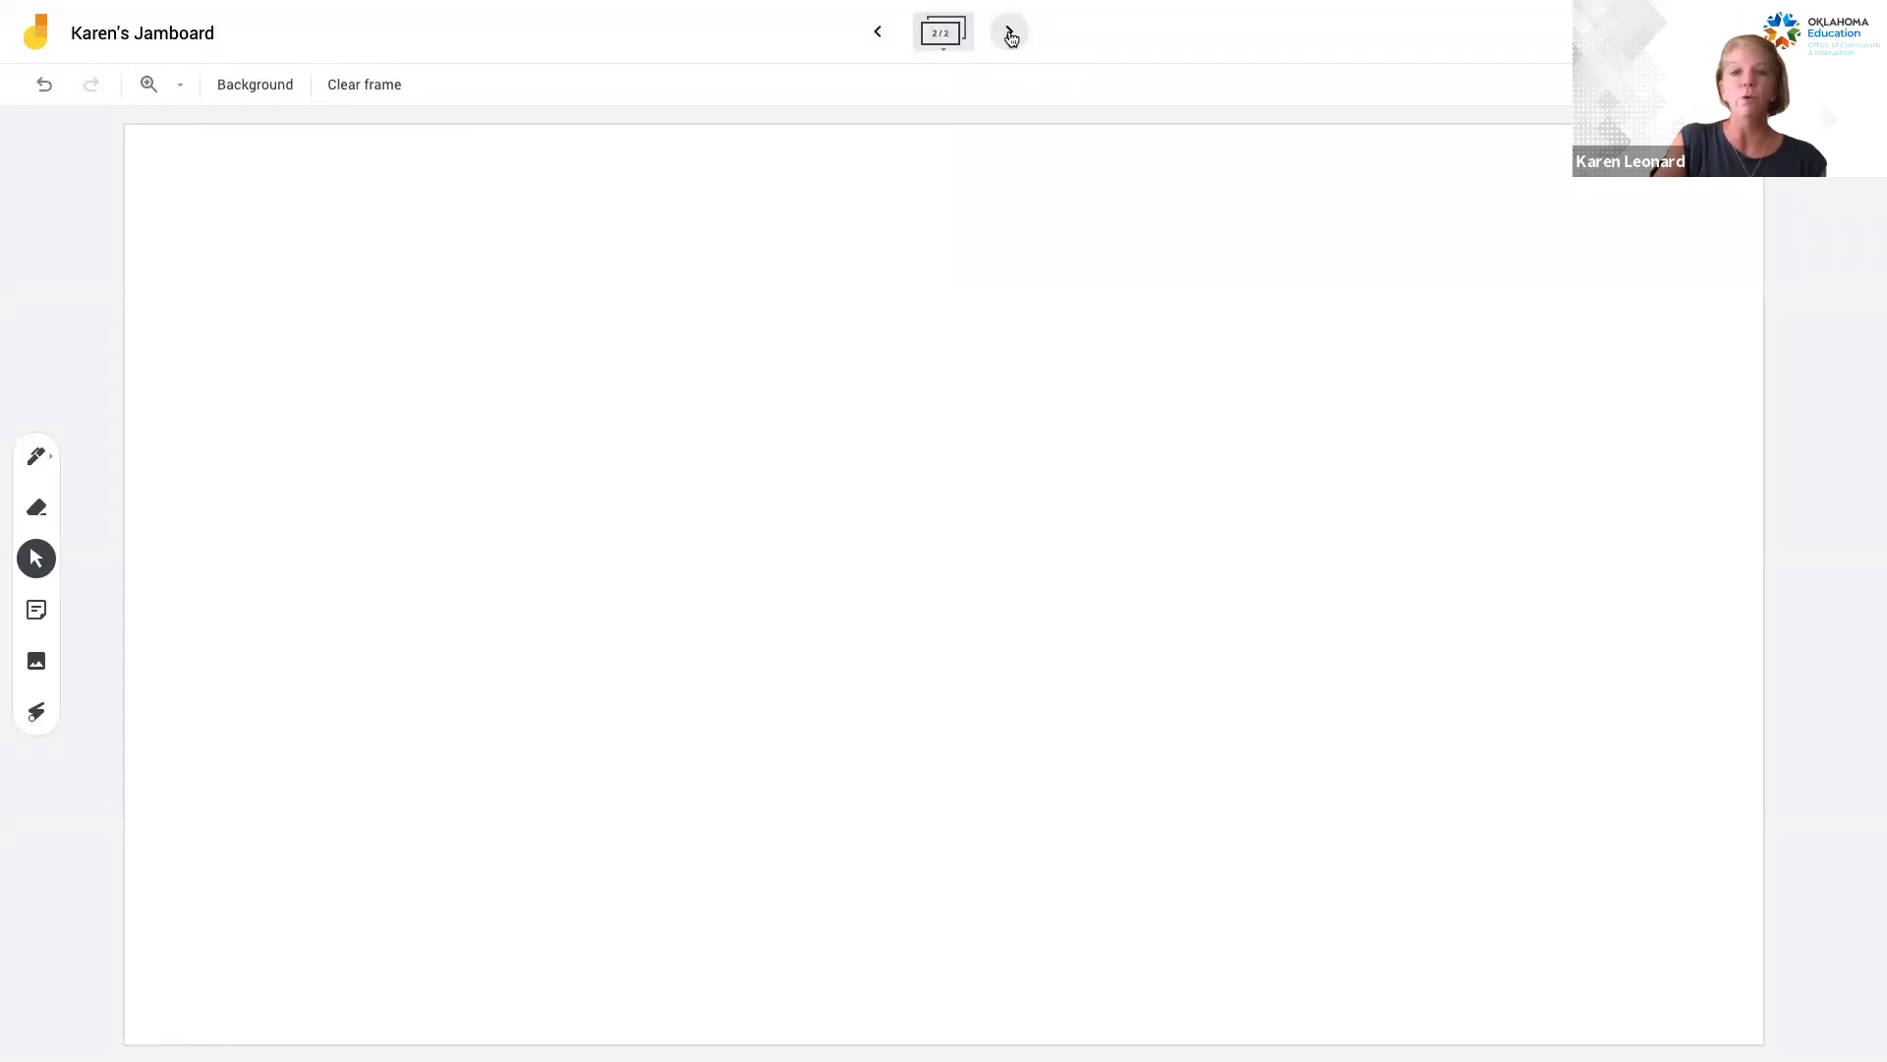
pyautogui.click(1010, 36)
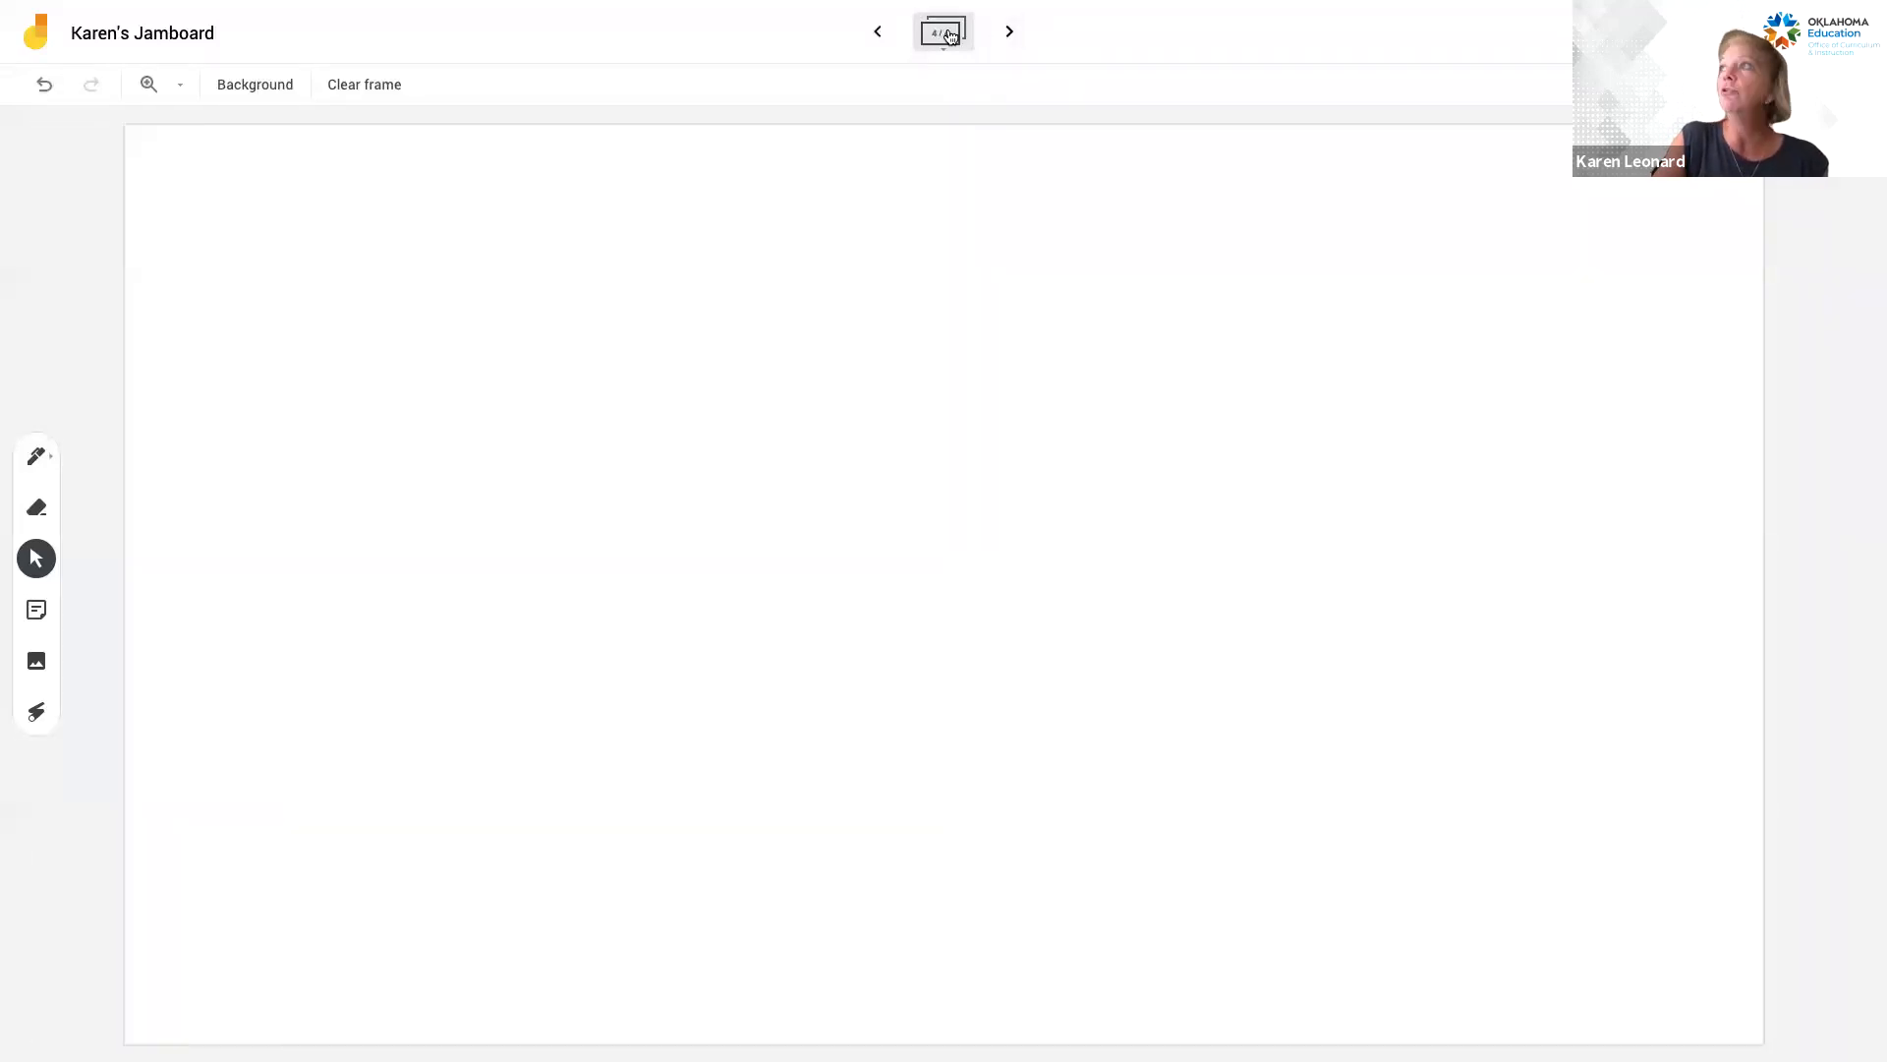
# Return to the first frame and look over the thumbnails of all frames in the jam.
pyautogui.click(878, 35)
pyautogui.click(878, 36)
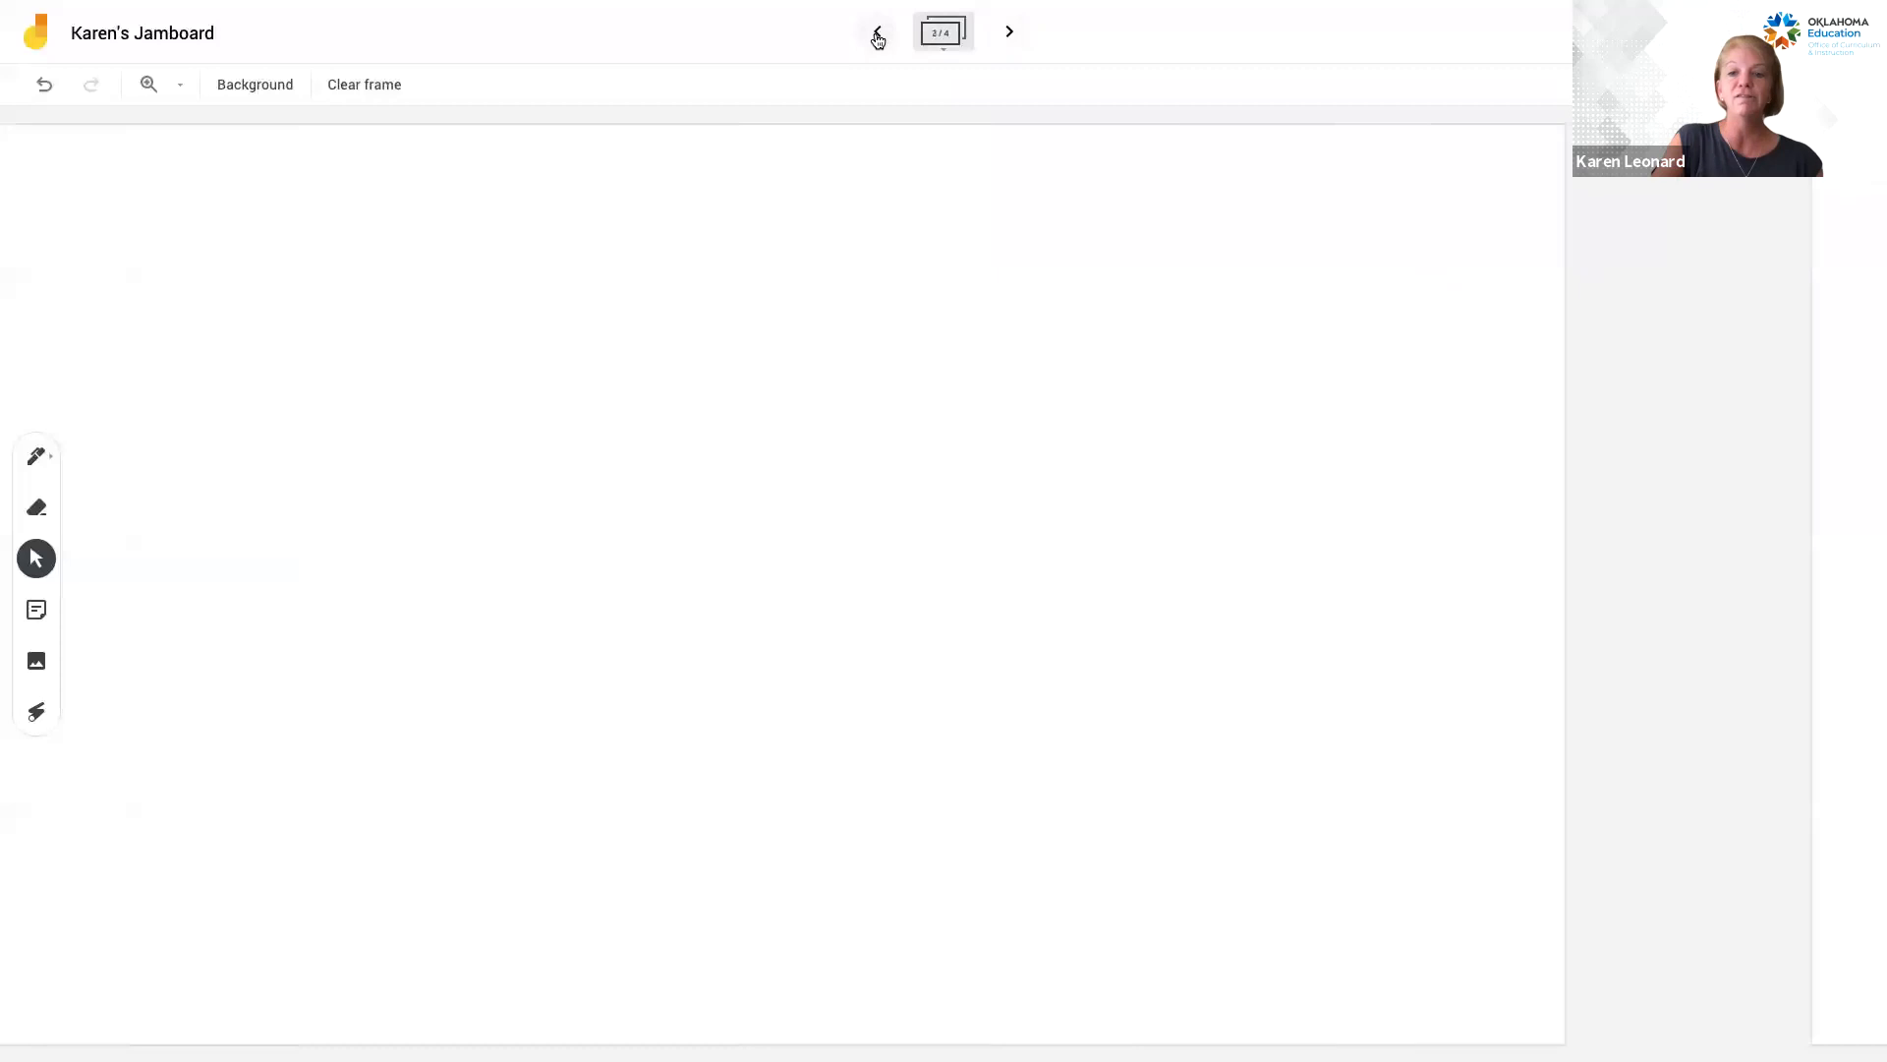
pyautogui.click(878, 35)
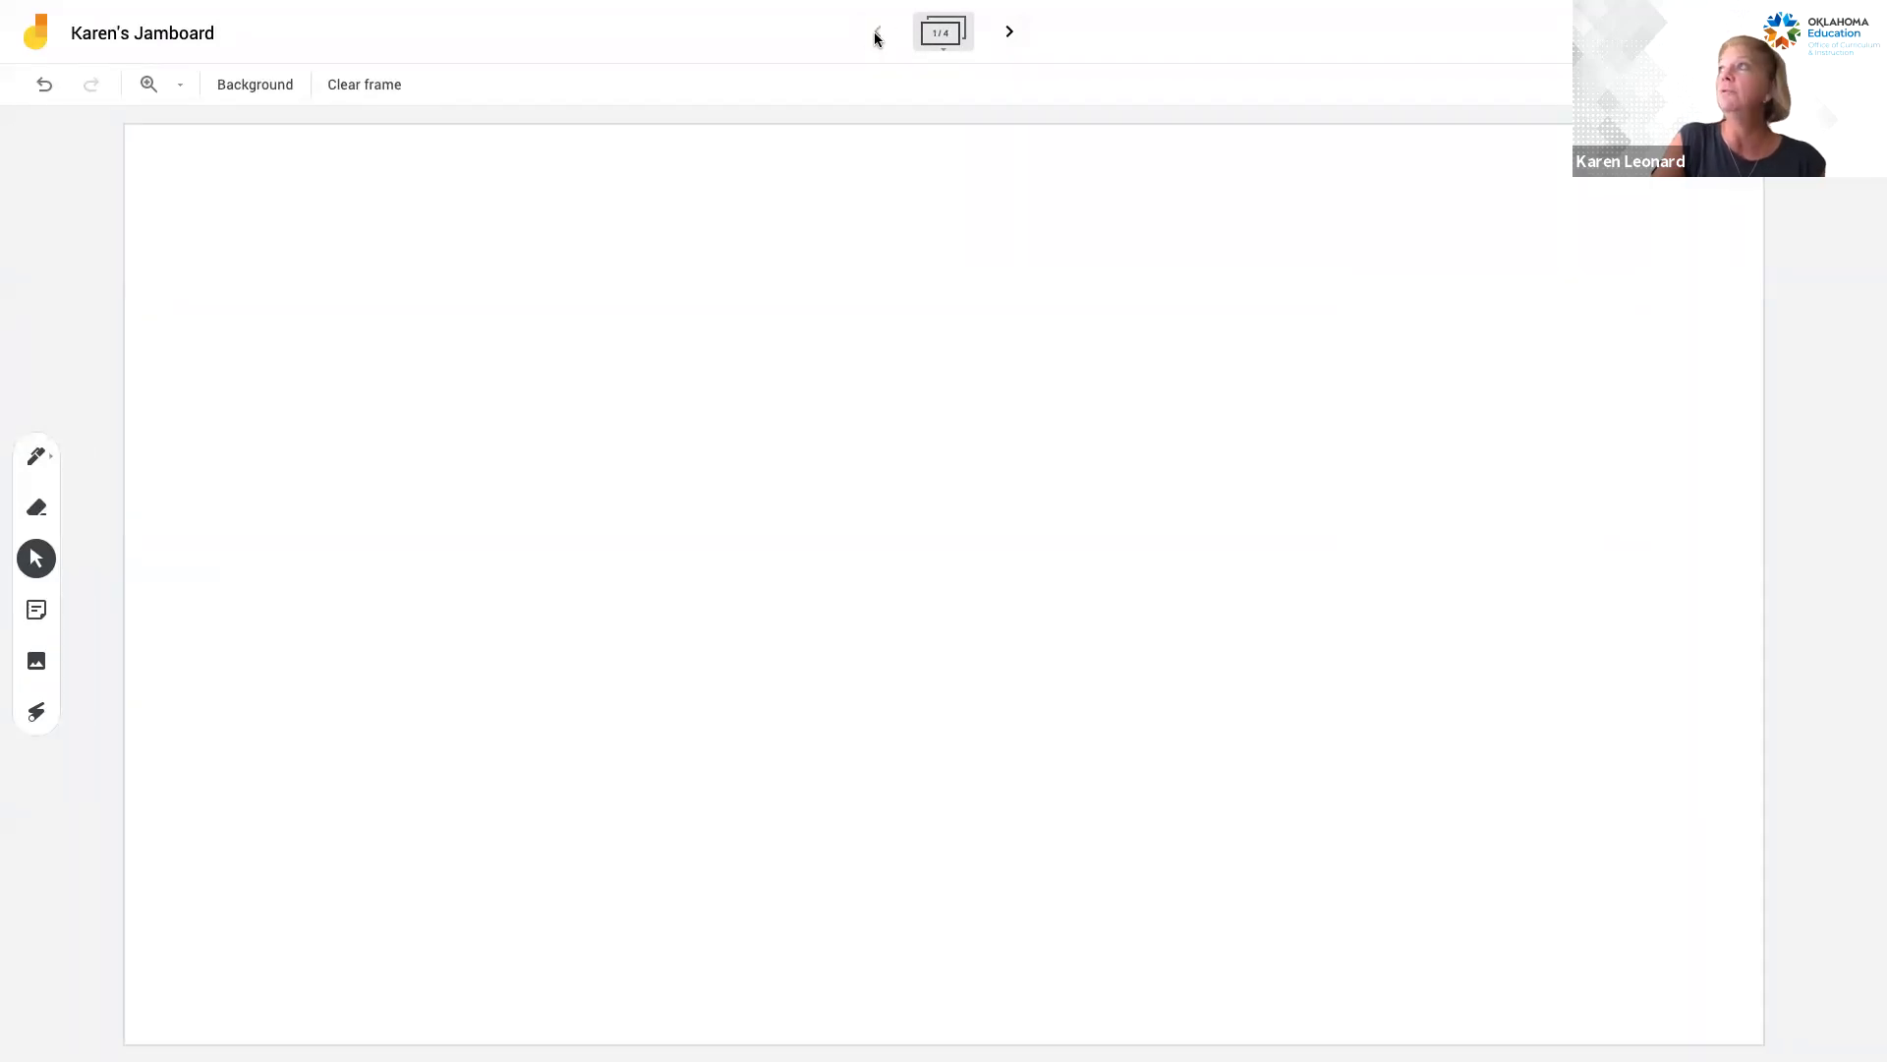
pyautogui.click(940, 47)
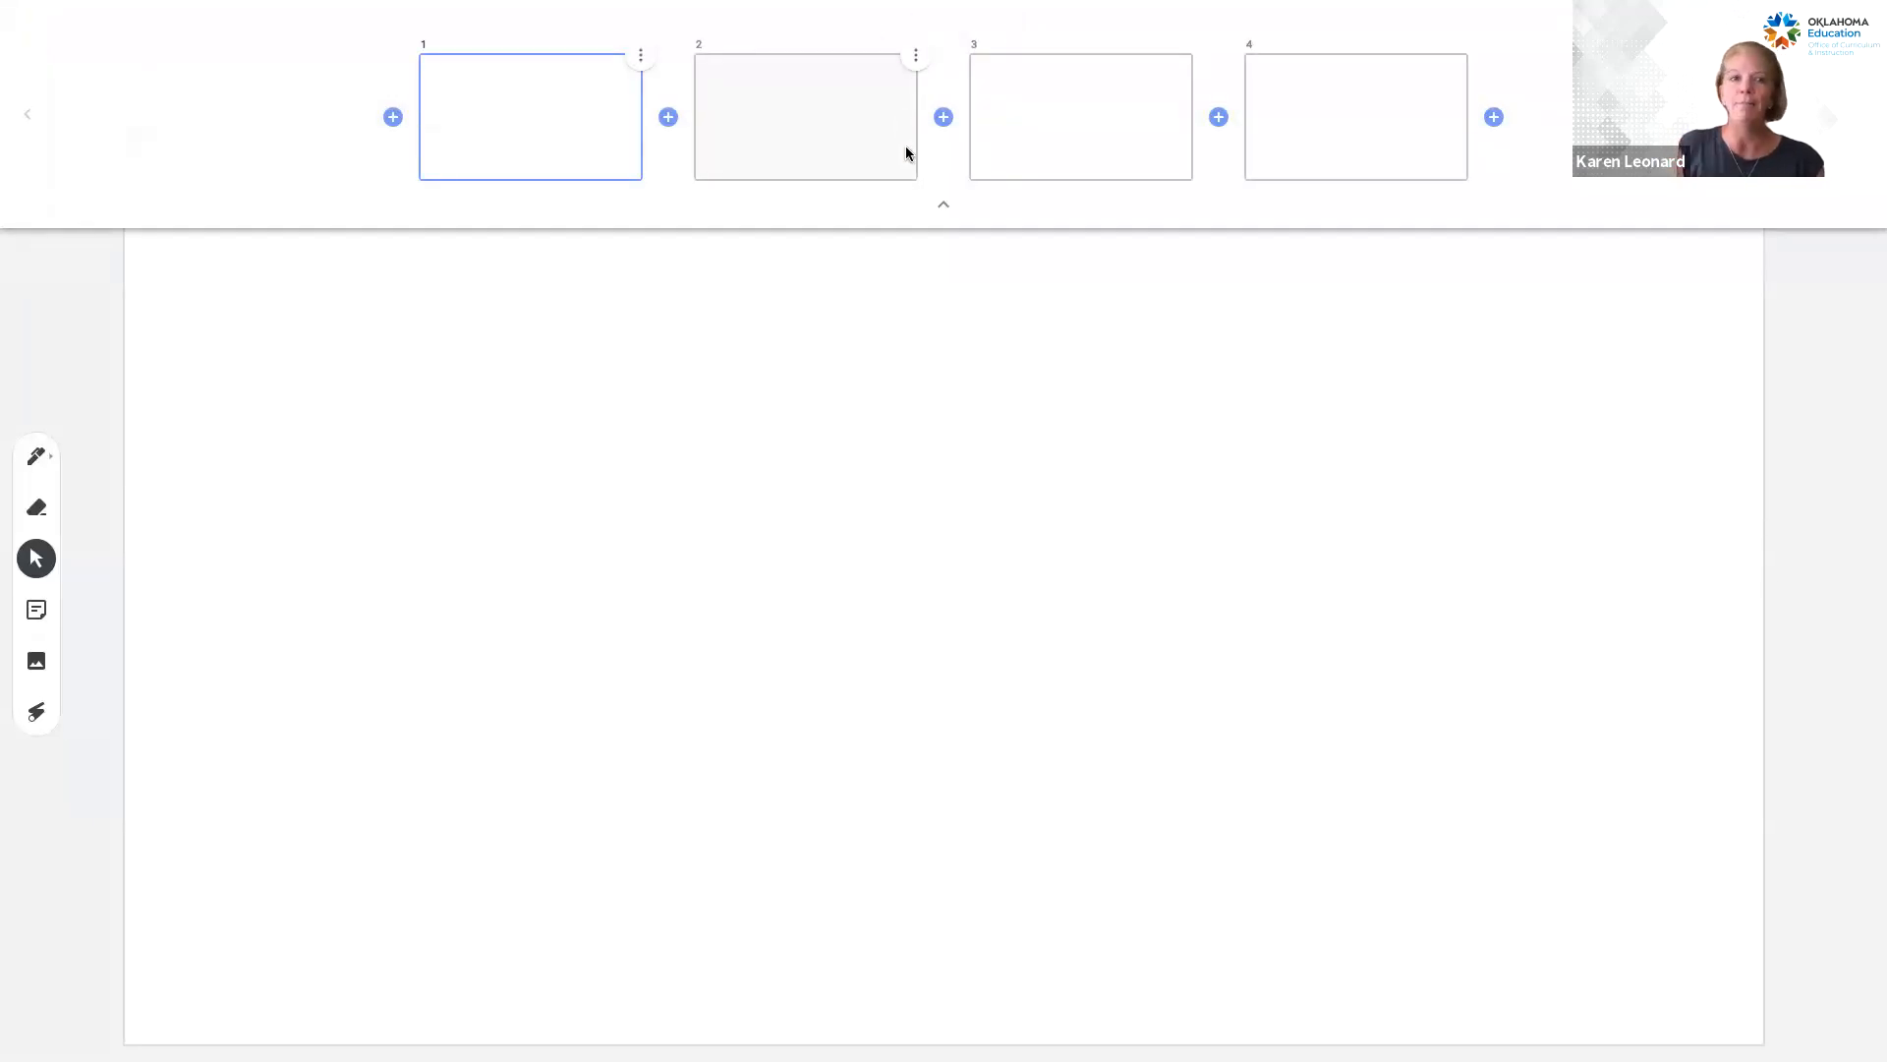
pyautogui.click(943, 206)
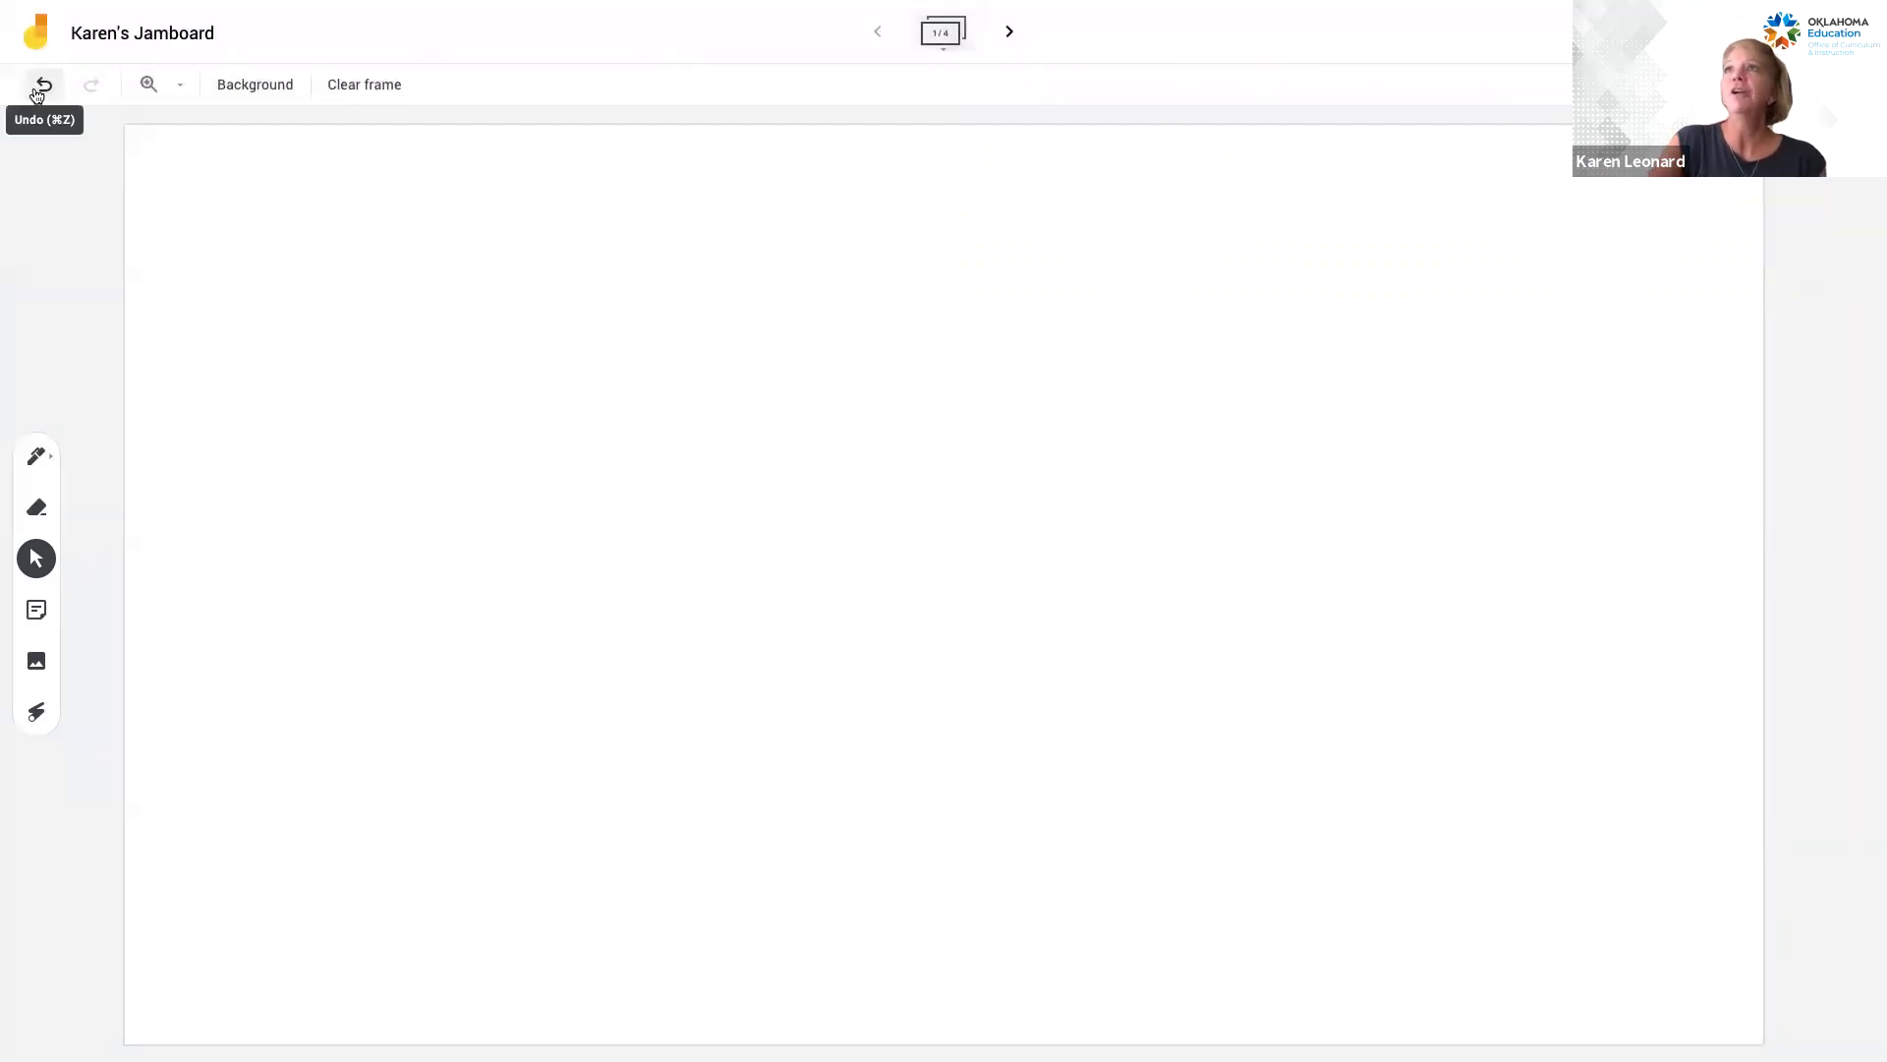
# Try the dotted, lined and grid backgrounds in turn on the first frame.
pyautogui.click(245, 92)
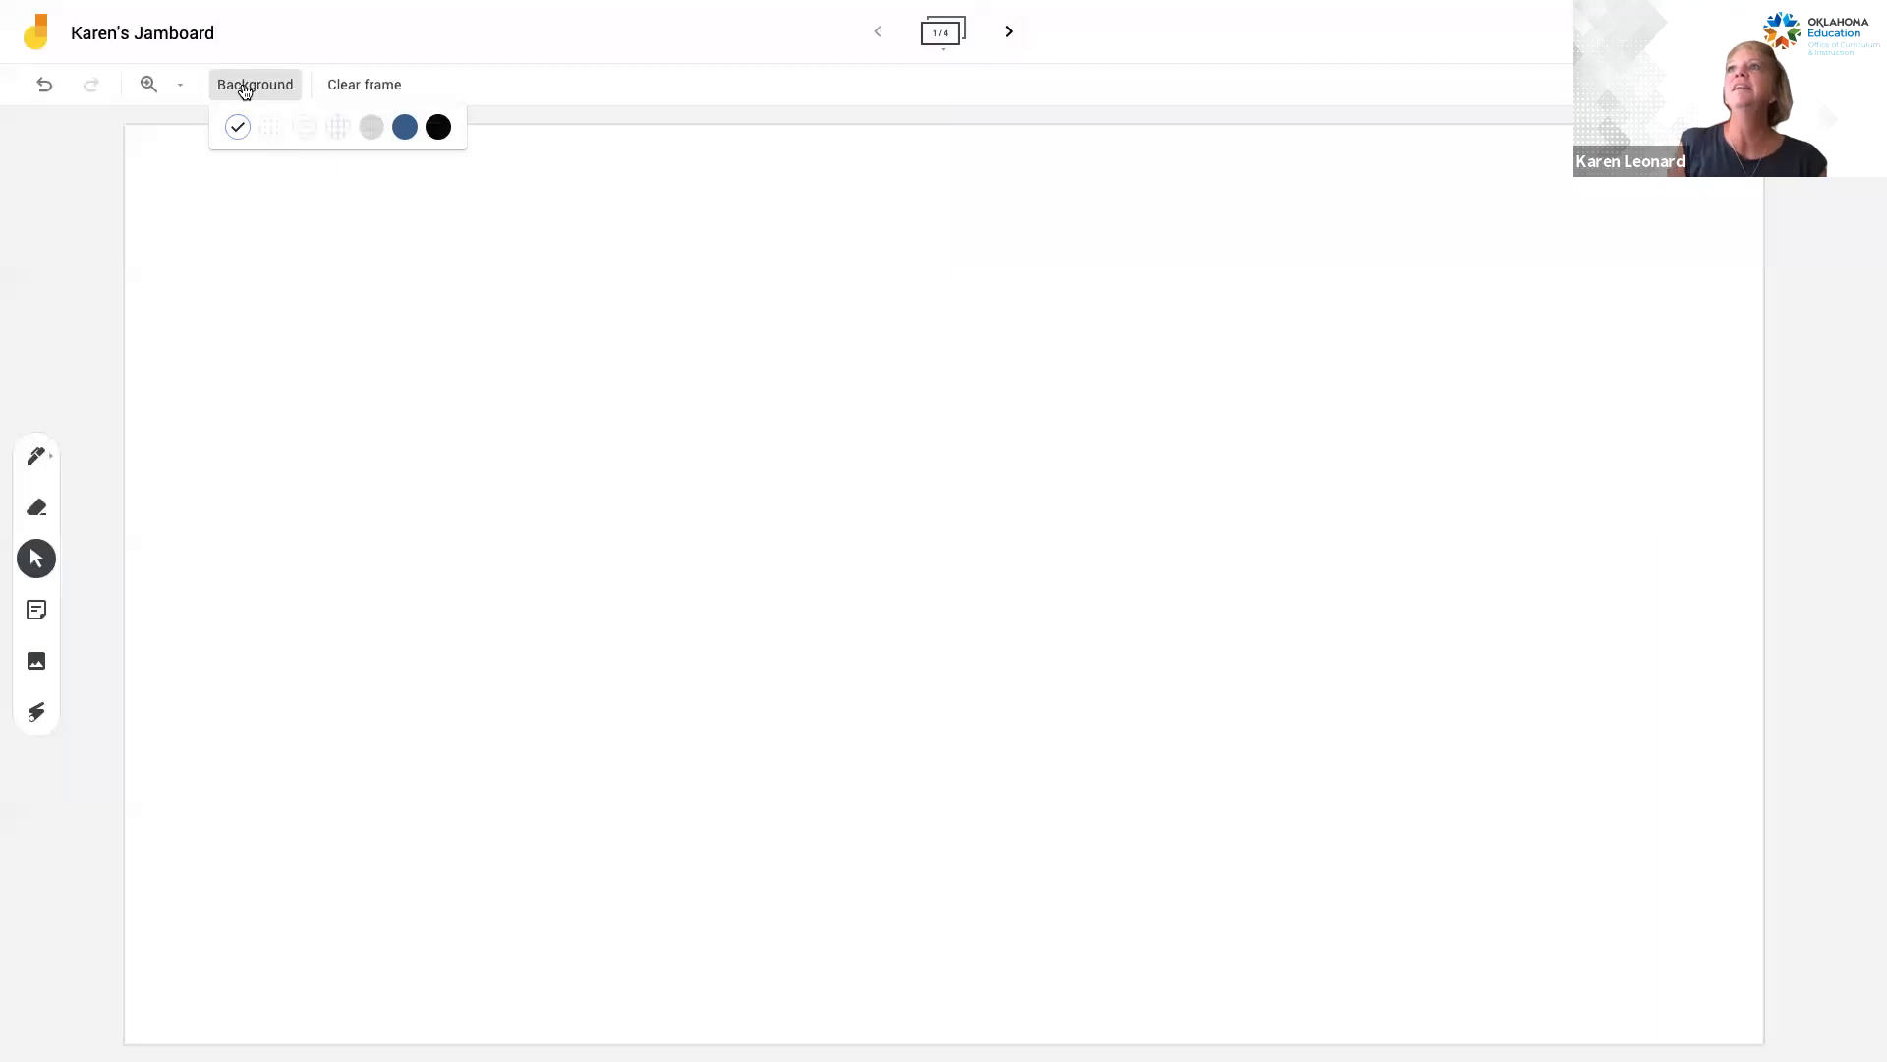
pyautogui.click(268, 128)
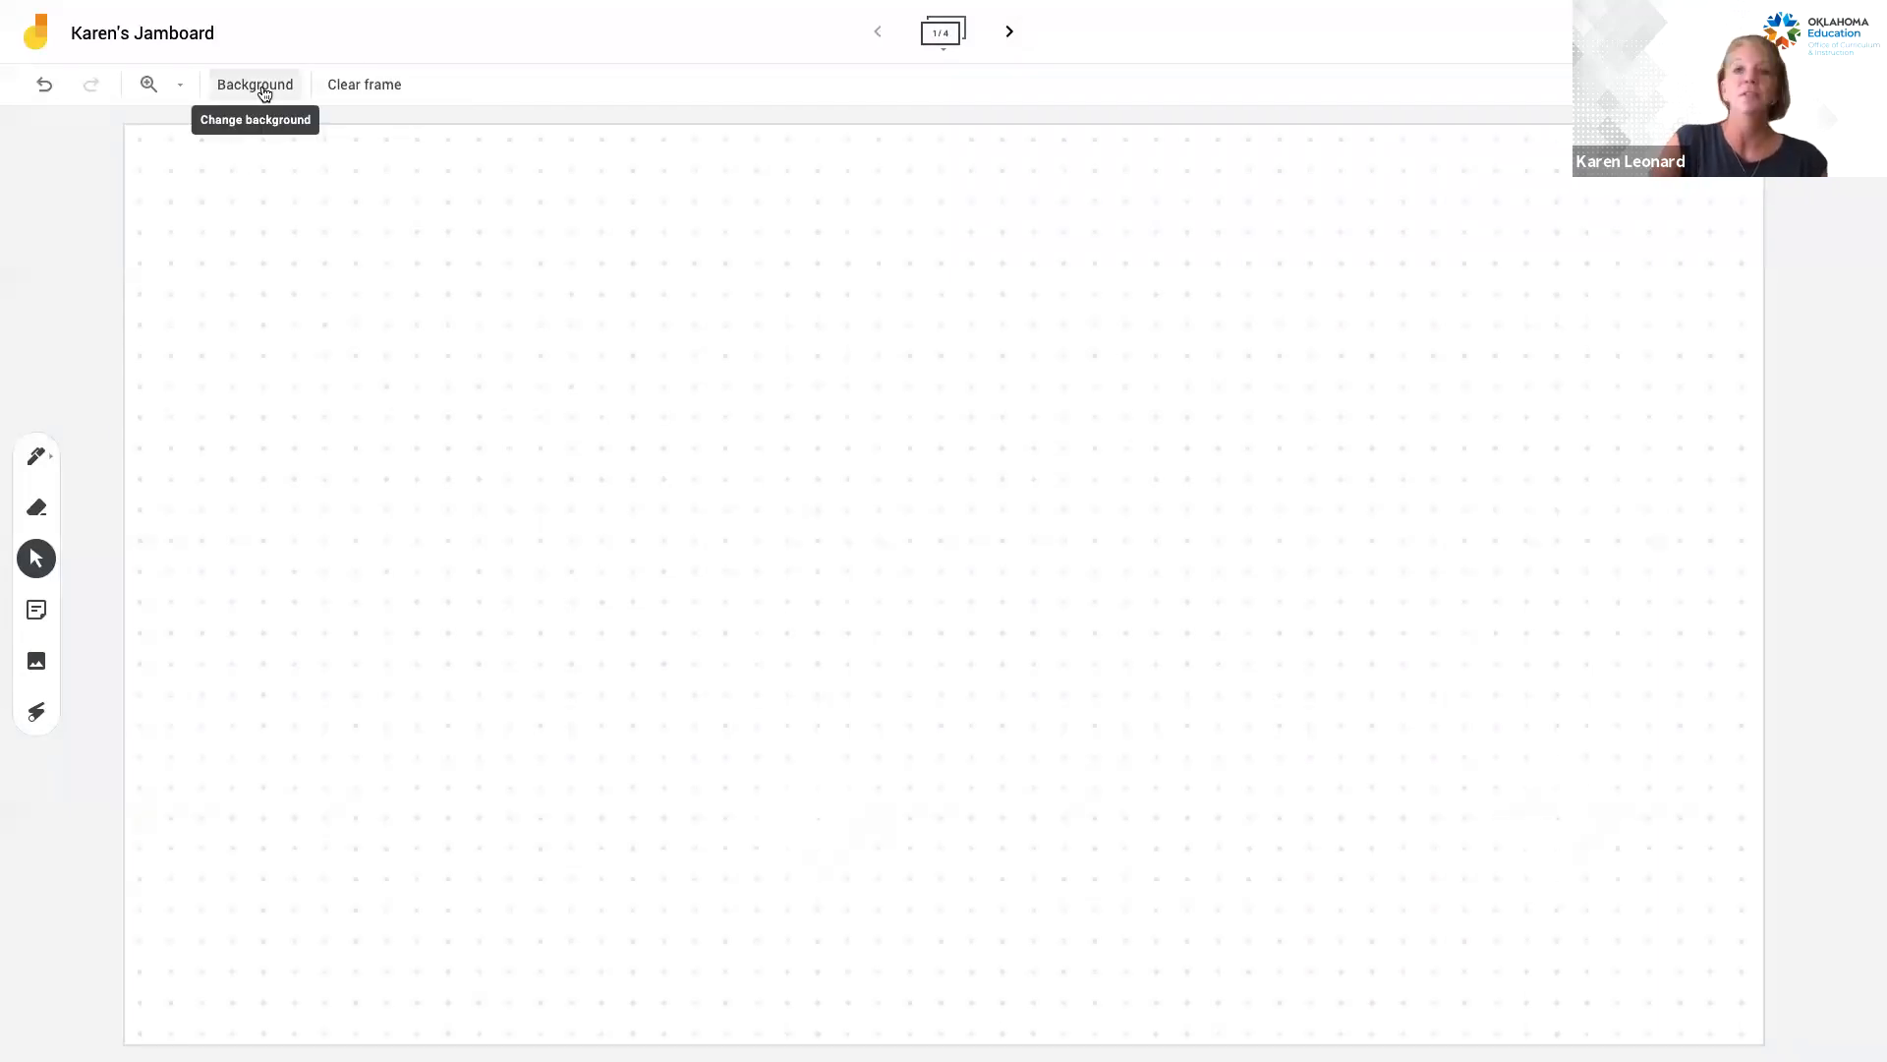
pyautogui.click(265, 93)
pyautogui.click(304, 124)
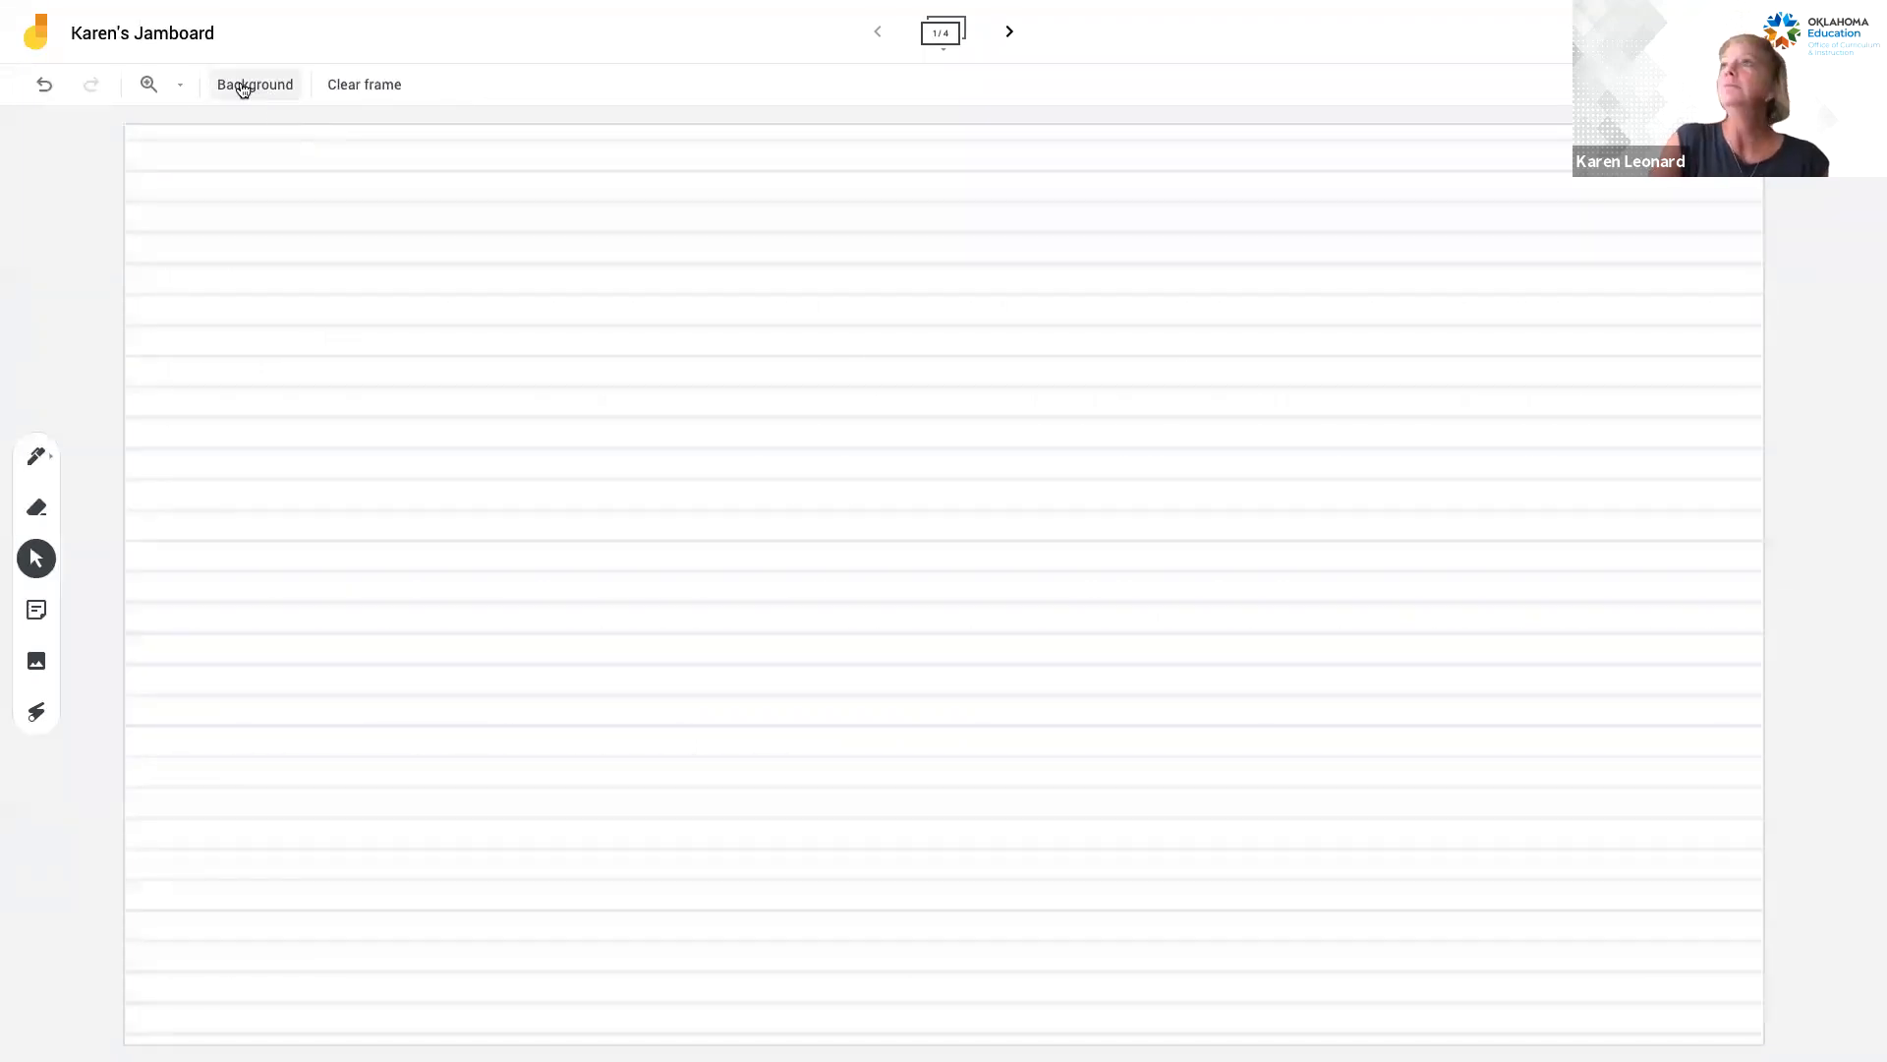
pyautogui.click(275, 92)
pyautogui.click(341, 129)
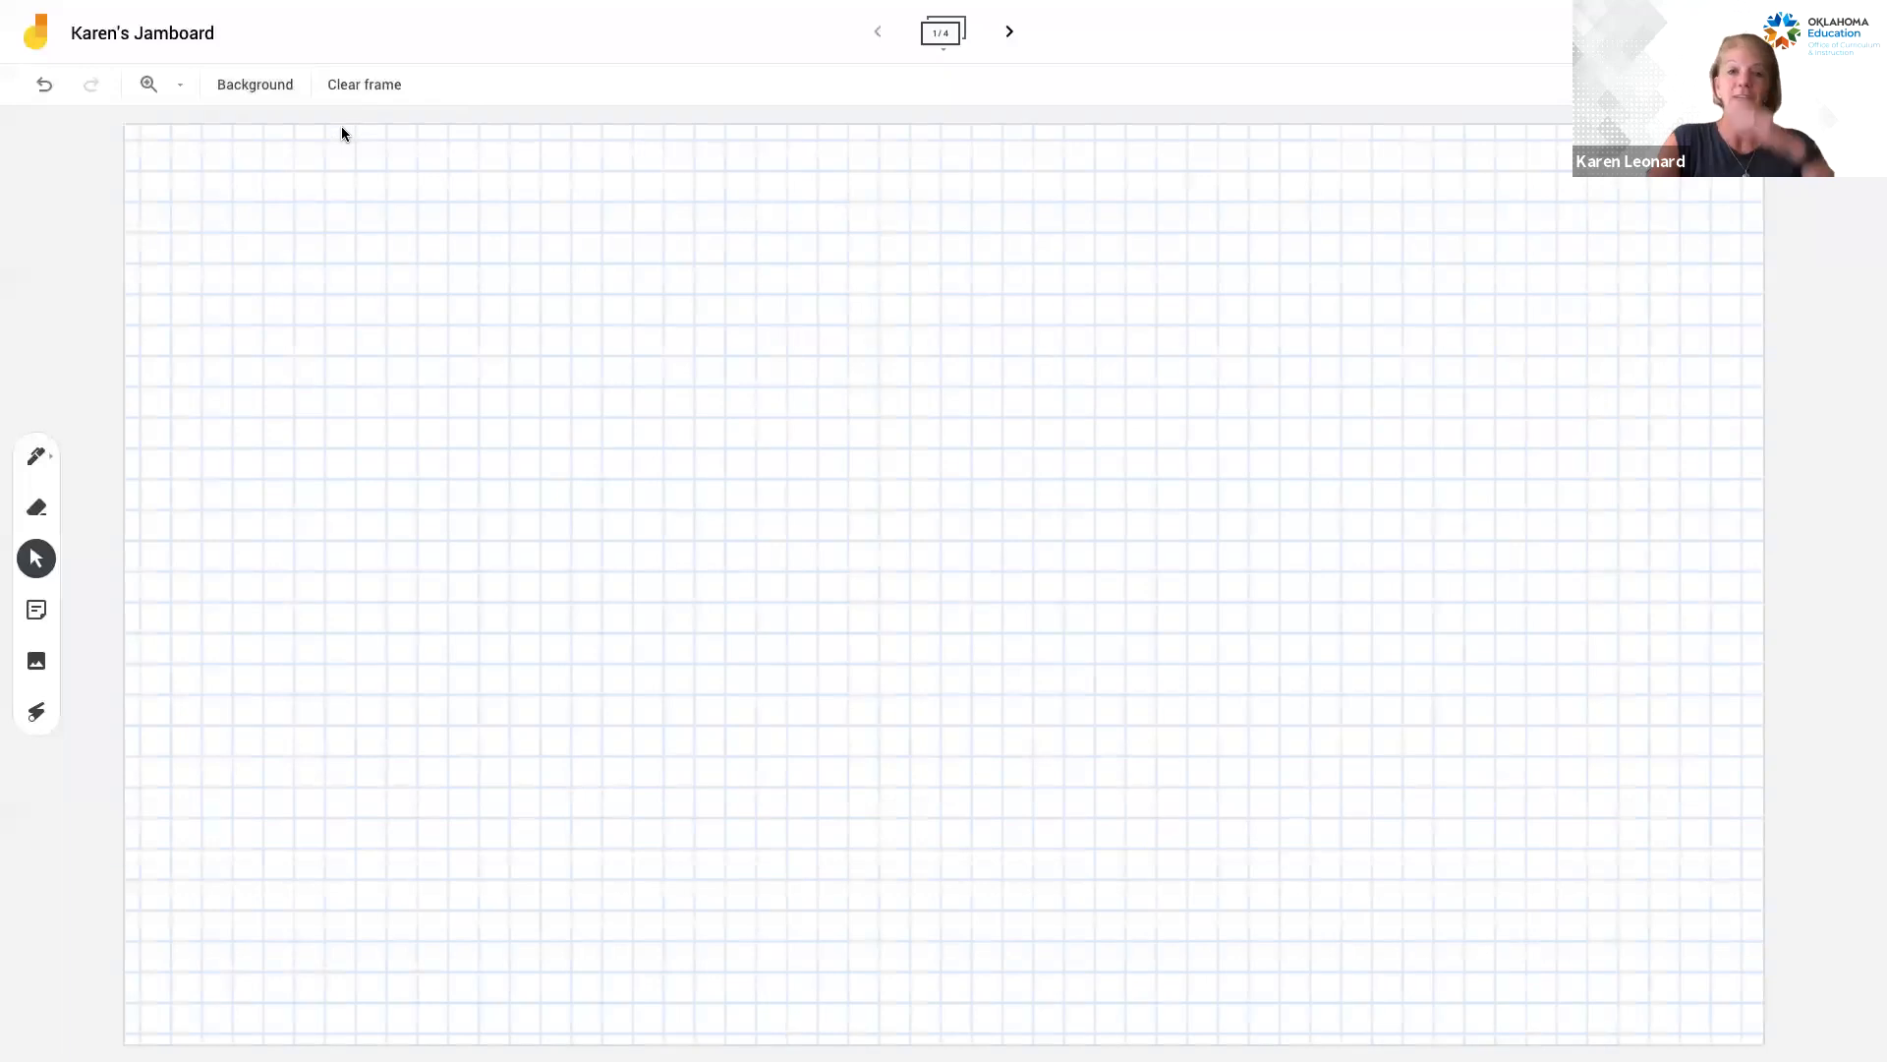
# Try the gray, dark blue and black backgrounds on the first frame, and restore the plain white one.
pyautogui.click(262, 91)
pyautogui.click(362, 126)
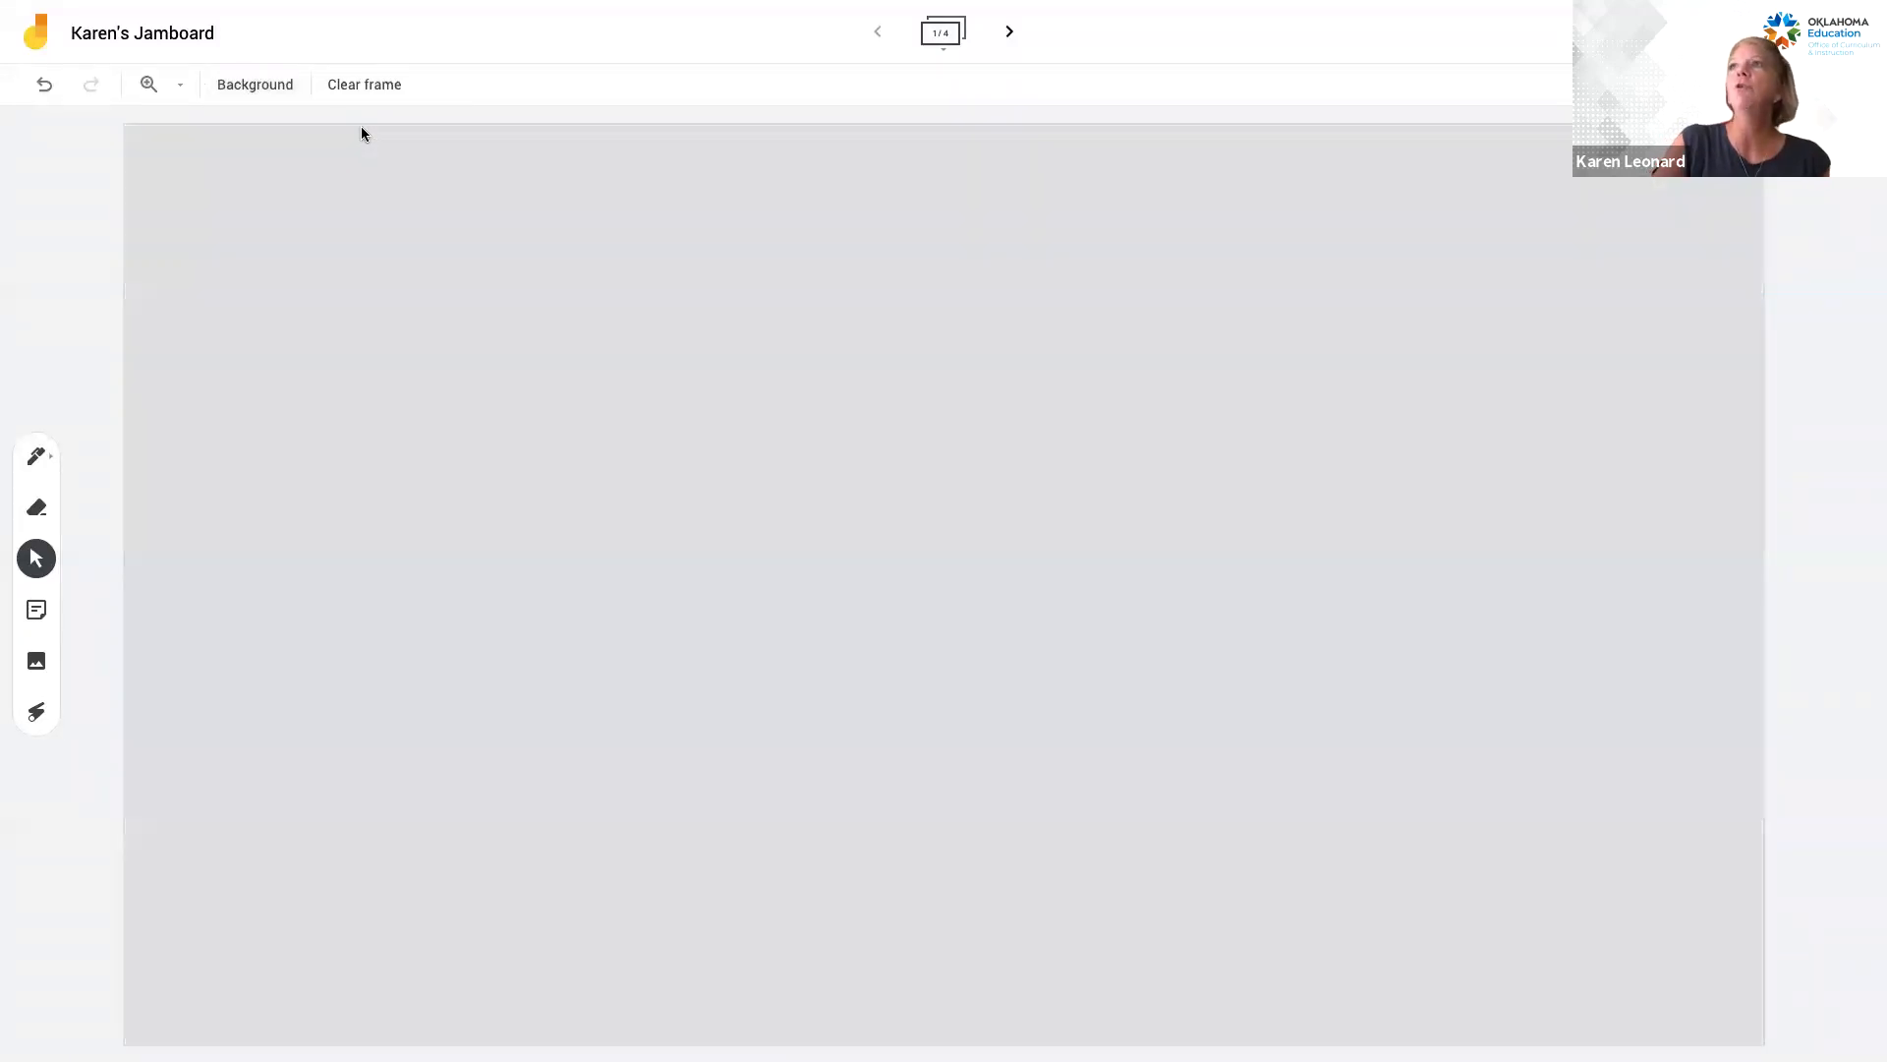
pyautogui.click(253, 92)
pyautogui.click(401, 127)
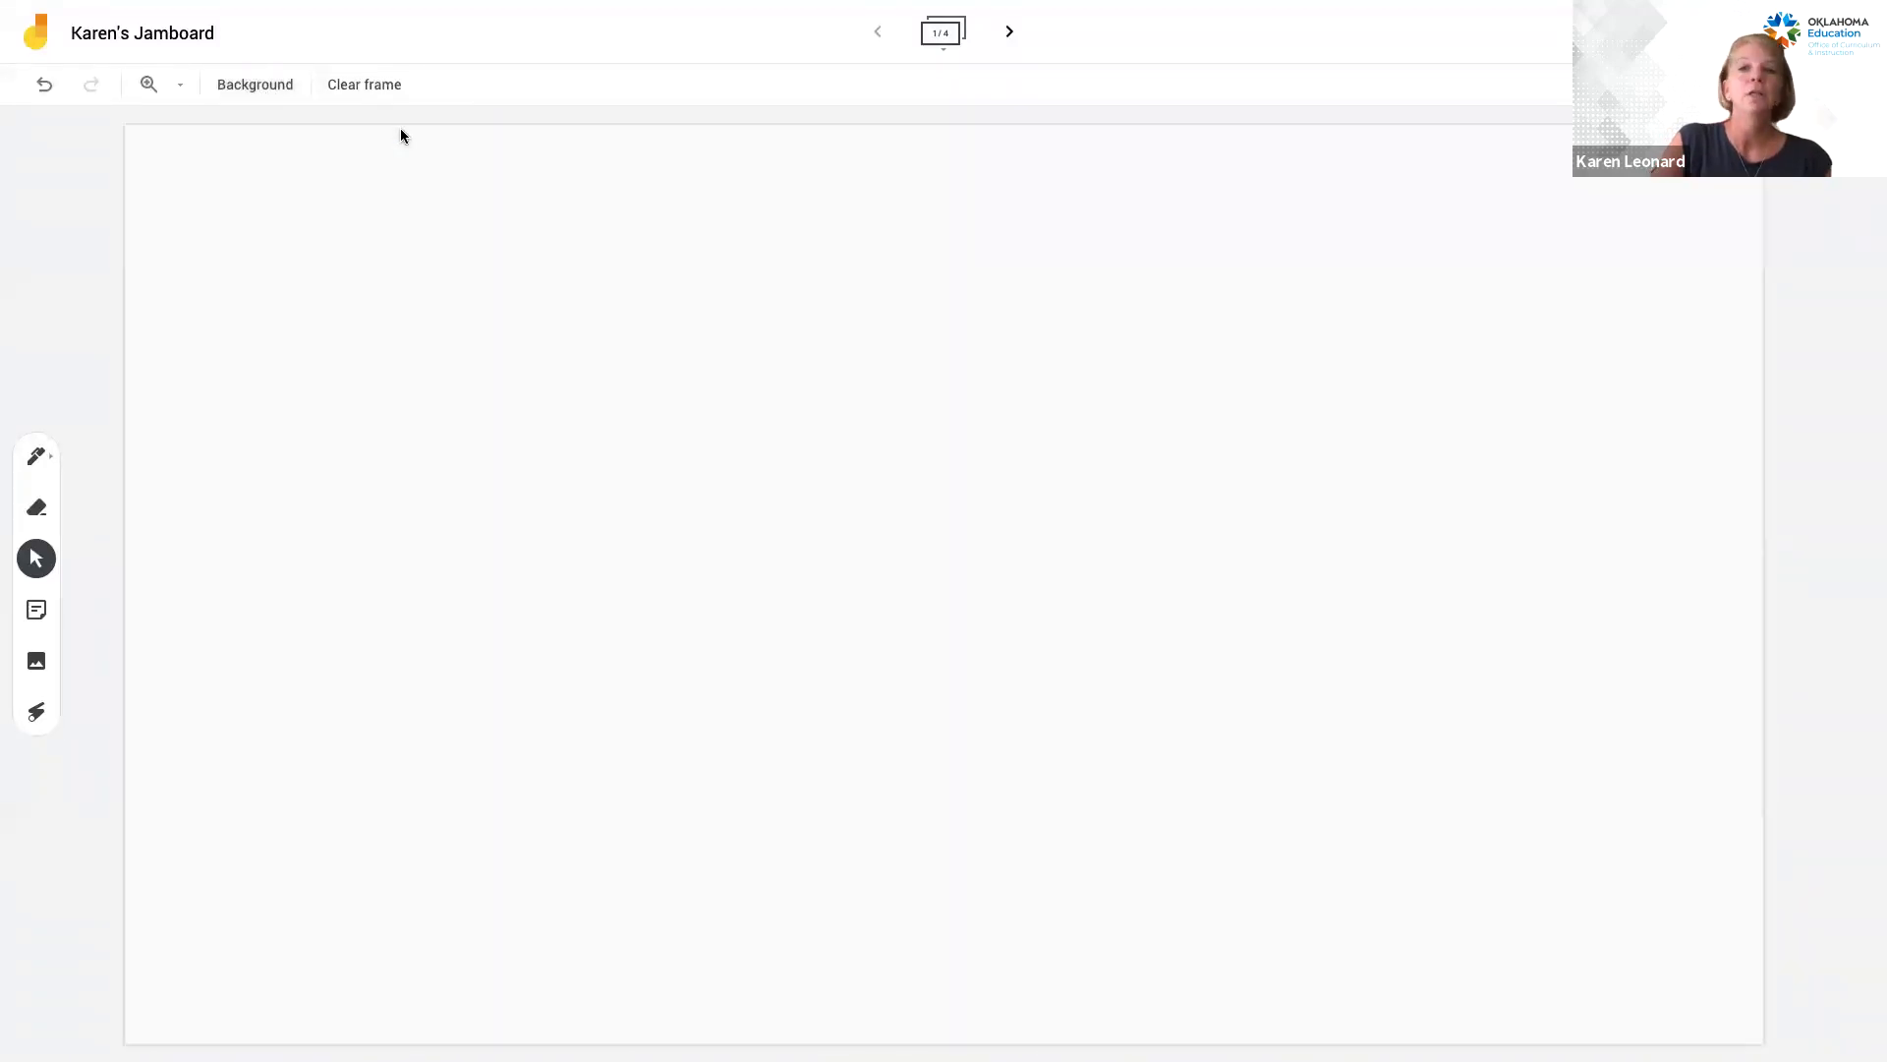
pyautogui.click(260, 86)
pyautogui.click(442, 128)
pyautogui.click(255, 85)
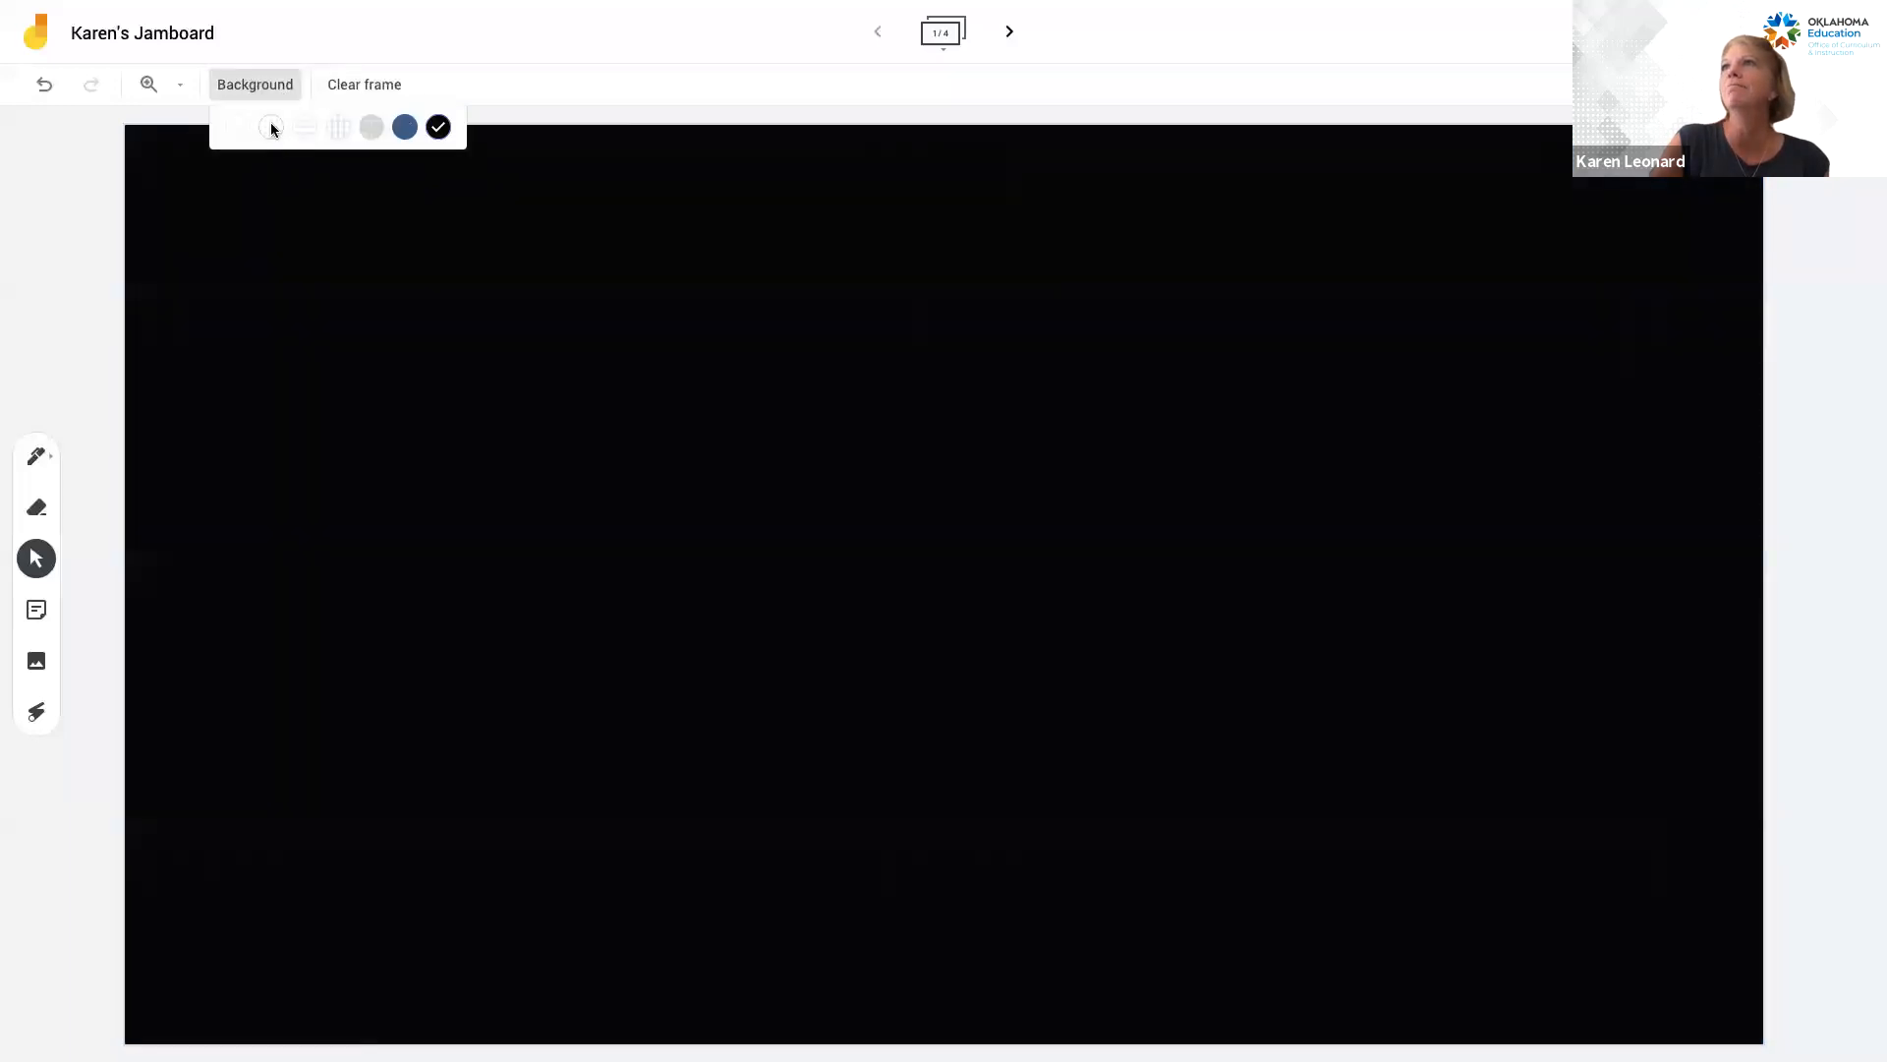
pyautogui.click(238, 126)
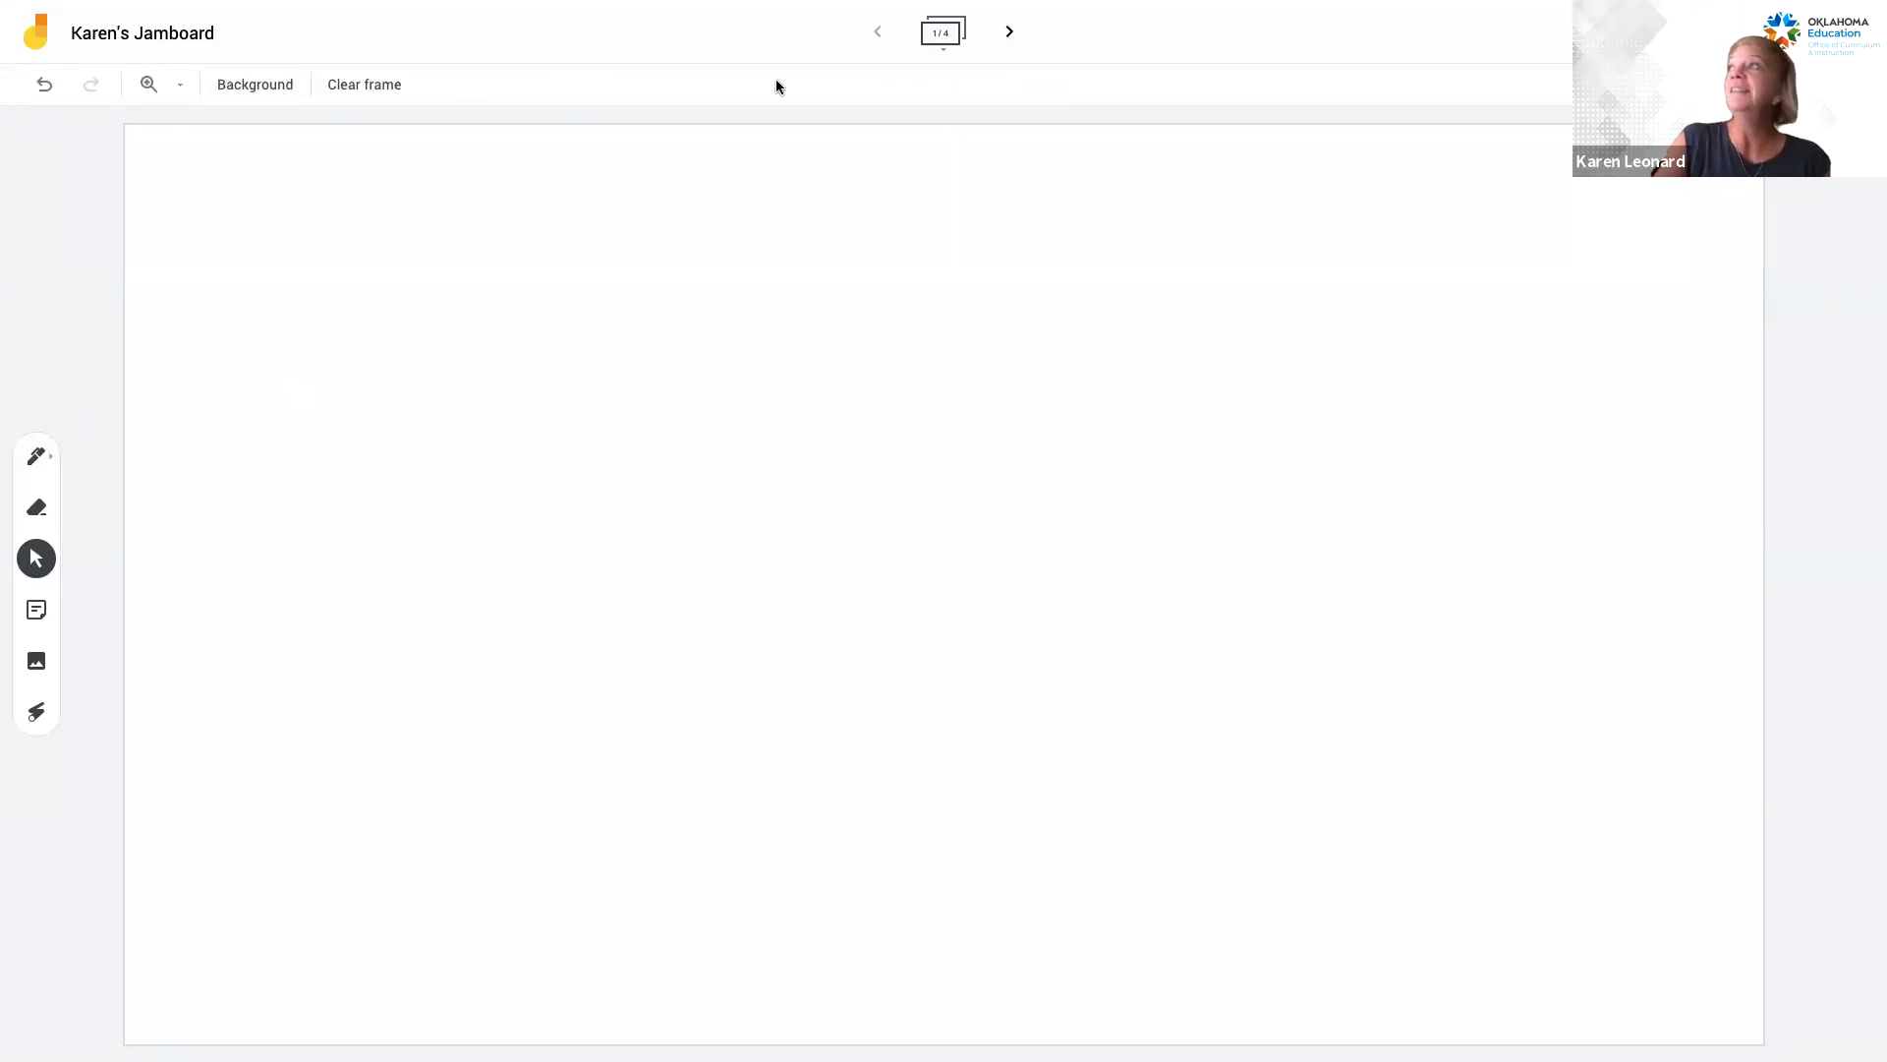
# Apply the grid background to the first frame and compare it with the second frame.
pyautogui.click(257, 85)
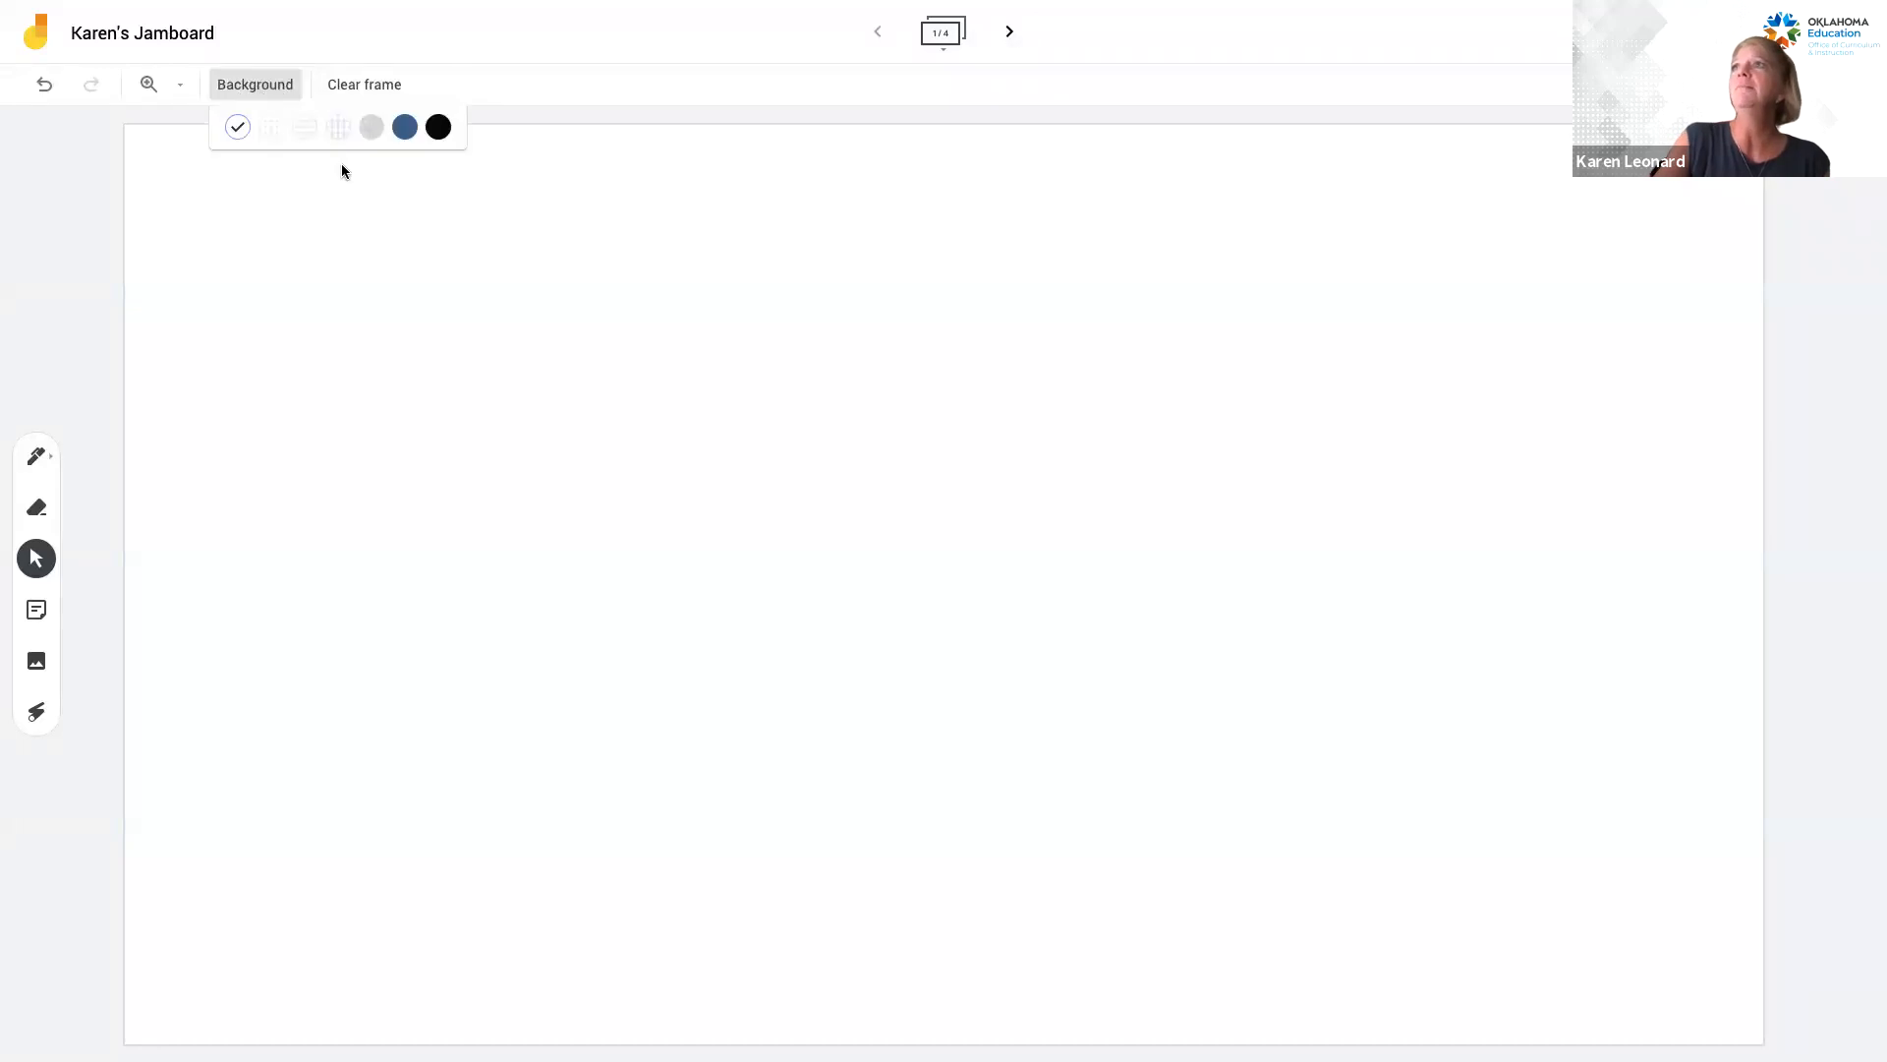
pyautogui.click(335, 129)
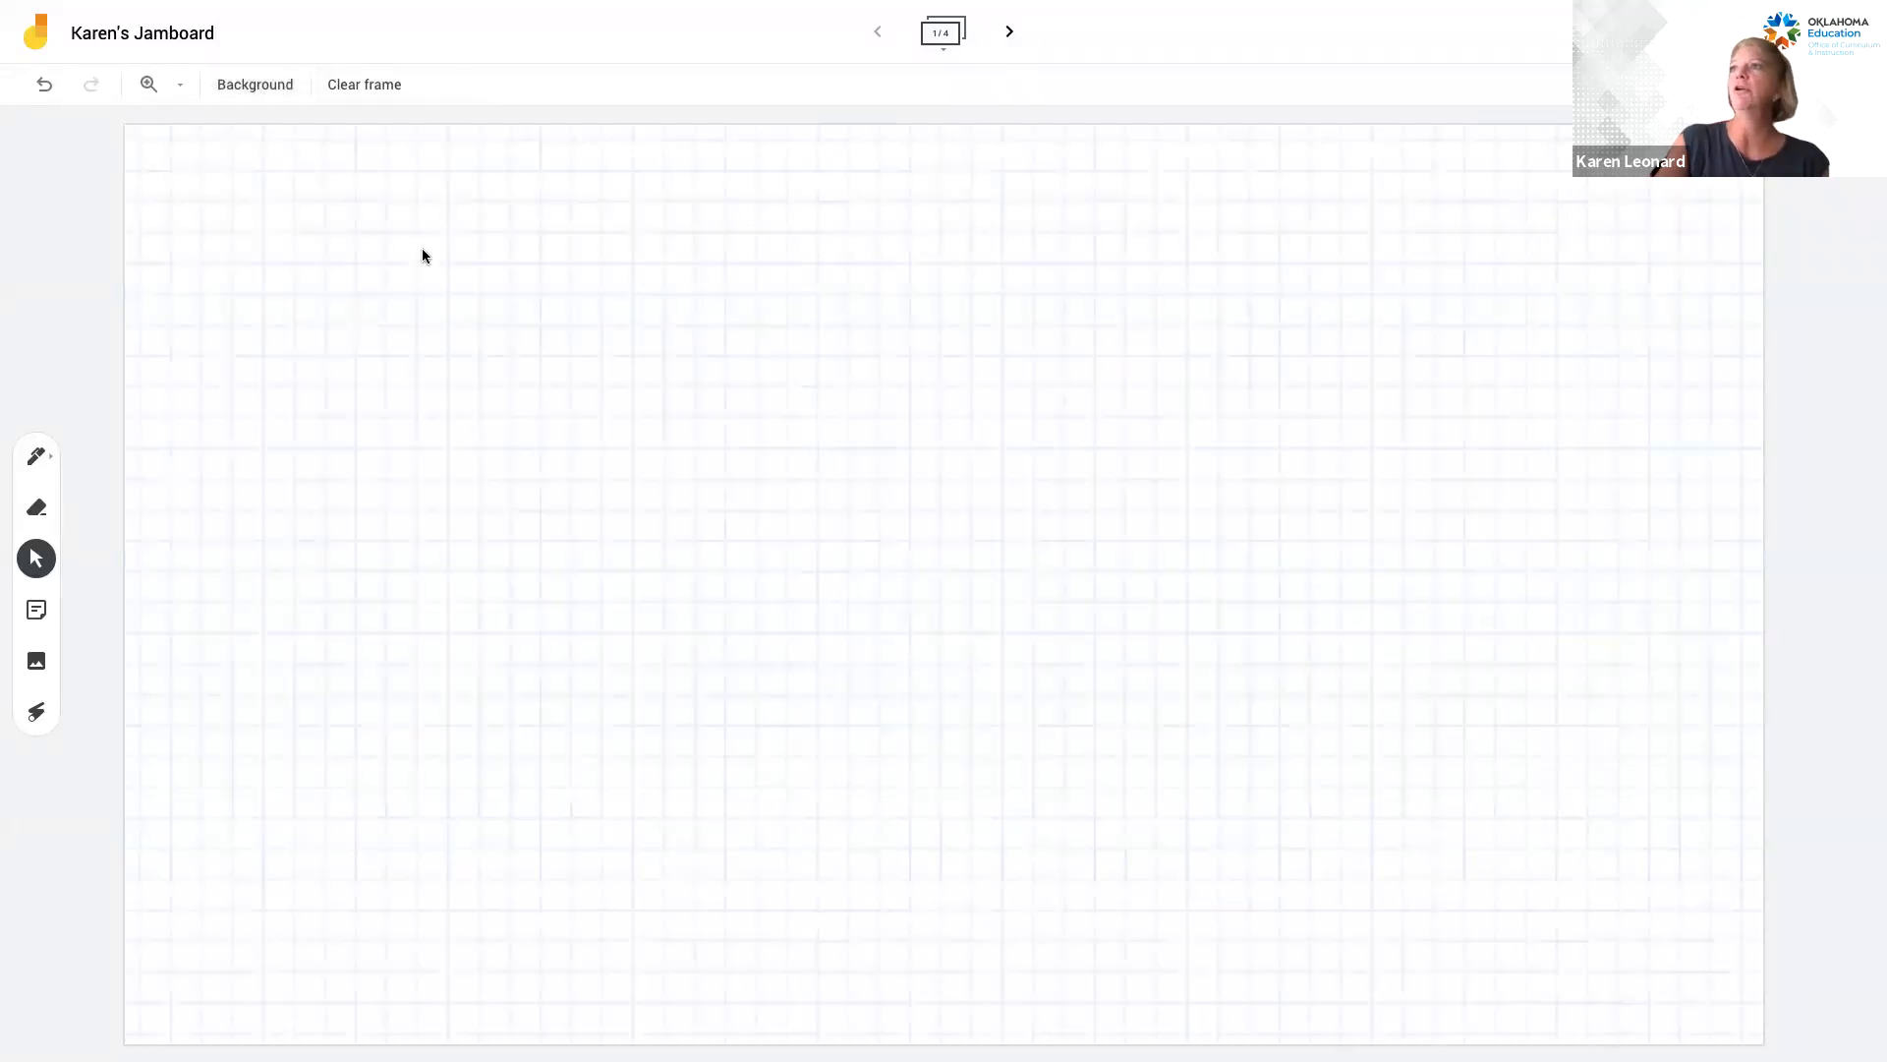
pyautogui.click(1011, 36)
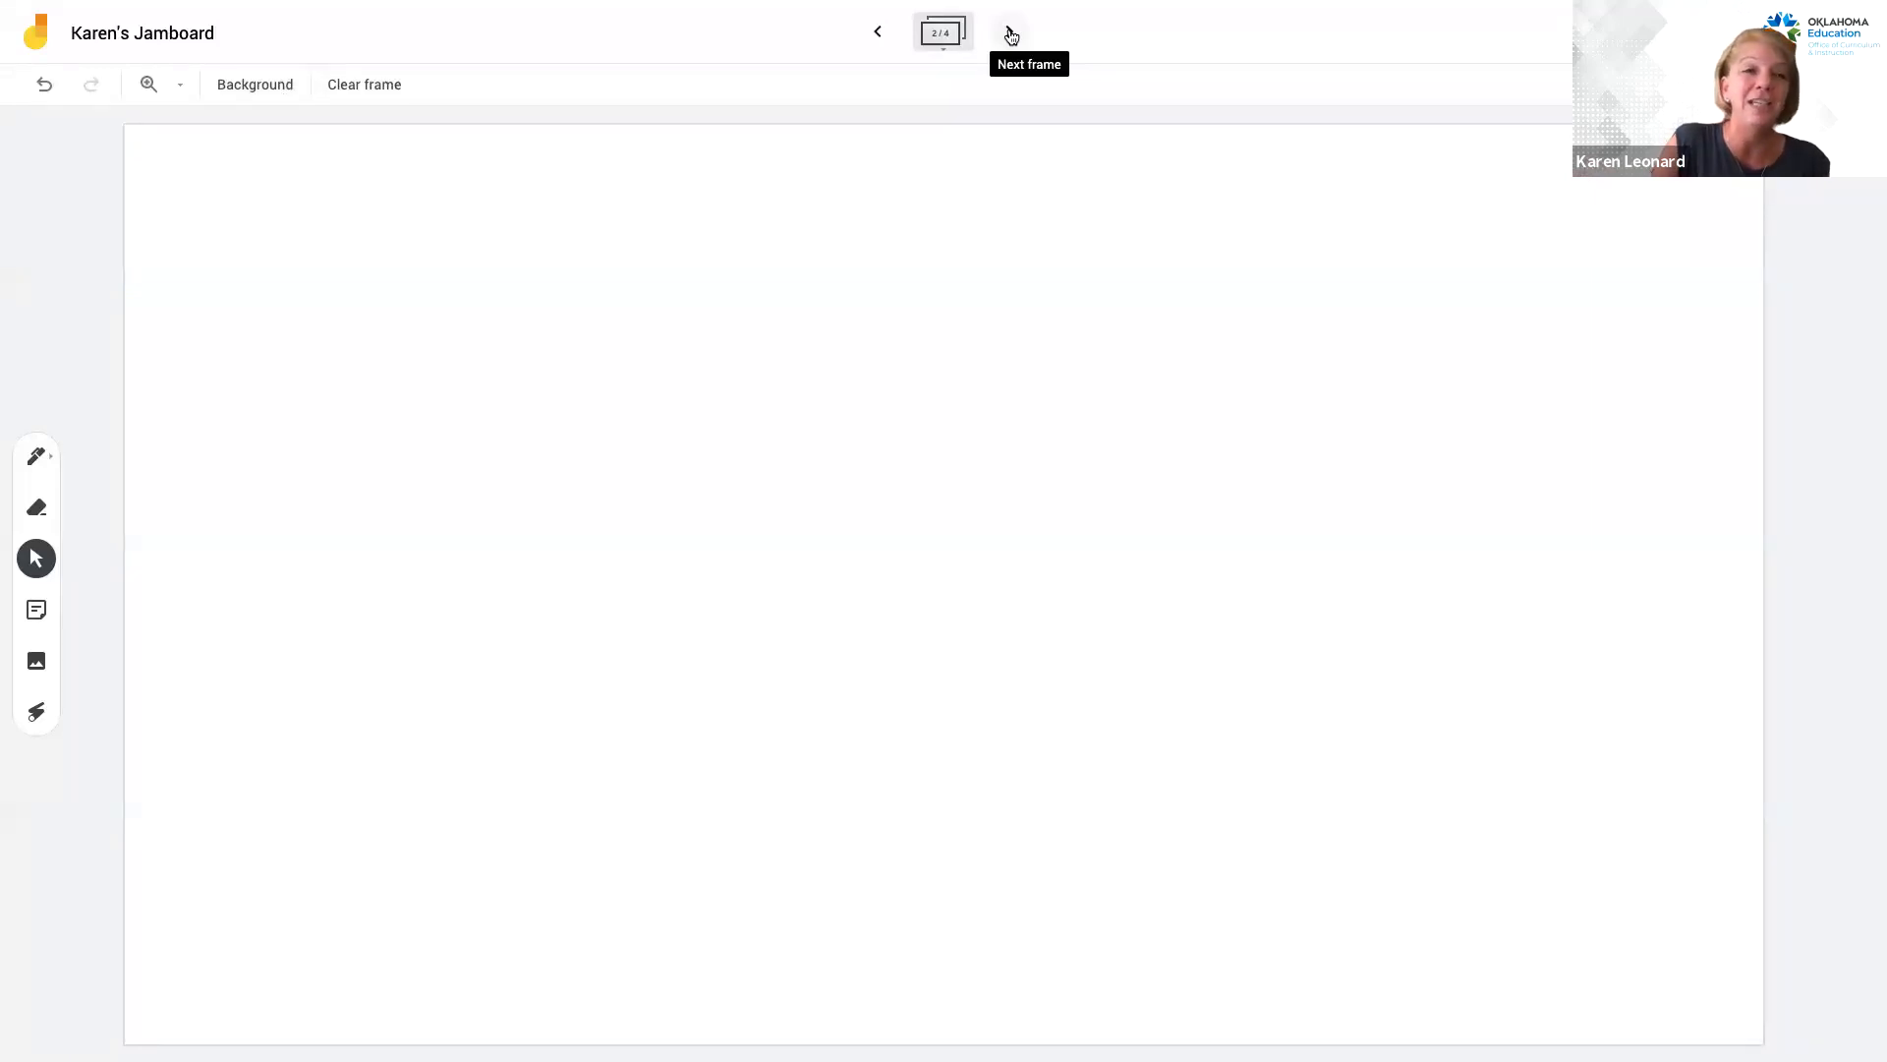
pyautogui.click(878, 31)
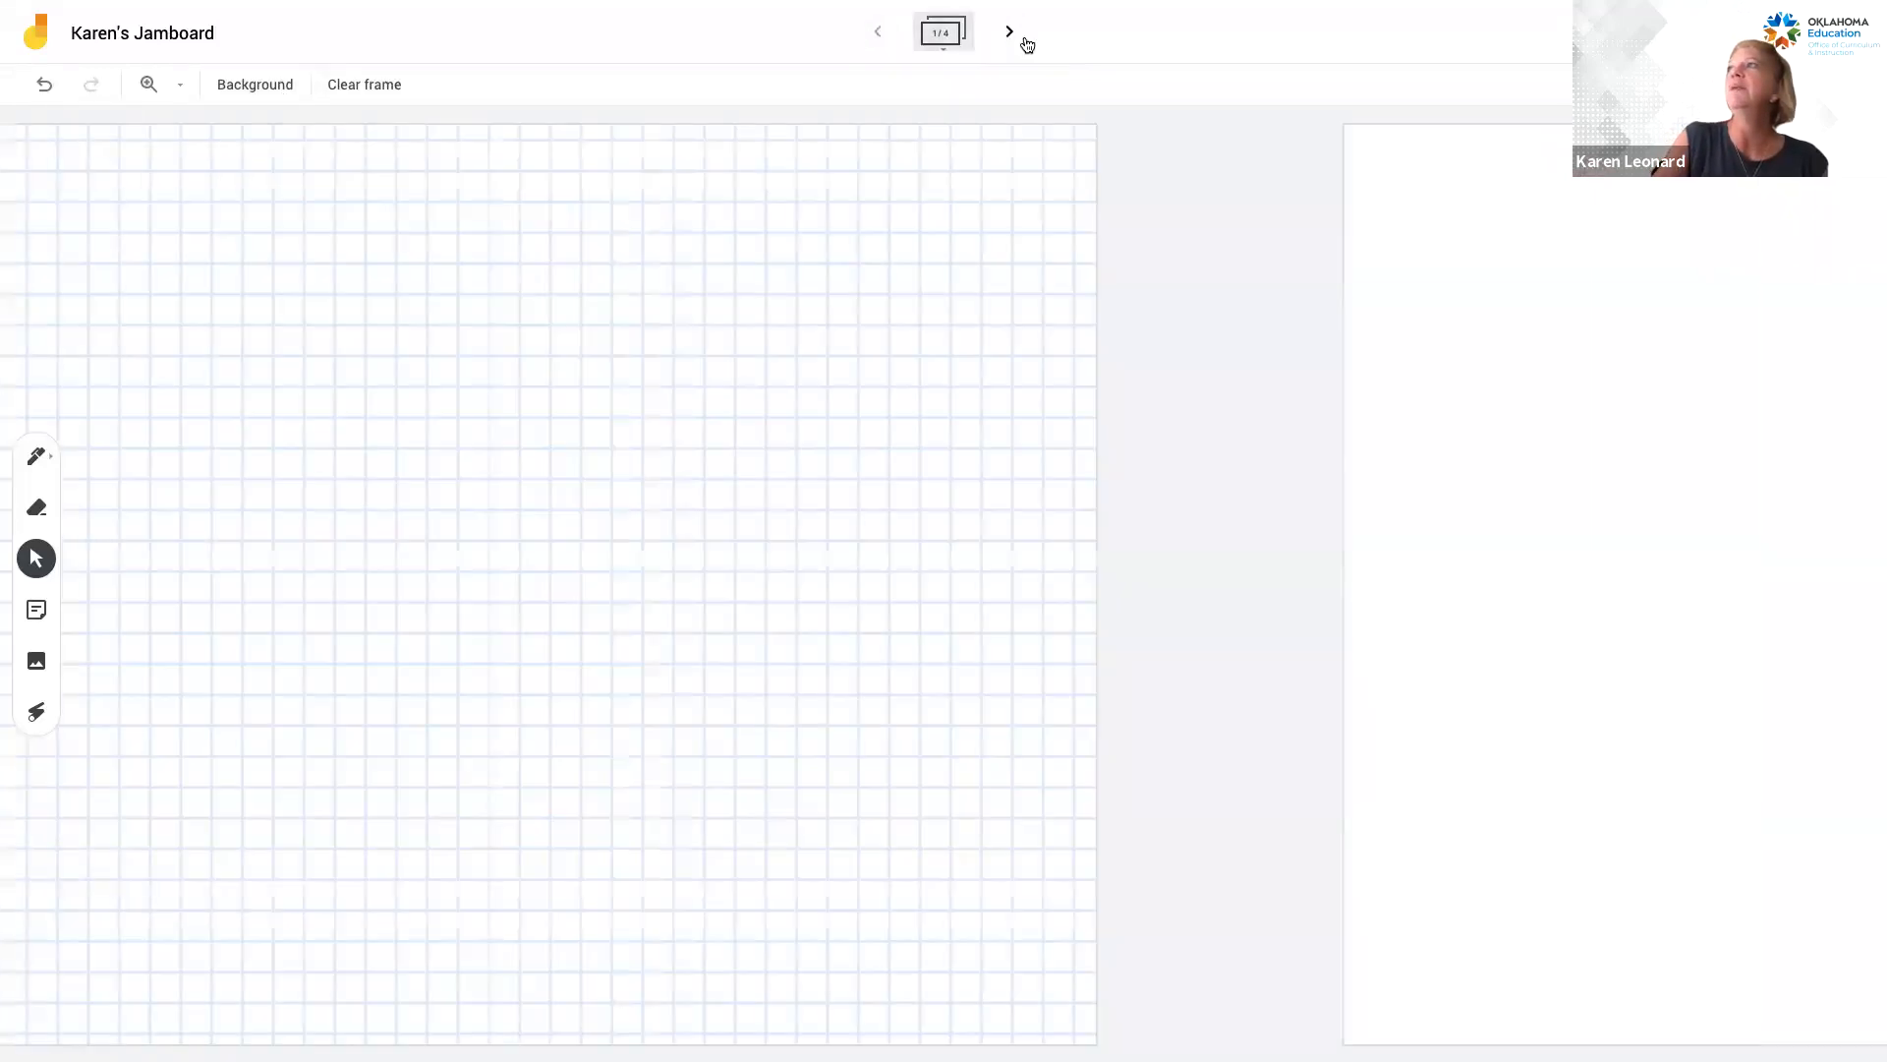
# Change the second frame's background to dark blue.
pyautogui.click(1009, 32)
pyautogui.click(280, 87)
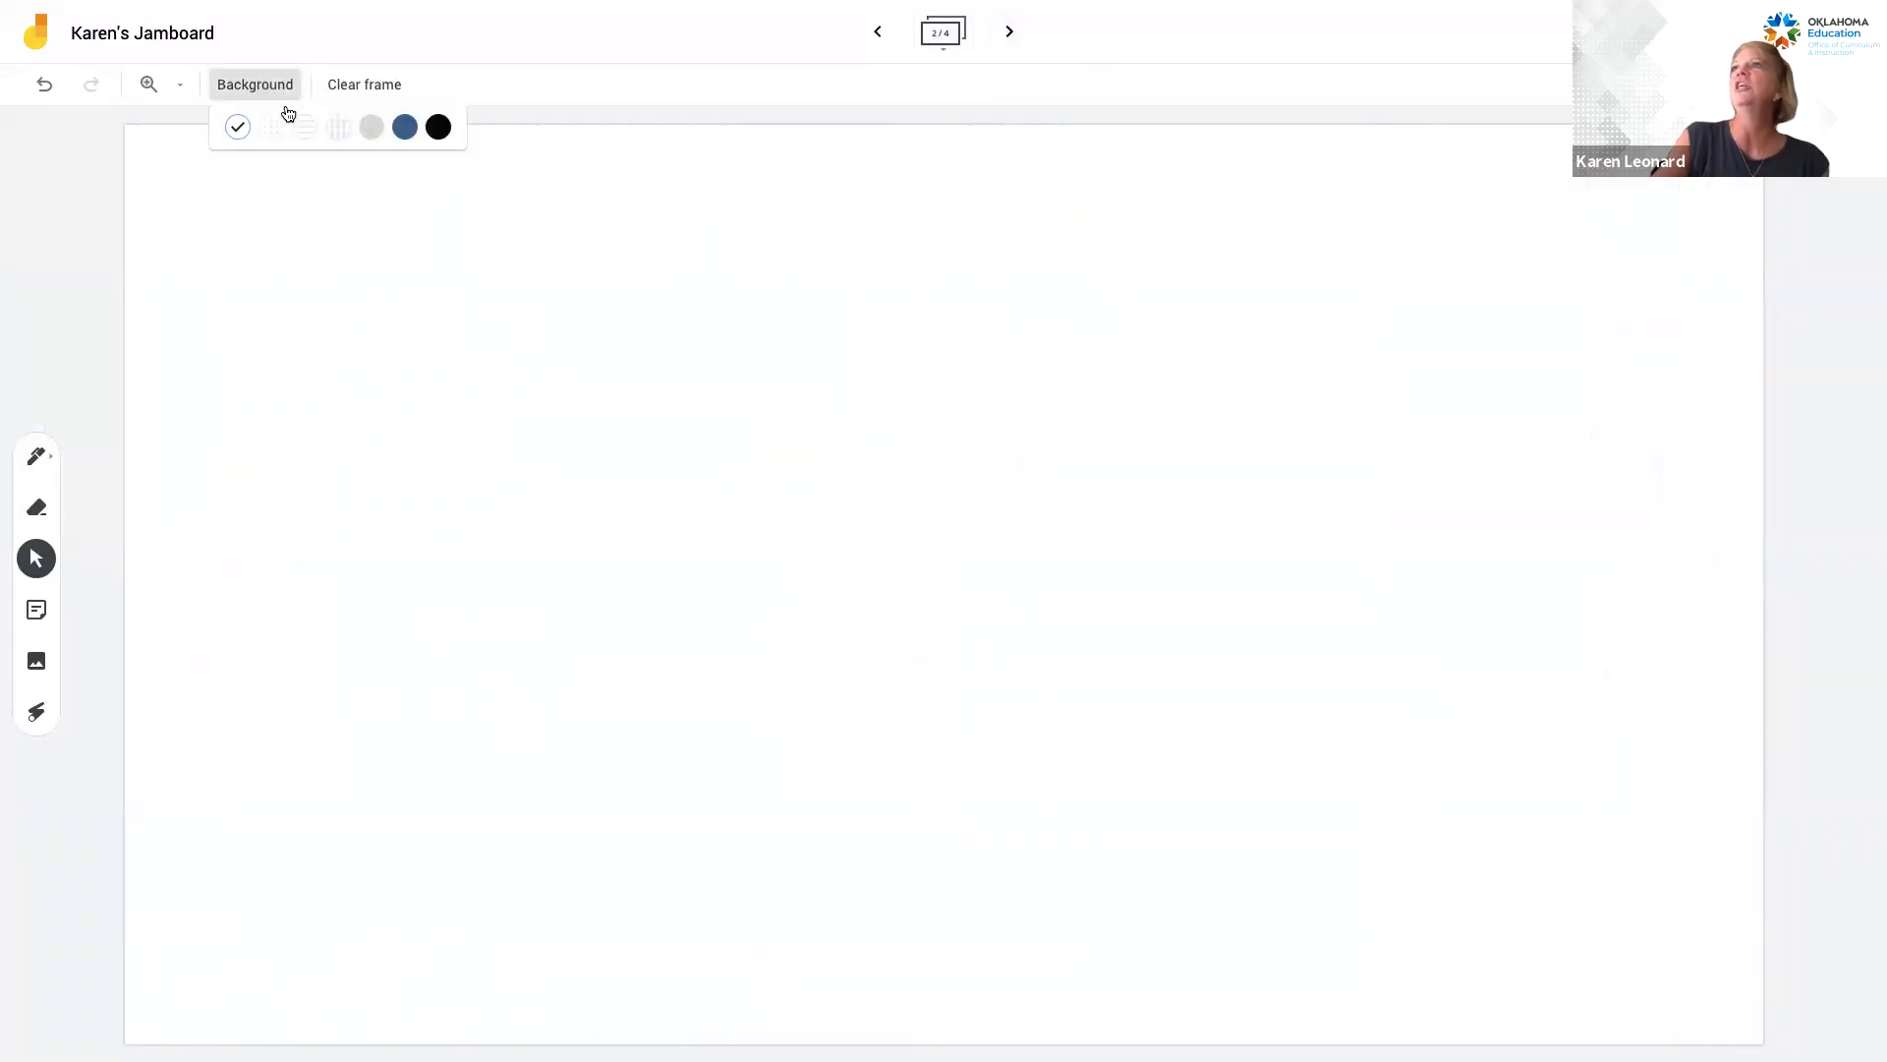
pyautogui.click(403, 126)
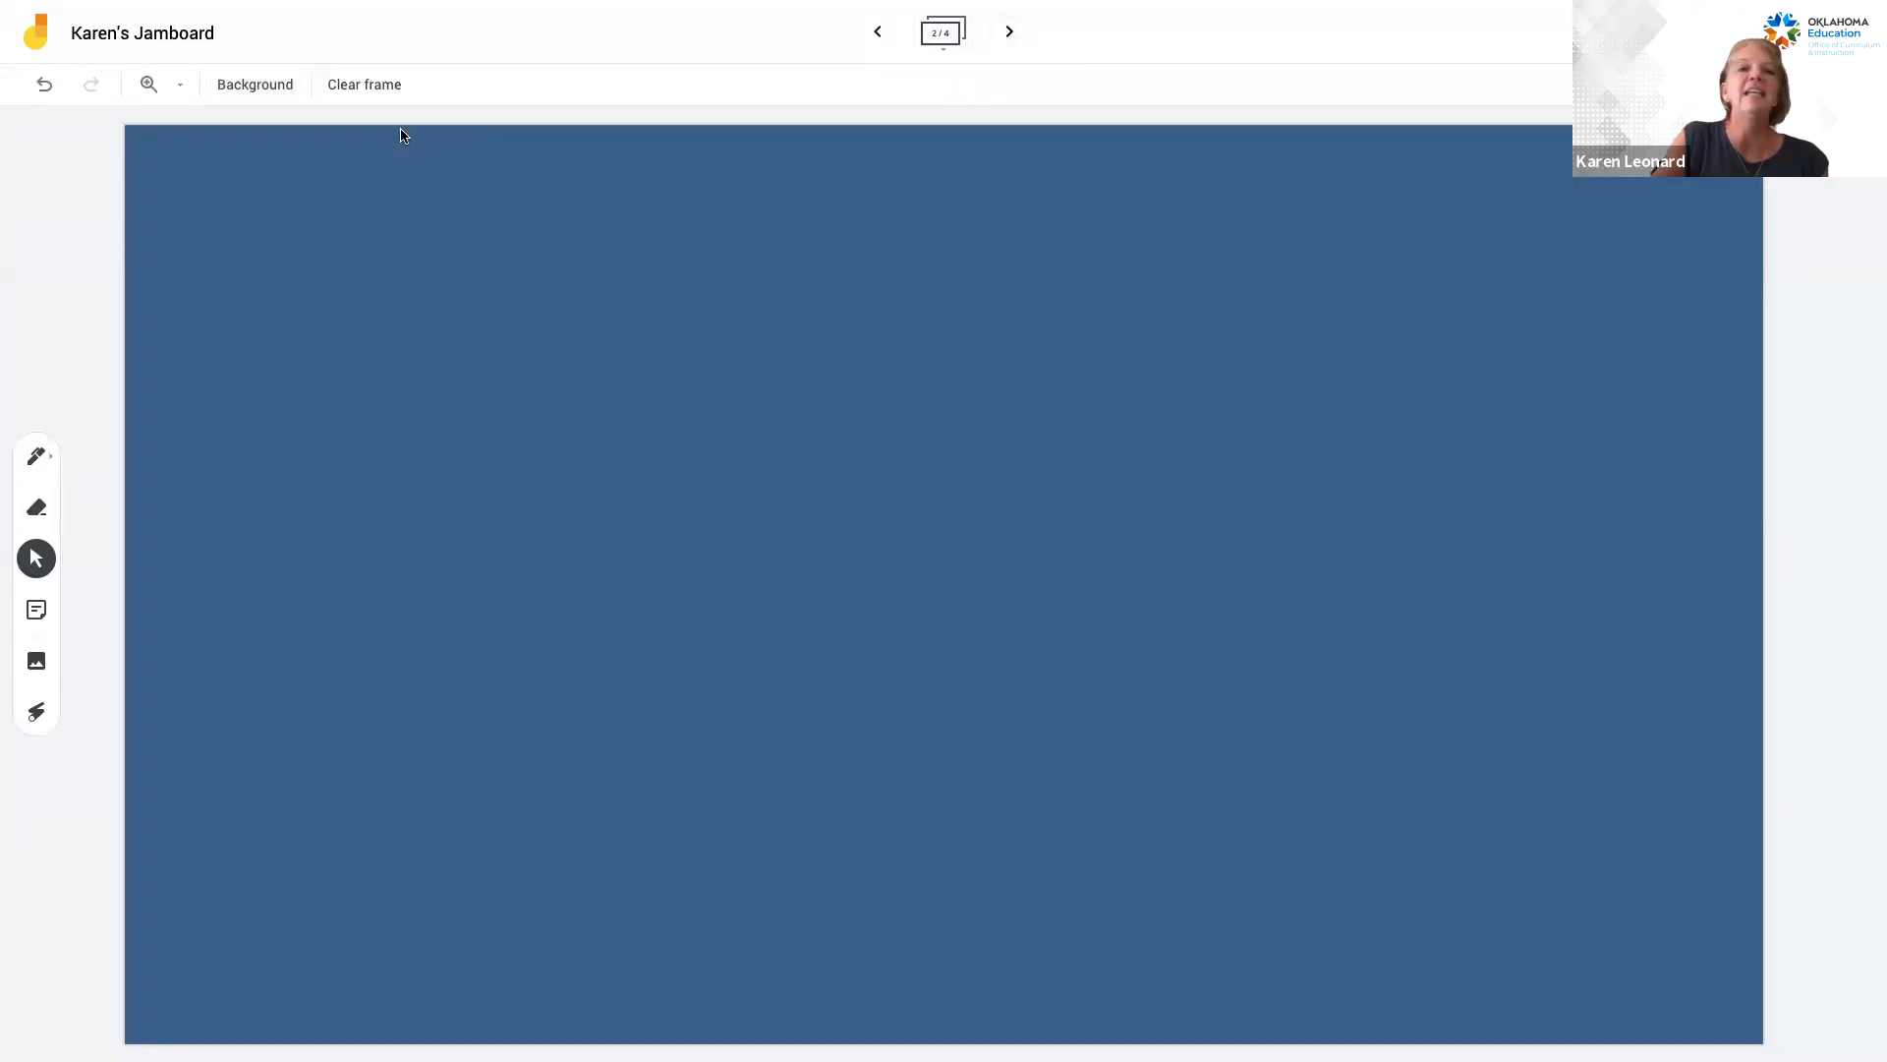
# Check the neighbouring frame and review the backgrounds of all frames in the frame overview.
pyautogui.click(1008, 32)
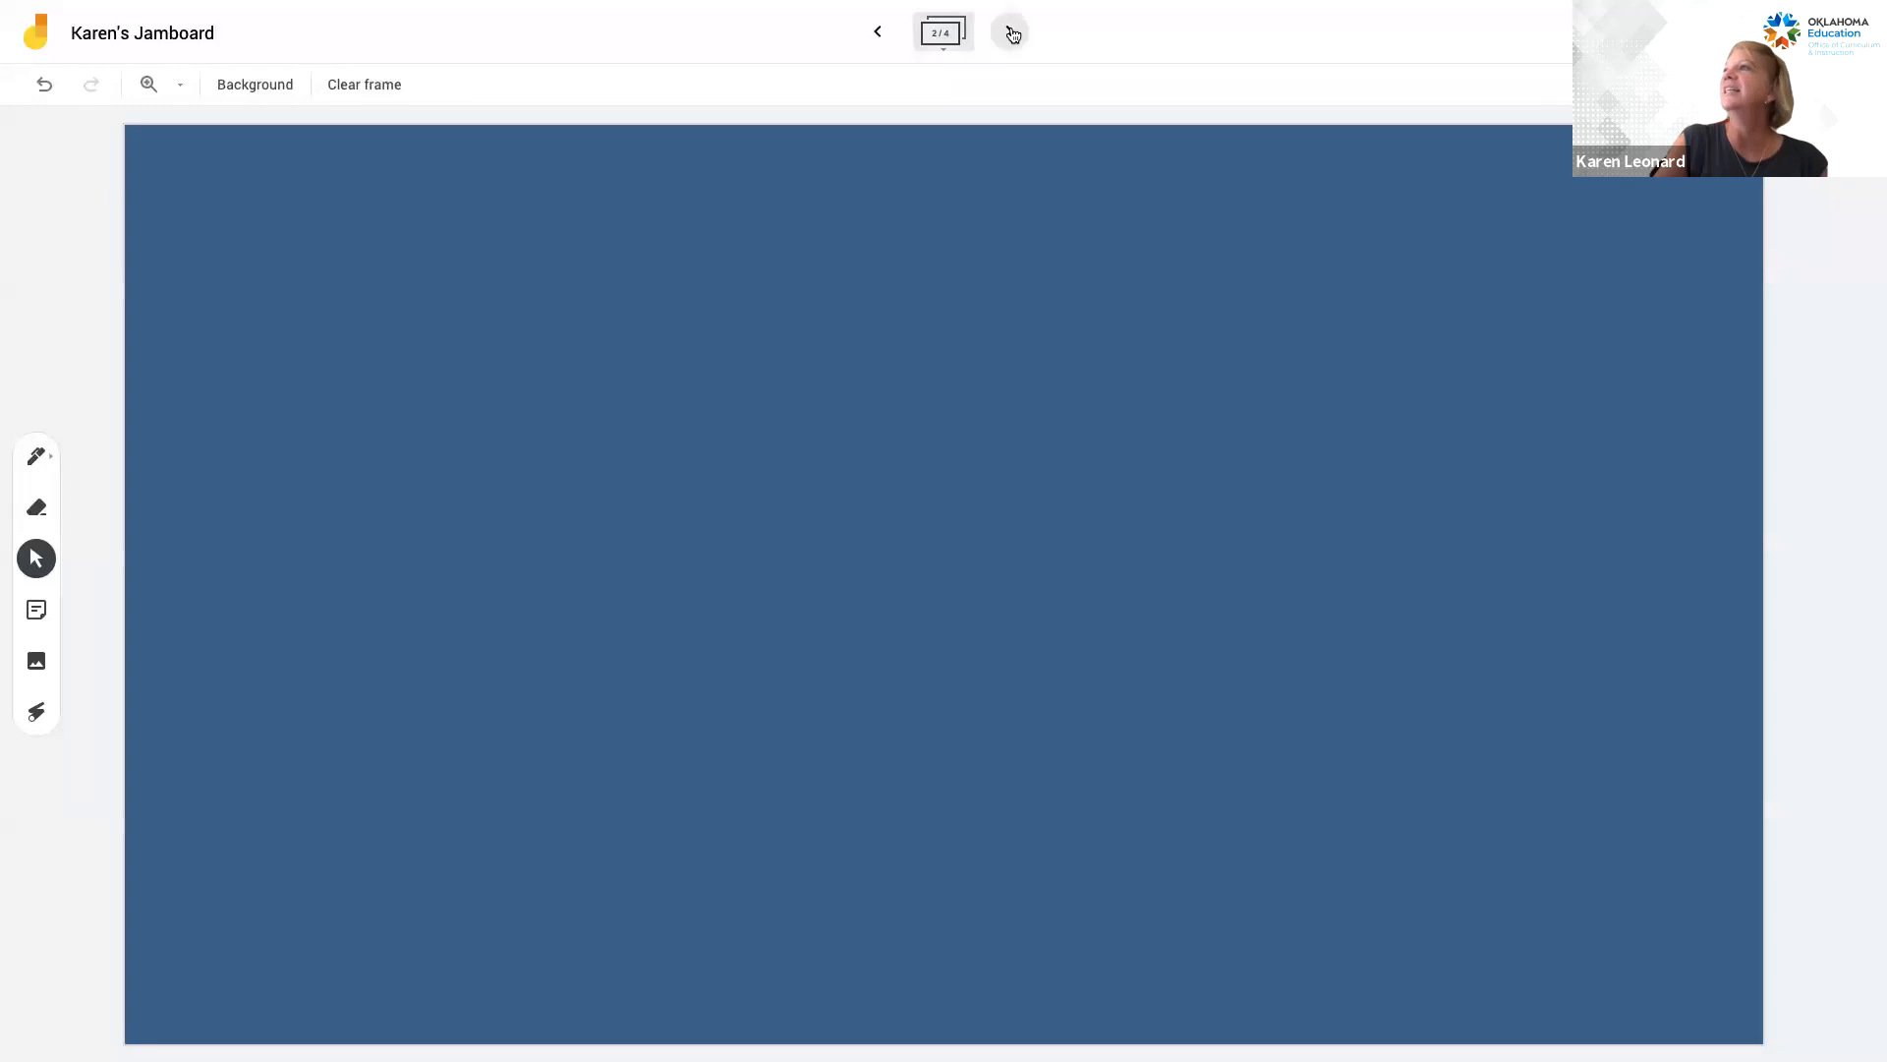
pyautogui.click(878, 32)
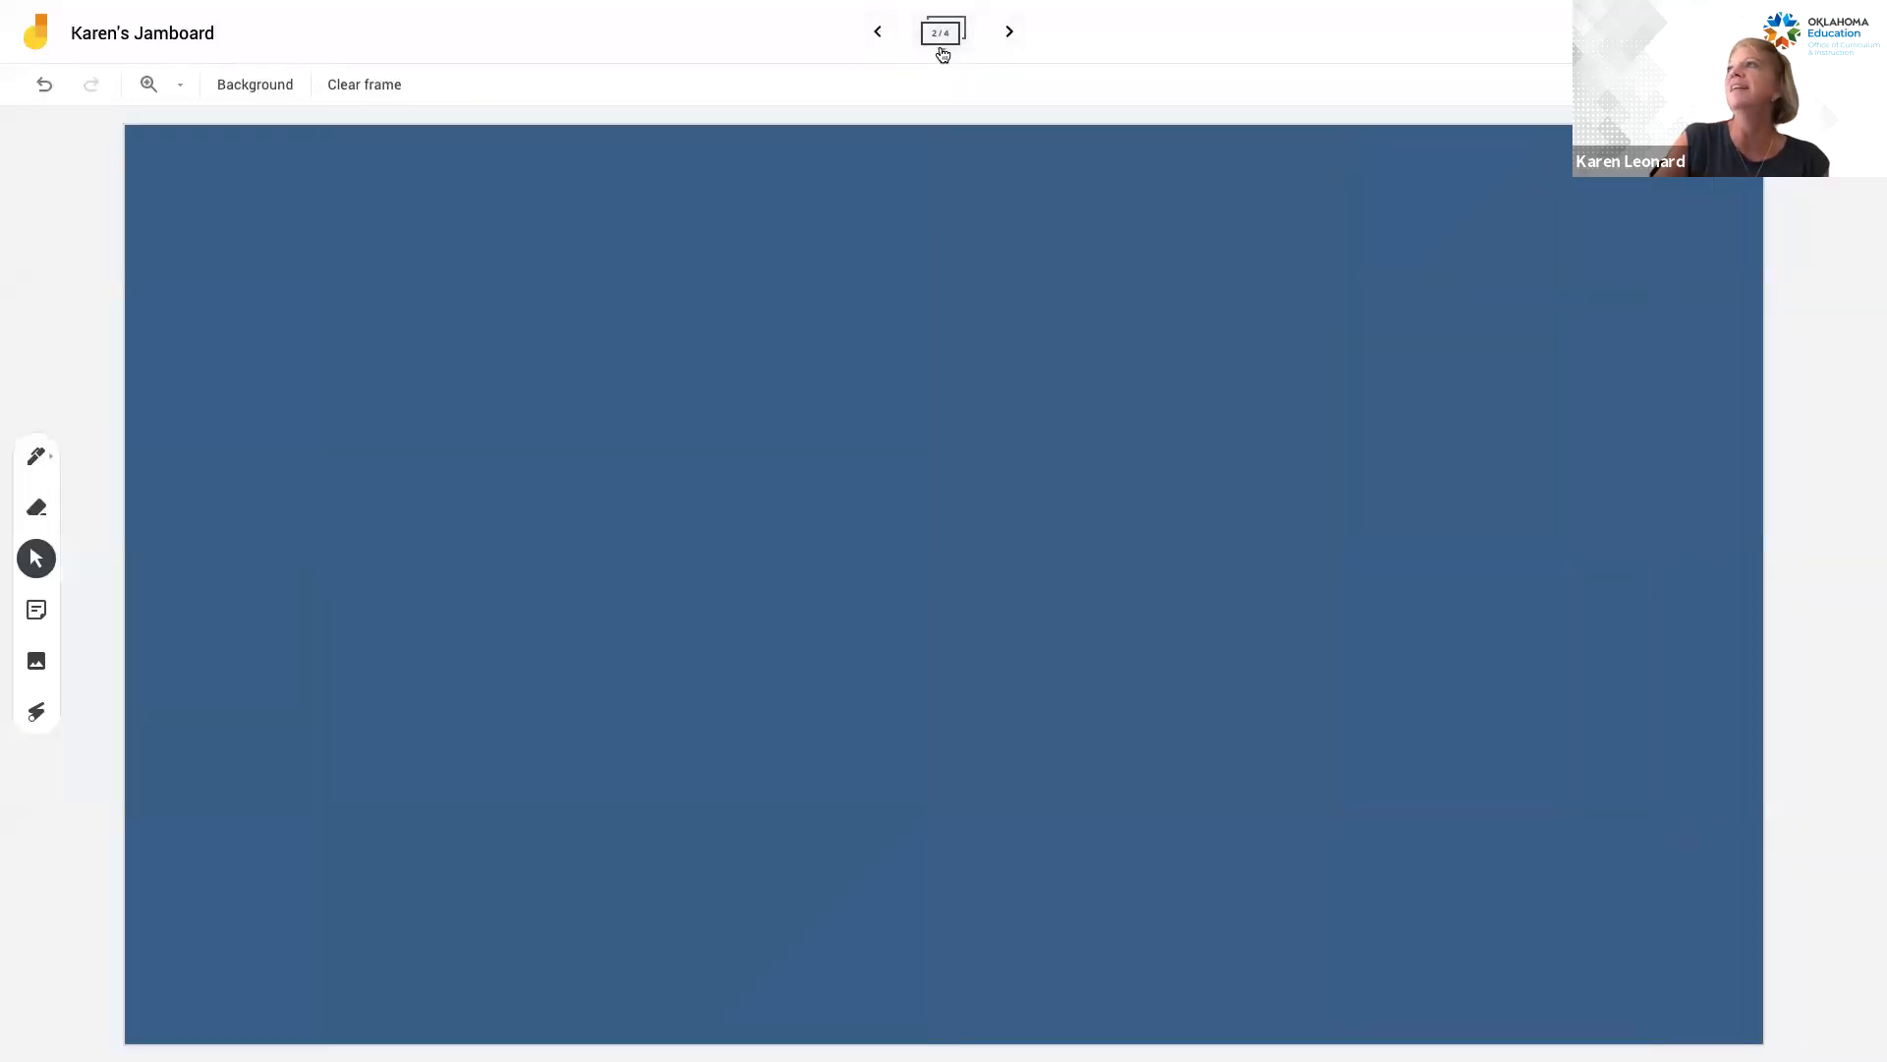
pyautogui.click(942, 39)
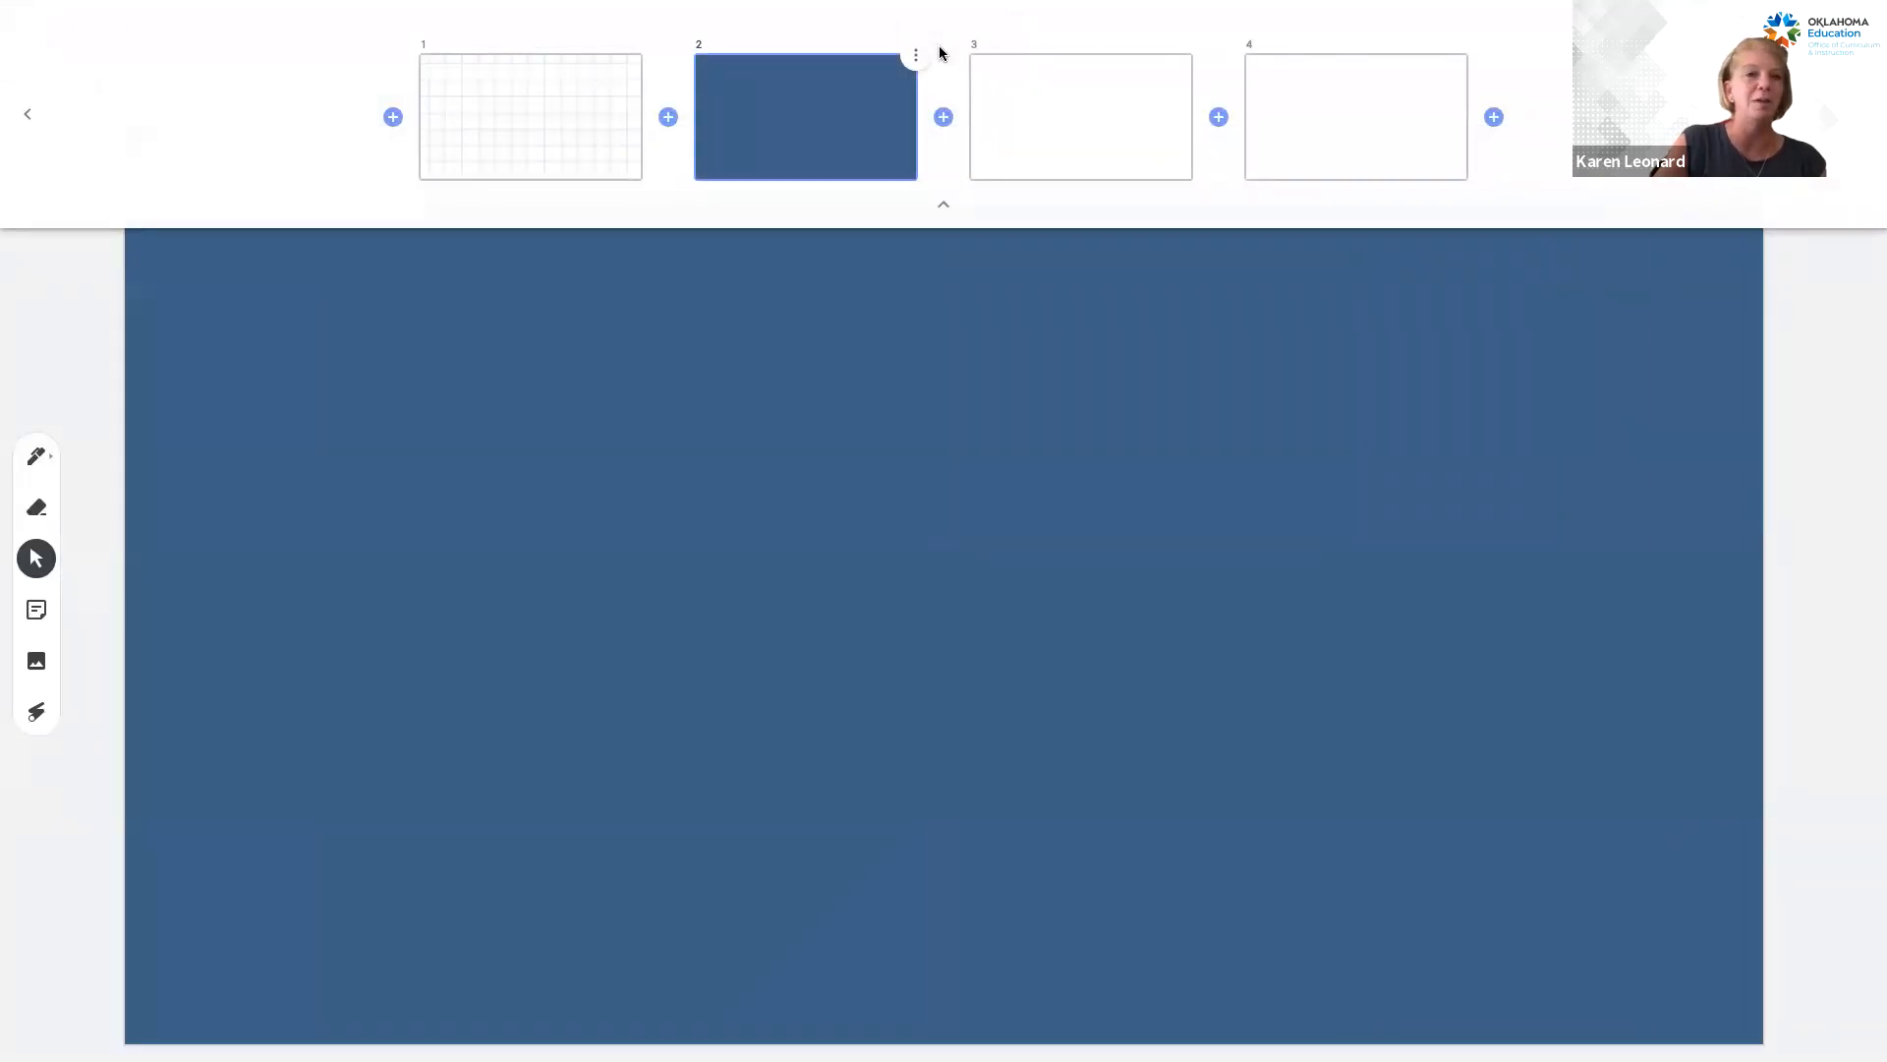
pyautogui.click(944, 204)
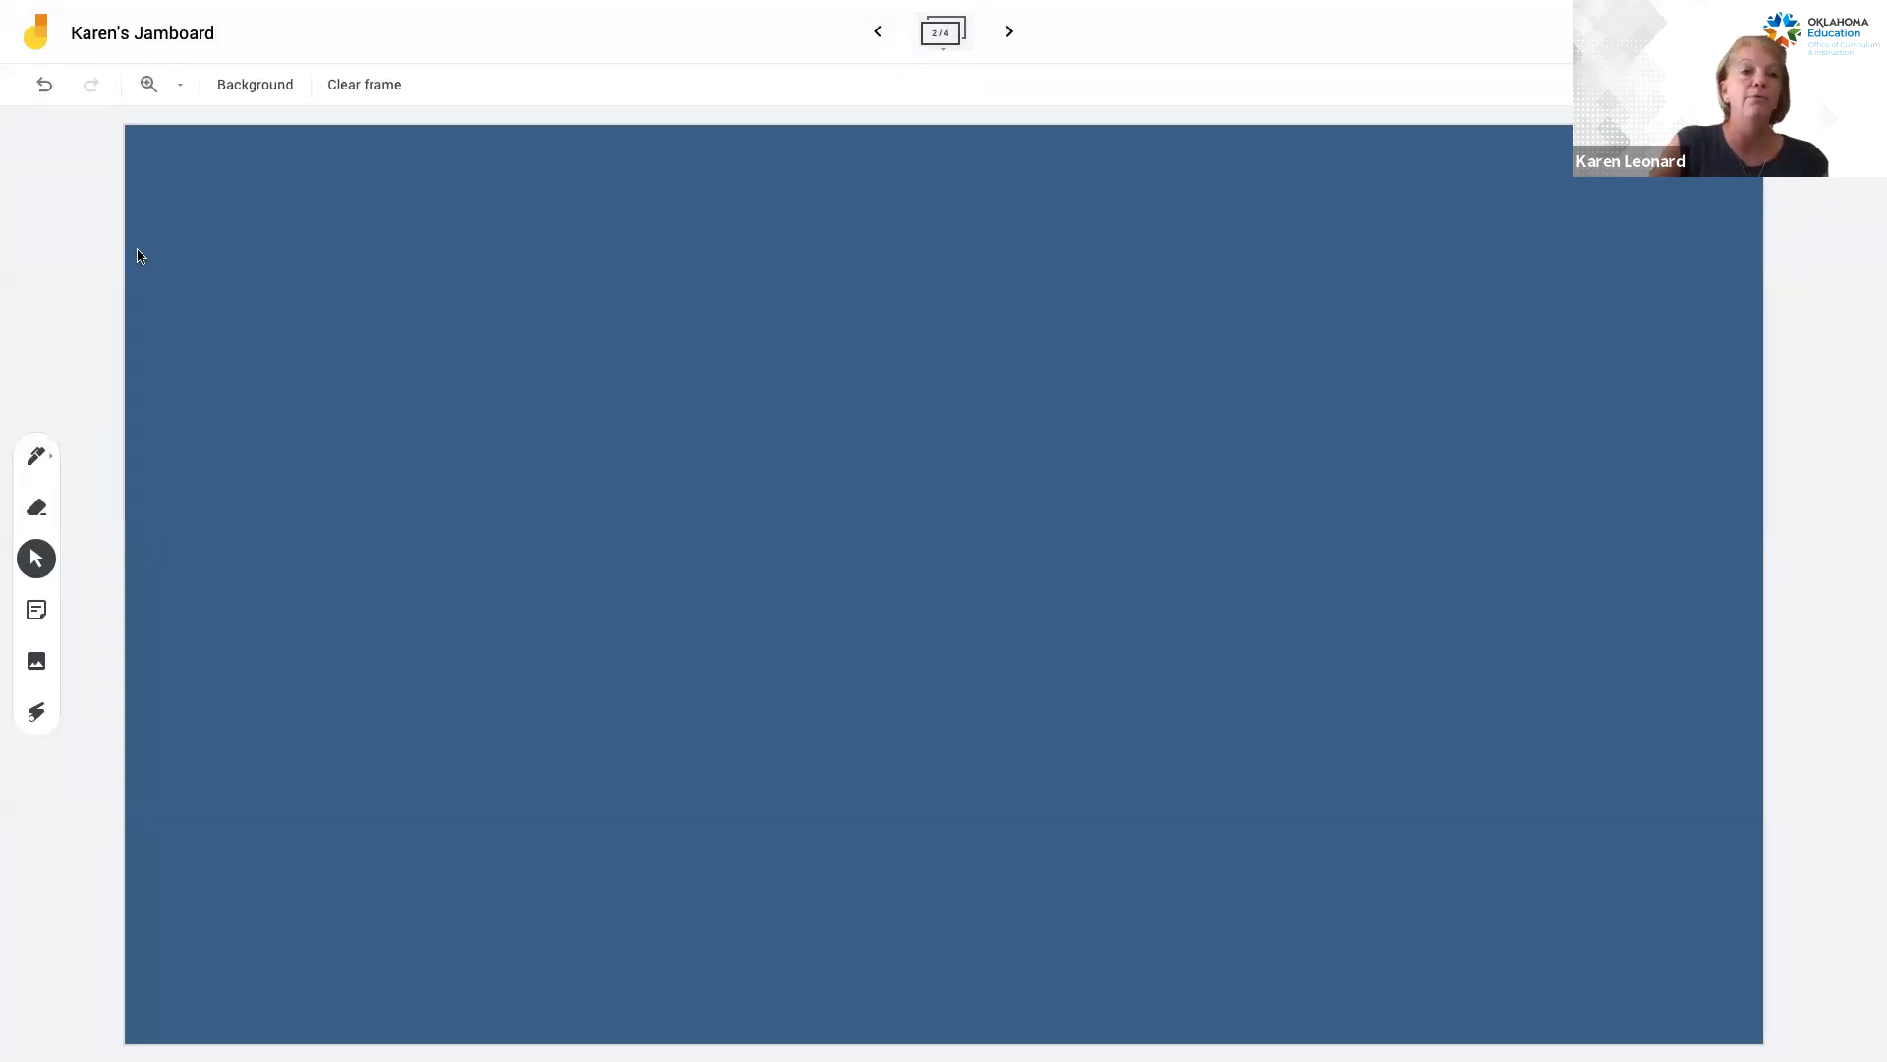
# Examine the pen's available tip types and colors, and switch to the eraser.
pyautogui.click(34, 458)
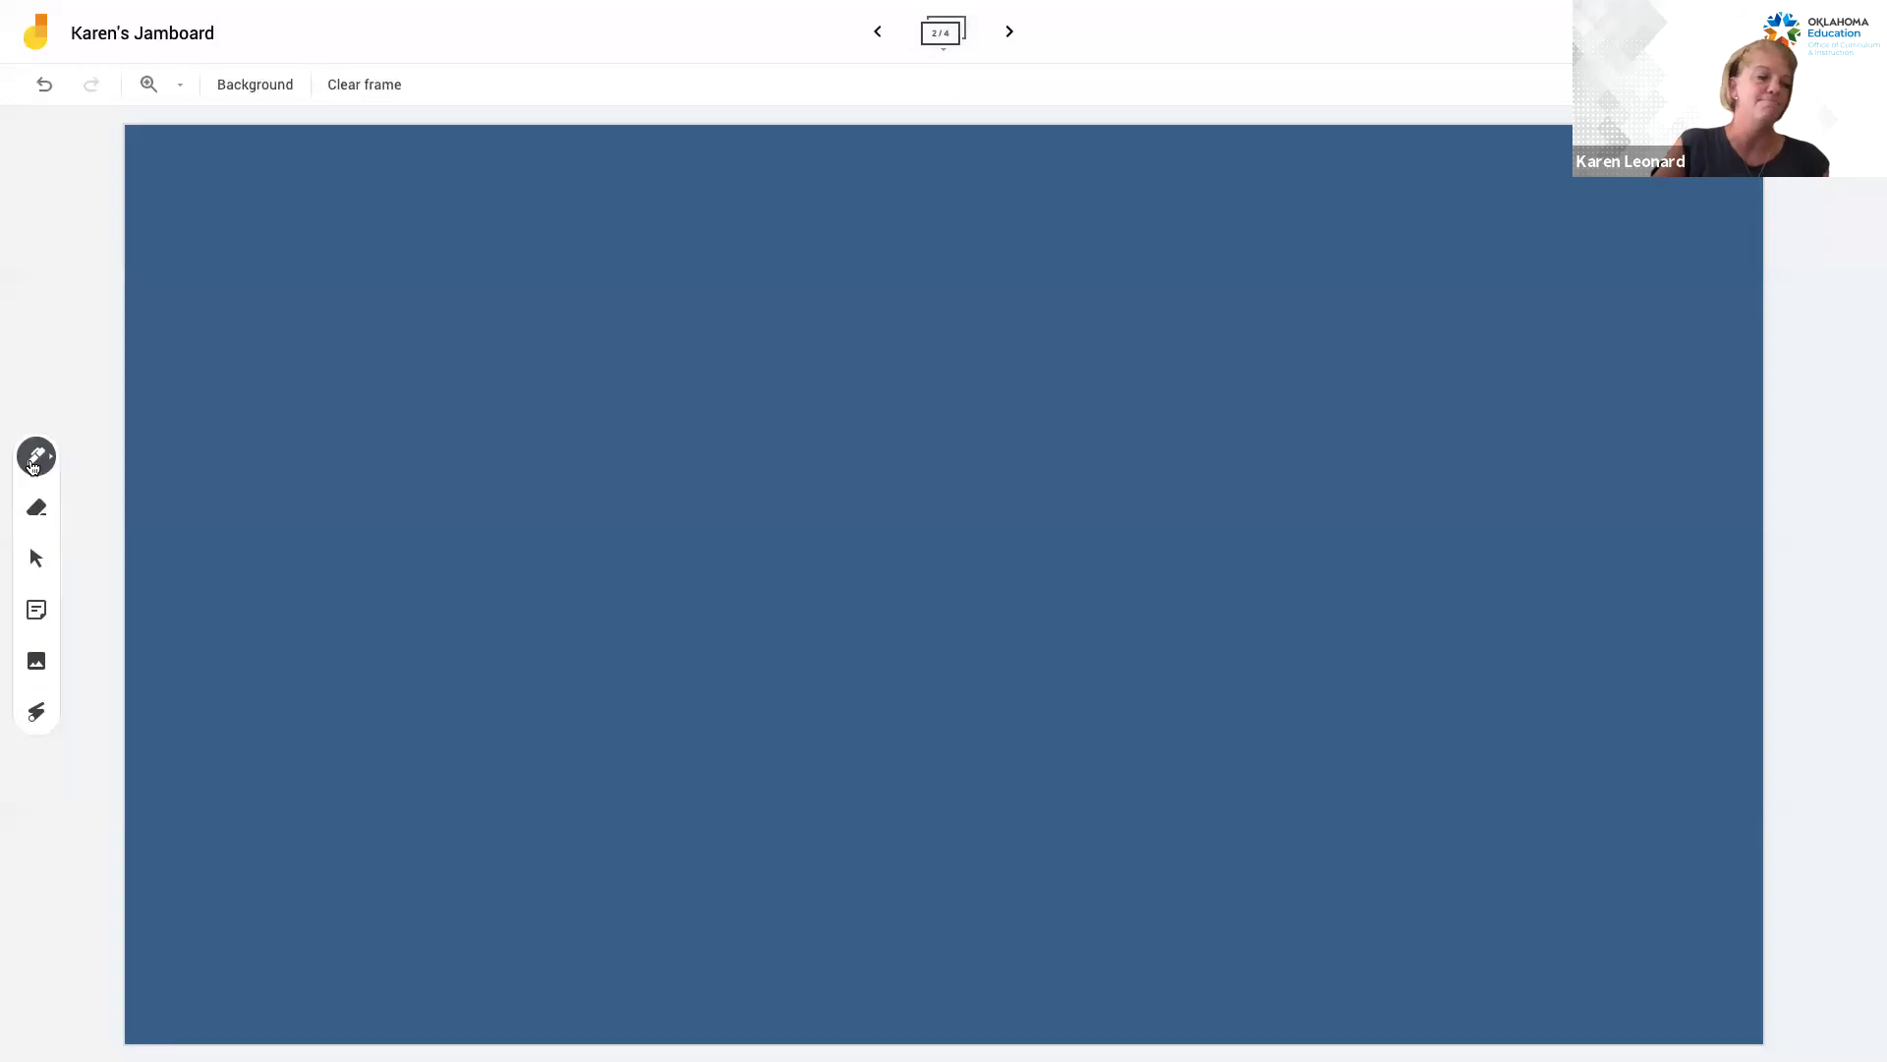
pyautogui.click(52, 460)
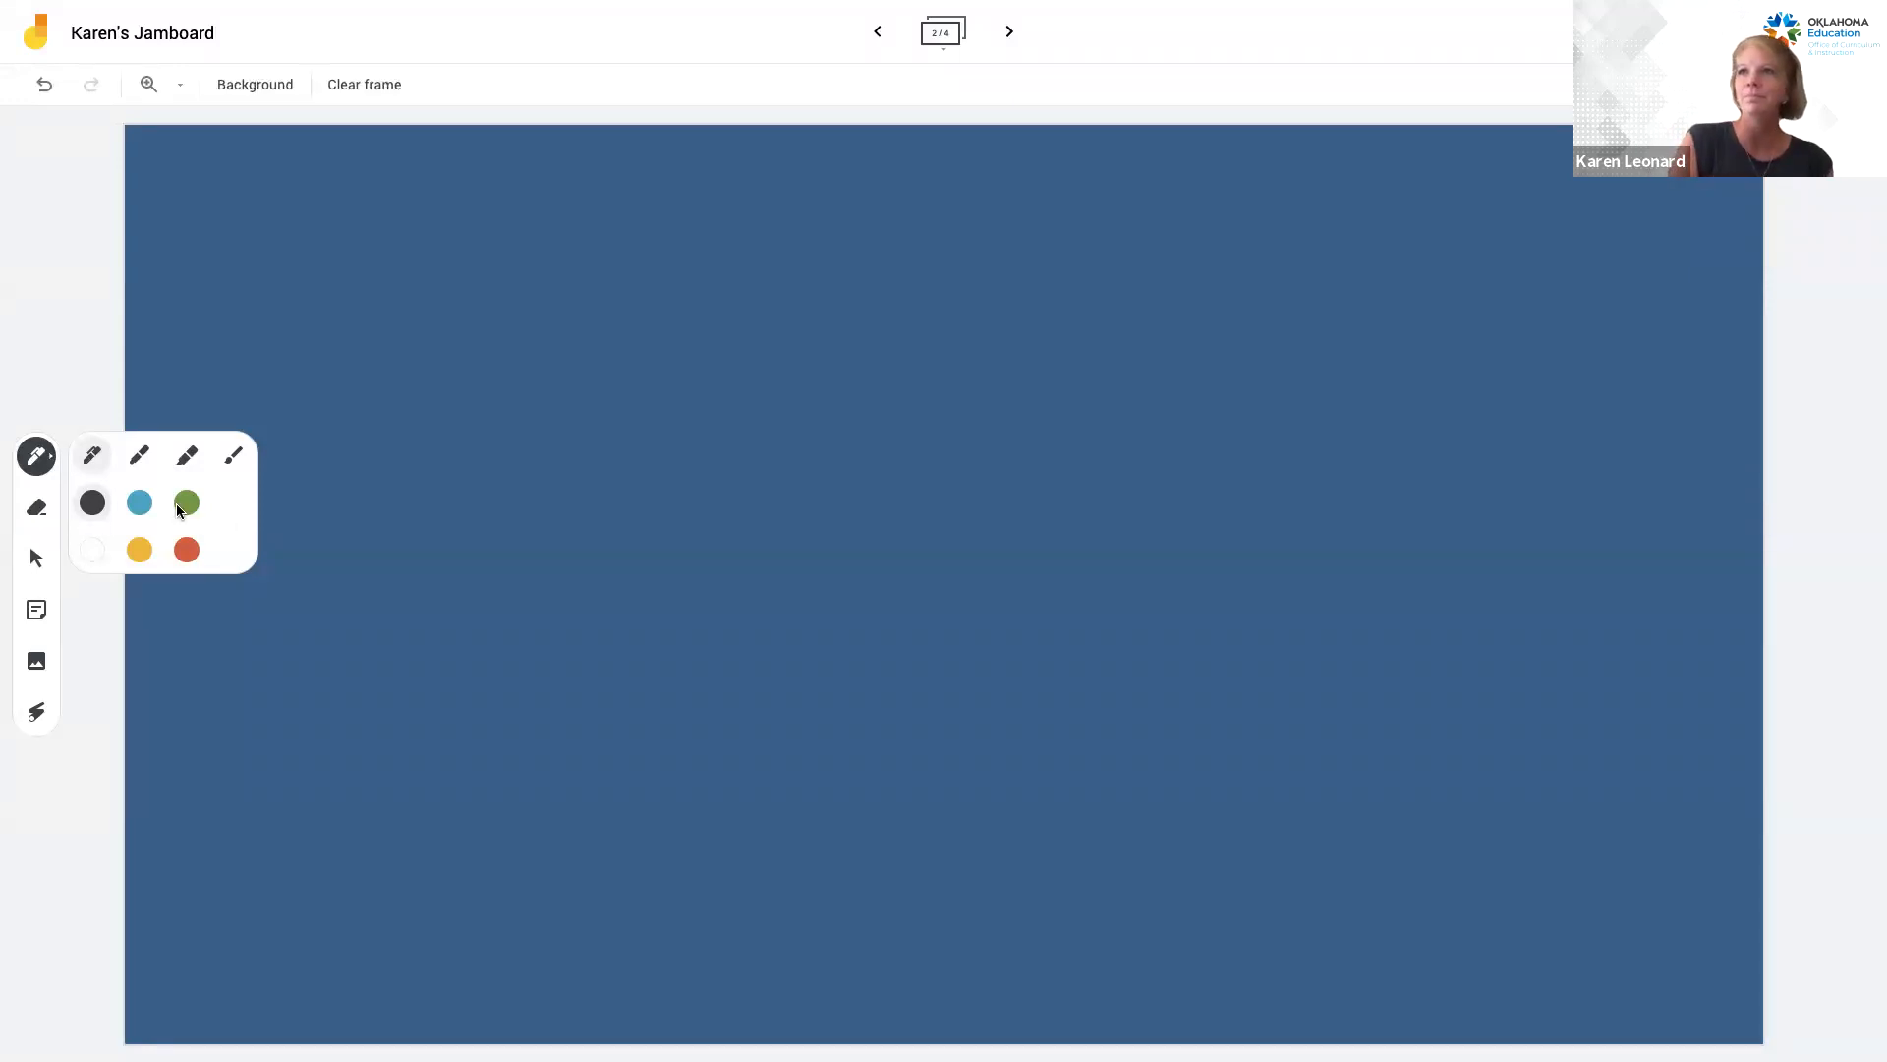
pyautogui.click(39, 515)
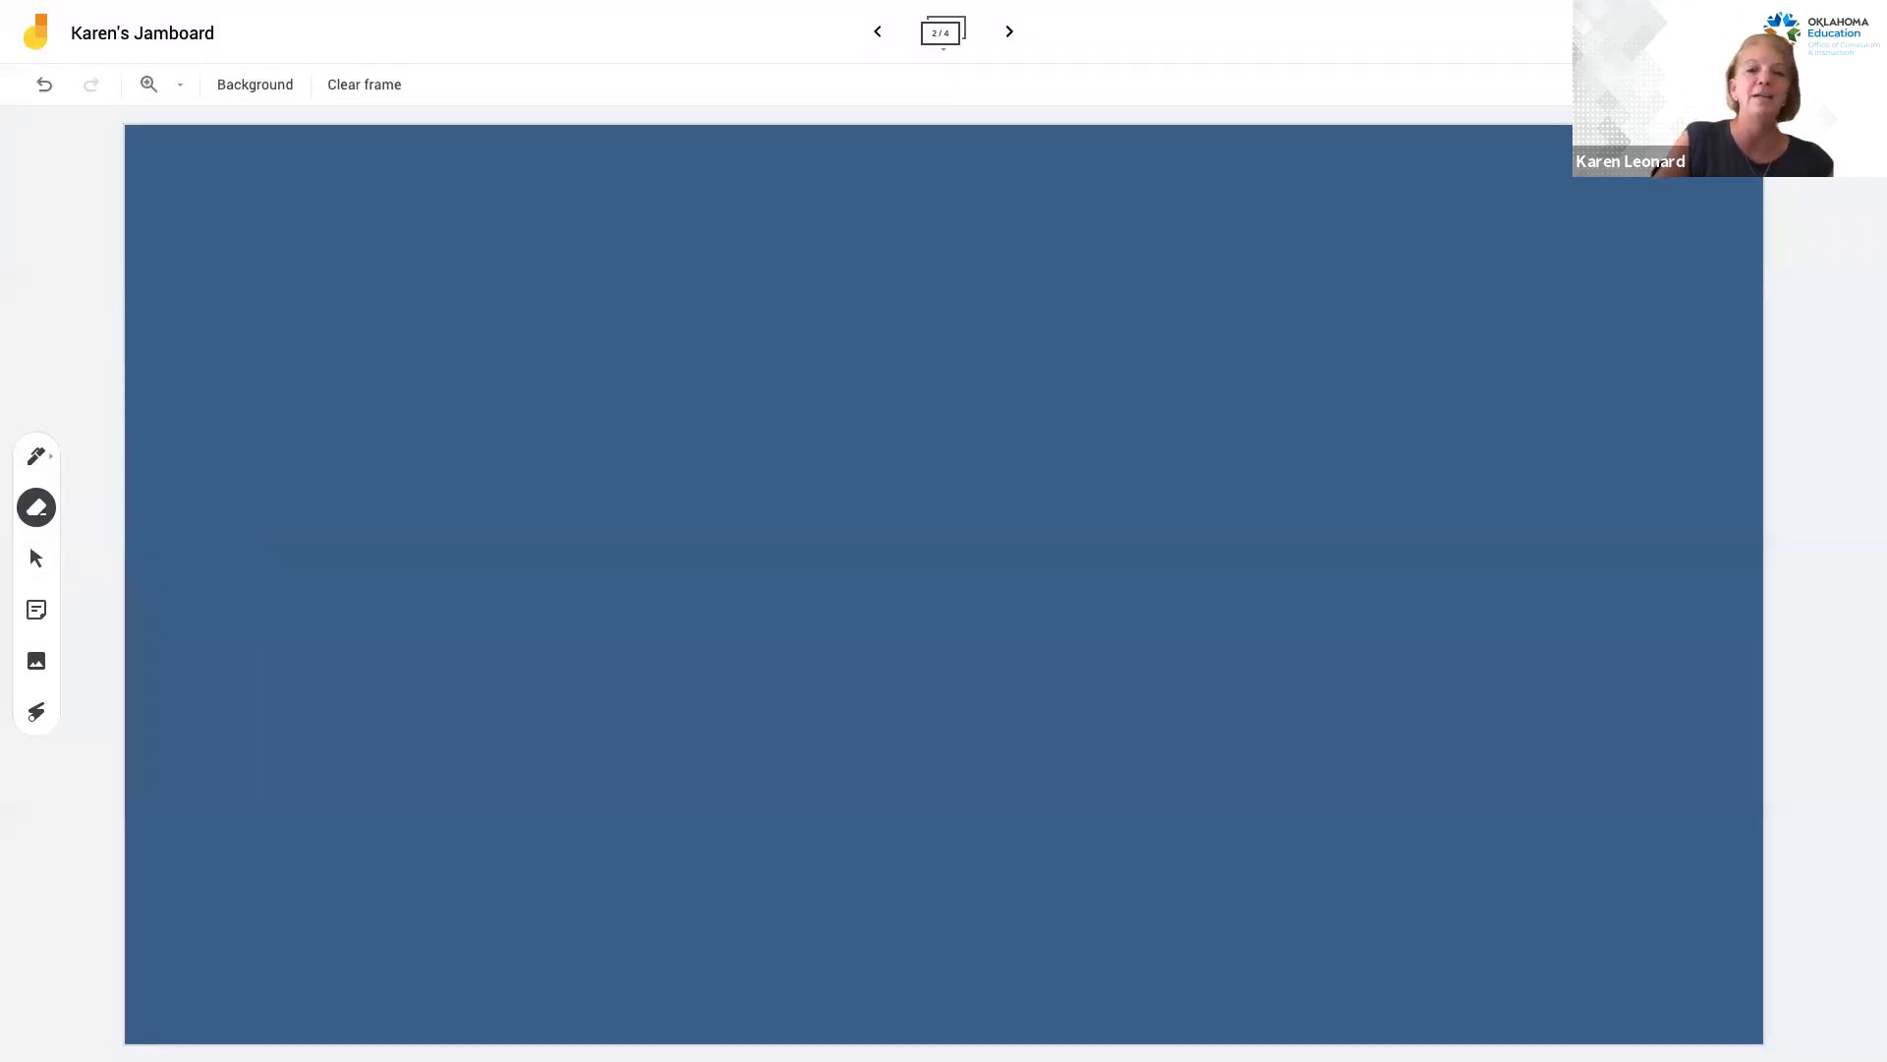
# Add a yellow sticky note reading "Hello!" to the second frame.
pyautogui.click(37, 612)
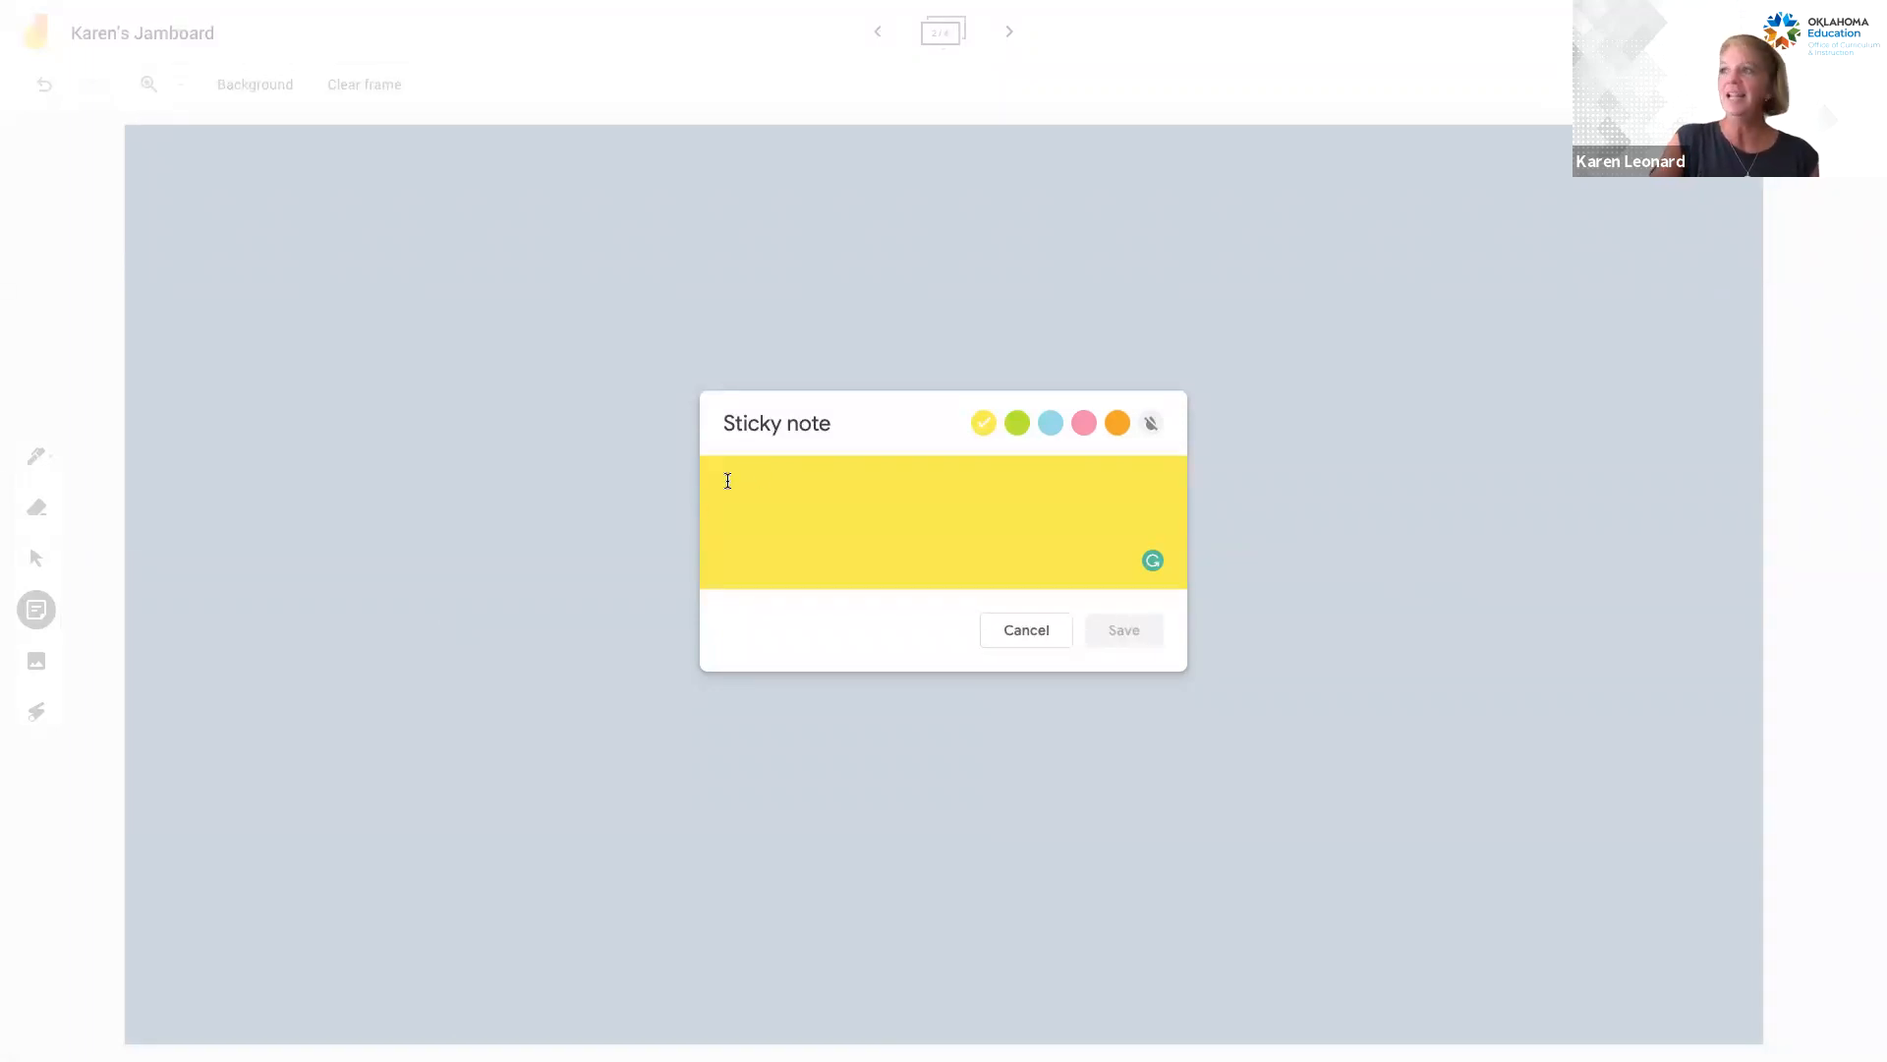
pyautogui.write('Hello!')
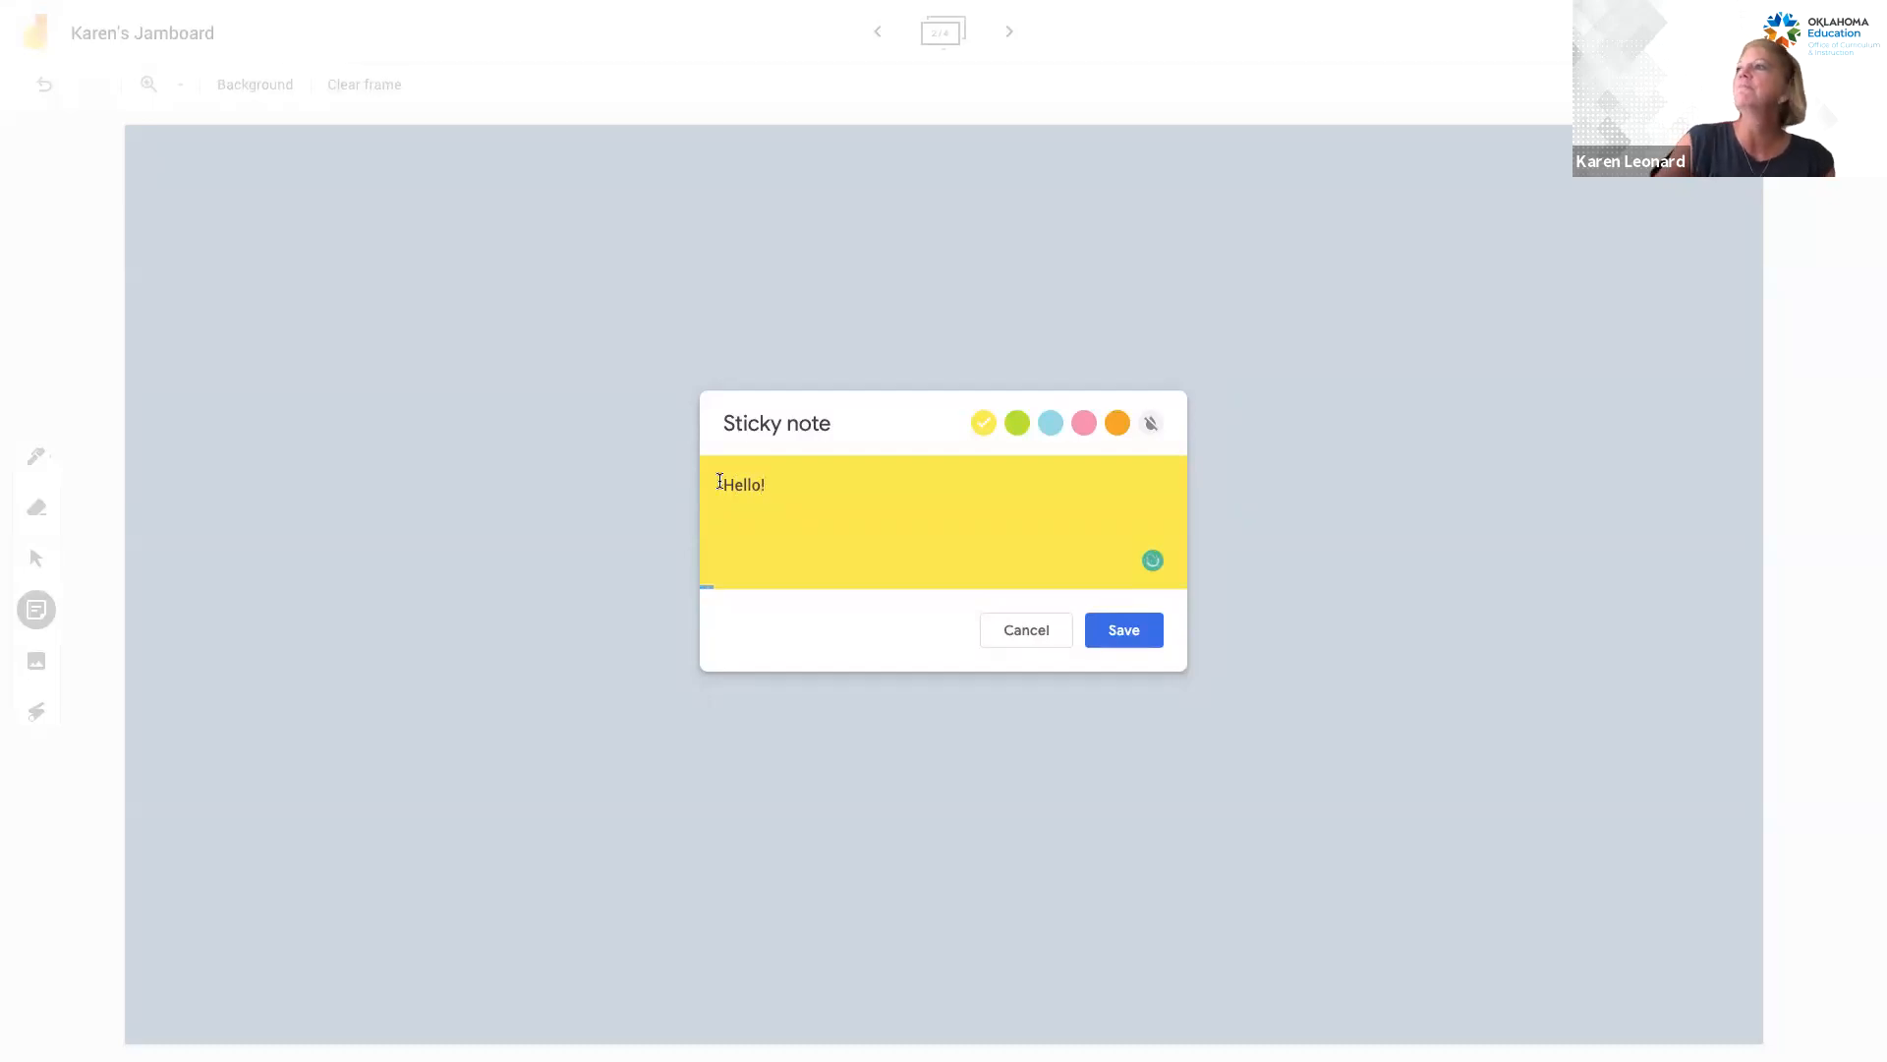
pyautogui.click(1130, 625)
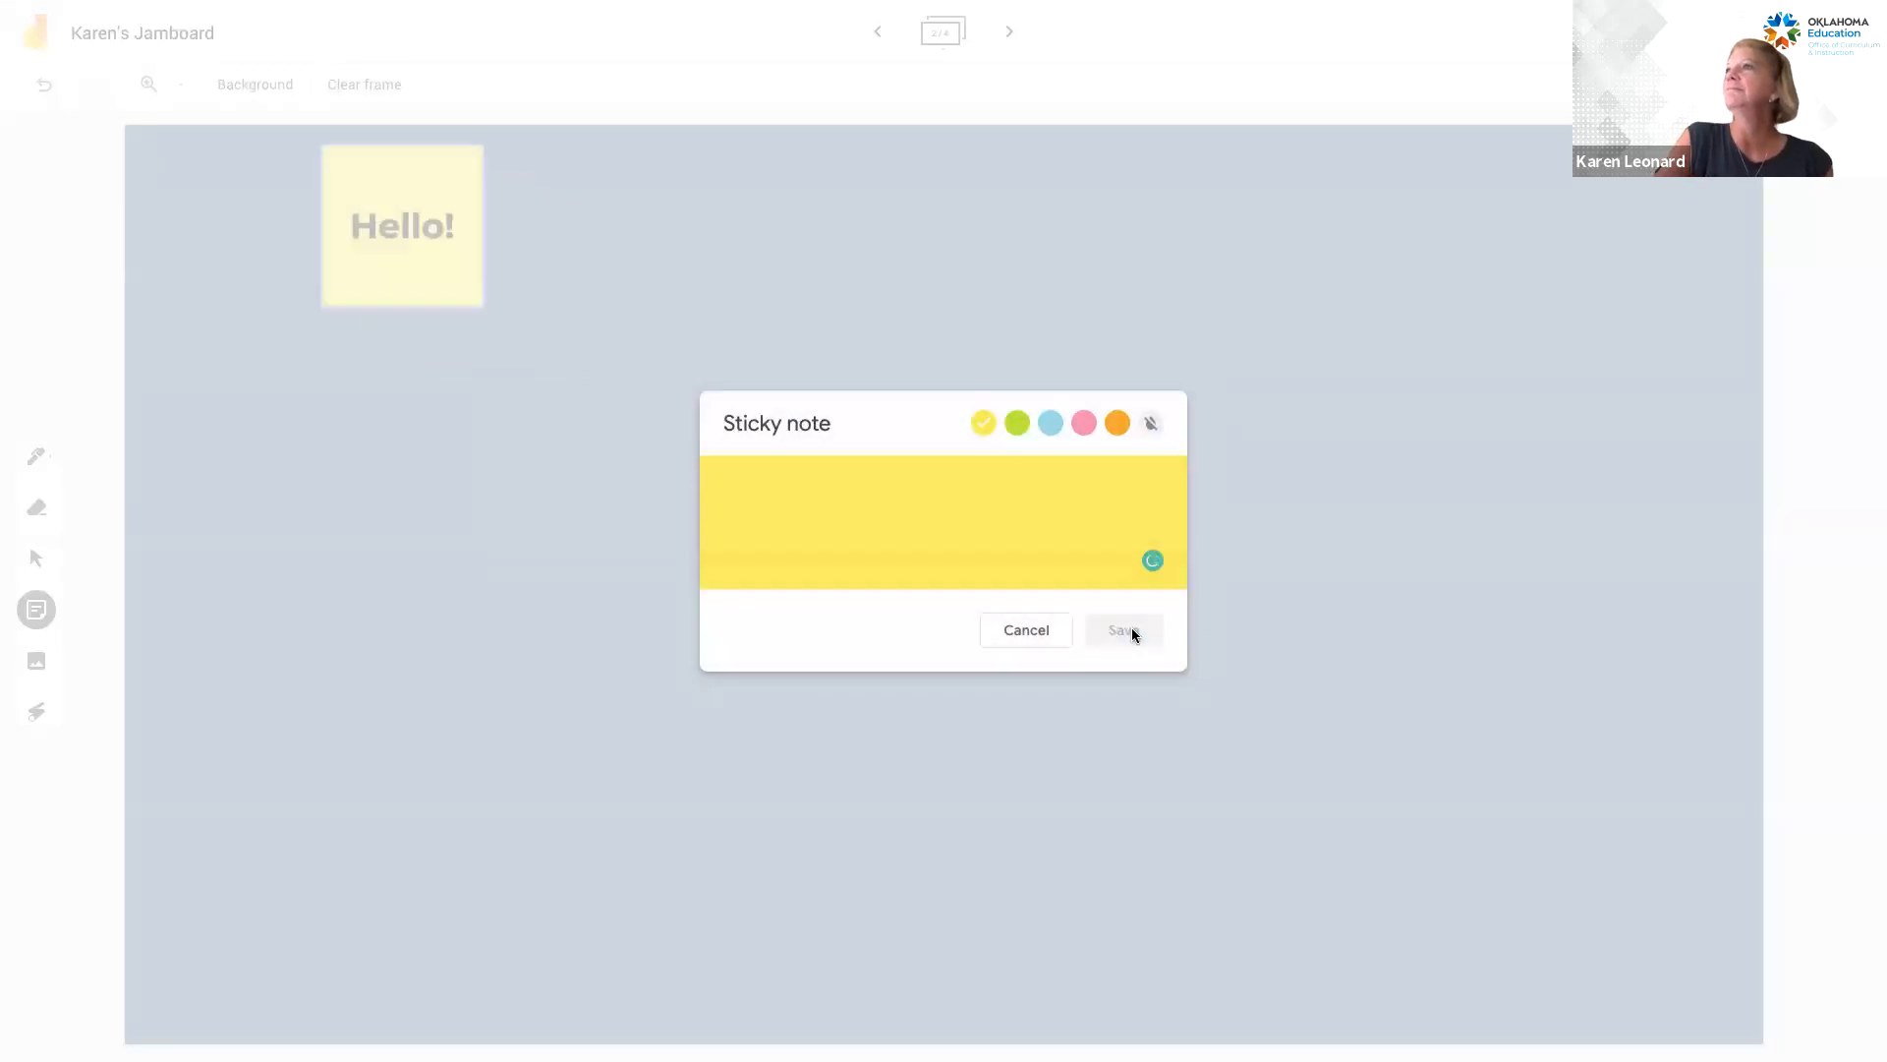
# Shrink the "Hello!" sticky note slightly, tilt it counterclockwise, and move it a little lower on the frame.
pyautogui.click(1037, 633)
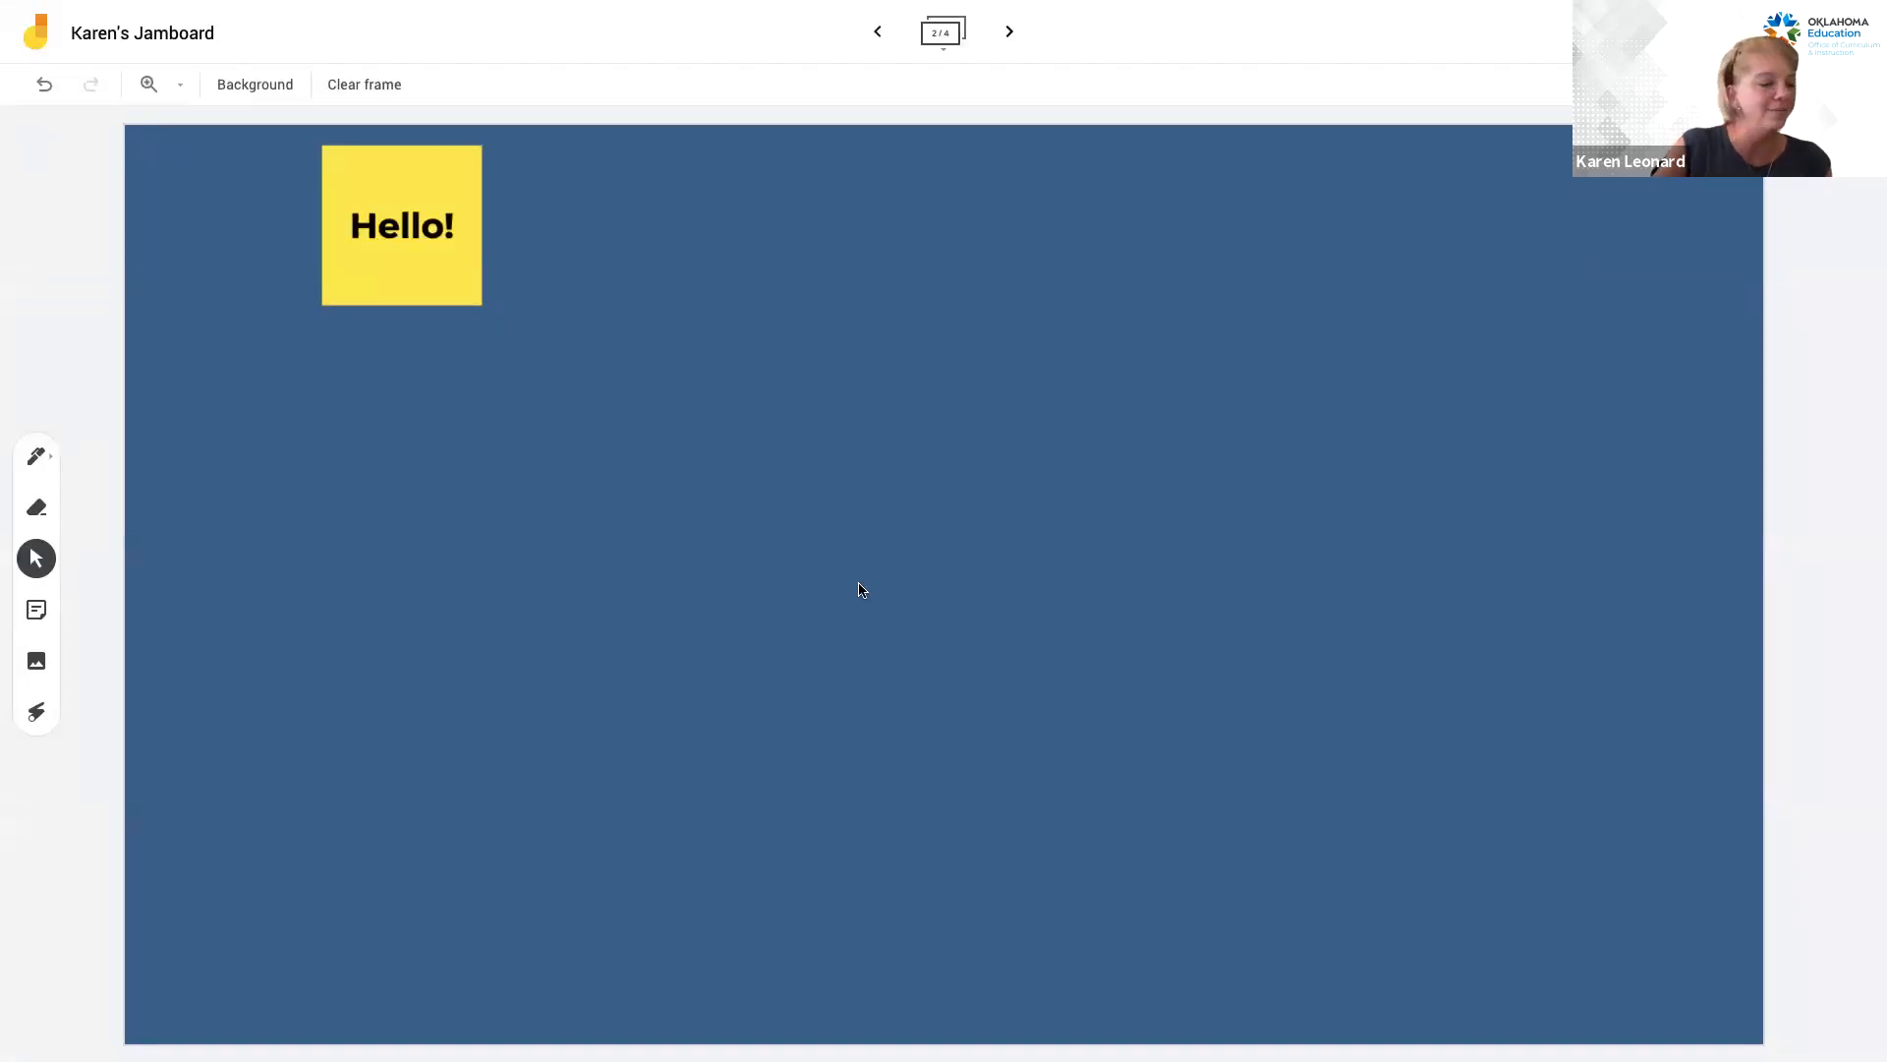
pyautogui.click(425, 265)
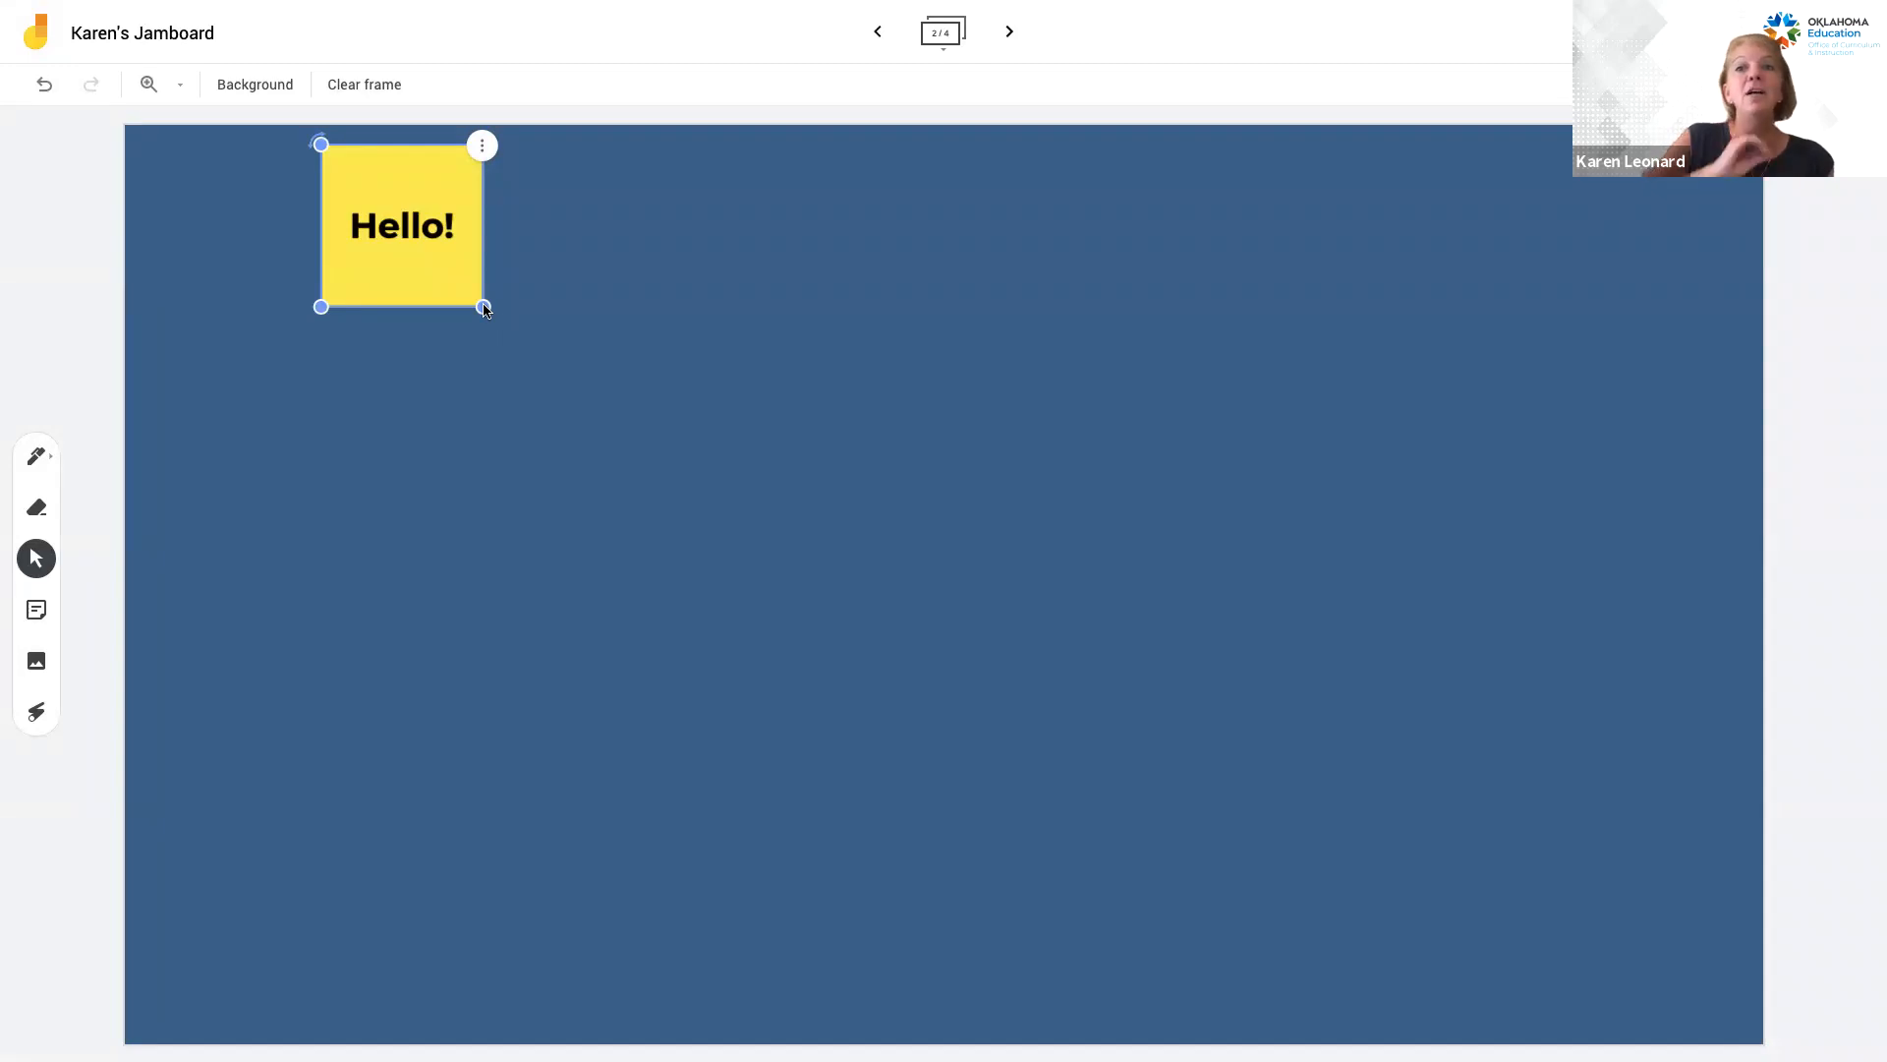
pyautogui.moveTo(482, 307)
pyautogui.mouseDown()
pyautogui.moveTo(783, 606)
pyautogui.moveTo(438, 258)
pyautogui.moveTo(461, 285)
pyautogui.mouseUp()
pyautogui.moveTo(320, 285)
pyautogui.mouseDown()
pyautogui.moveTo(223, 383)
pyautogui.moveTo(319, 287)
pyautogui.mouseUp()
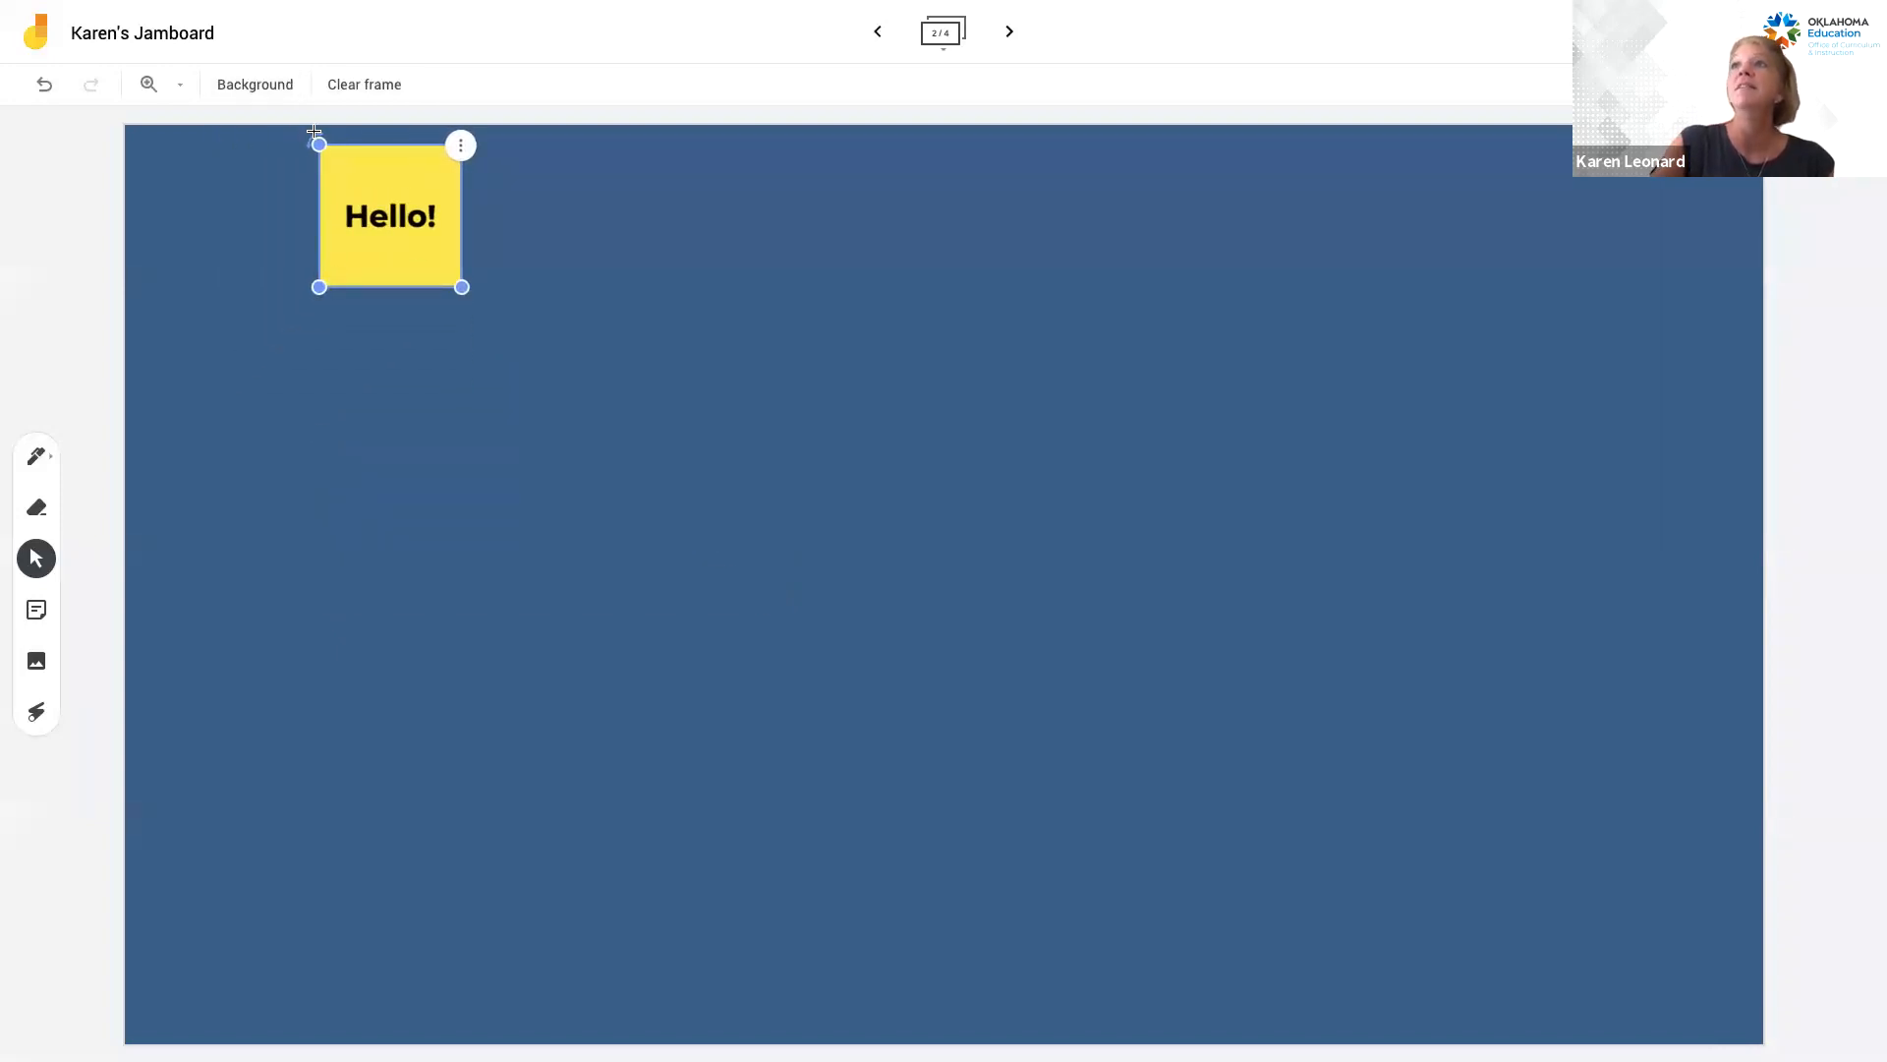
pyautogui.moveTo(324, 142); pyautogui.dragTo(286, 173)
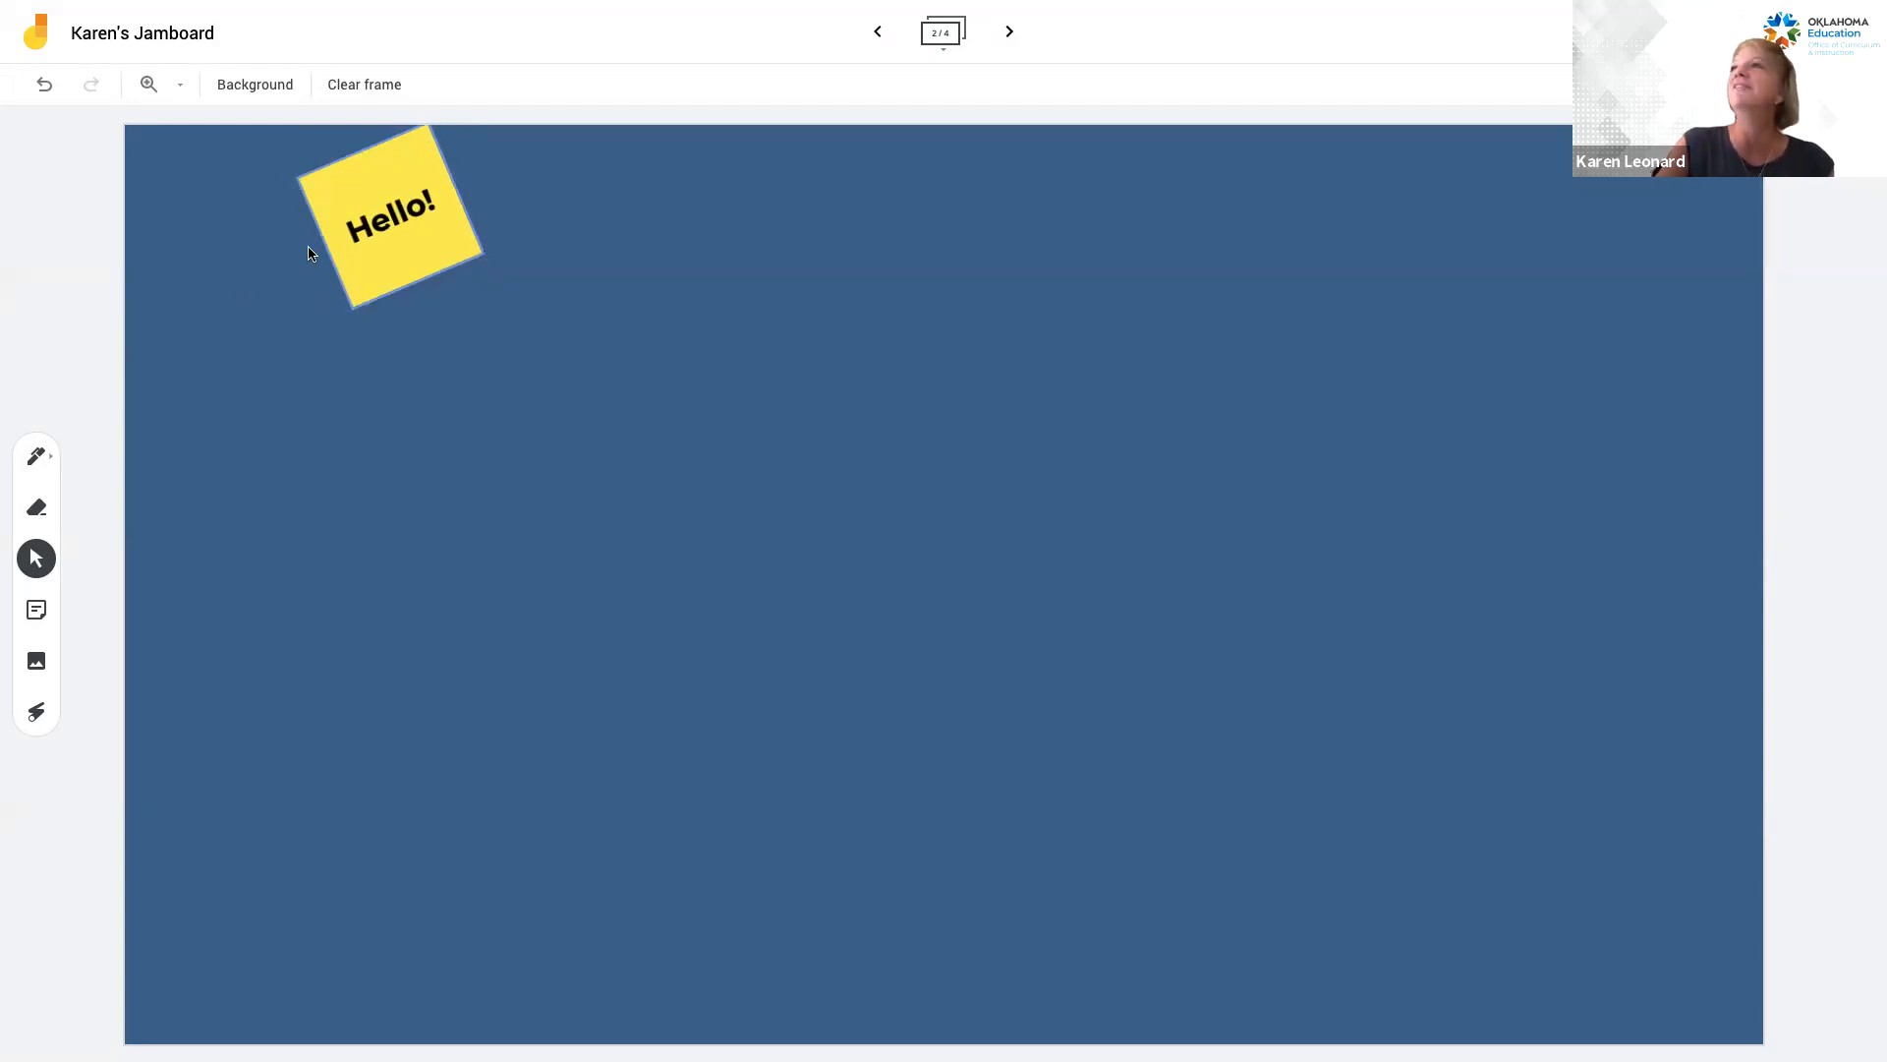
pyautogui.moveTo(398, 233); pyautogui.dragTo(368, 322)
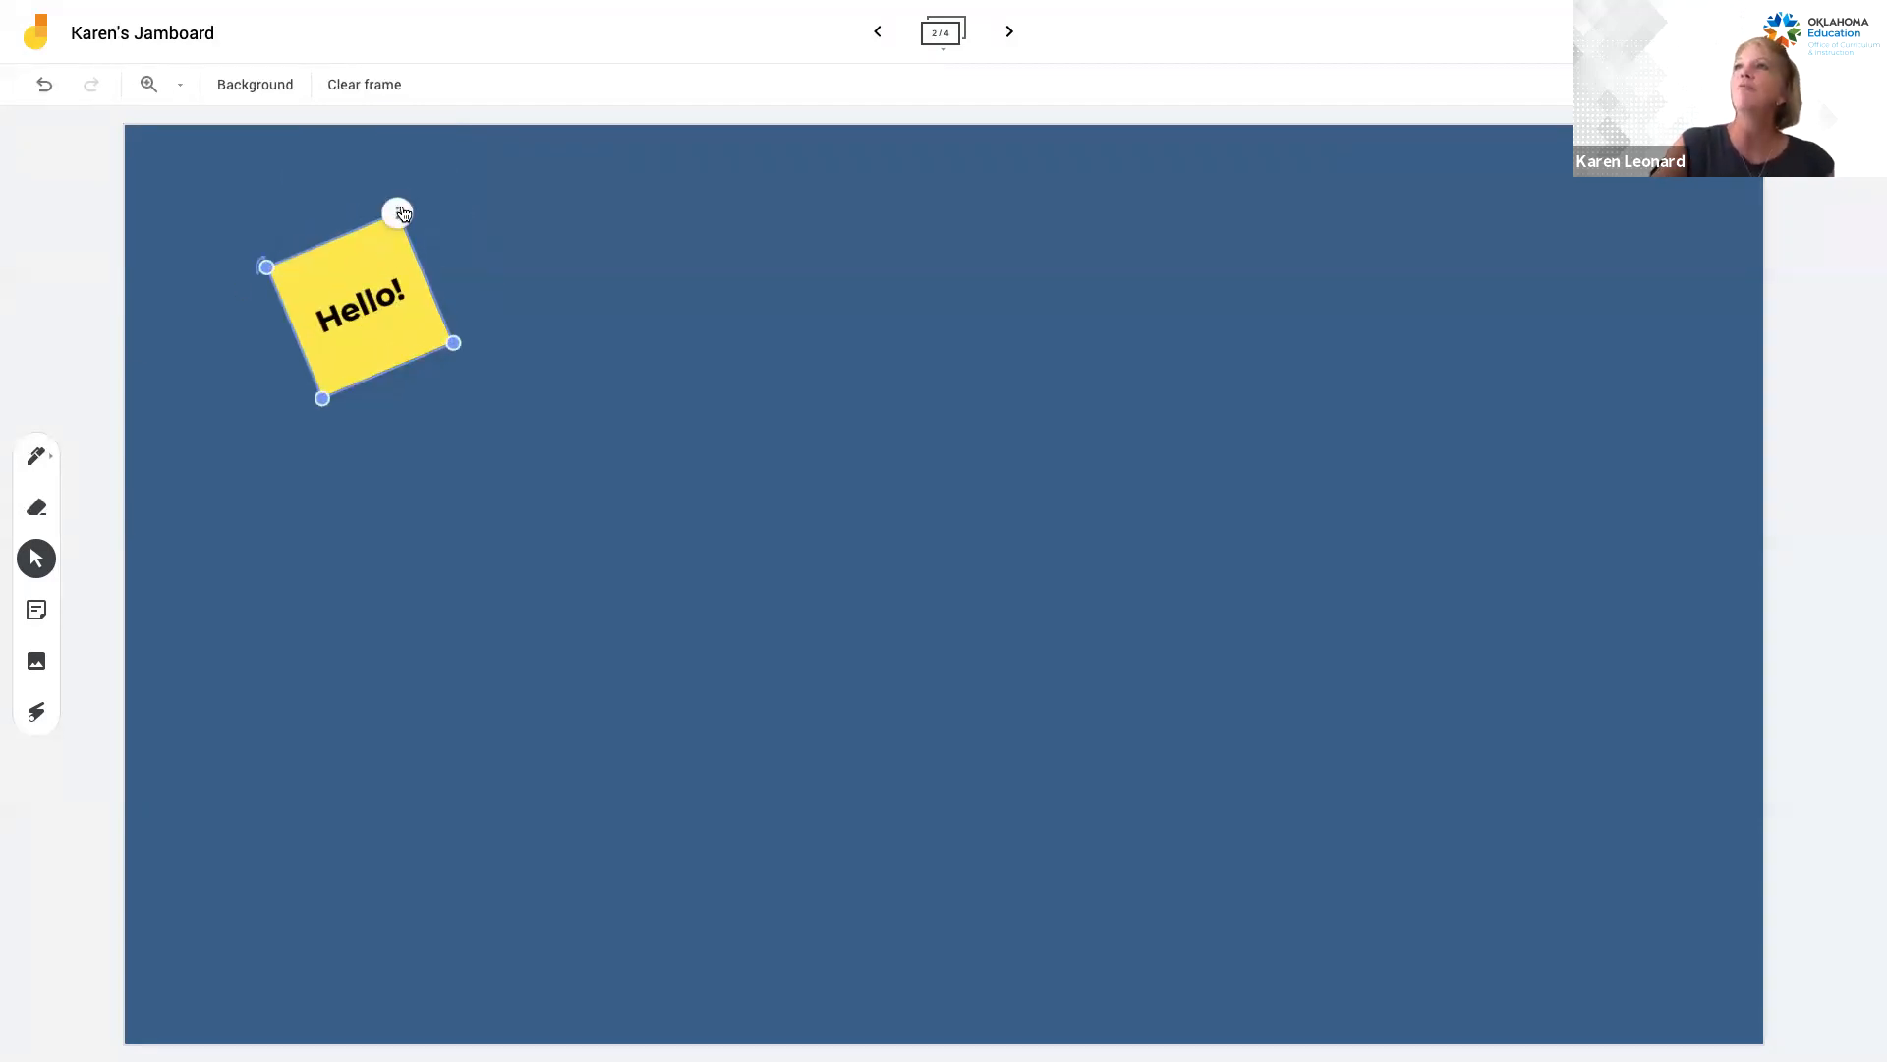
# Open the tilted "Hello!" note for editing and save it.
pyautogui.click(398, 214)
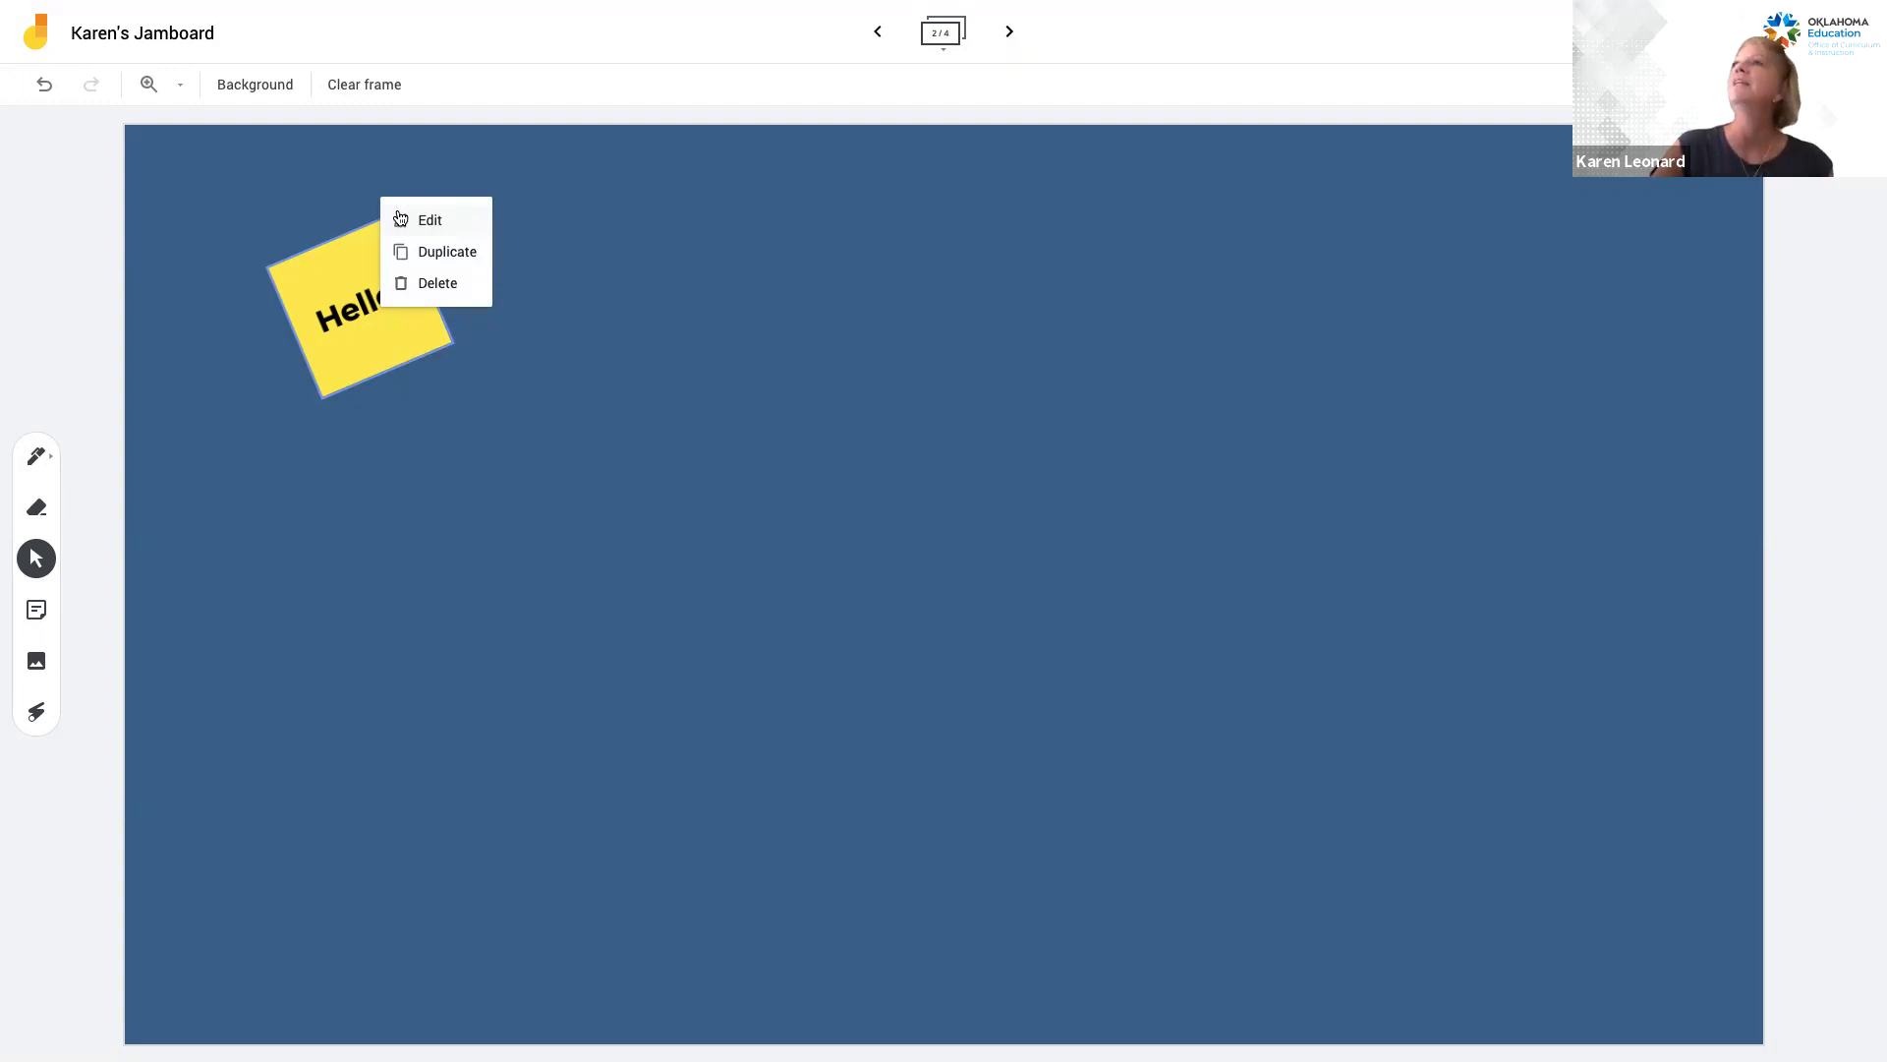
pyautogui.click(416, 218)
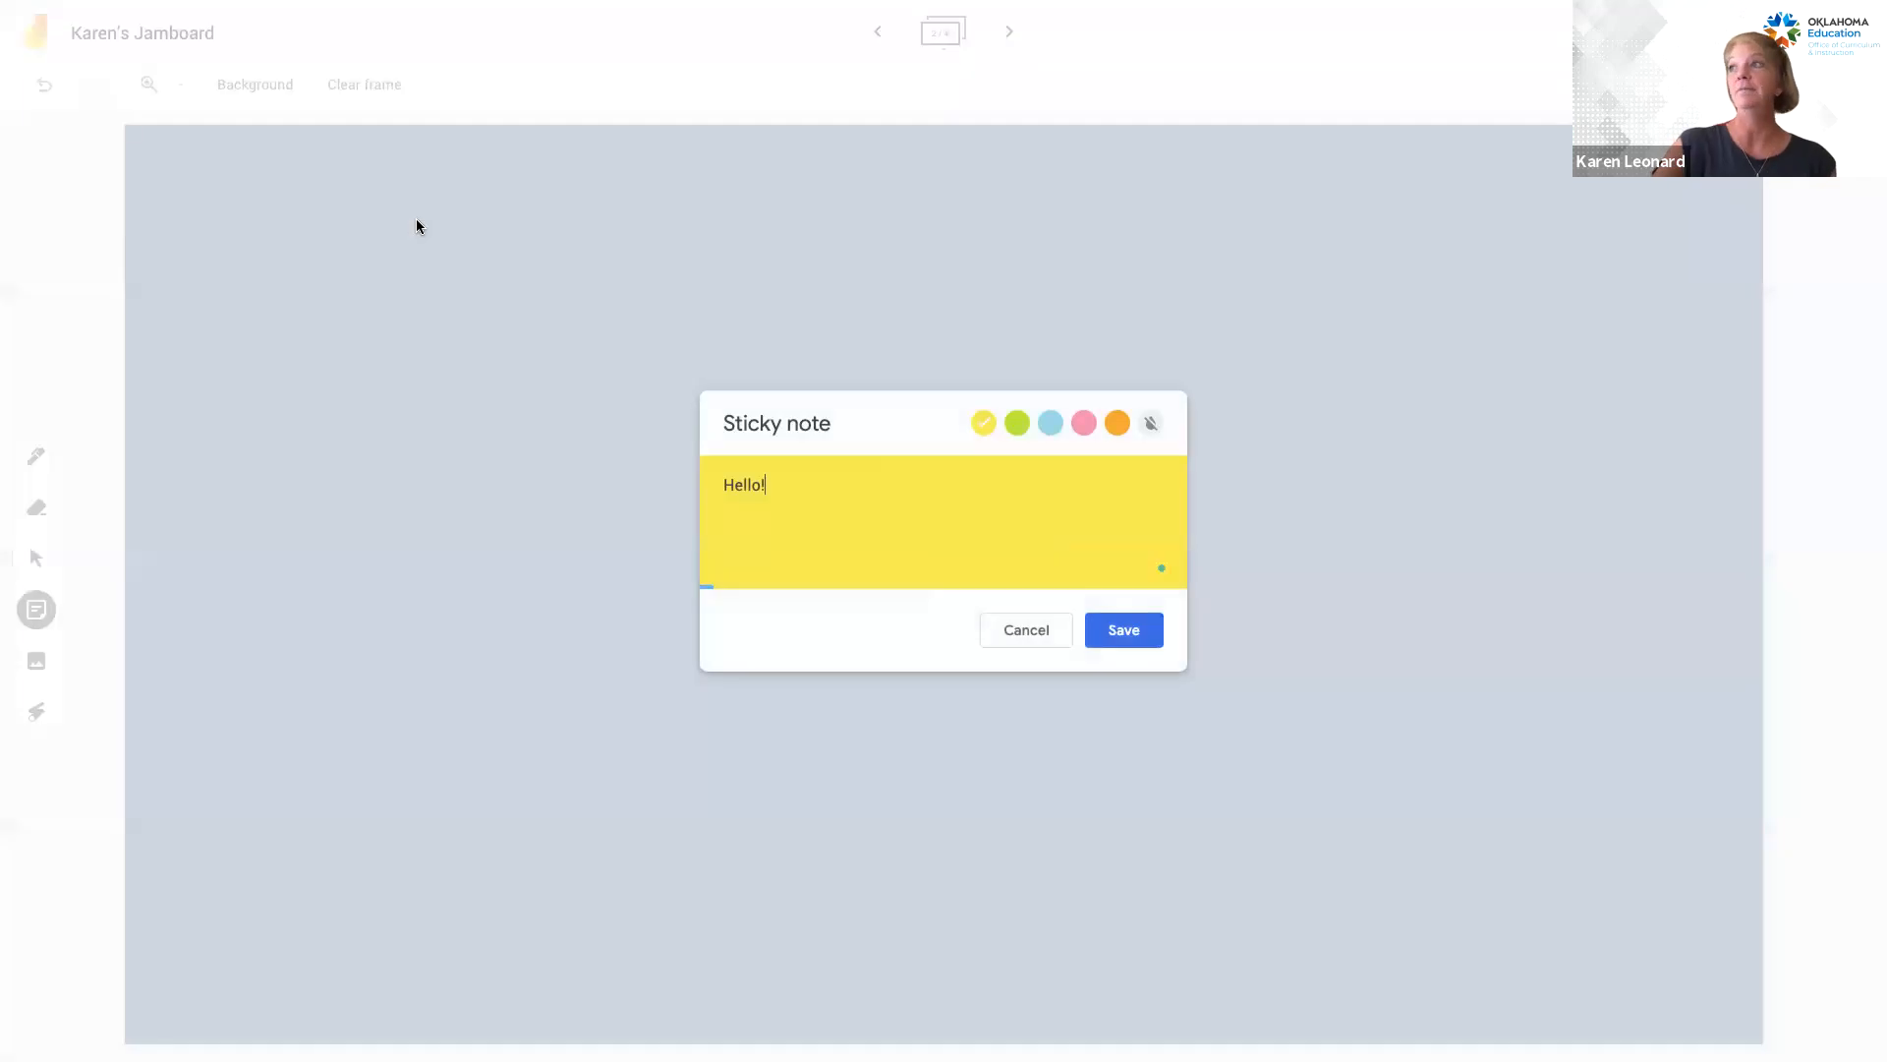
pyautogui.click(1124, 630)
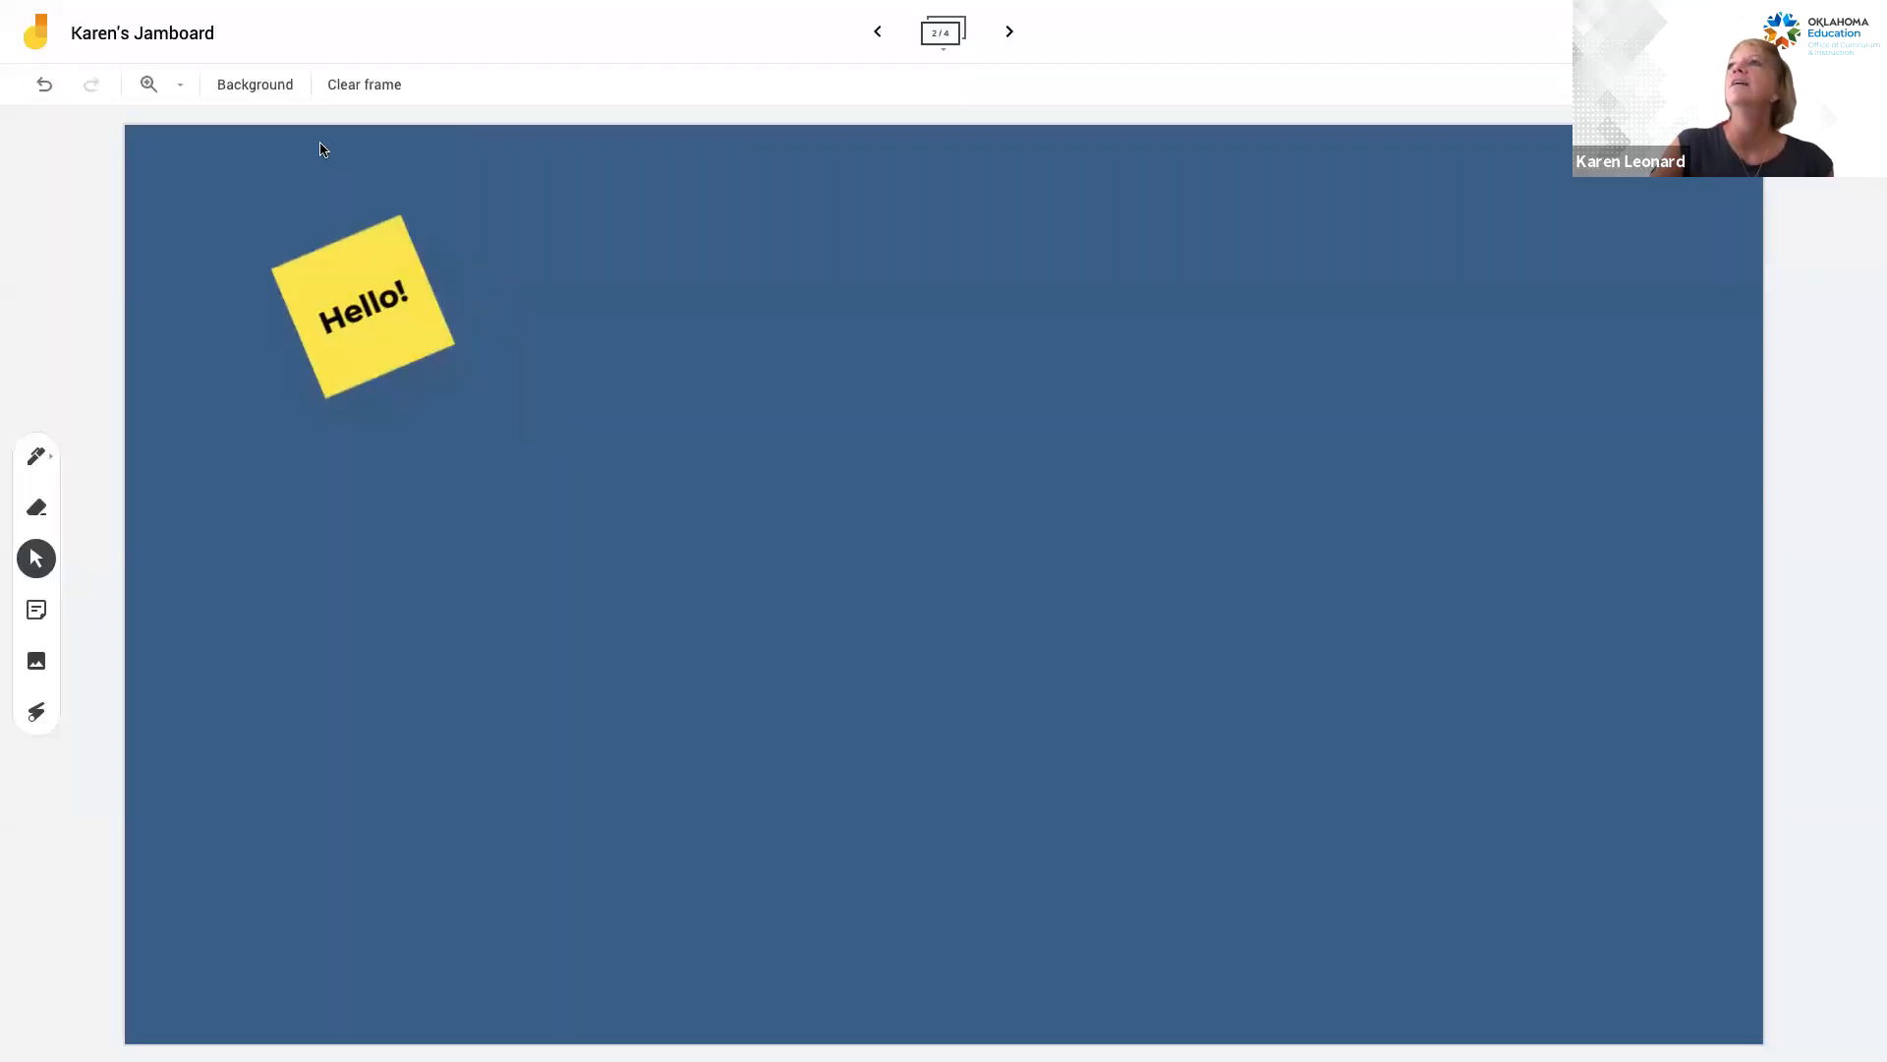
# Duplicate the "Hello!" note and place the copy in the upper-right part of the frame.
pyautogui.click(397, 238)
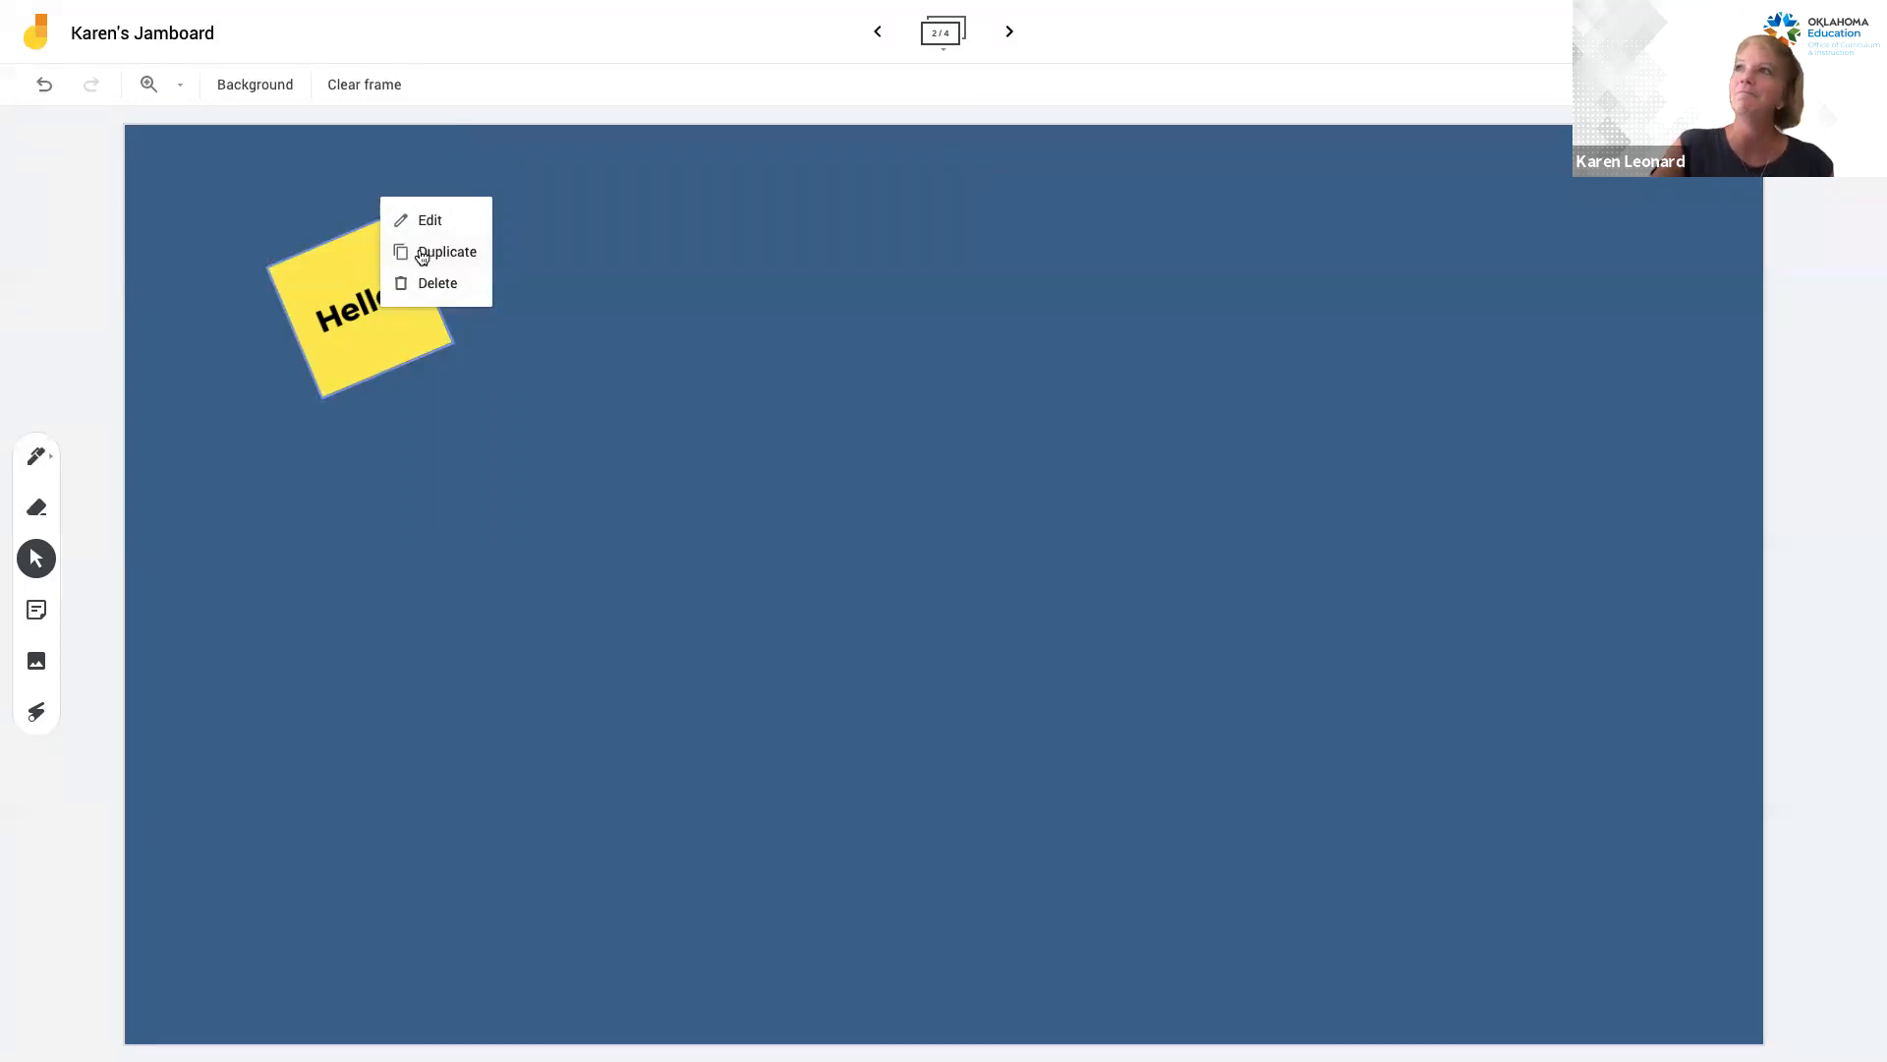
pyautogui.click(415, 254)
pyautogui.moveTo(409, 309); pyautogui.dragTo(1211, 255)
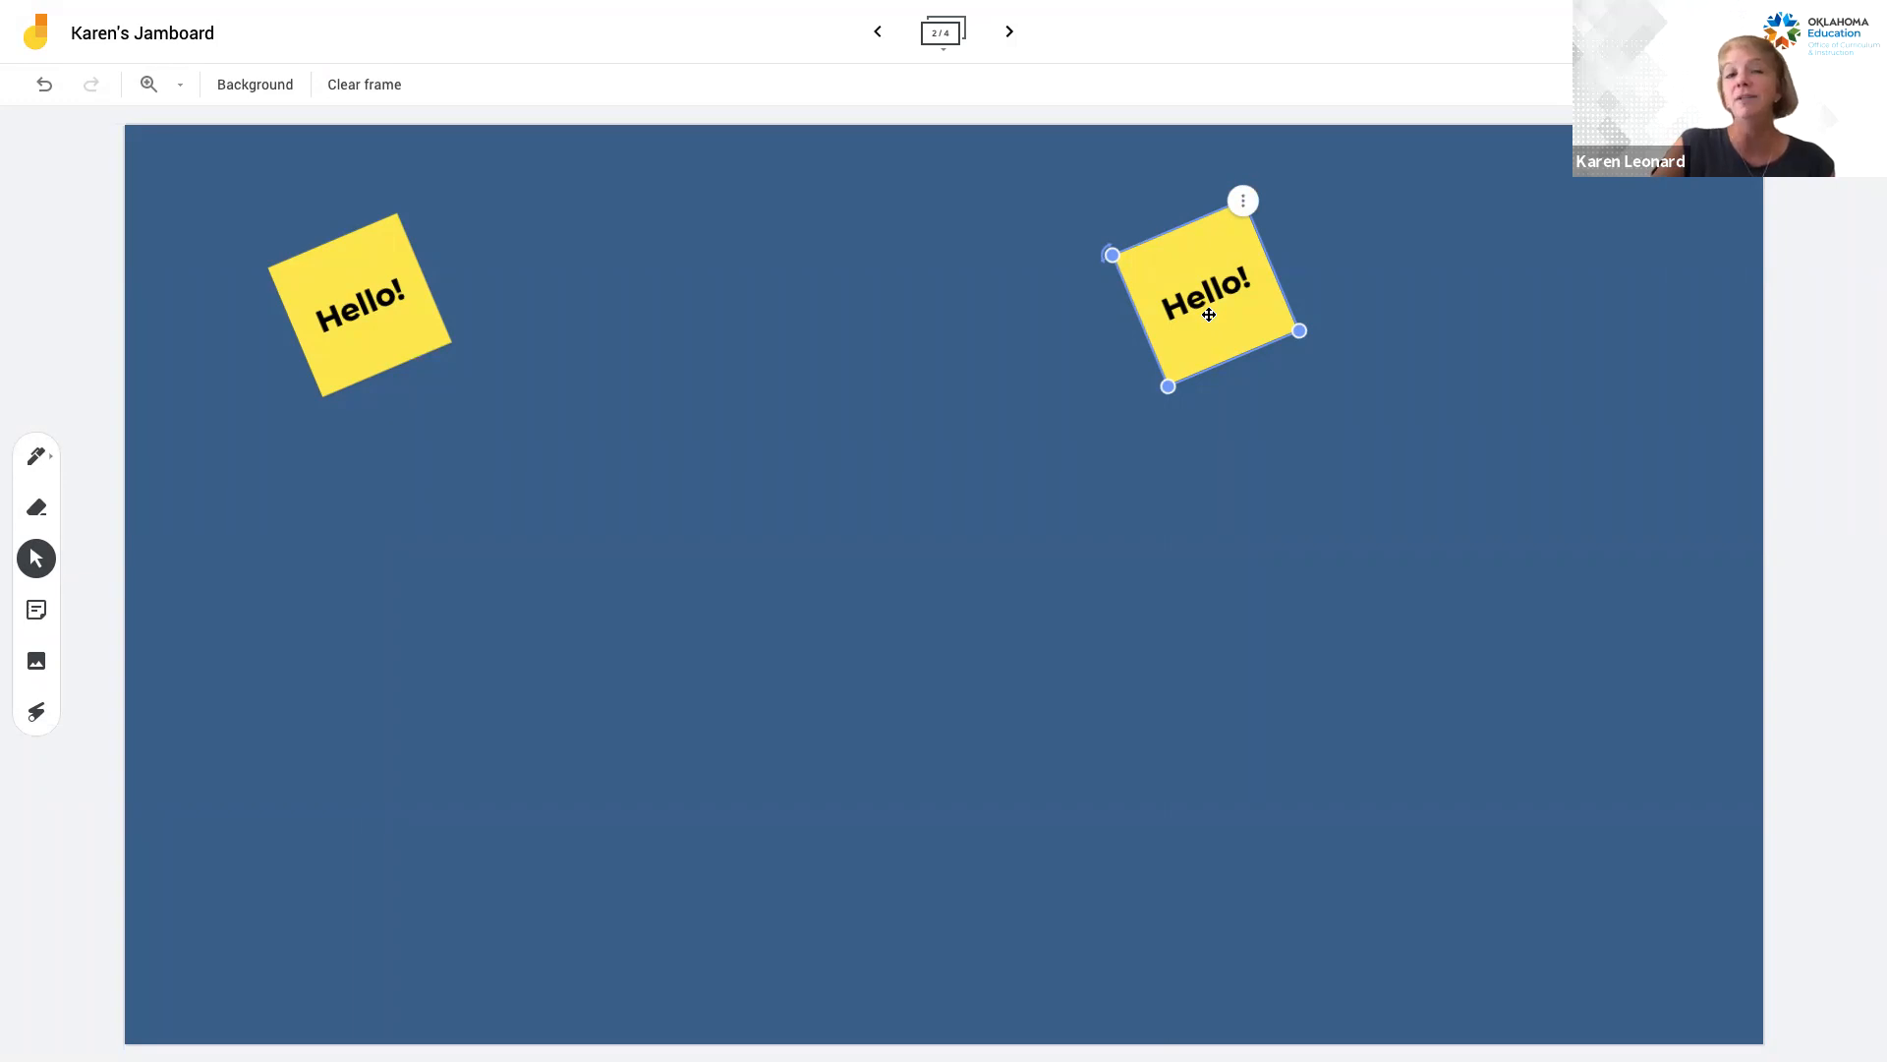
pyautogui.press('Escape')
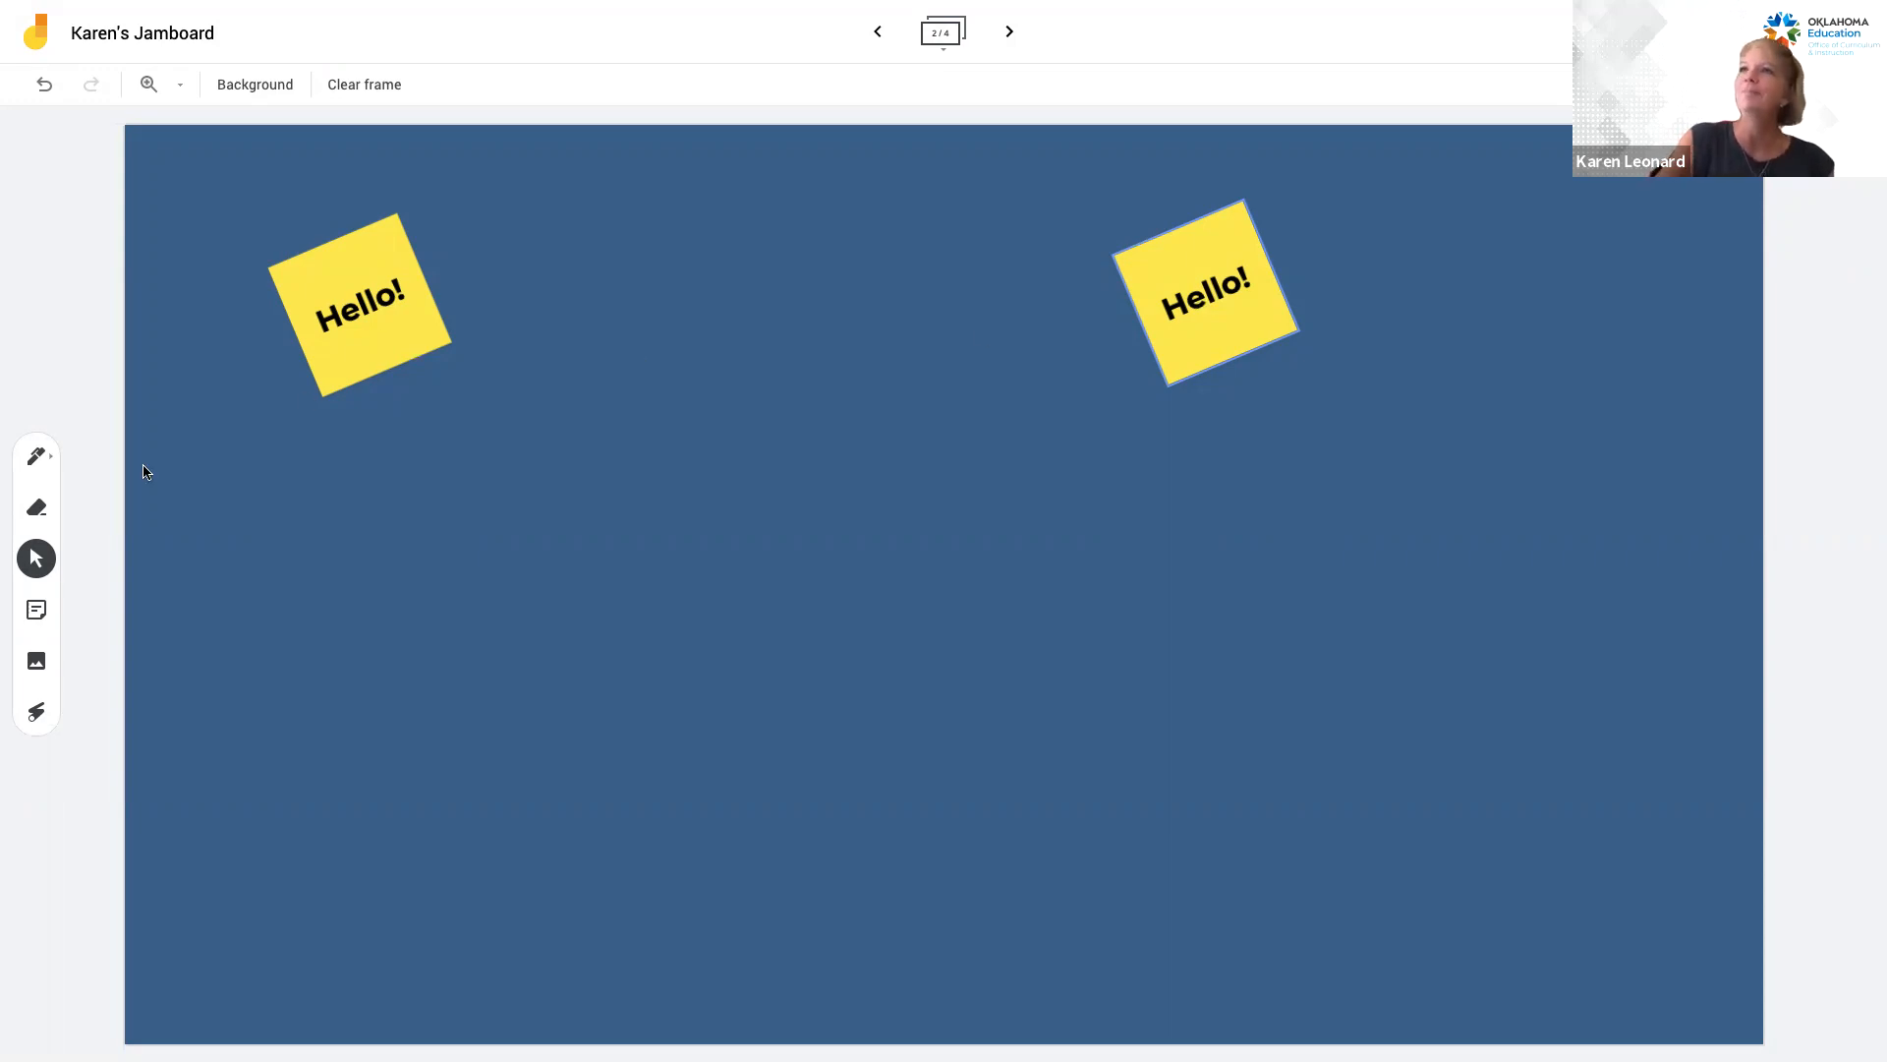
# Start a new sticky note, try the green, blue, pink and orange colors, and make it transparent.
pyautogui.click(37, 610)
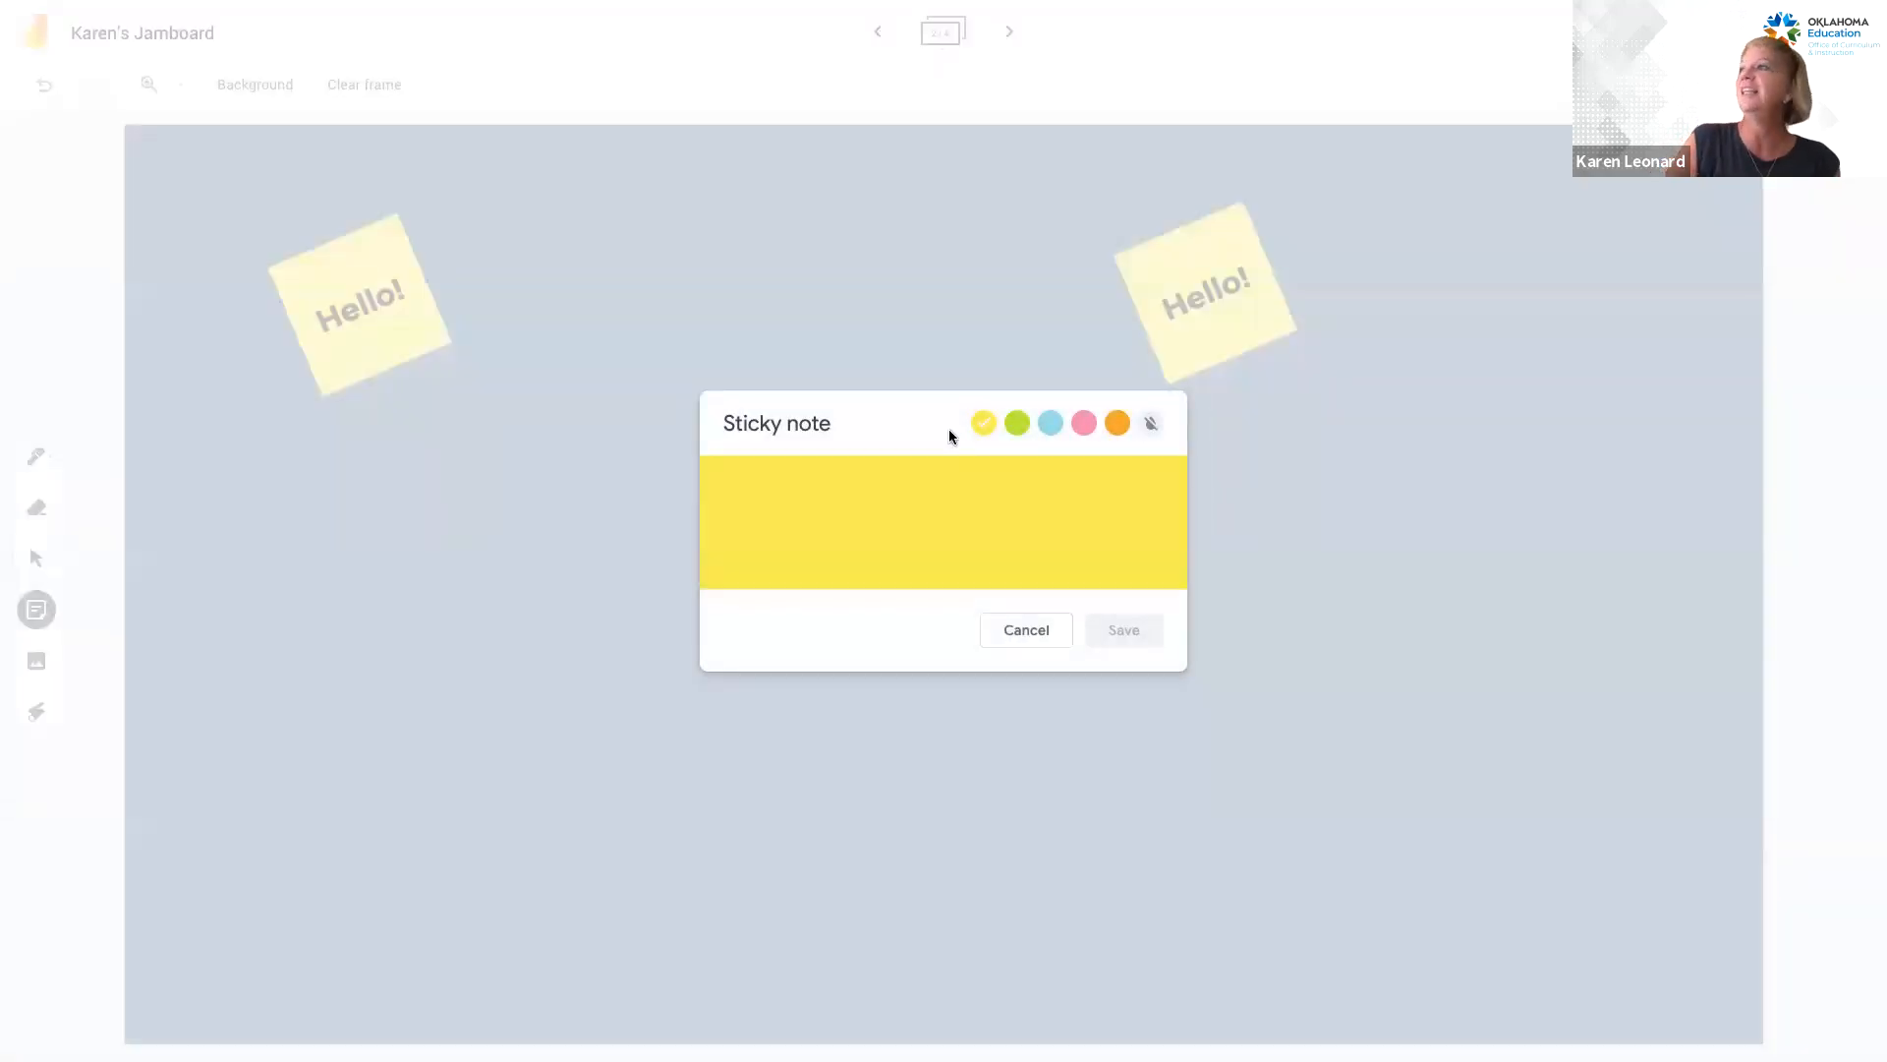
pyautogui.click(1016, 425)
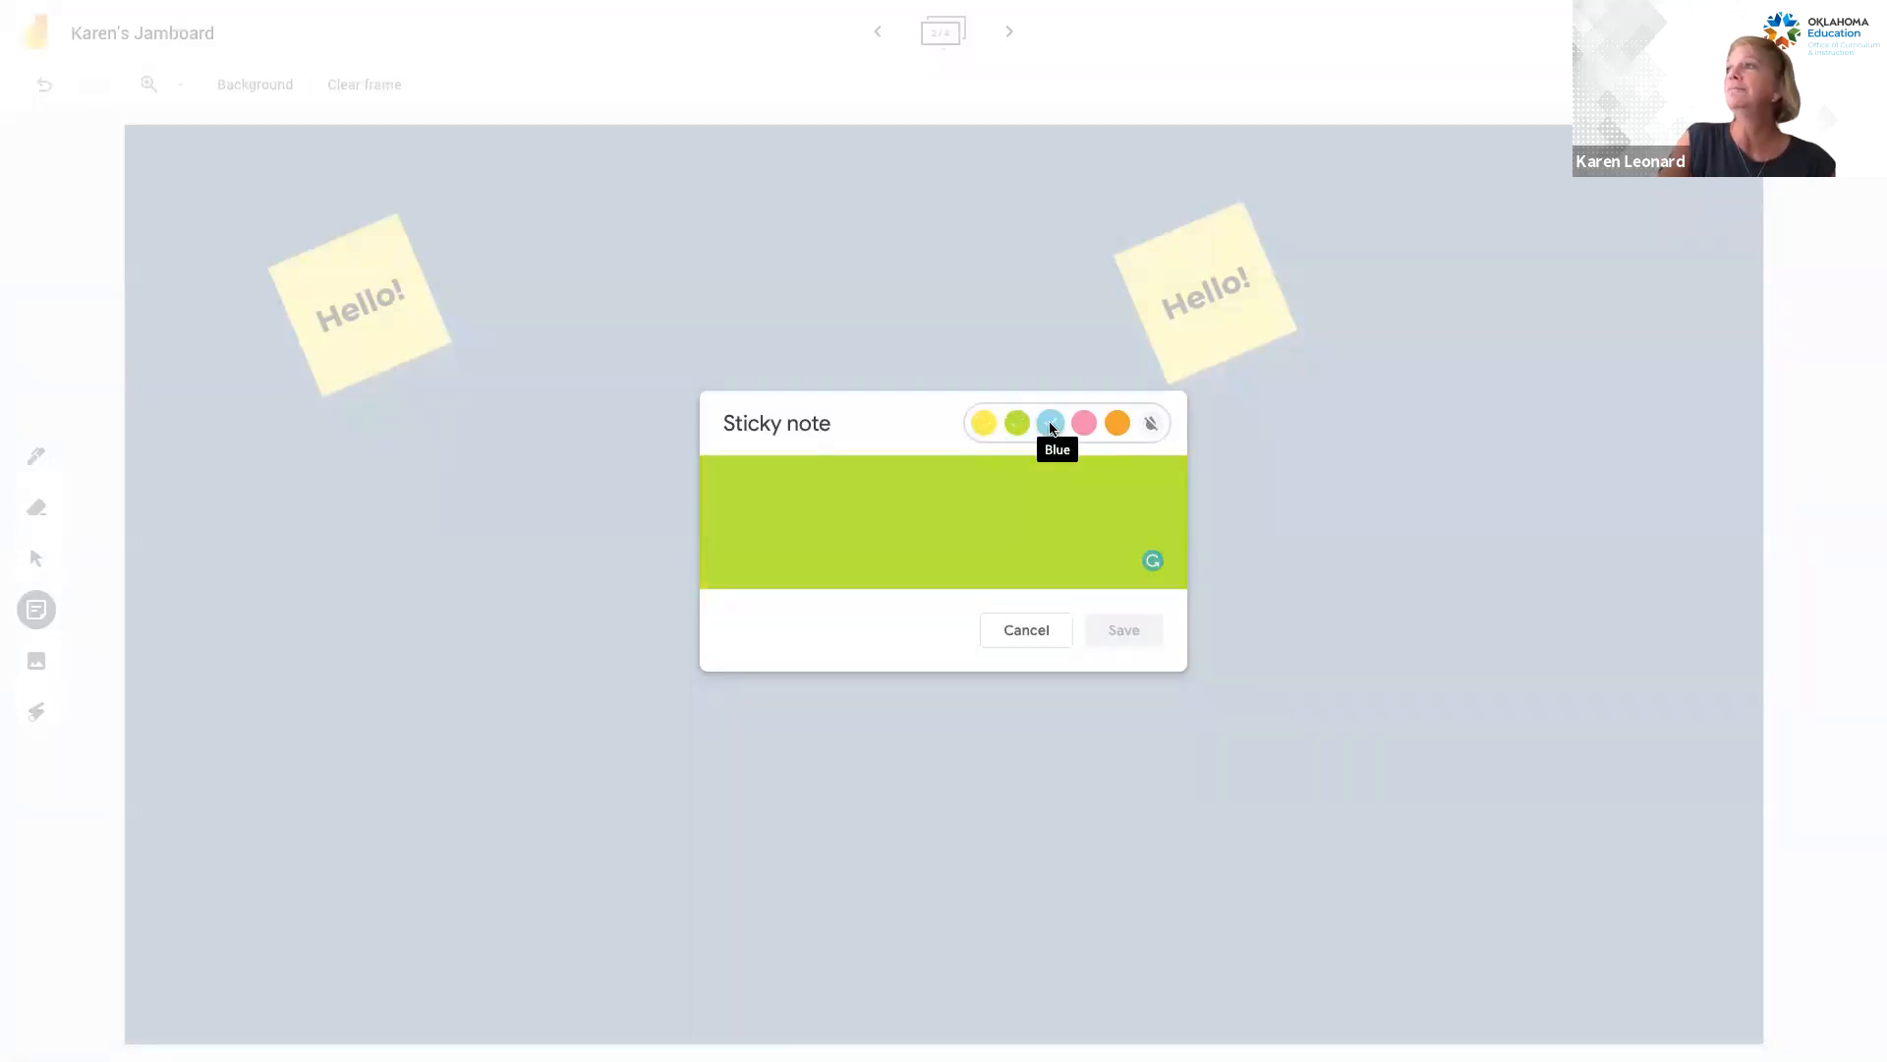
pyautogui.click(1050, 425)
pyautogui.click(1083, 422)
pyautogui.click(1118, 424)
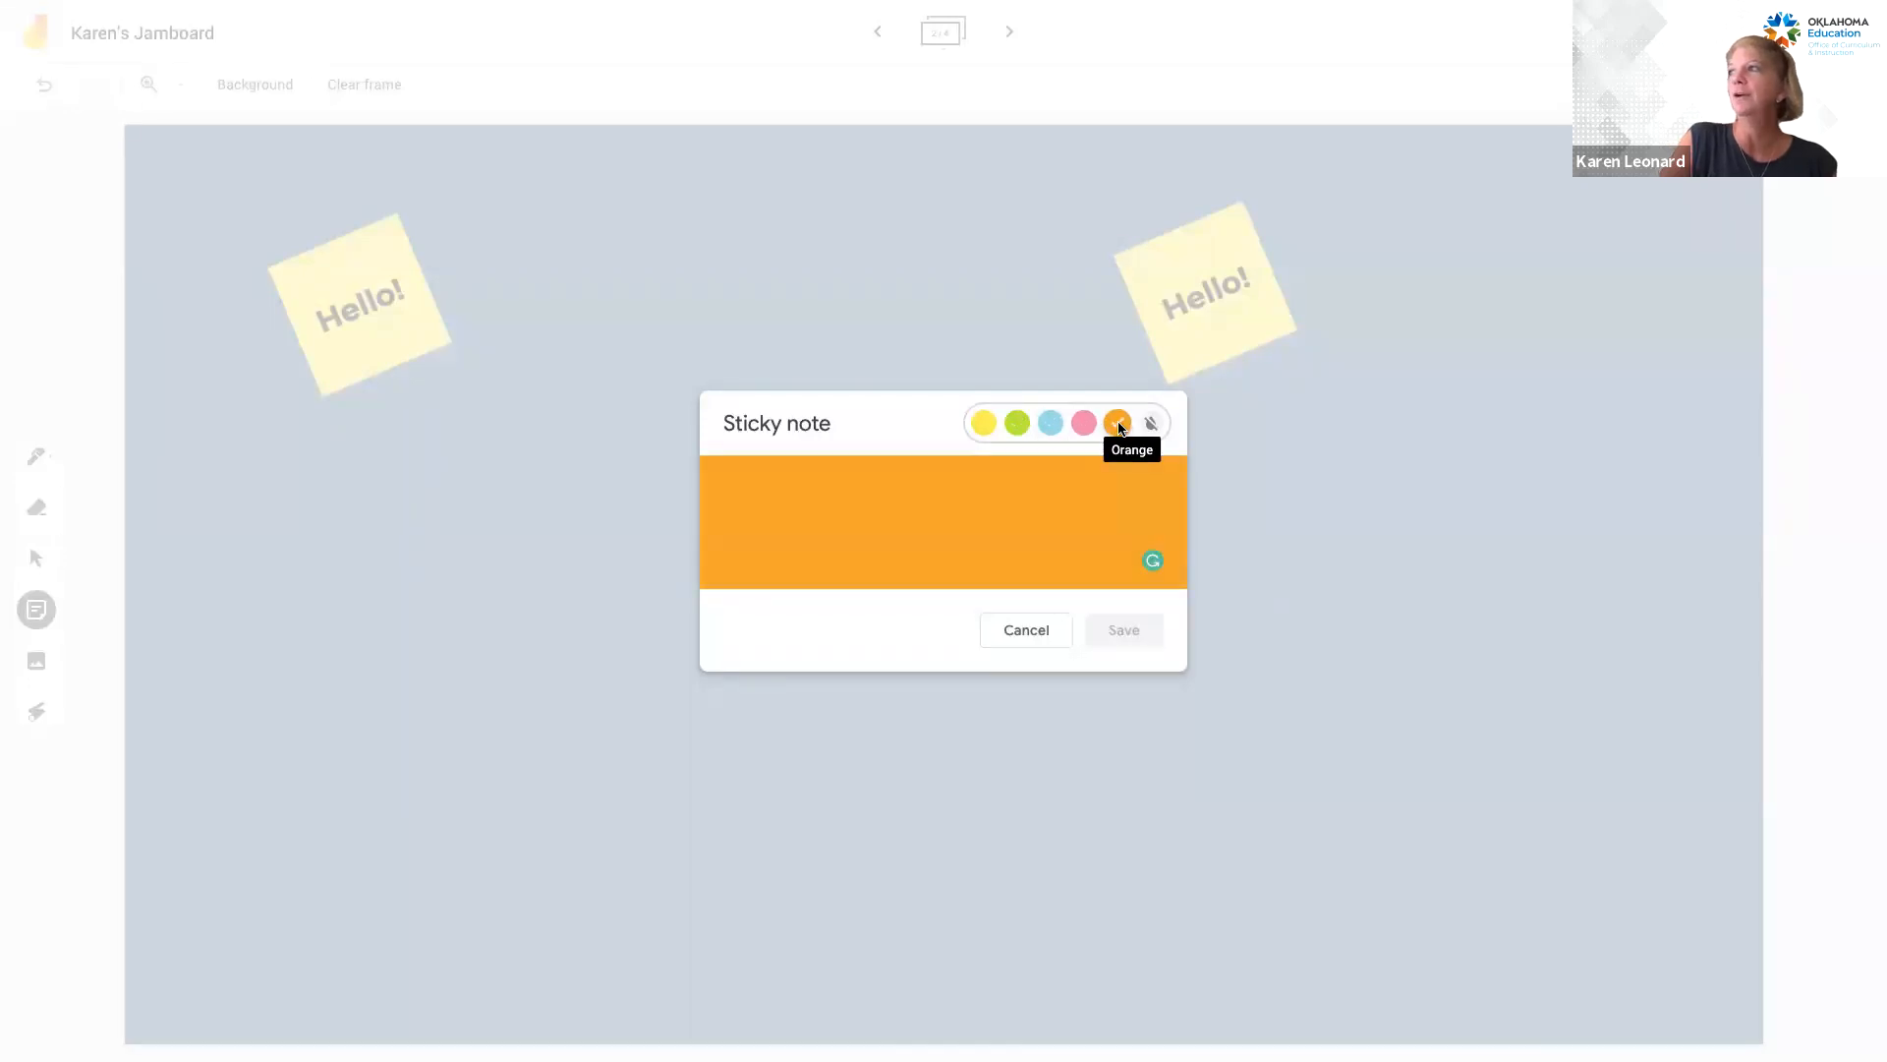
pyautogui.click(1151, 425)
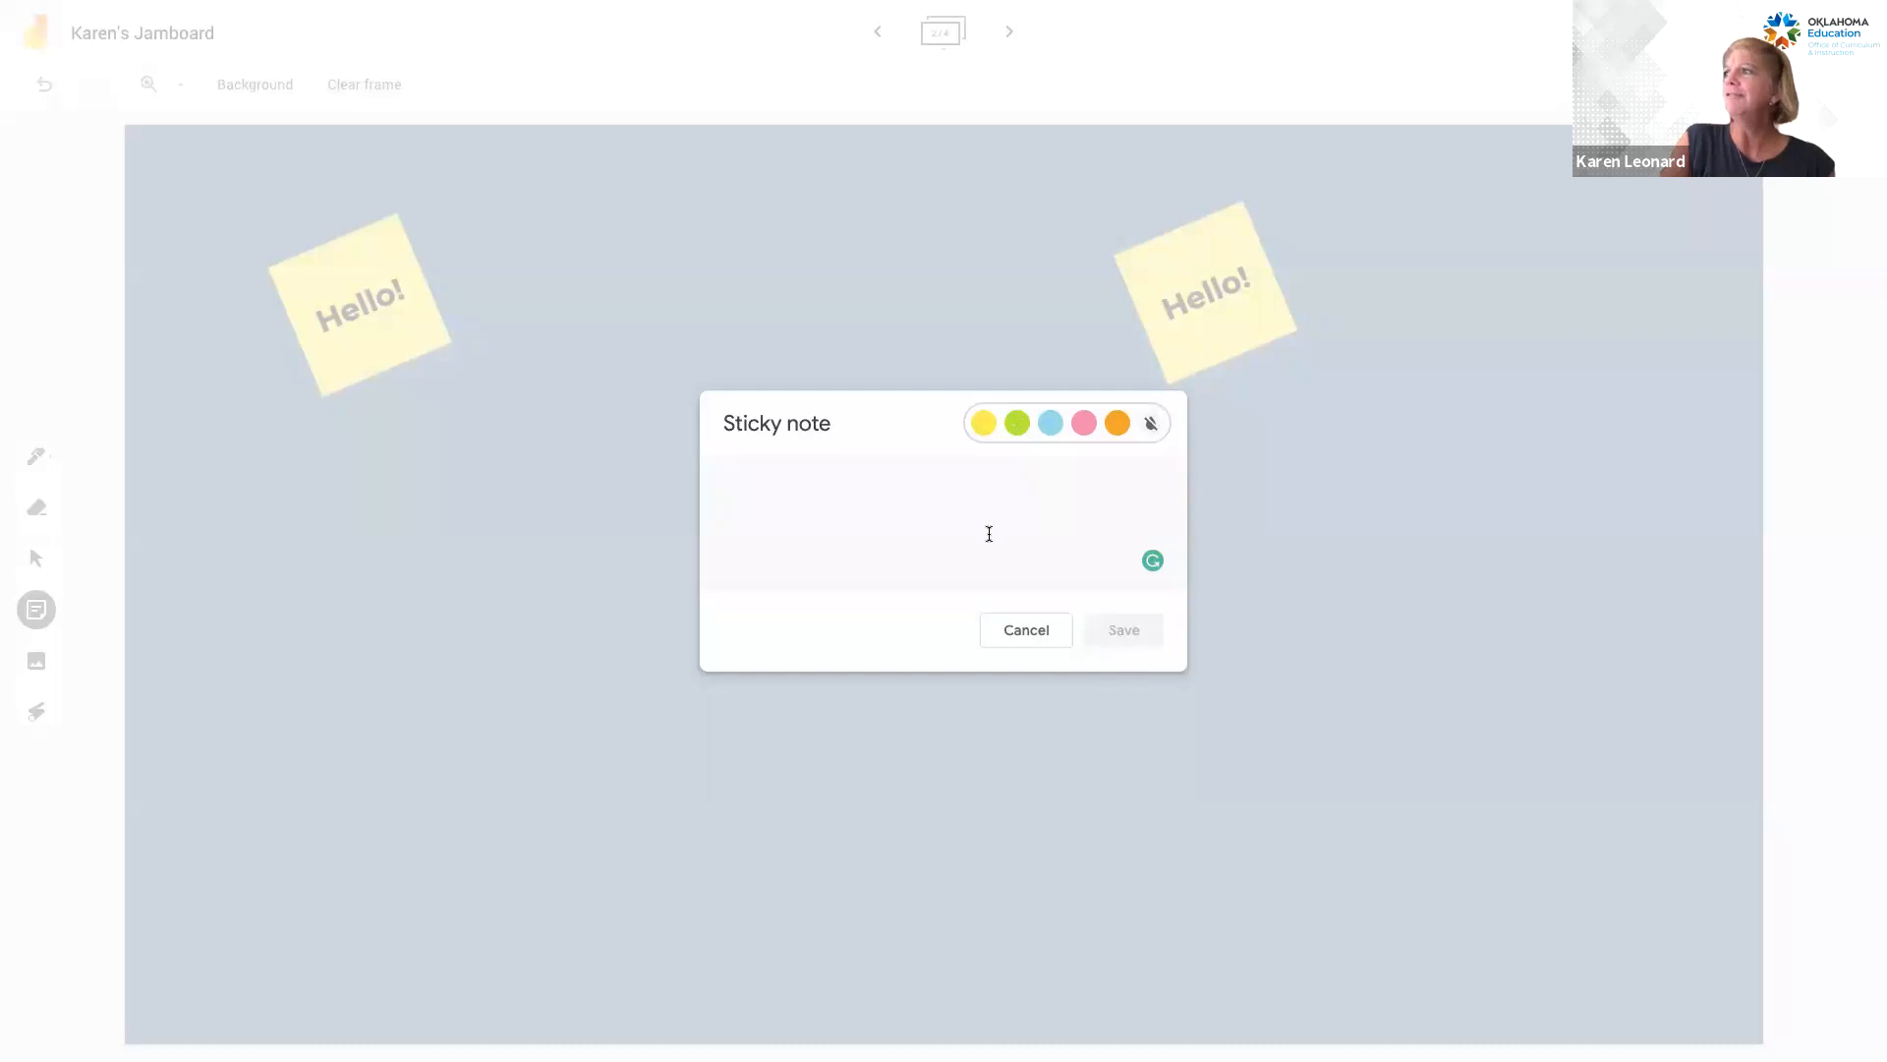
# Enter "Instructions:" as the transparent note's text and save the note to the frame.
pyautogui.click(753, 497)
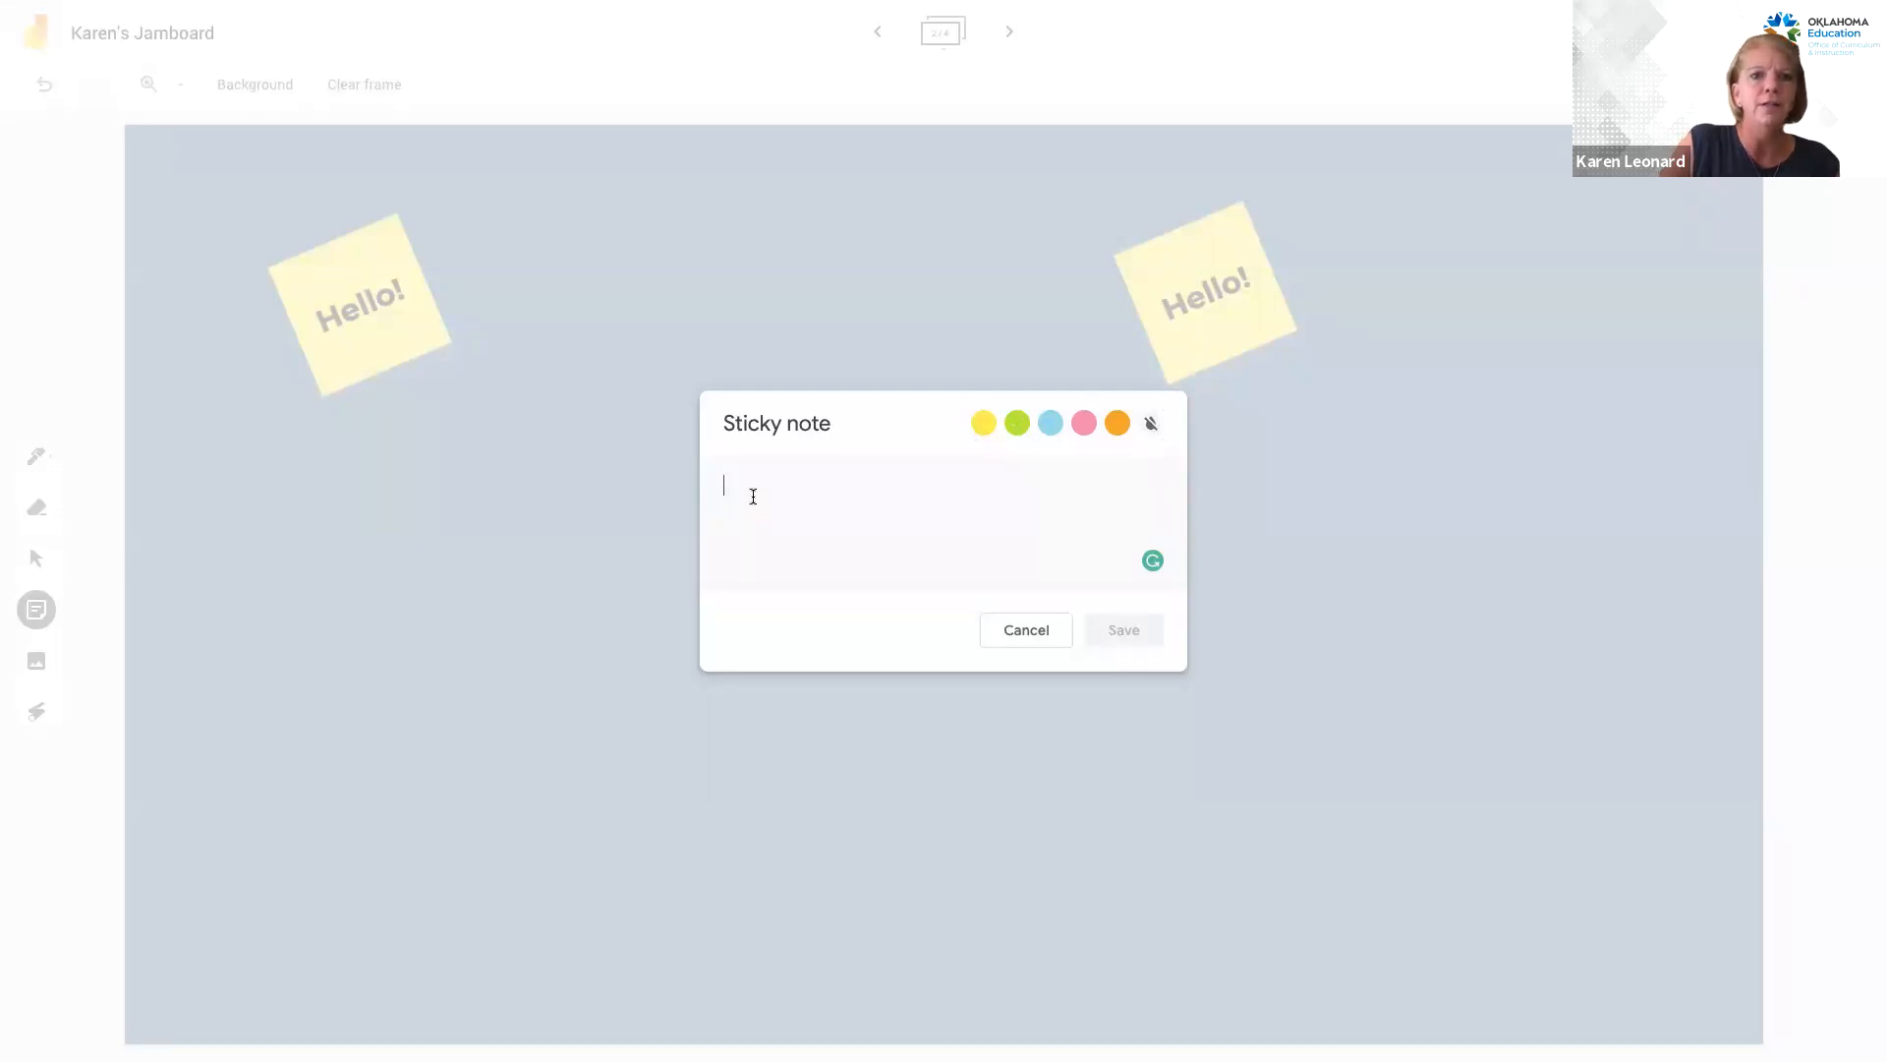
pyautogui.write('I')
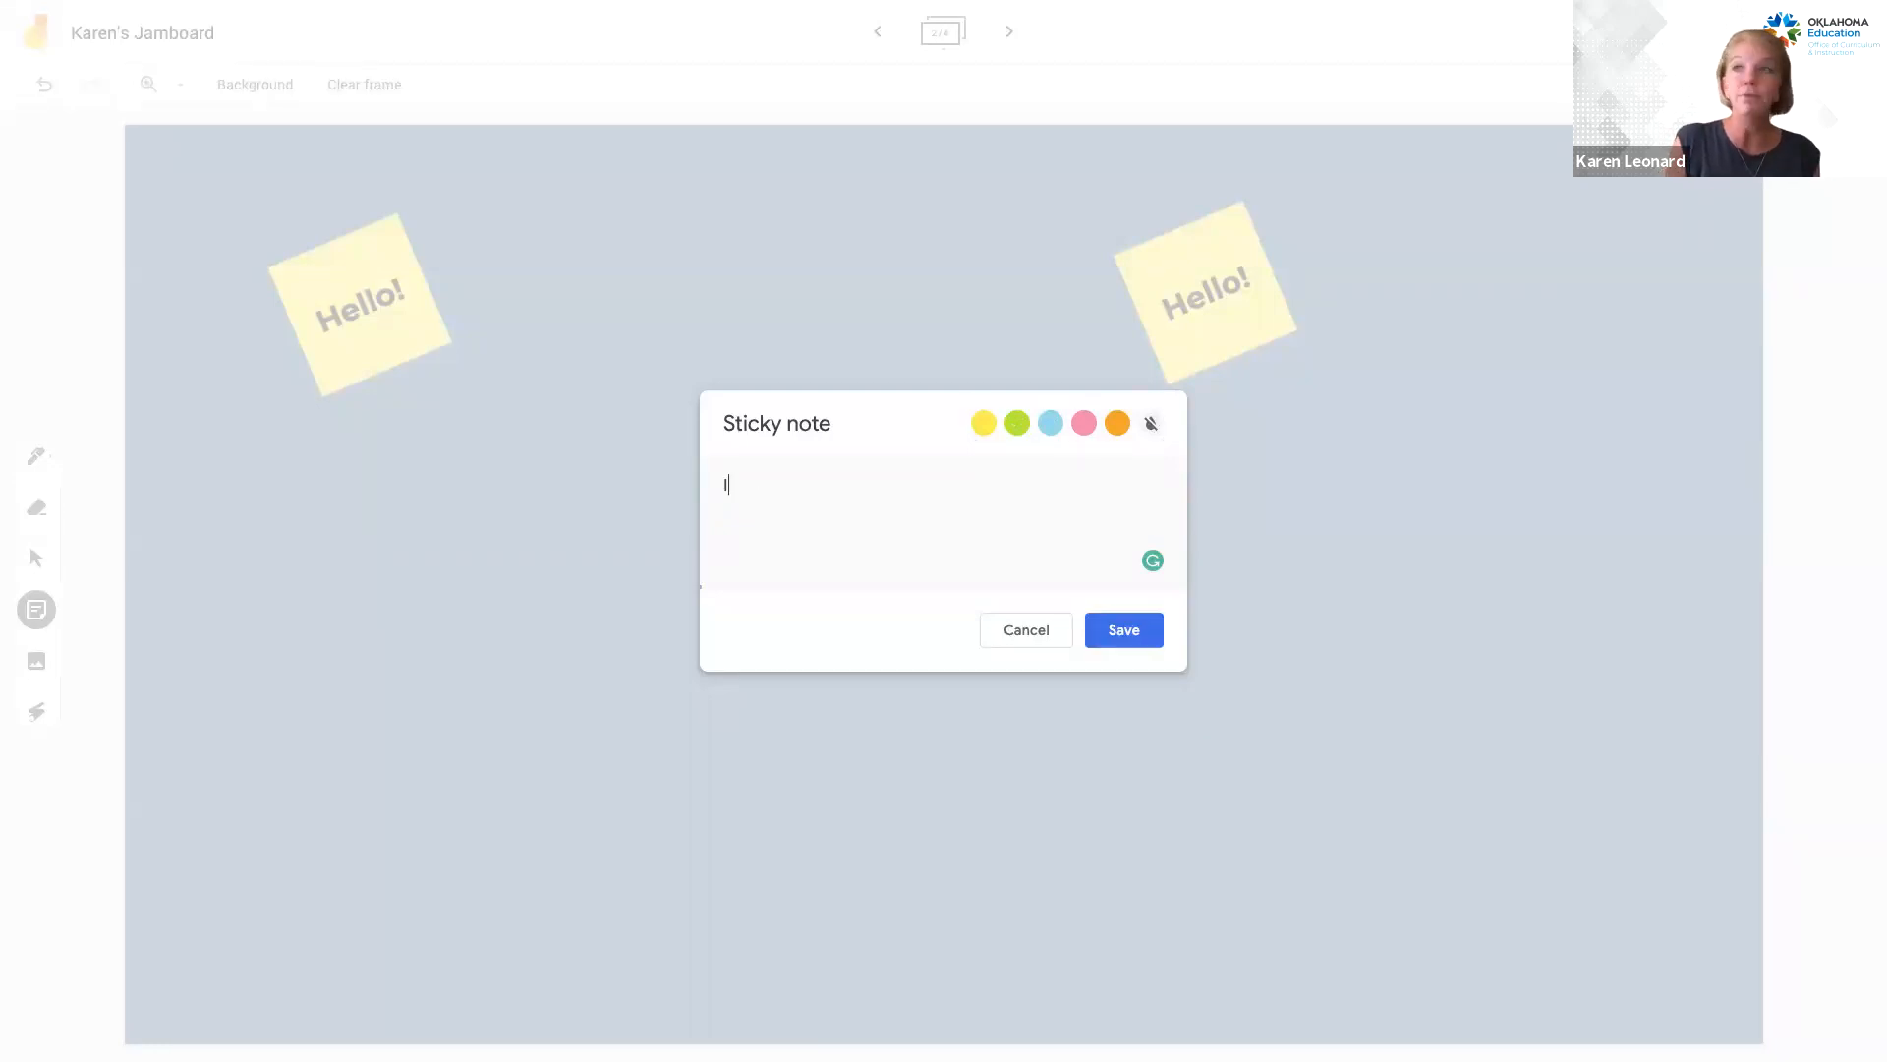
pyautogui.write('nstructions:')
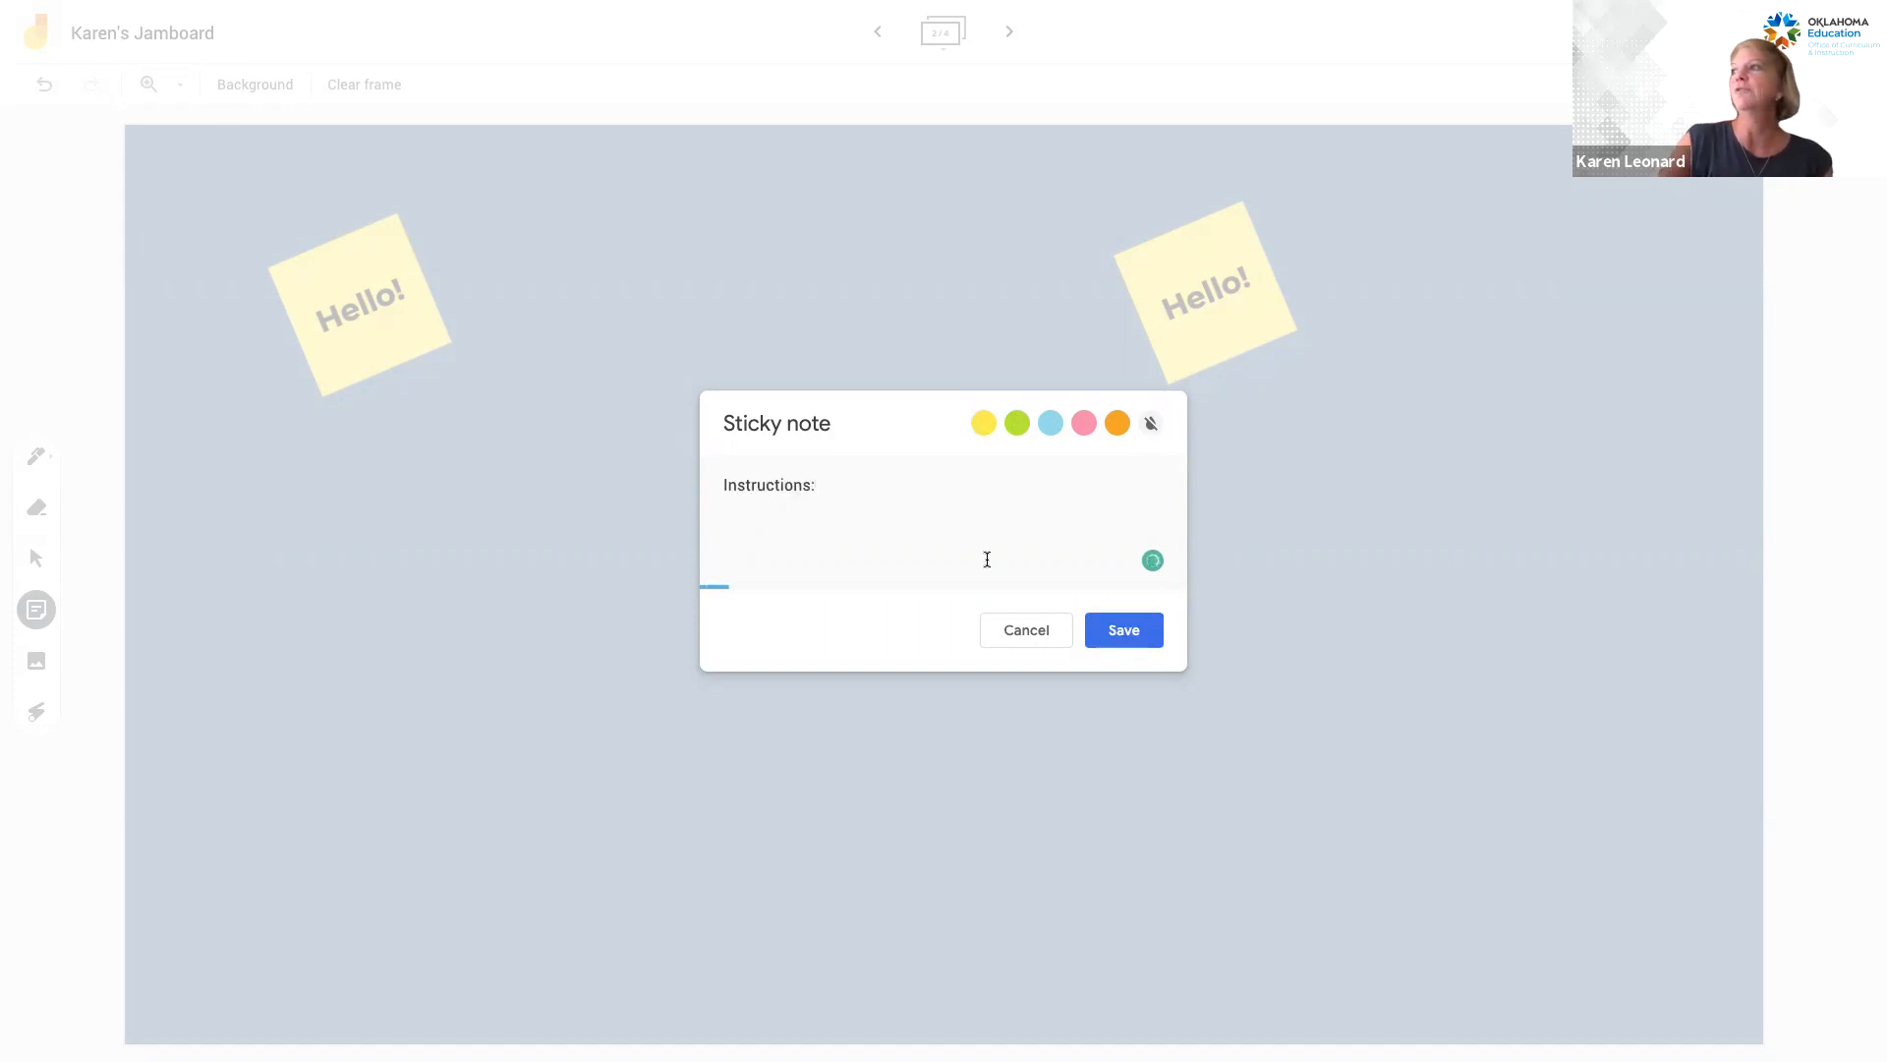
pyautogui.click(1112, 629)
pyautogui.click(1009, 630)
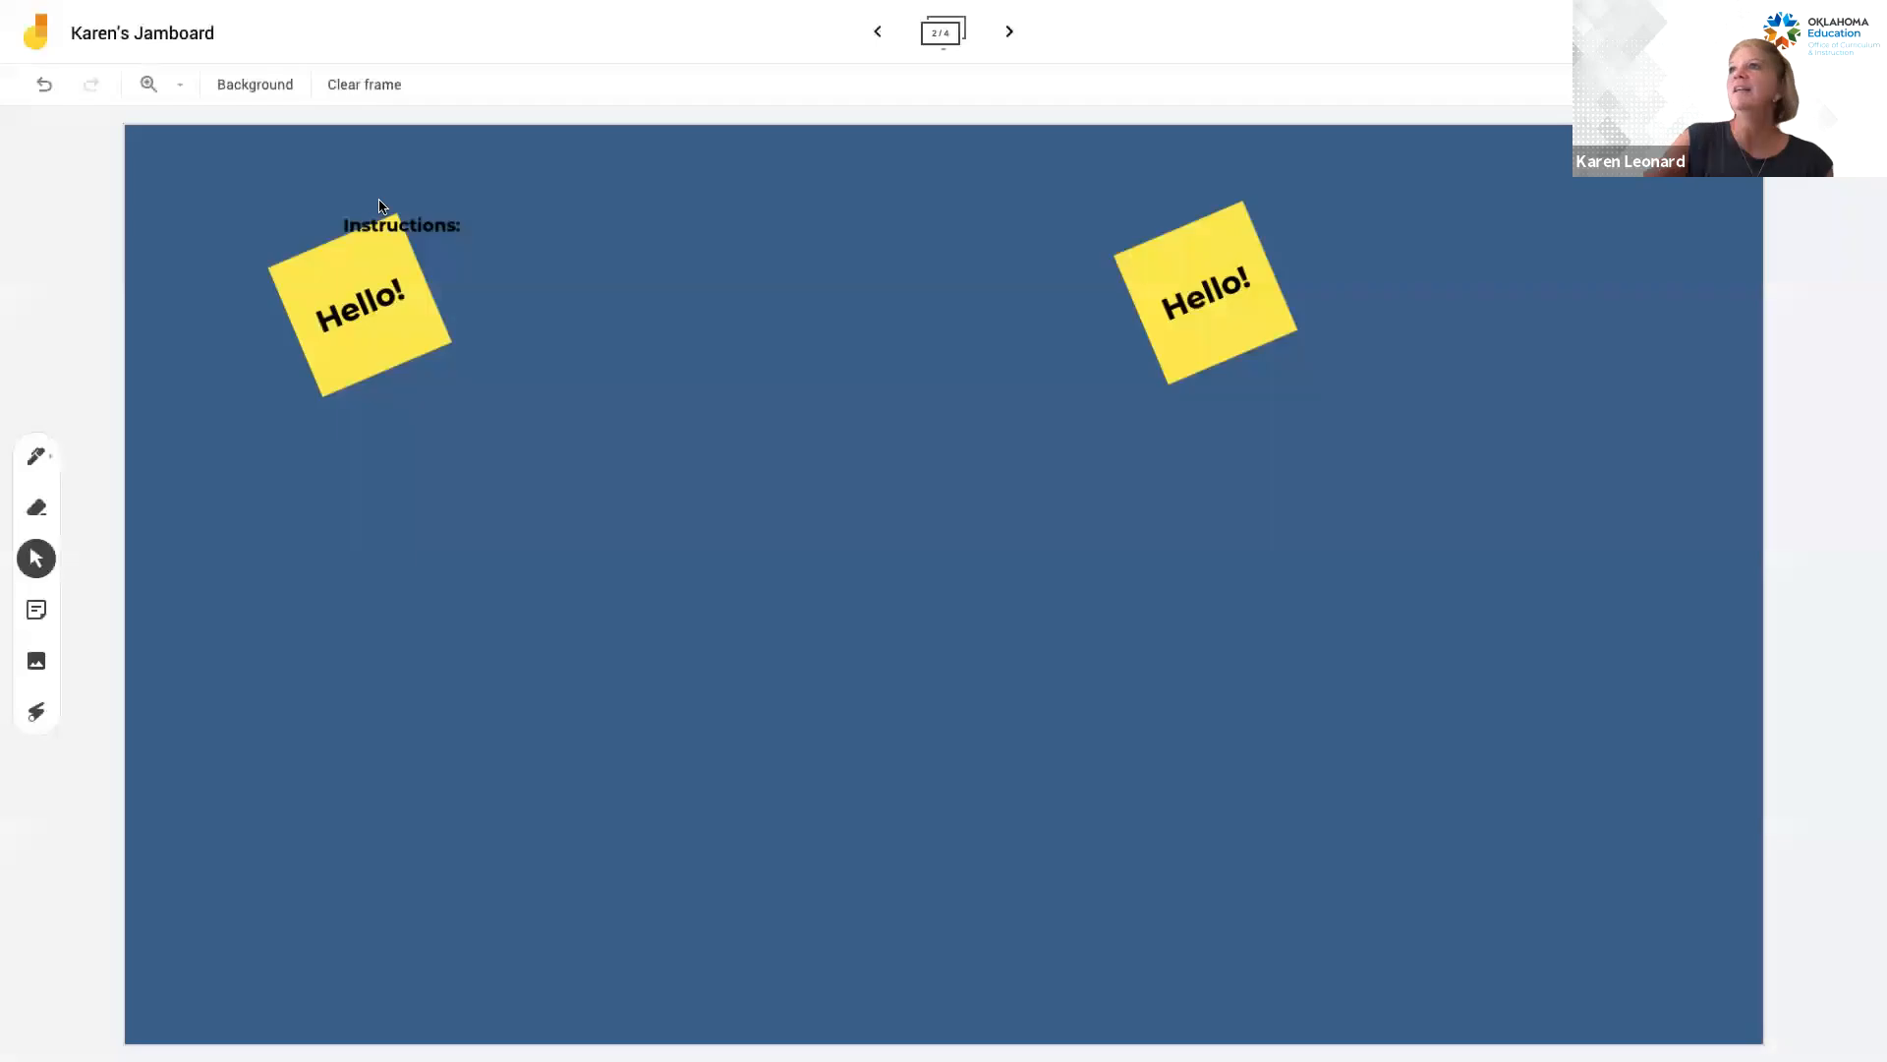
# Move the "Instructions:" note off the "Hello!" note and into the lower-left area of the frame.
pyautogui.moveTo(443, 224); pyautogui.dragTo(586, 212)
pyautogui.click(710, 251)
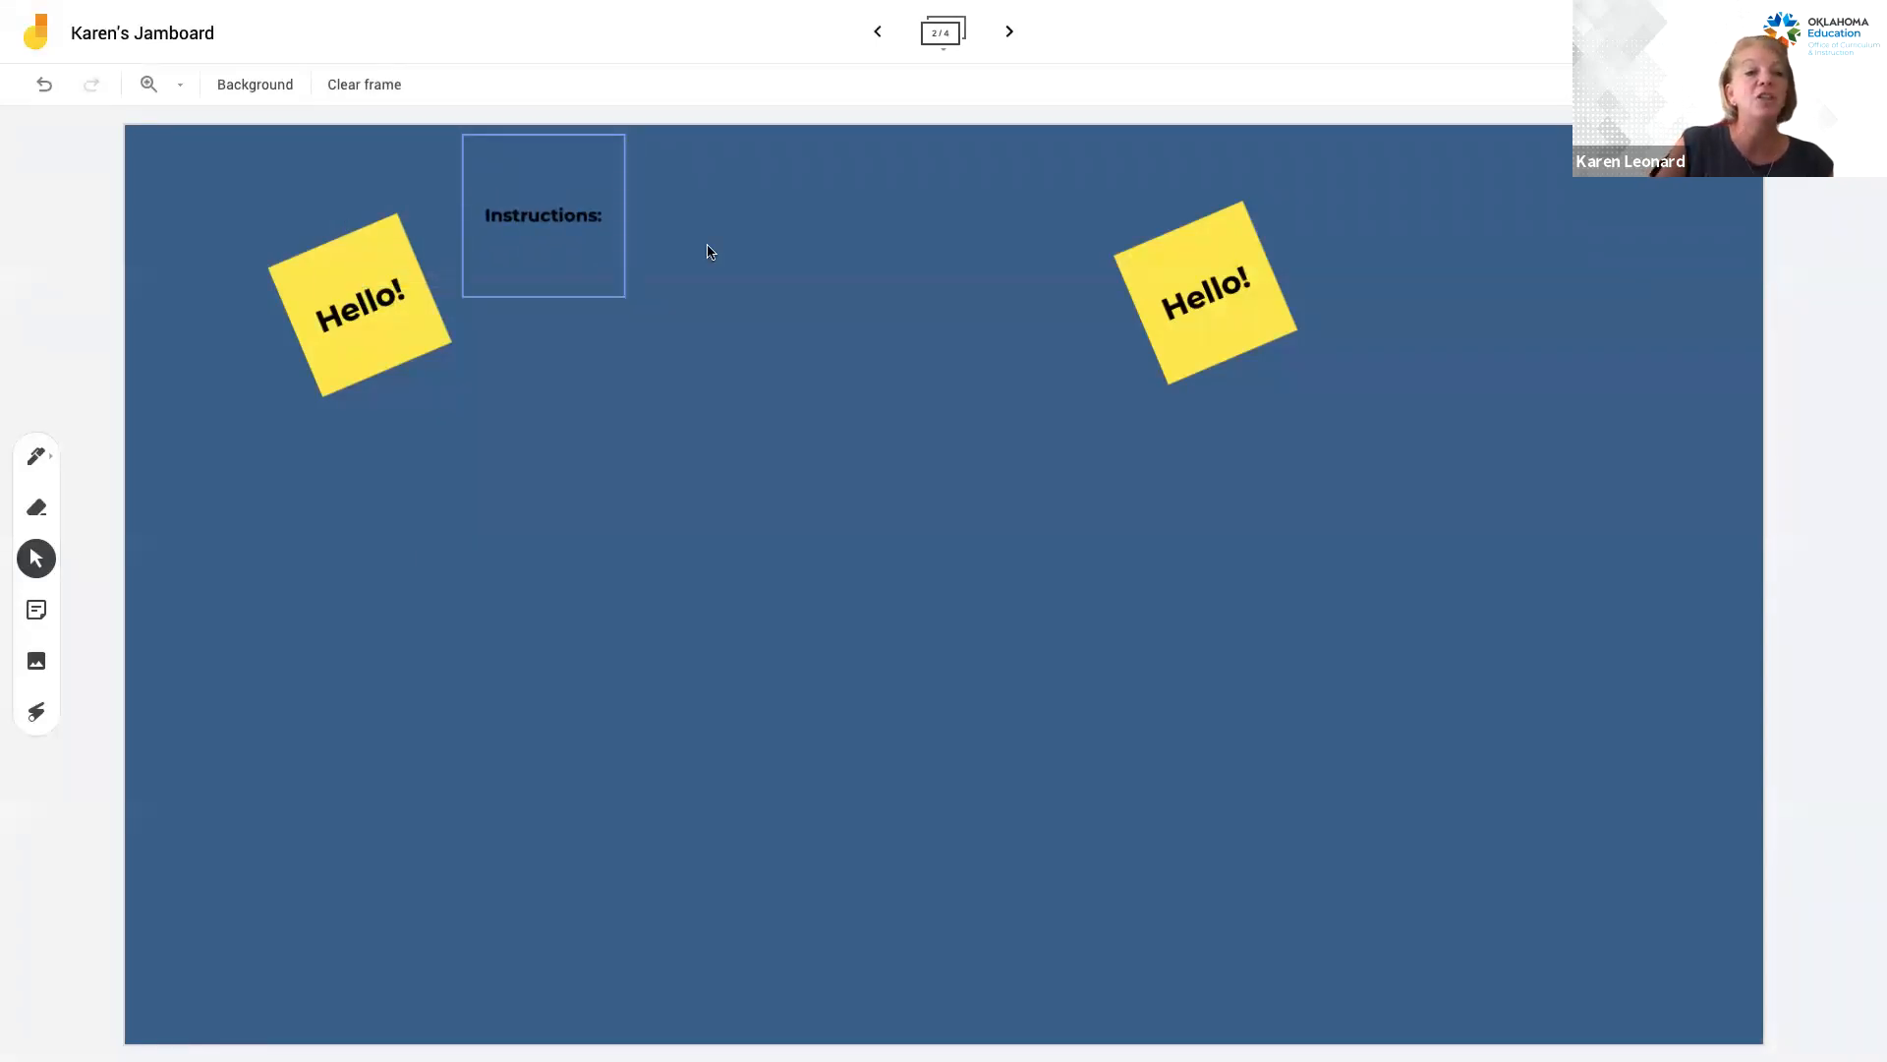
pyautogui.moveTo(630, 253); pyautogui.dragTo(291, 827)
pyautogui.click(715, 782)
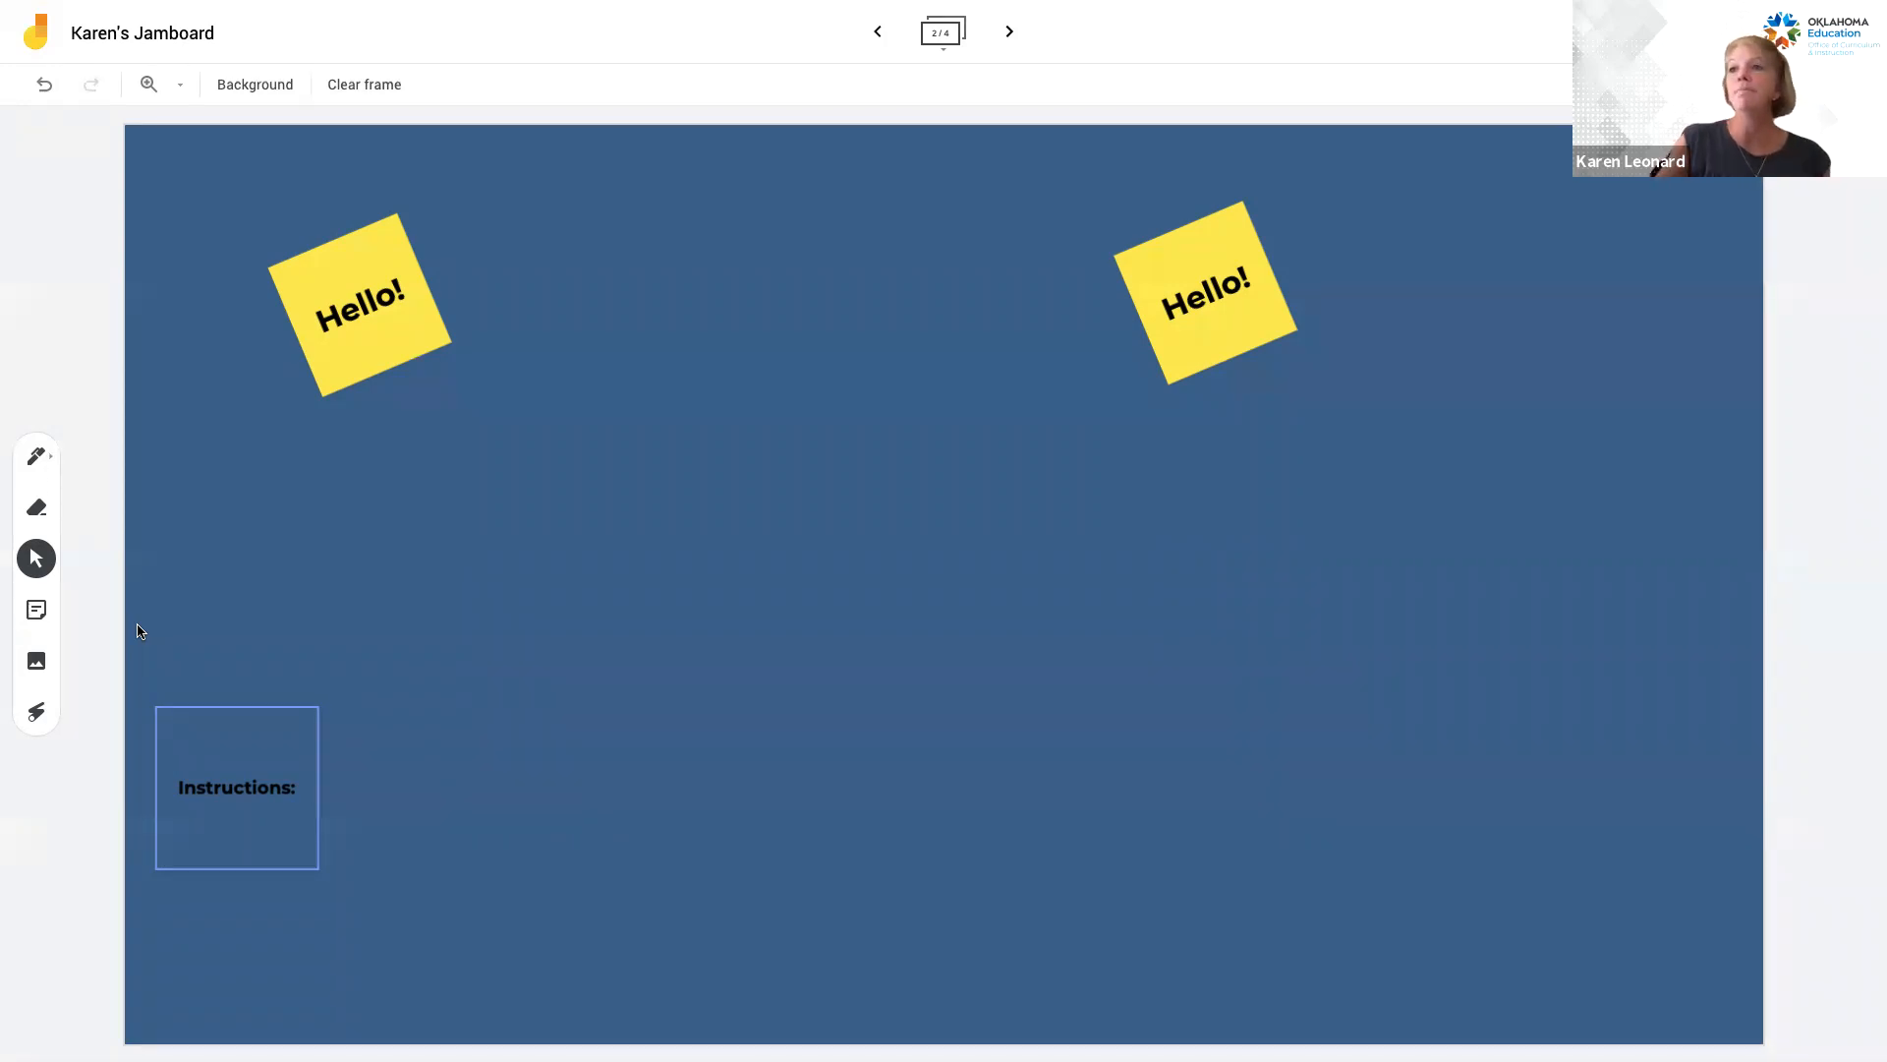
# Examine the "Instructions:" note's options and its editor without changing it, and review the board's file options.
pyautogui.click(248, 808)
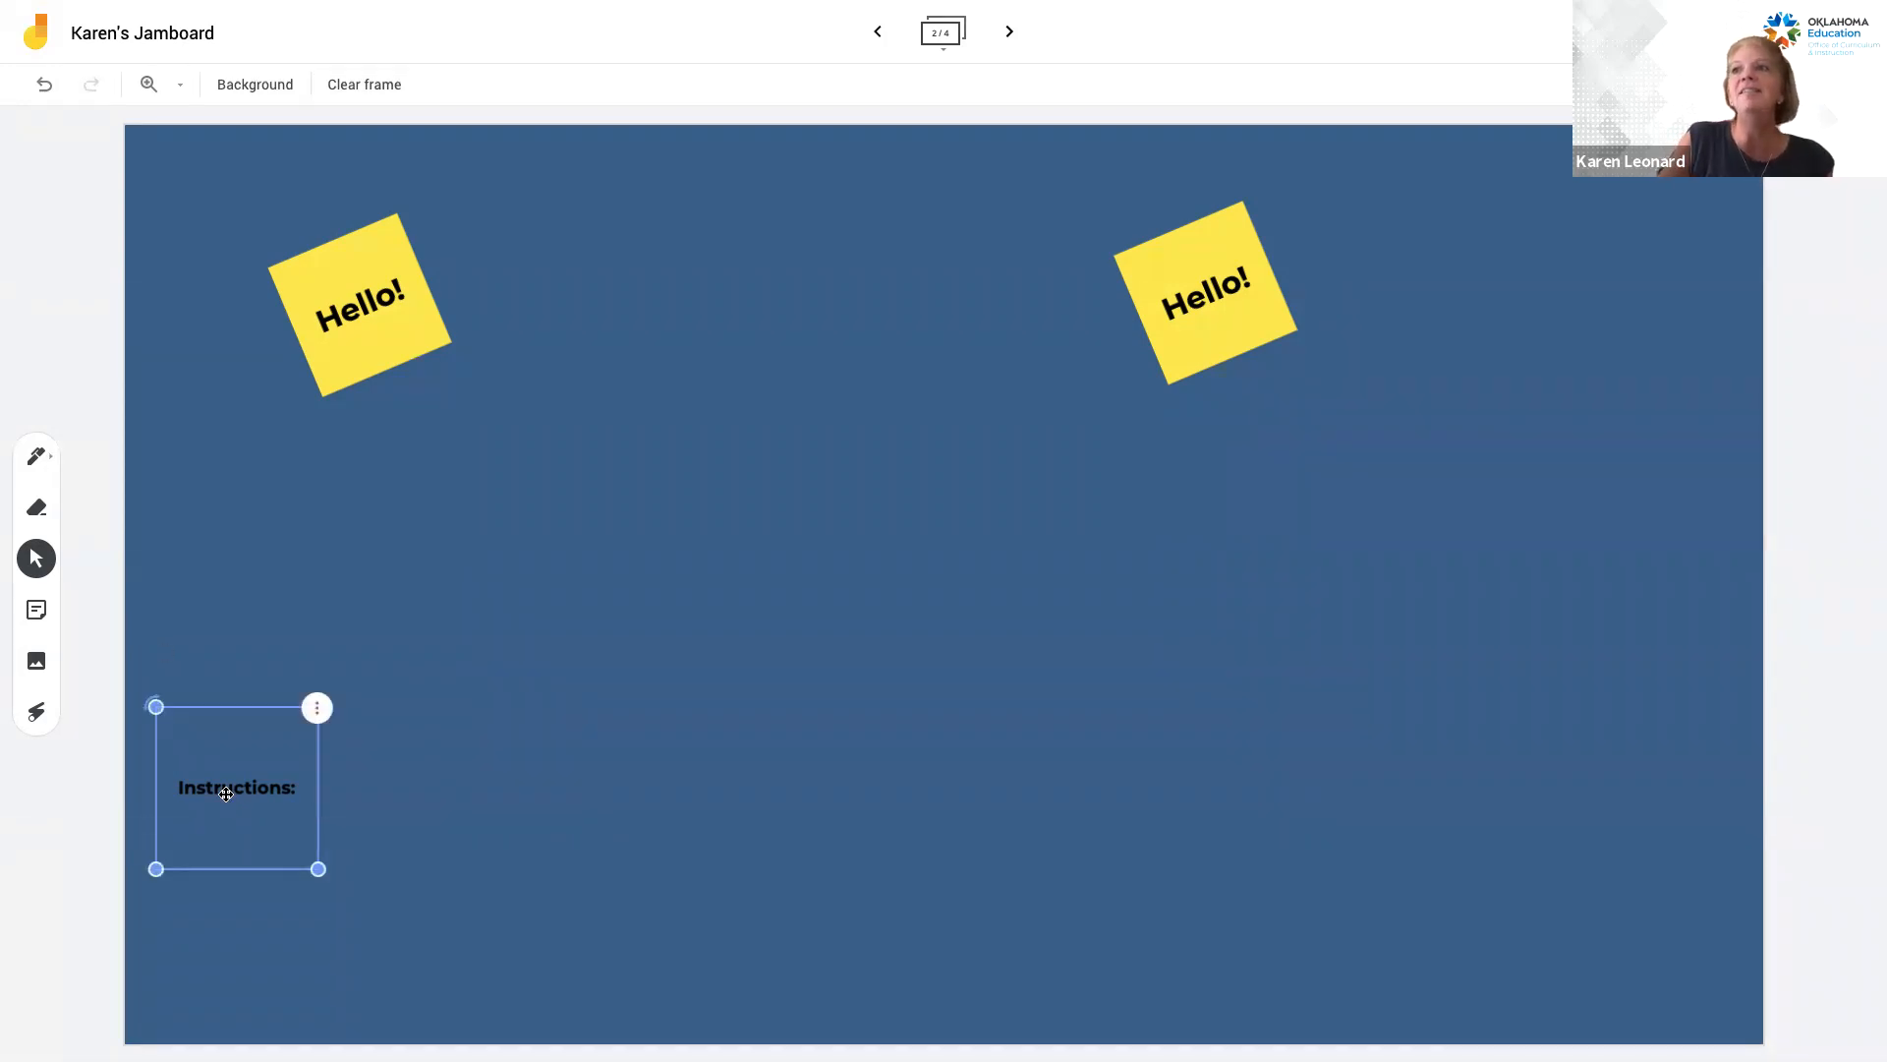
pyautogui.click(317, 707)
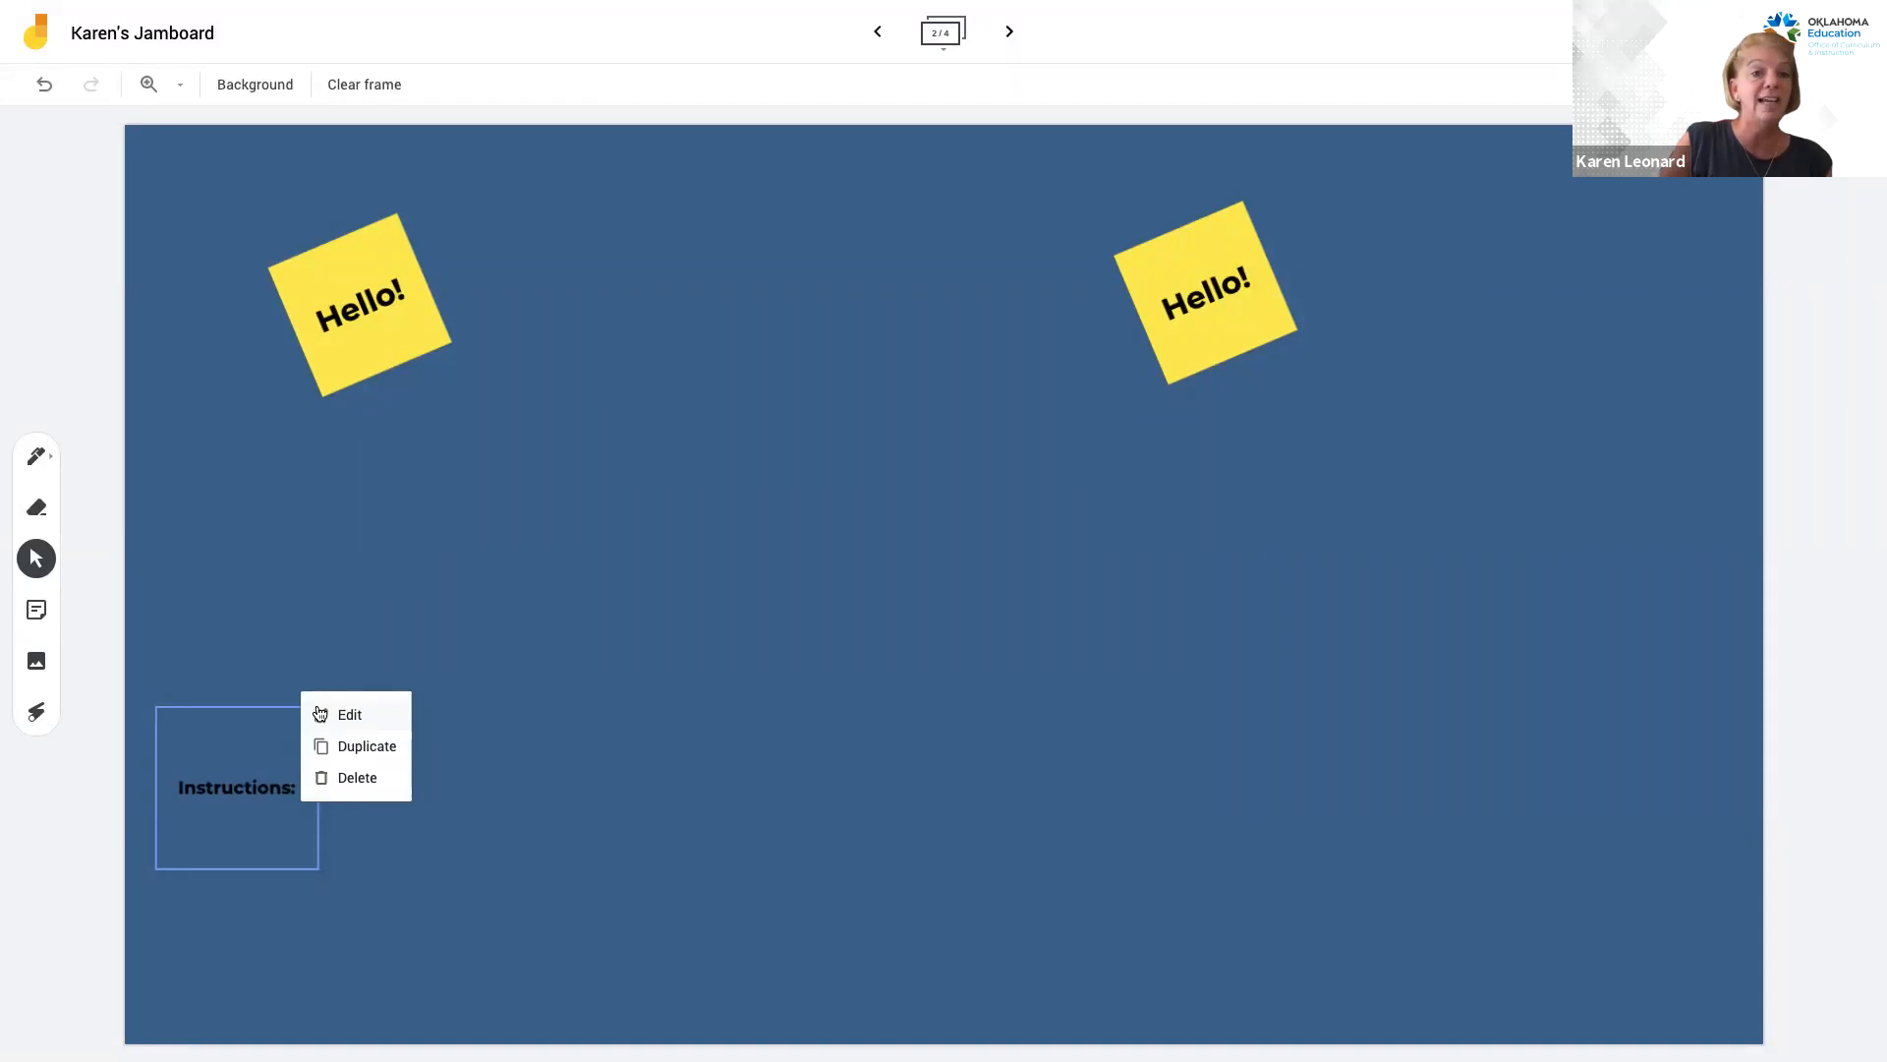
pyautogui.doubleClick(224, 814)
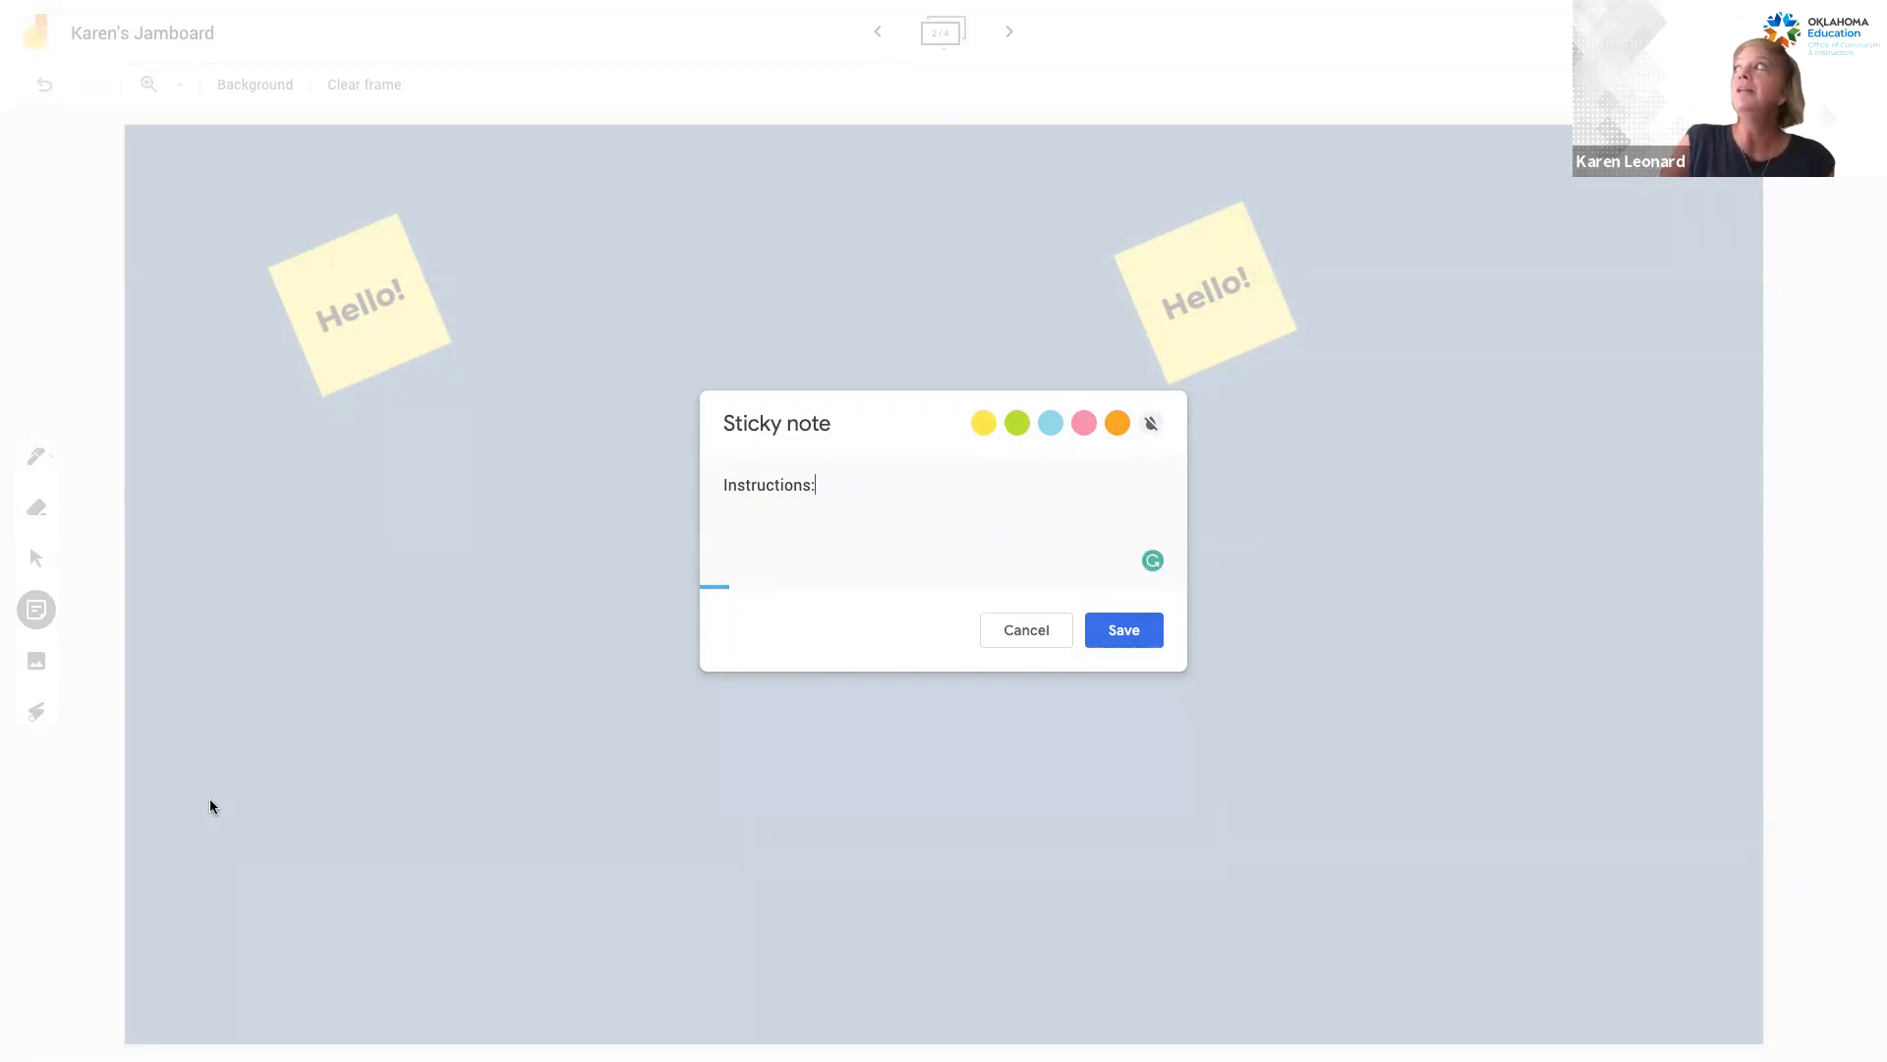
pyautogui.click(1026, 630)
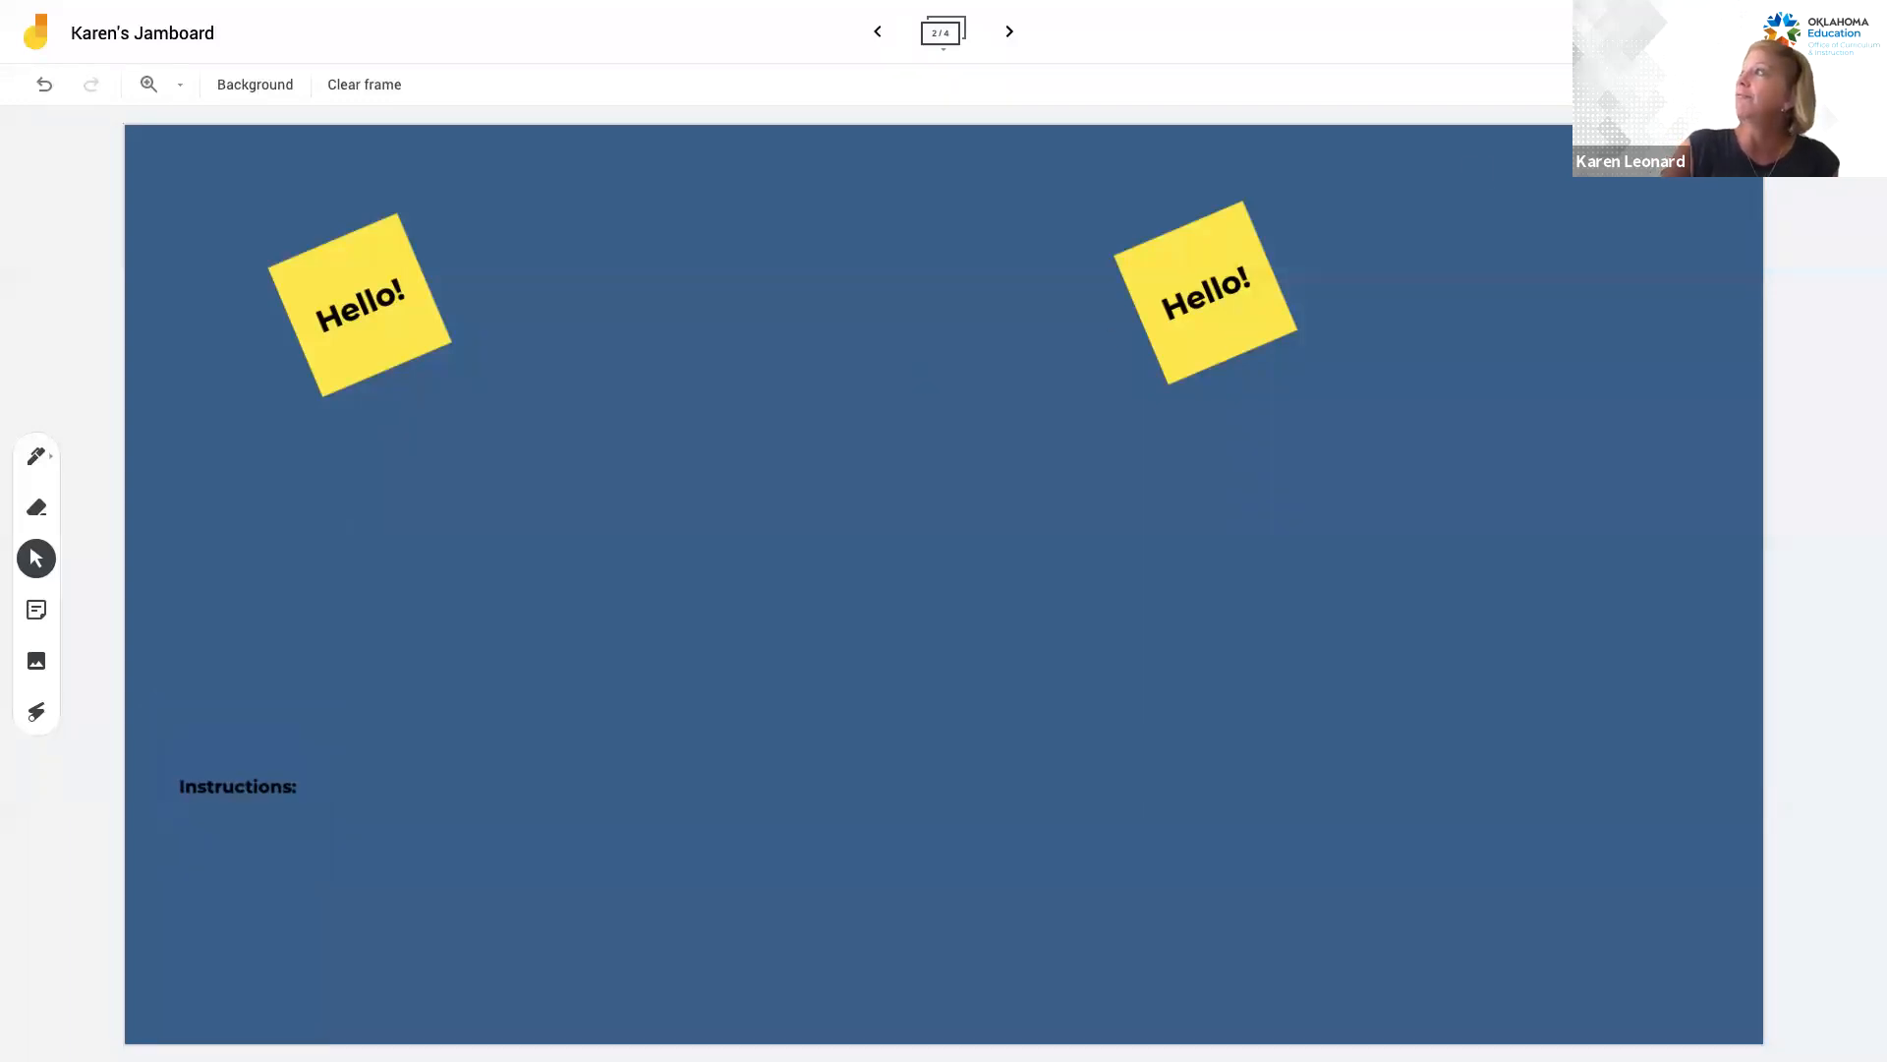
pyautogui.click(1705, 32)
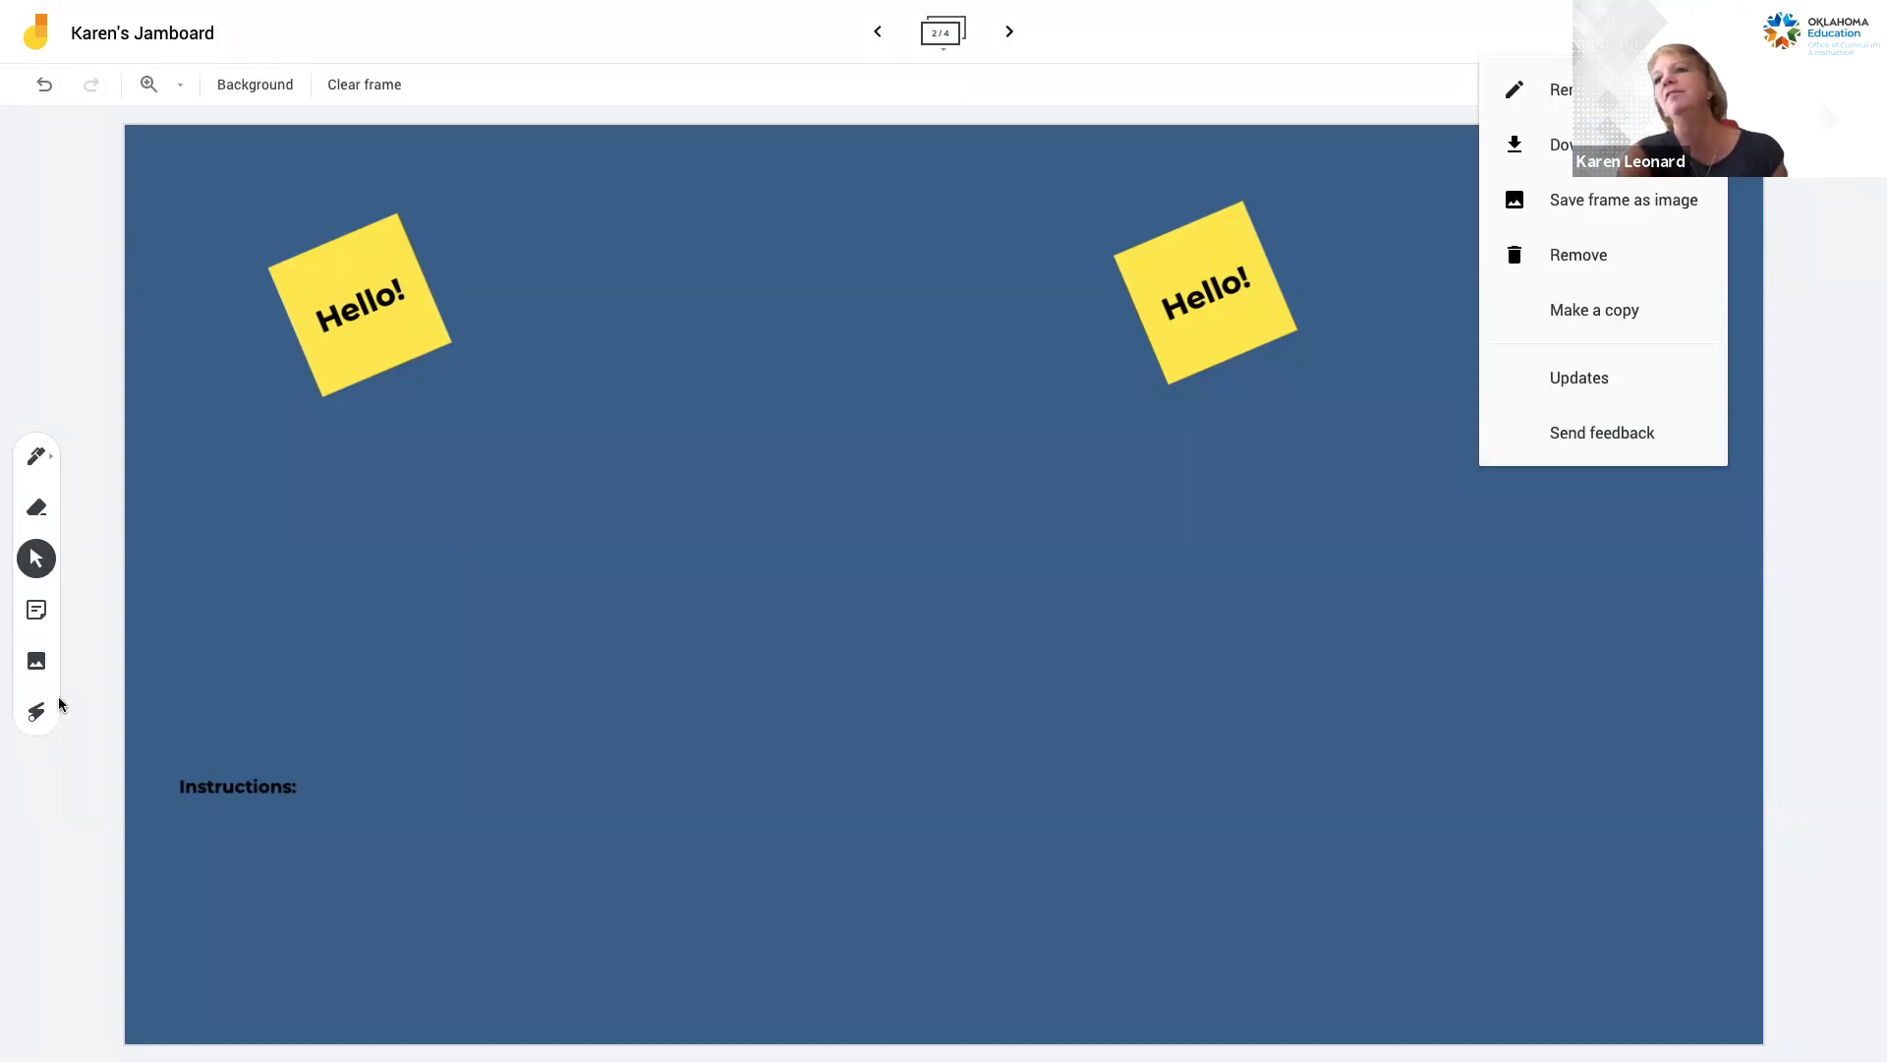
# Insert the OSDE image from the computer's Desktop folder into the second frame.
pyautogui.click(43, 660)
pyautogui.click(43, 661)
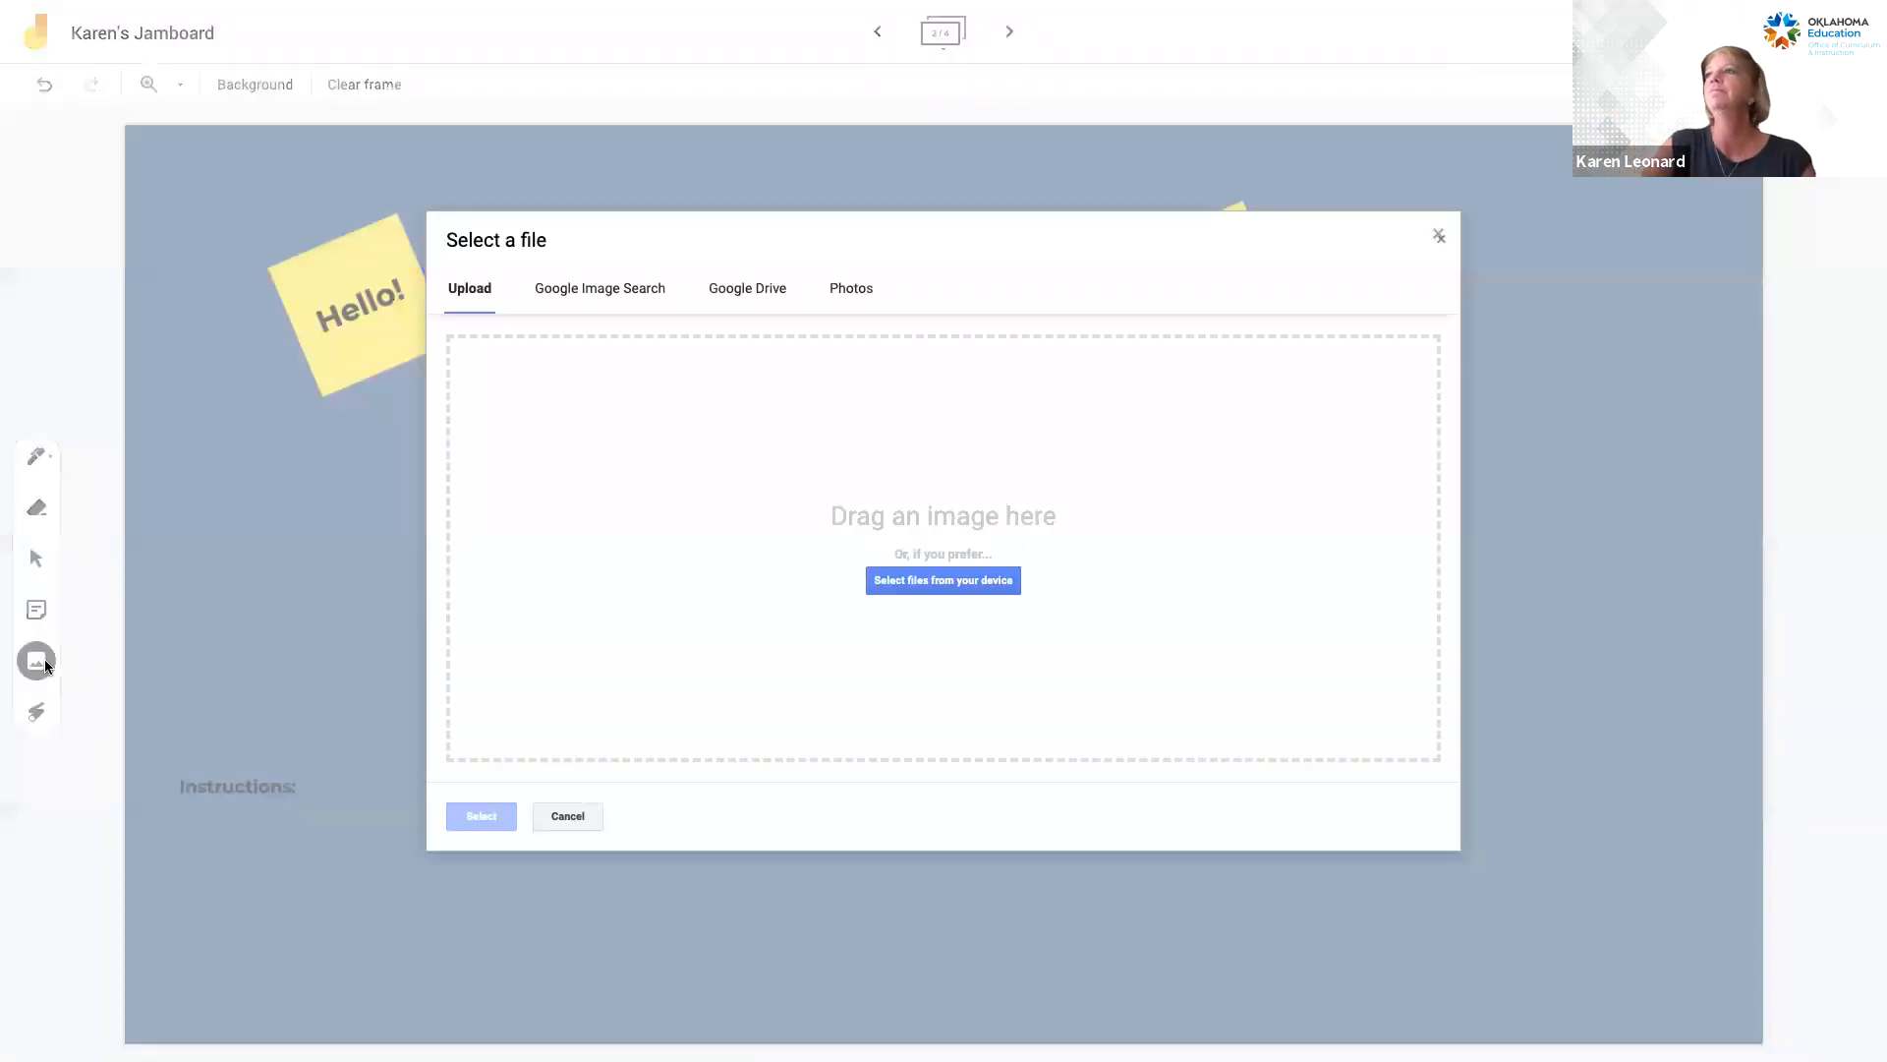
pyautogui.click(934, 581)
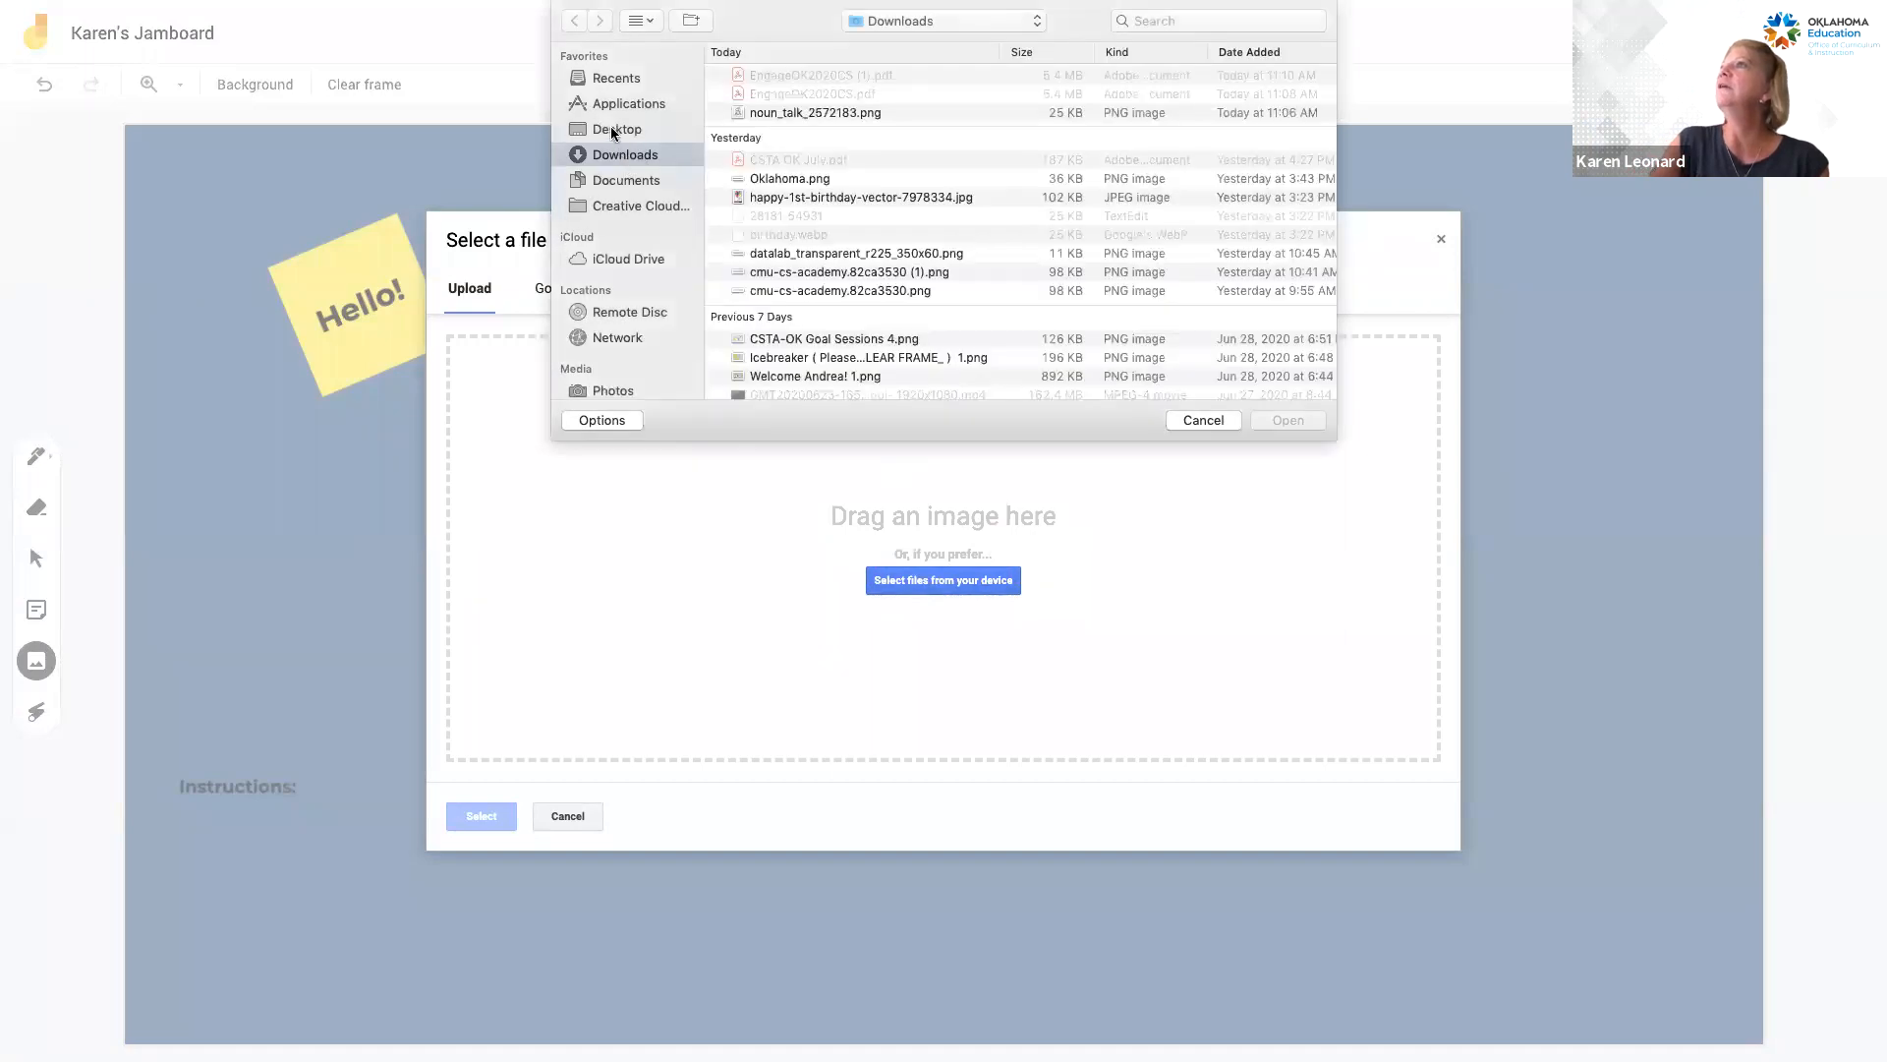
pyautogui.click(614, 131)
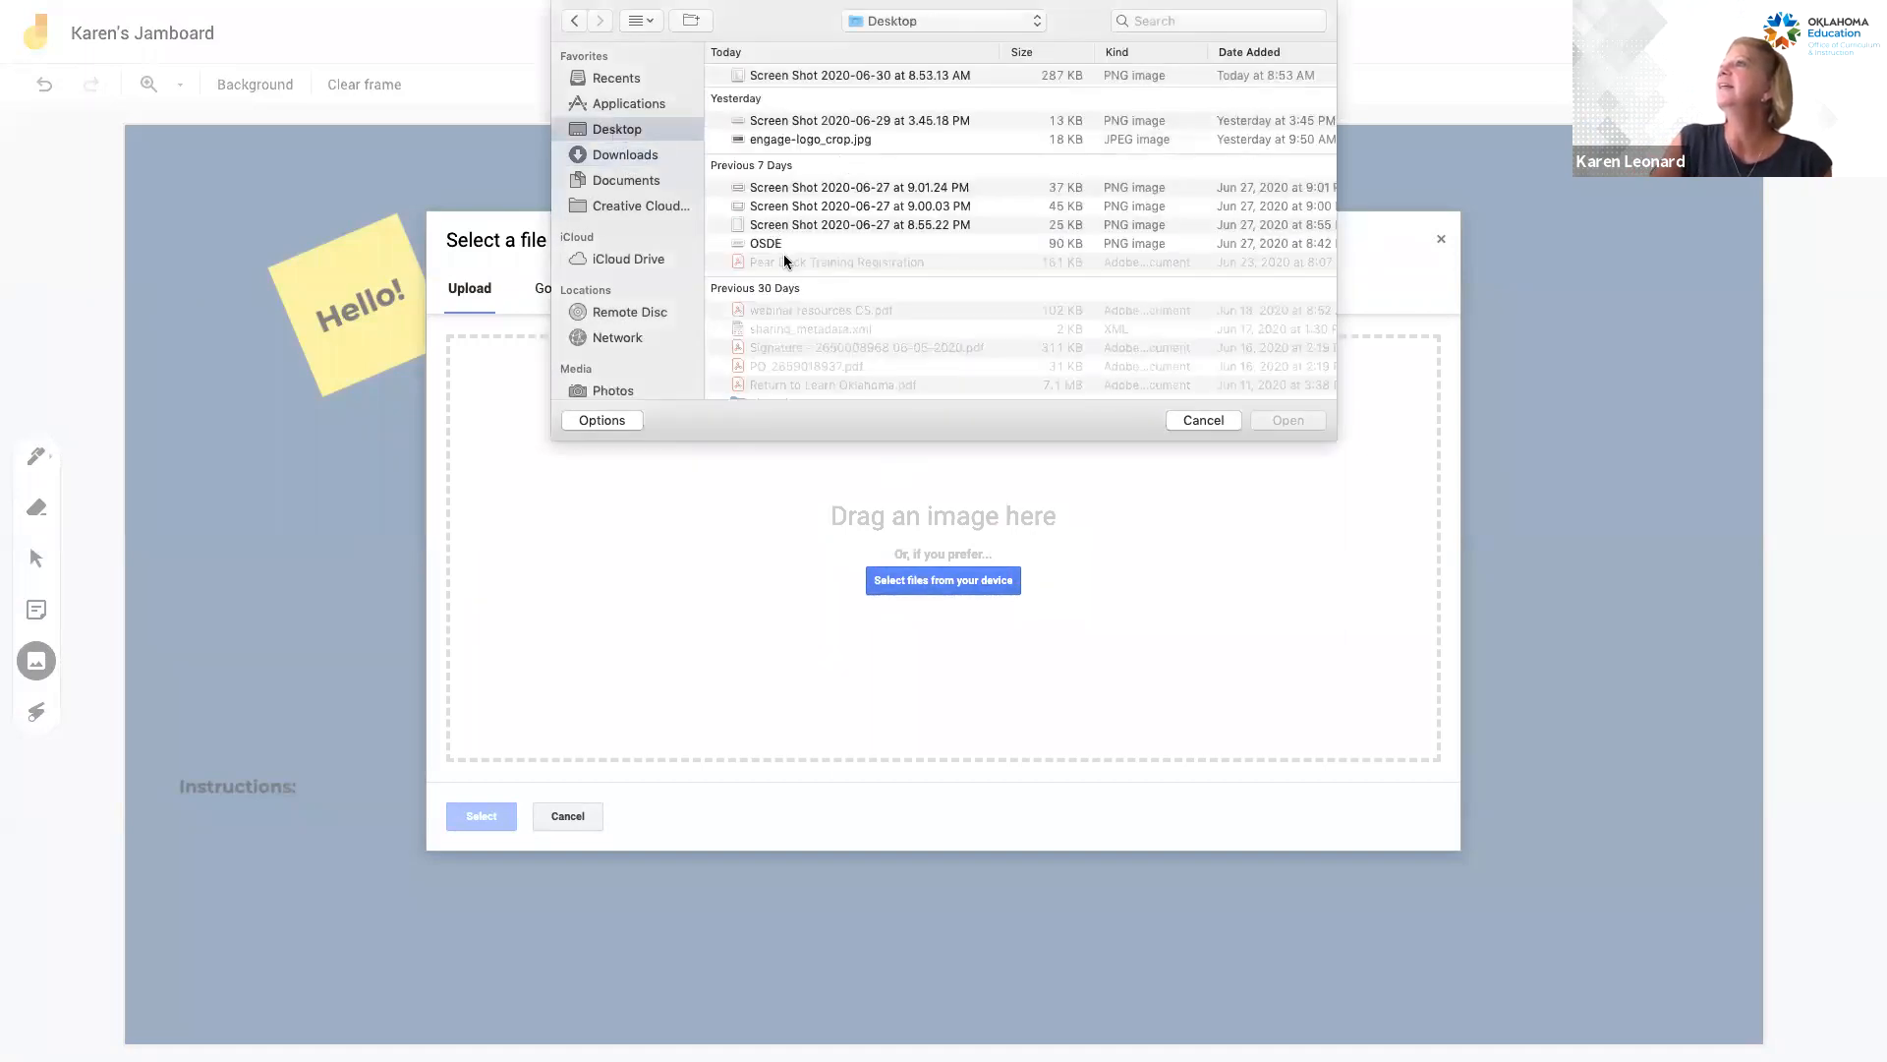
pyautogui.doubleClick(767, 244)
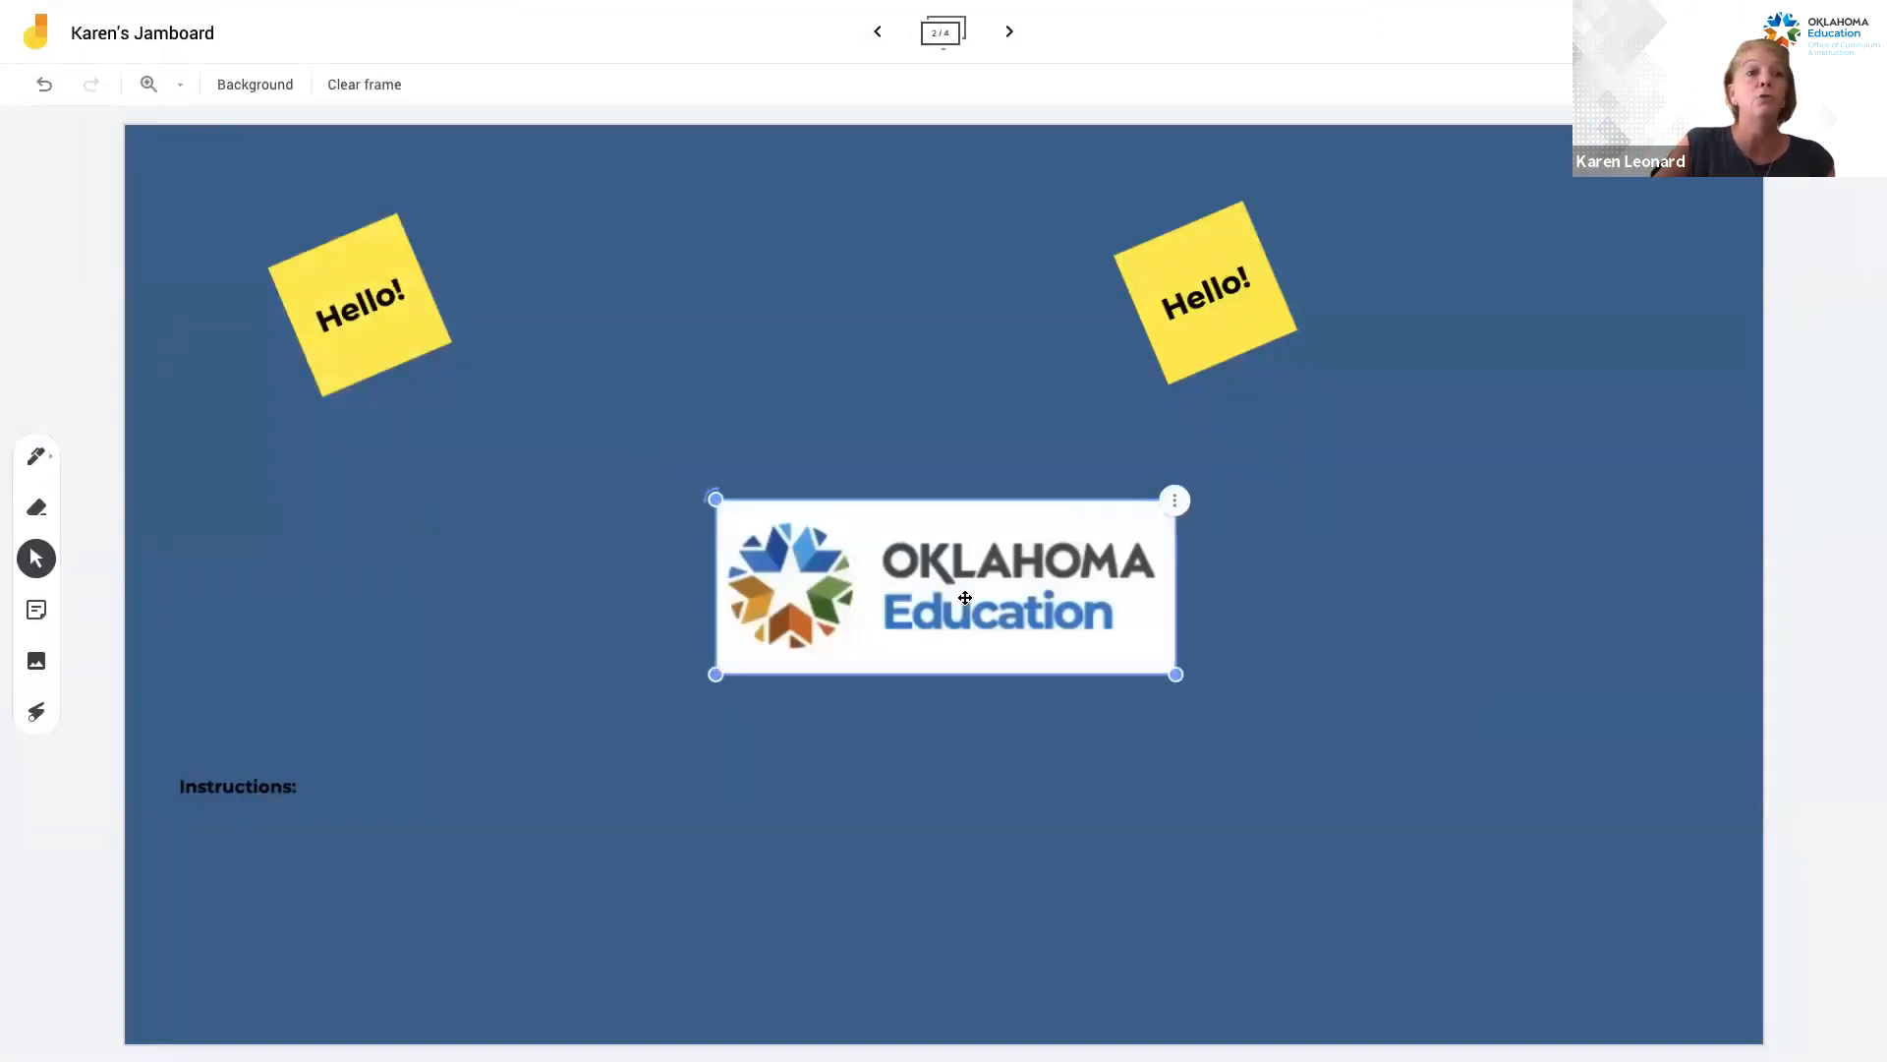
# Move the Oklahoma Education logo down and to the left, shrink it toward its upper-right corner, and show its duplicate and delete options.
pyautogui.moveTo(997, 605); pyautogui.dragTo(845, 621)
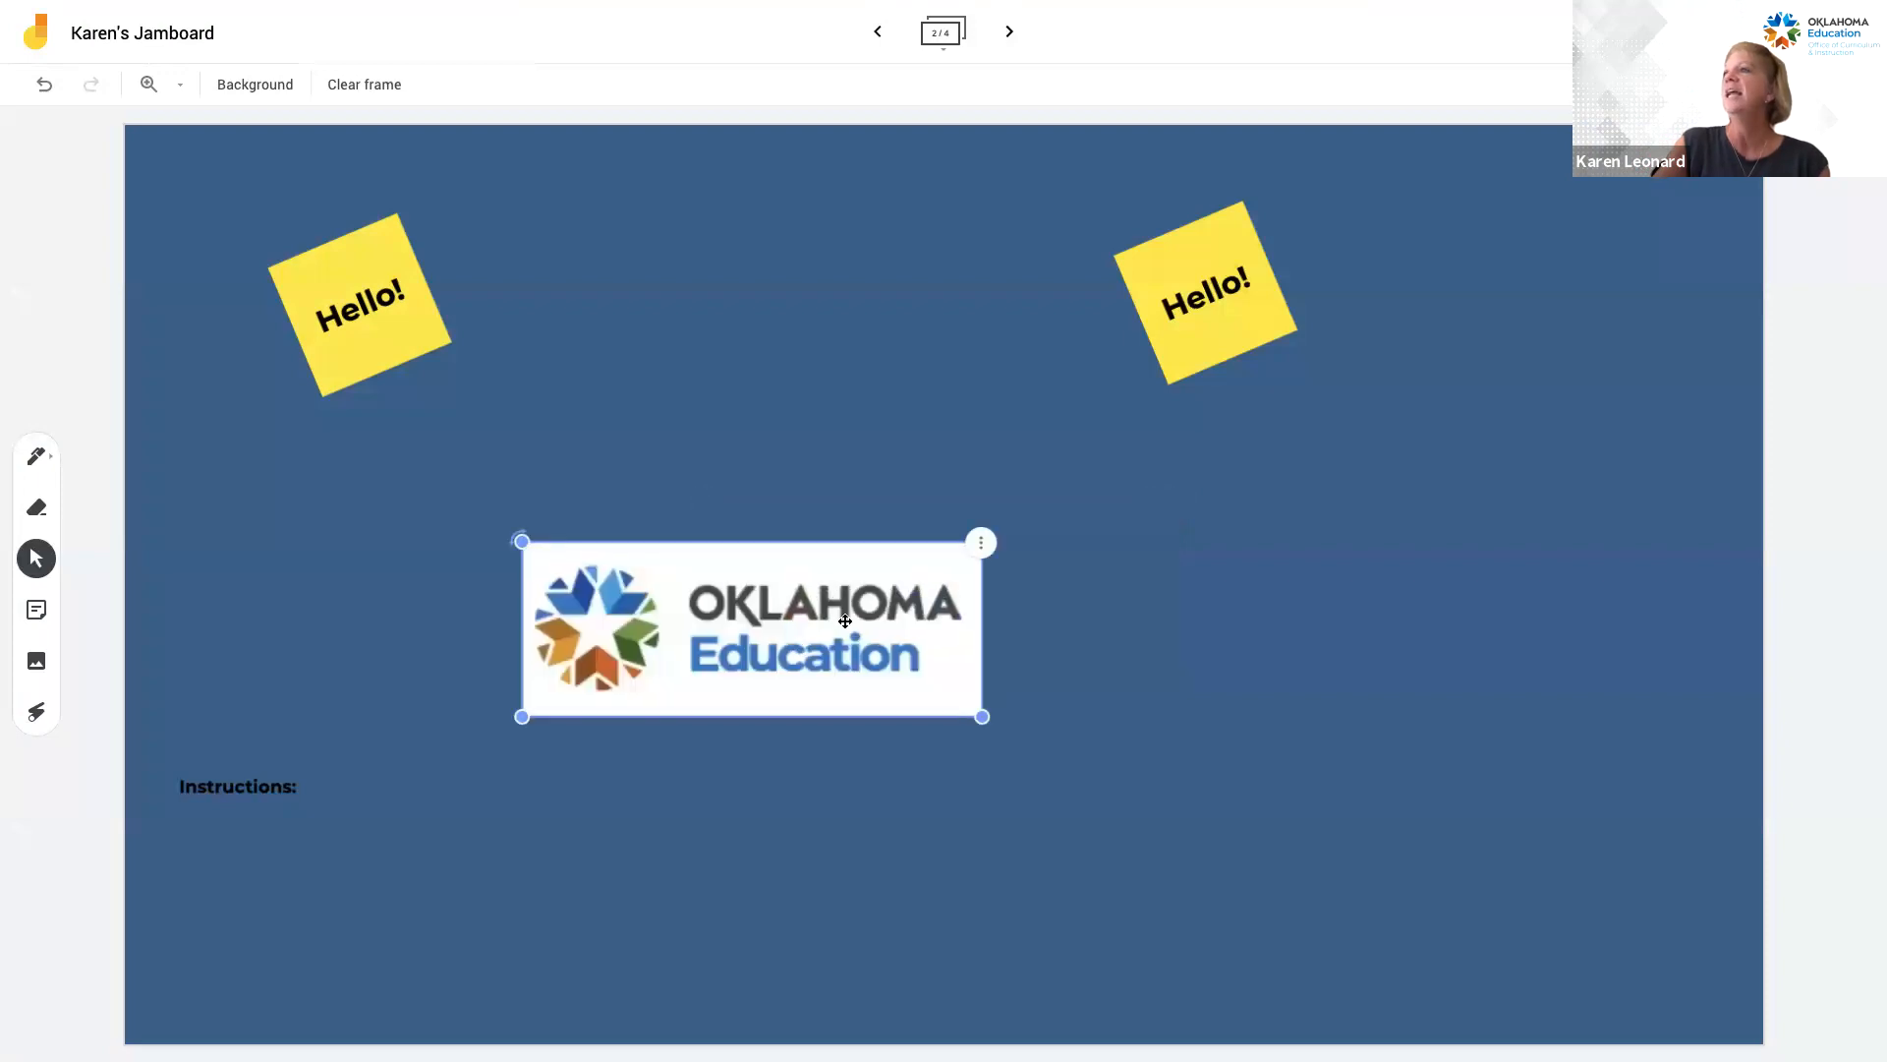
pyautogui.click(535, 504)
pyautogui.click(526, 547)
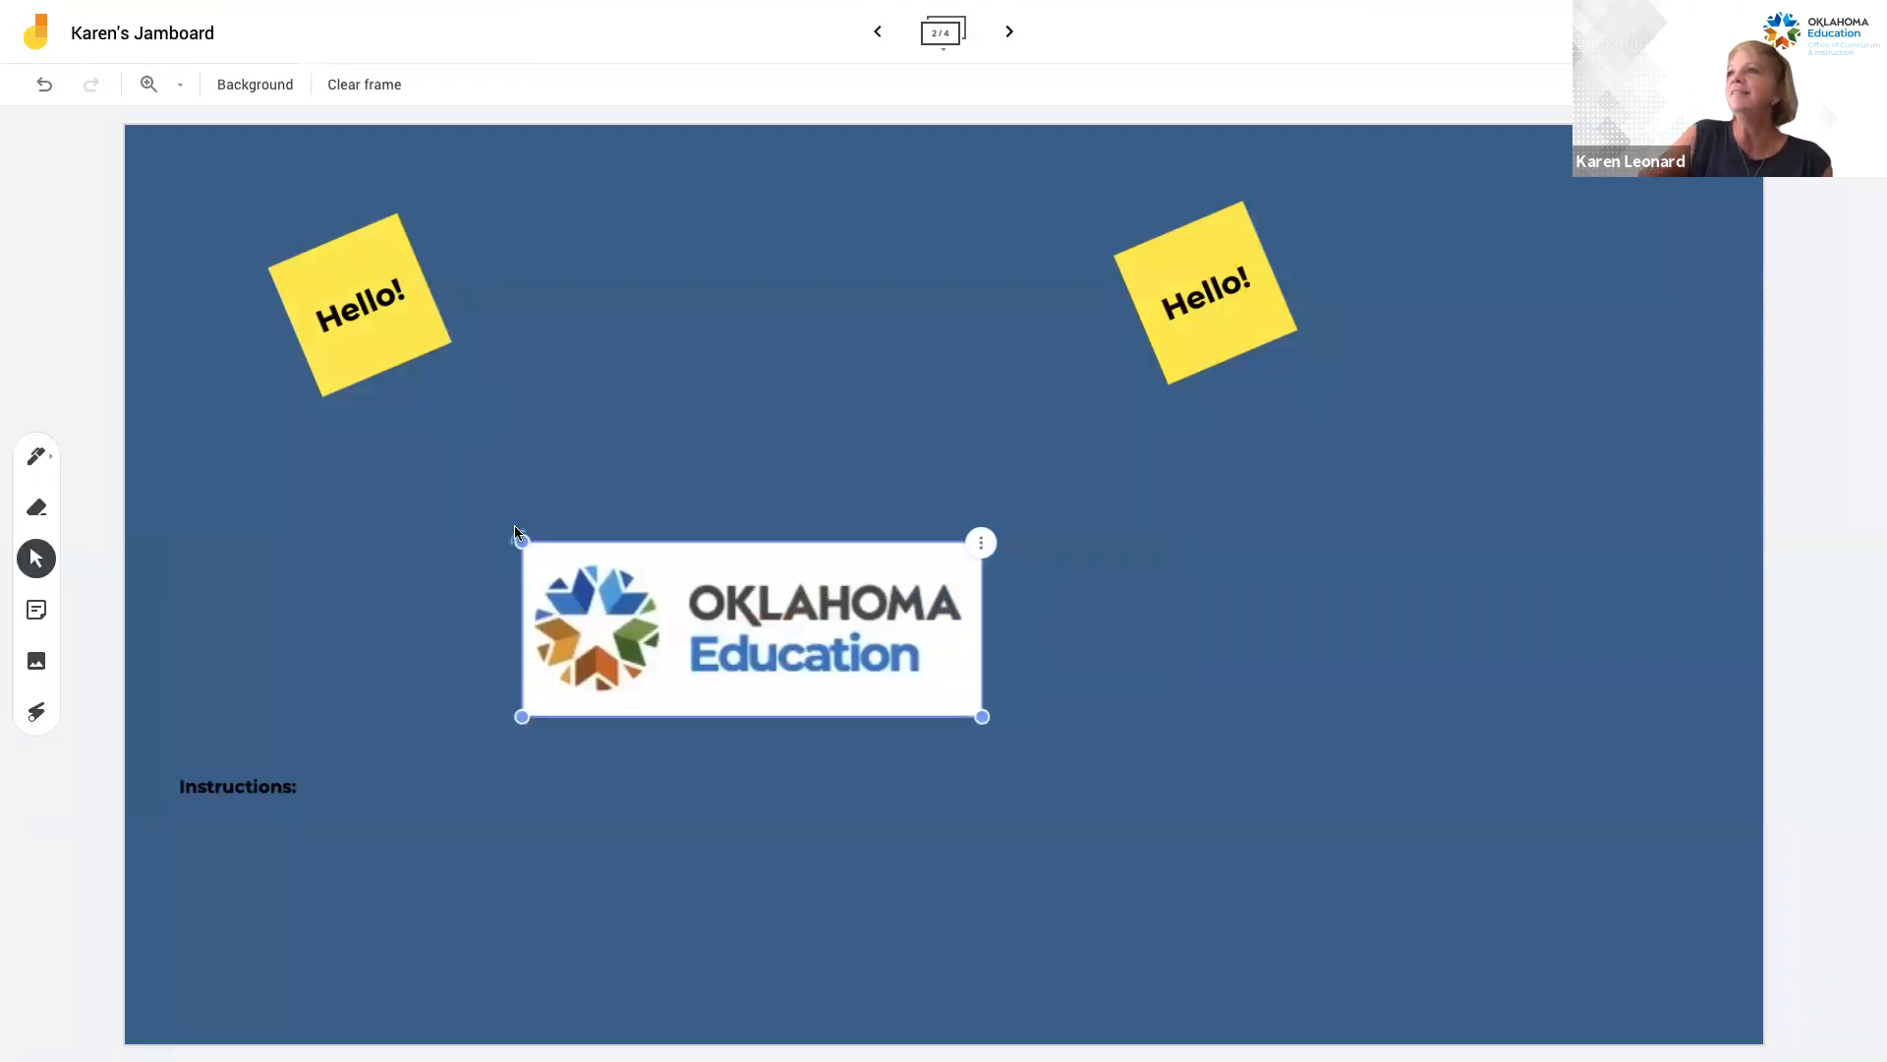
pyautogui.click(520, 510)
pyautogui.click(524, 543)
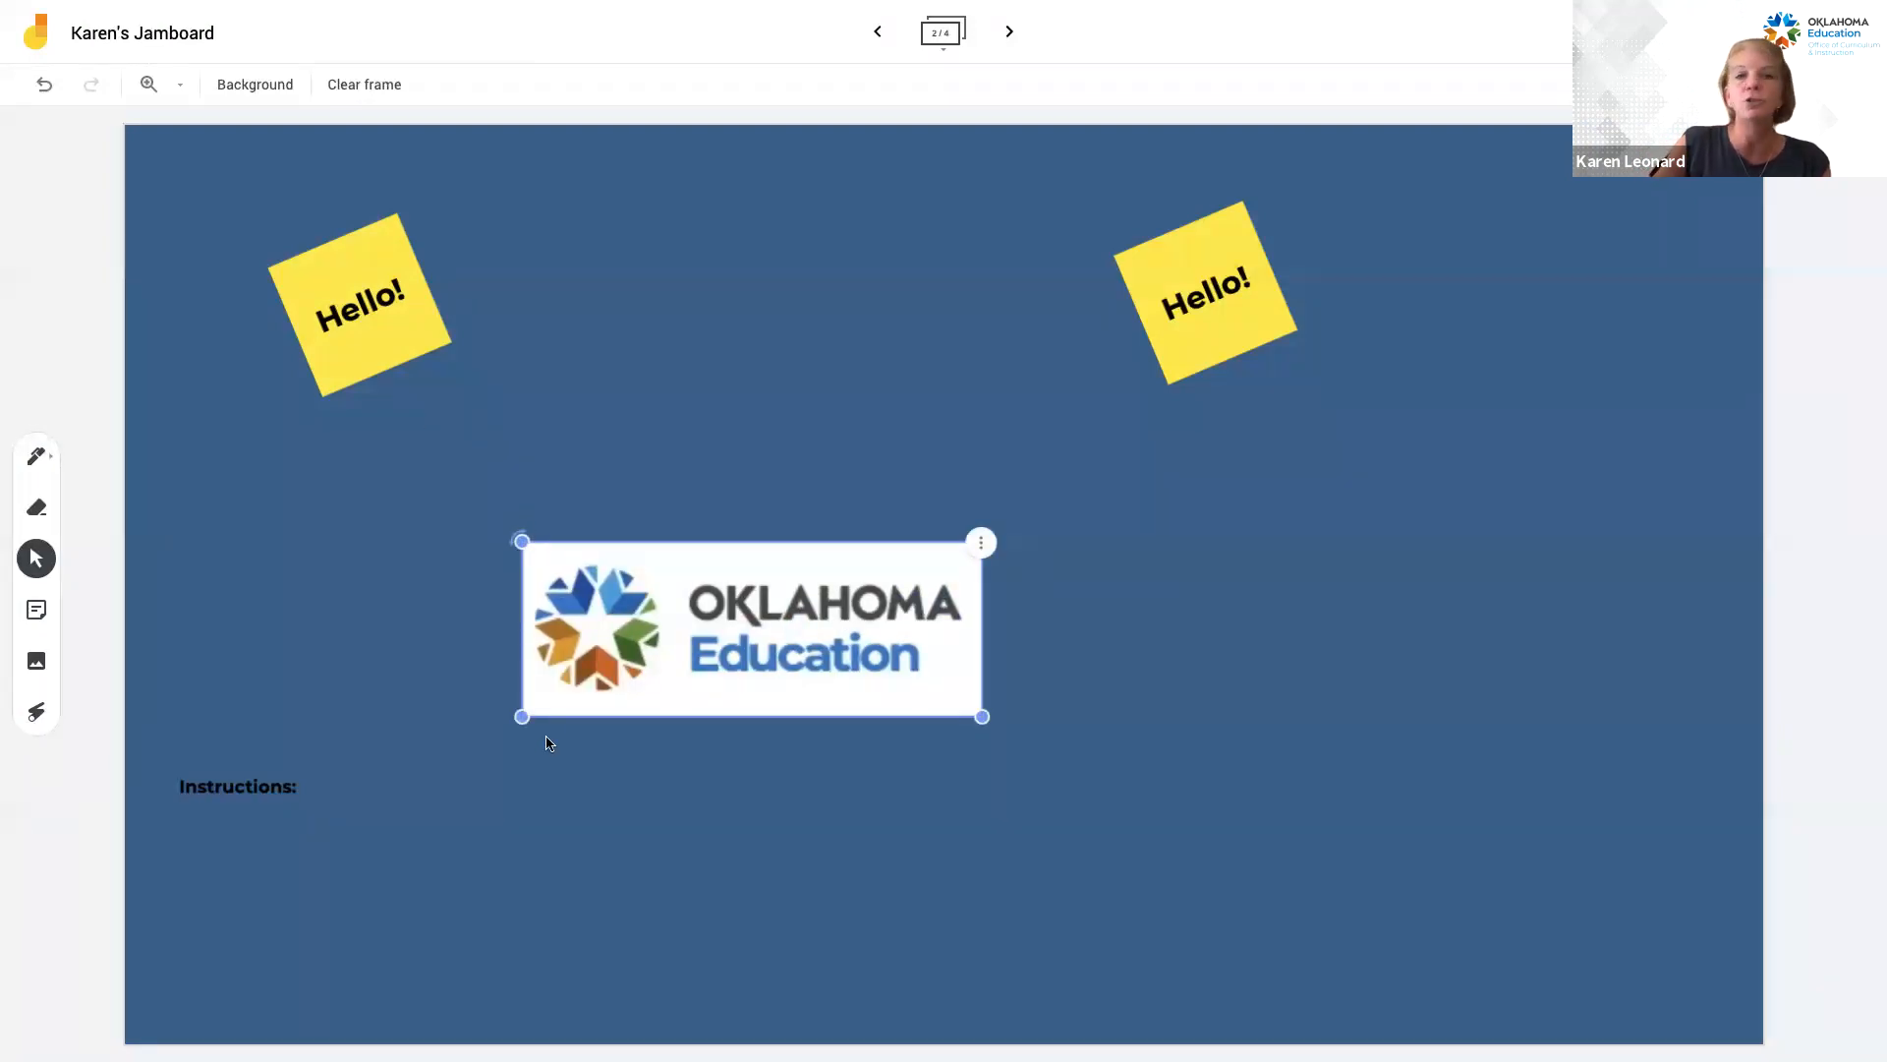
pyautogui.moveTo(522, 717); pyautogui.dragTo(694, 651)
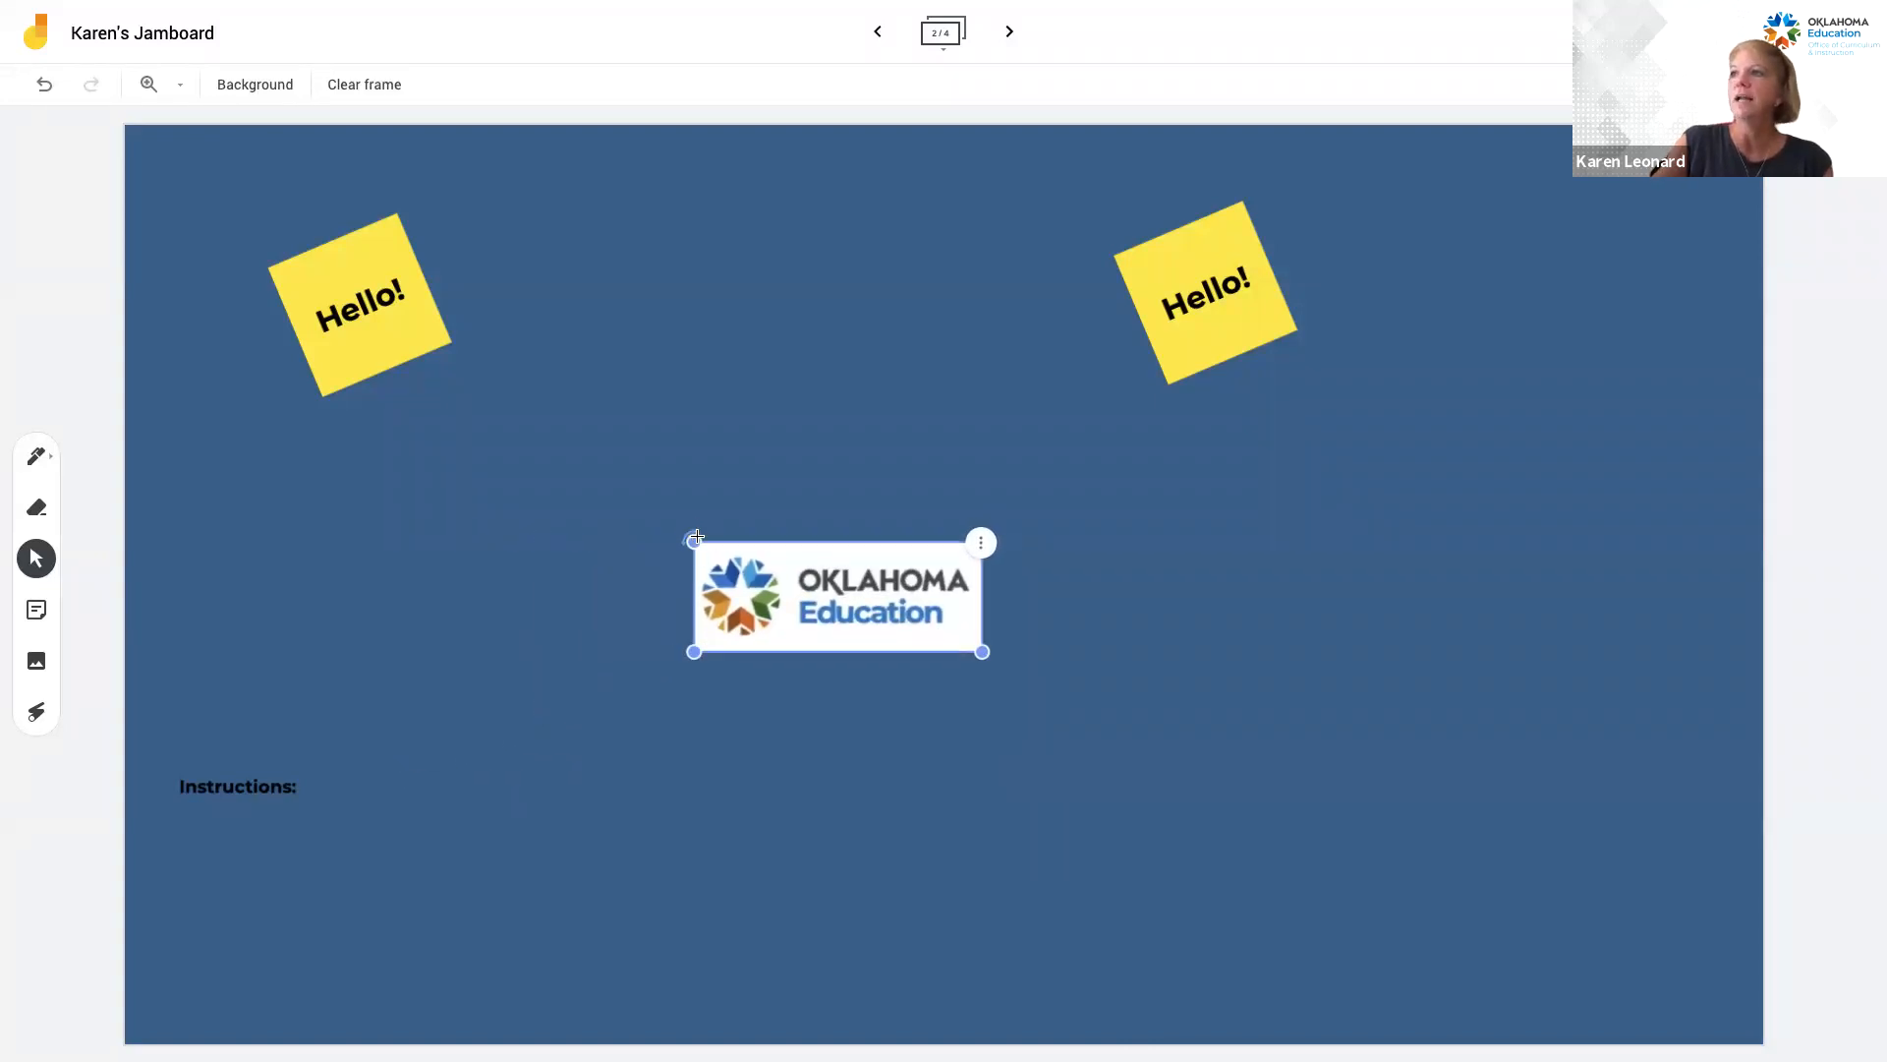
pyautogui.click(981, 542)
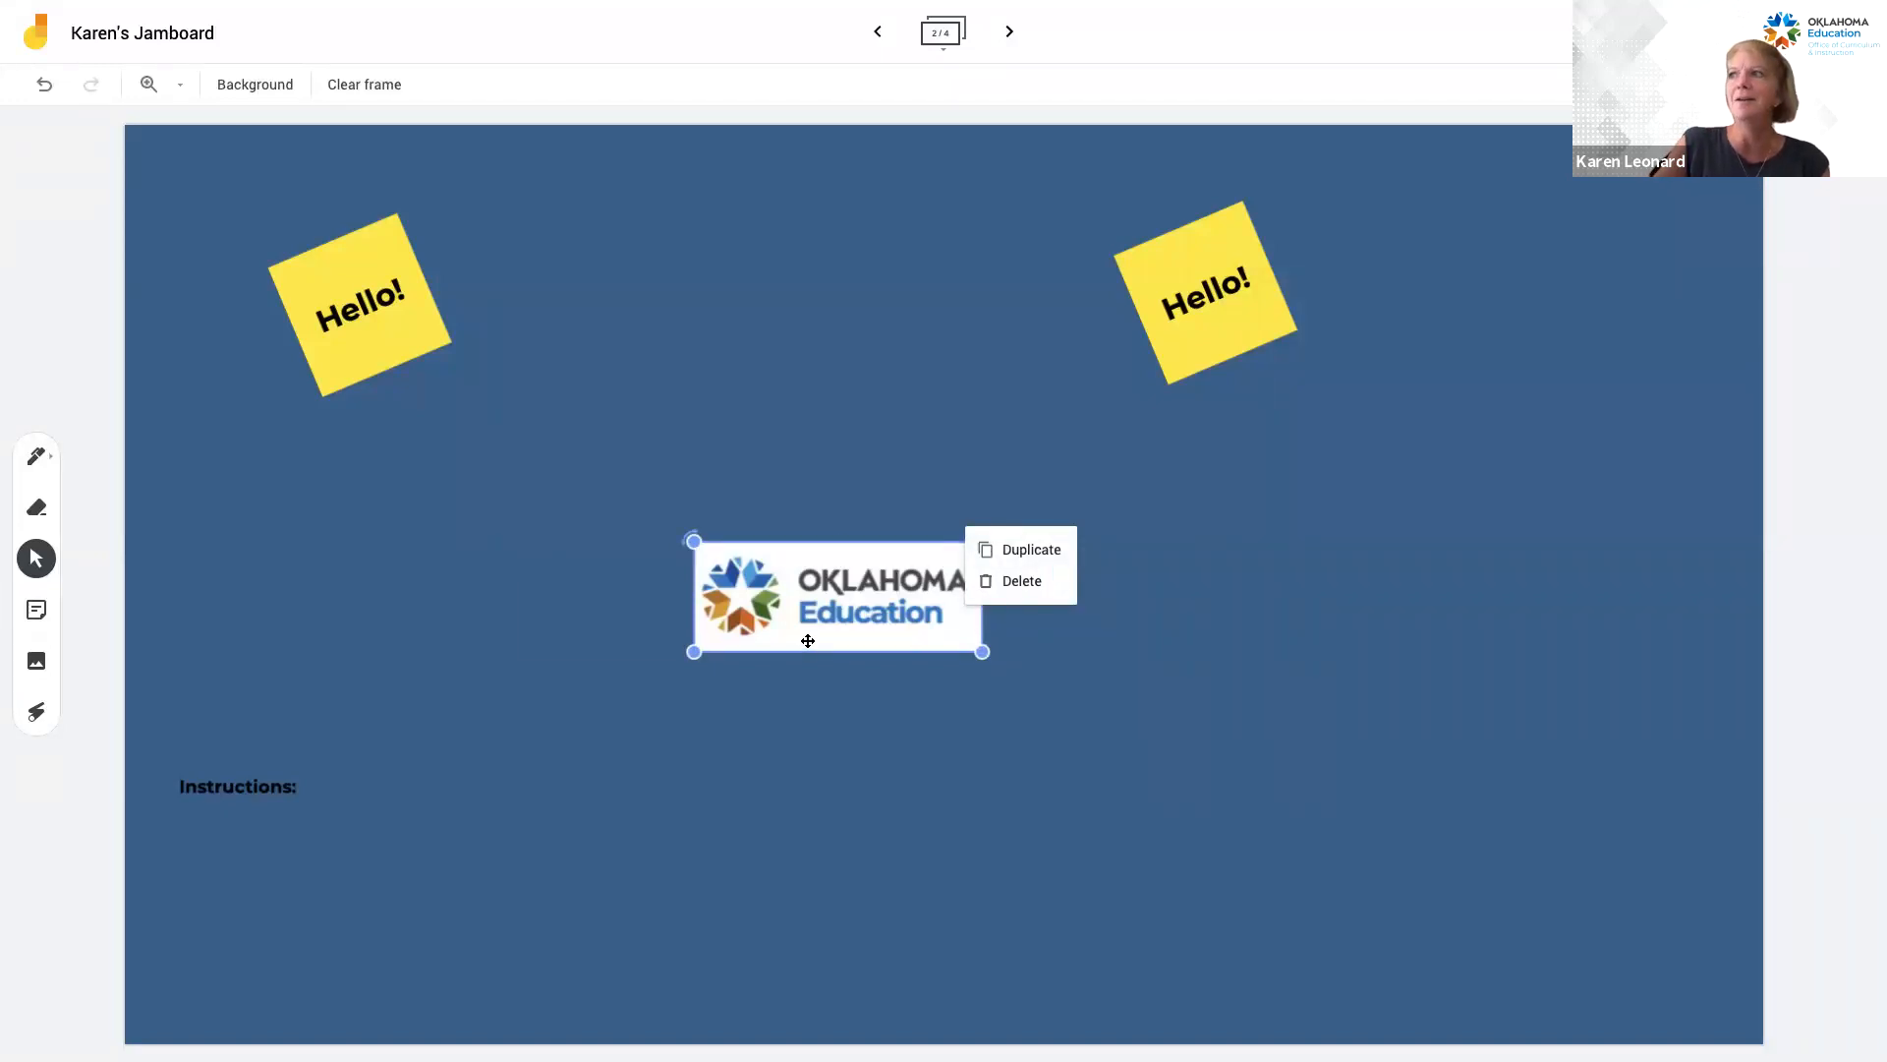
# Point out the area beside the Oklahoma Education logo with temporary laser strokes.
pyautogui.click(39, 708)
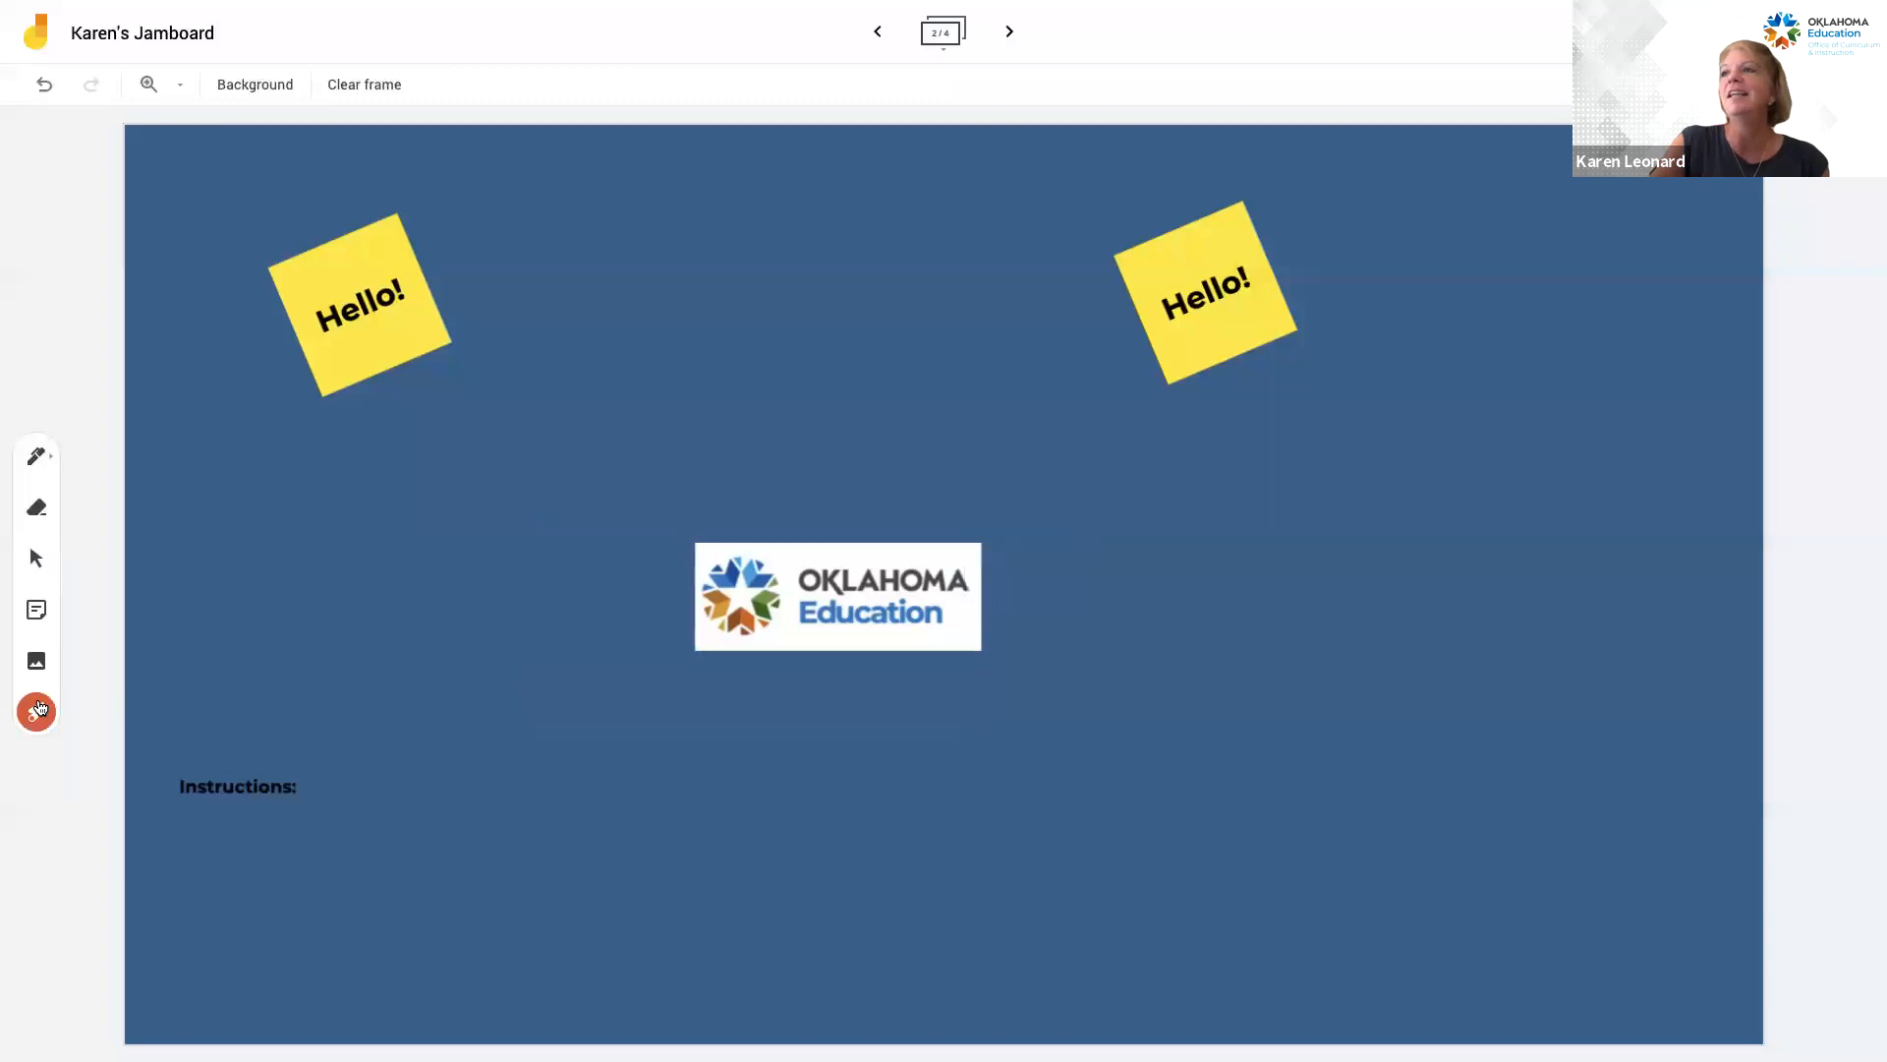
pyautogui.moveTo(392, 644); pyautogui.dragTo(674, 590)
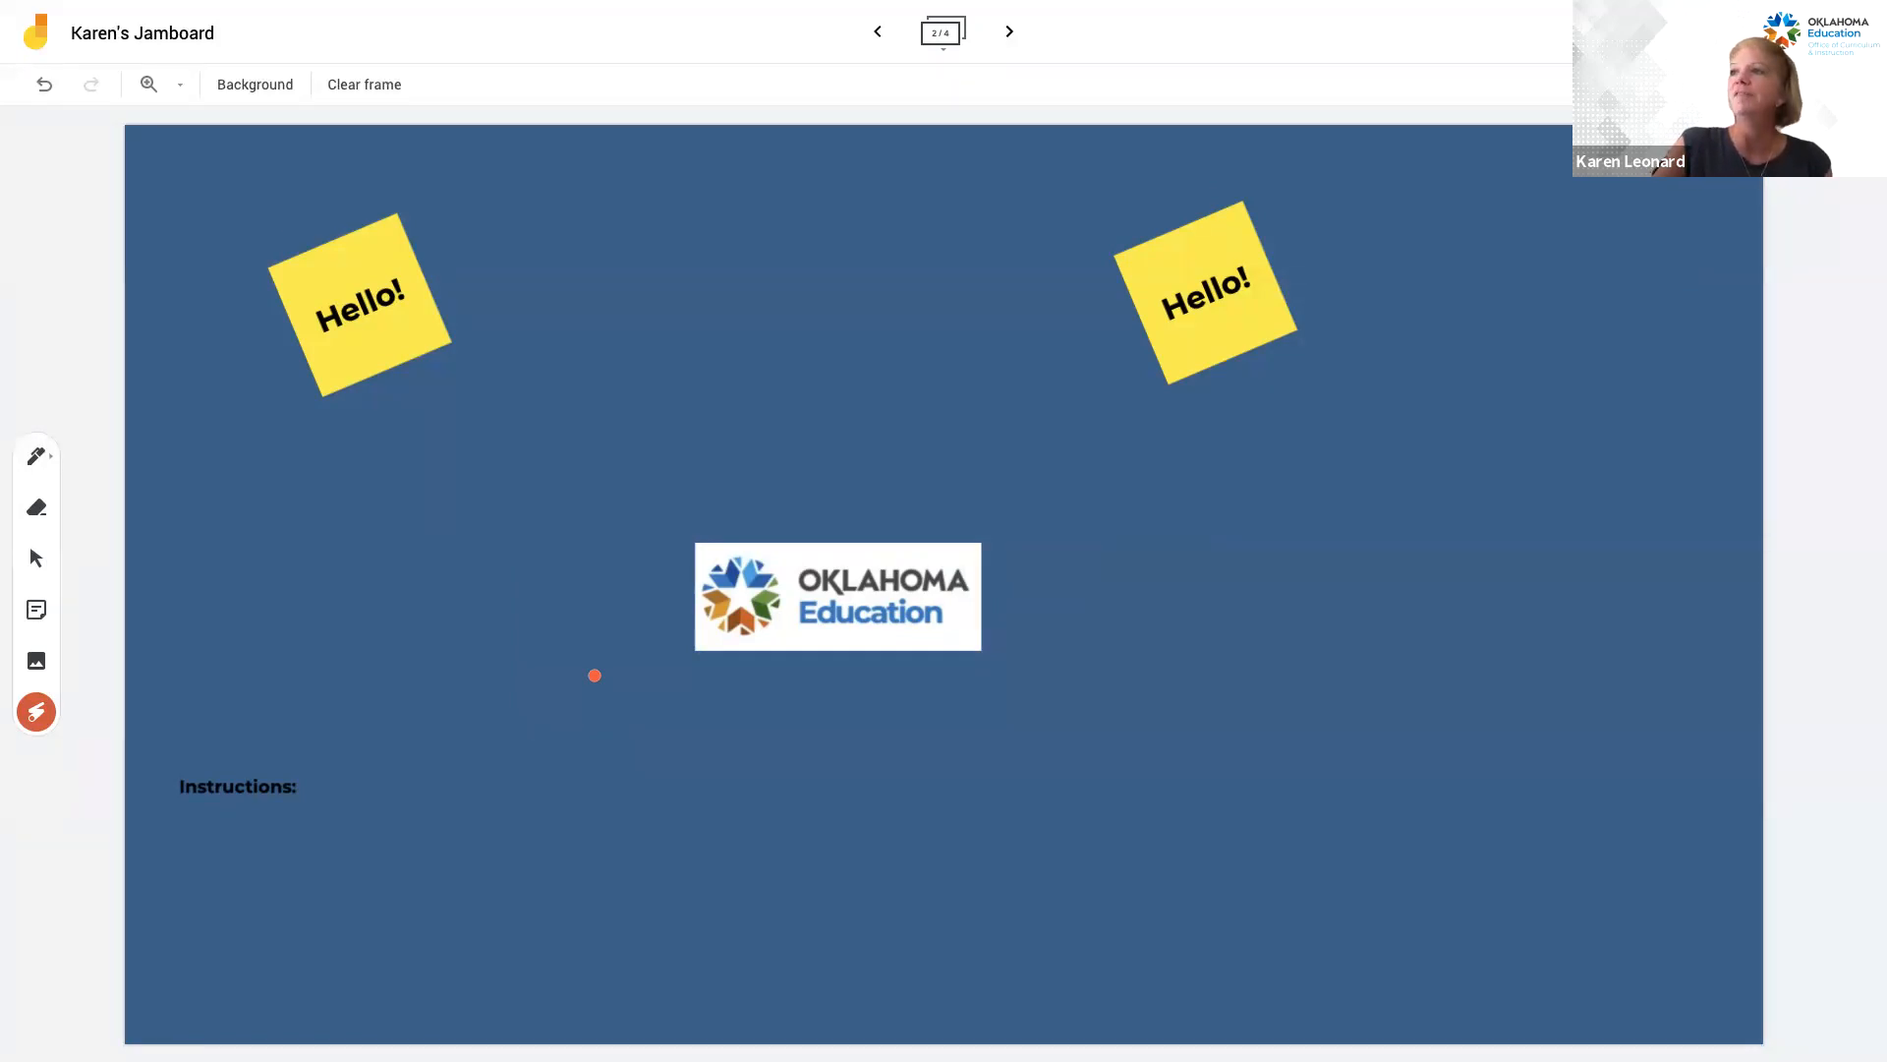
pyautogui.moveTo(637, 587)
pyautogui.mouseDown()
pyautogui.moveTo(776, 746)
pyautogui.moveTo(1025, 541)
pyautogui.moveTo(667, 550)
pyautogui.moveTo(656, 694)
pyautogui.mouseUp()
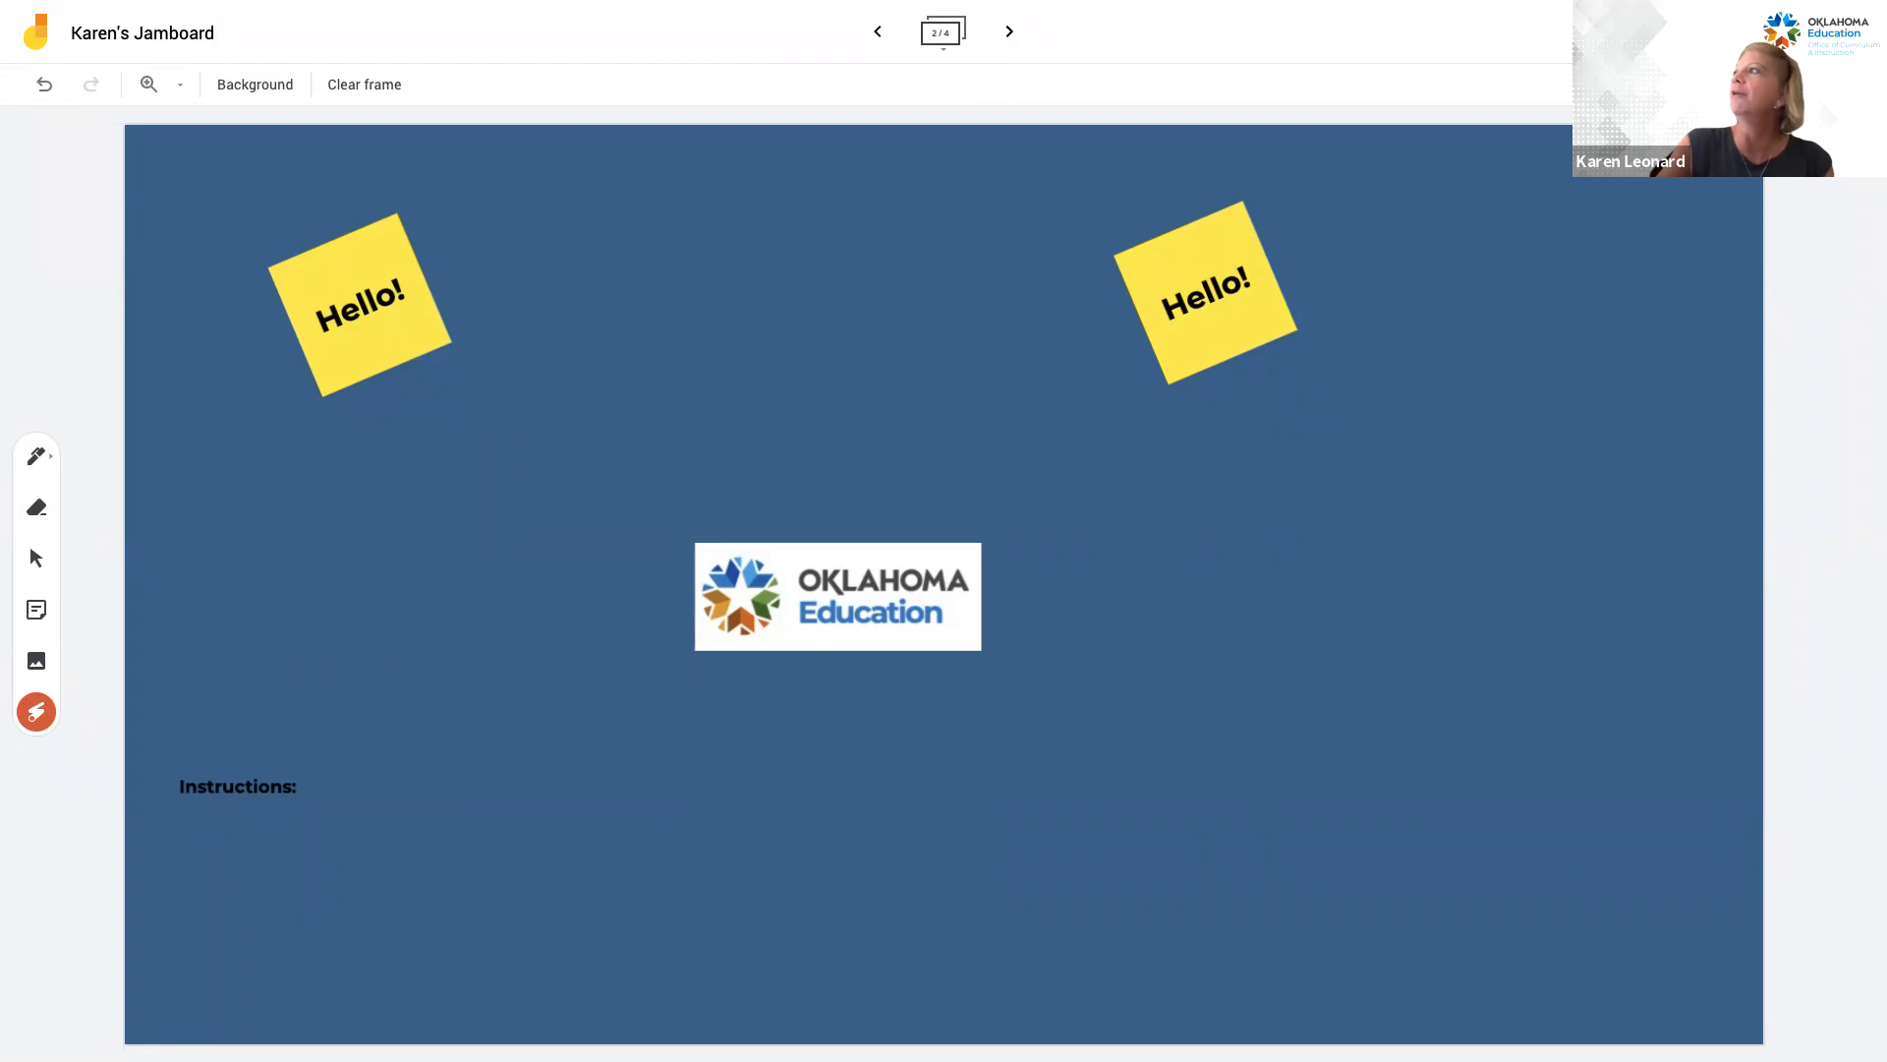
# Review the board's file options without choosing any, and return to the frame.
pyautogui.click(1707, 32)
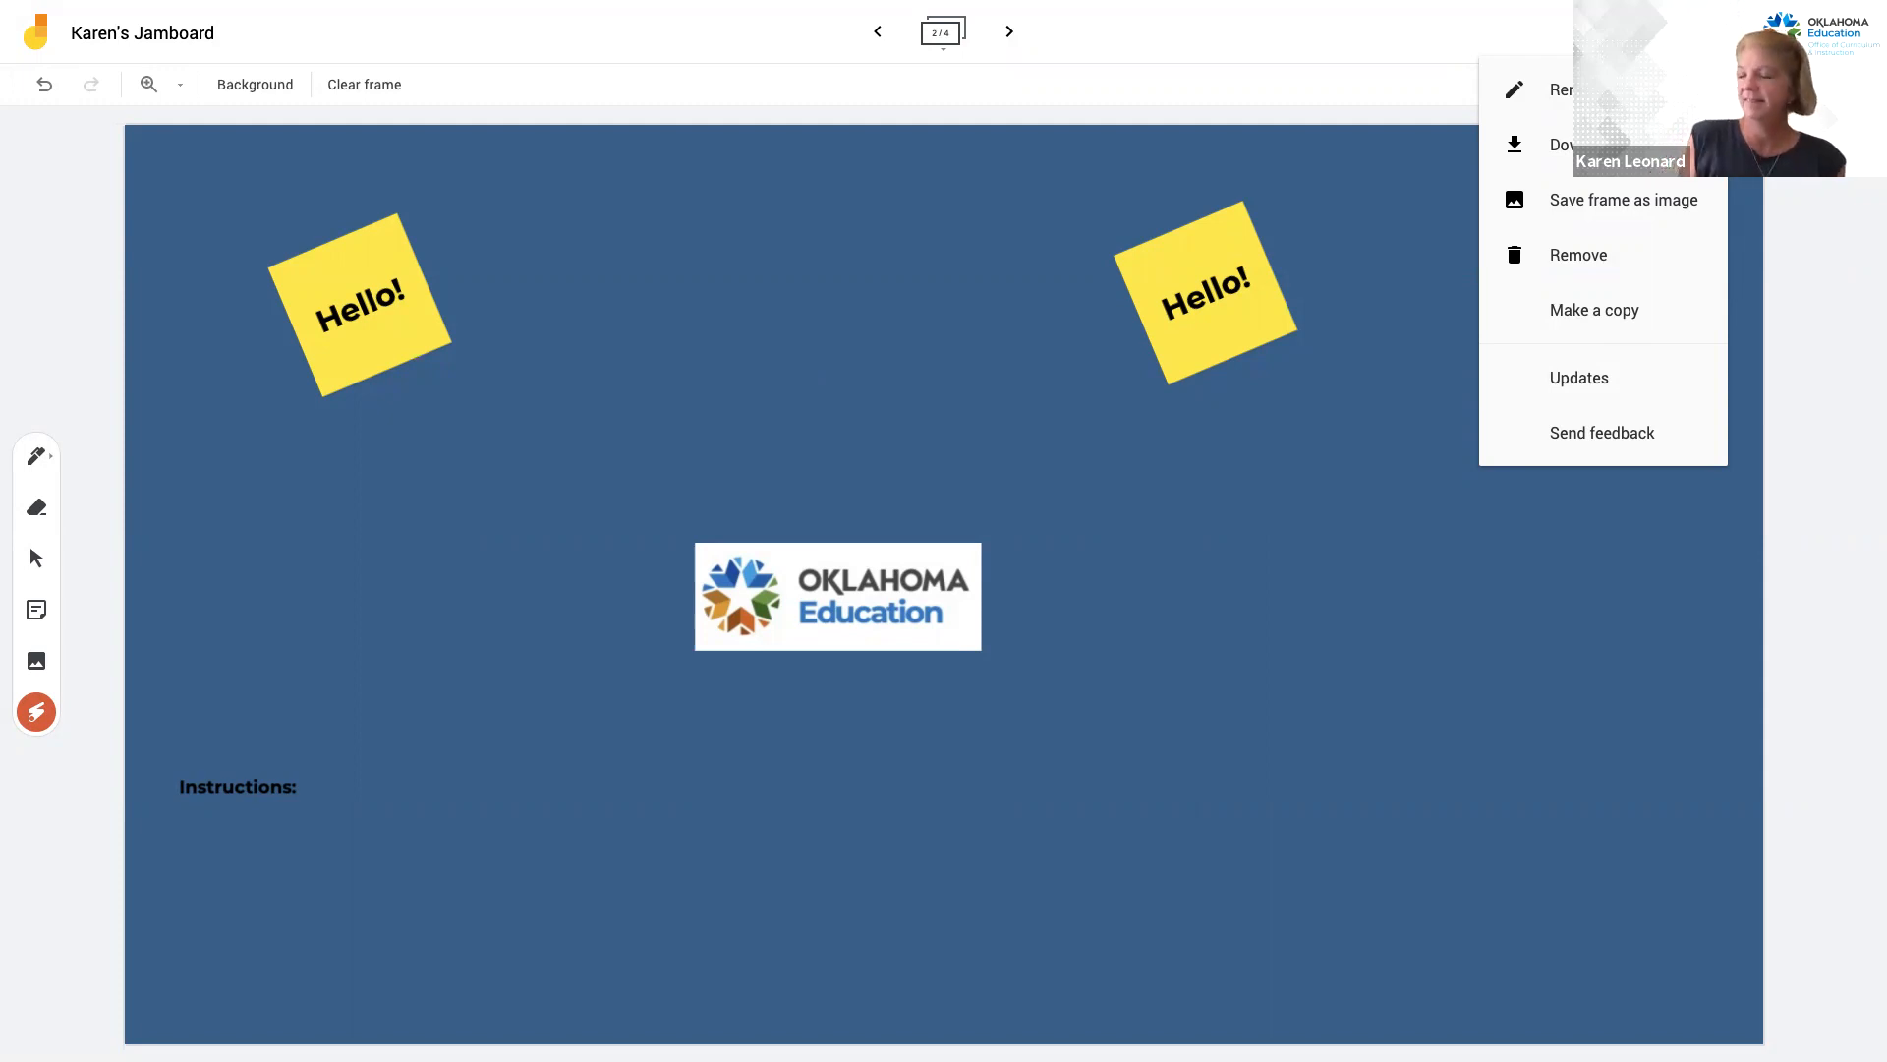
pyautogui.click(197, 106)
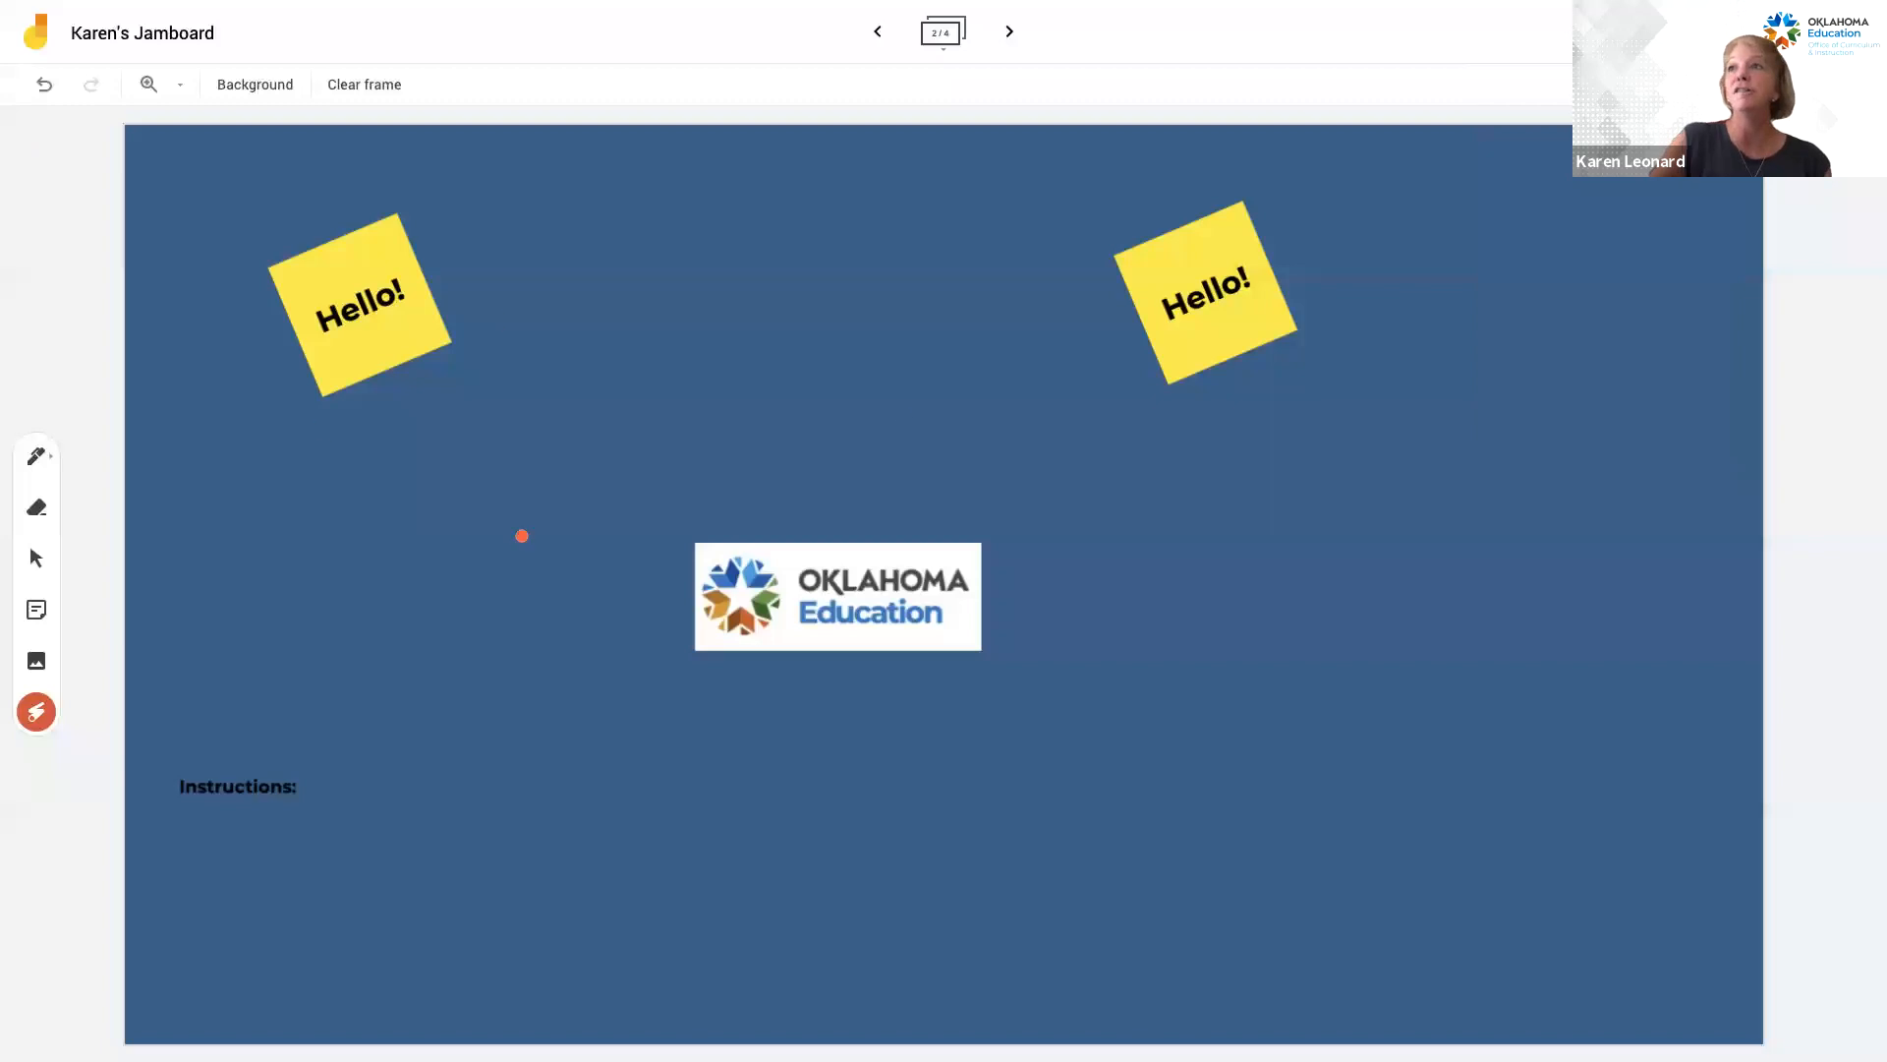
# Share the board by link, giving anyone with the link Editor access.
pyautogui.moveTo(1612, 2)
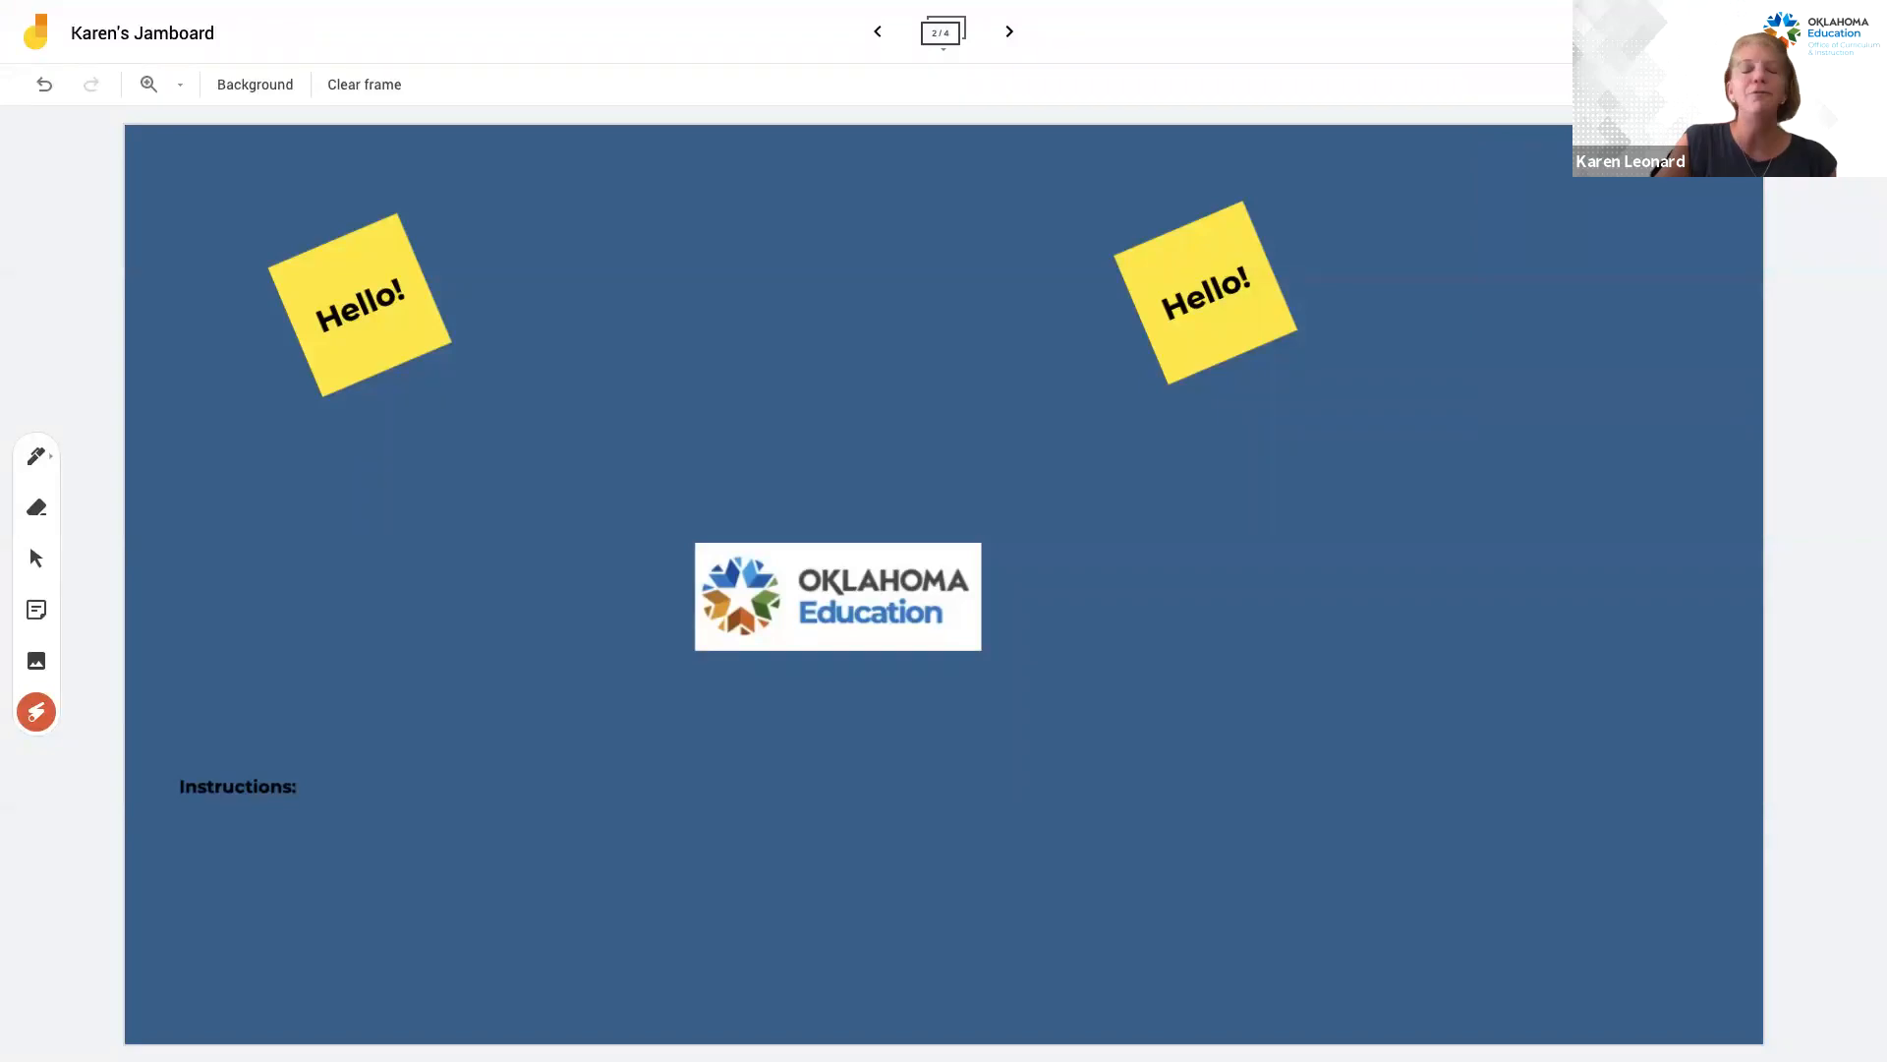
pyautogui.click(1769, 33)
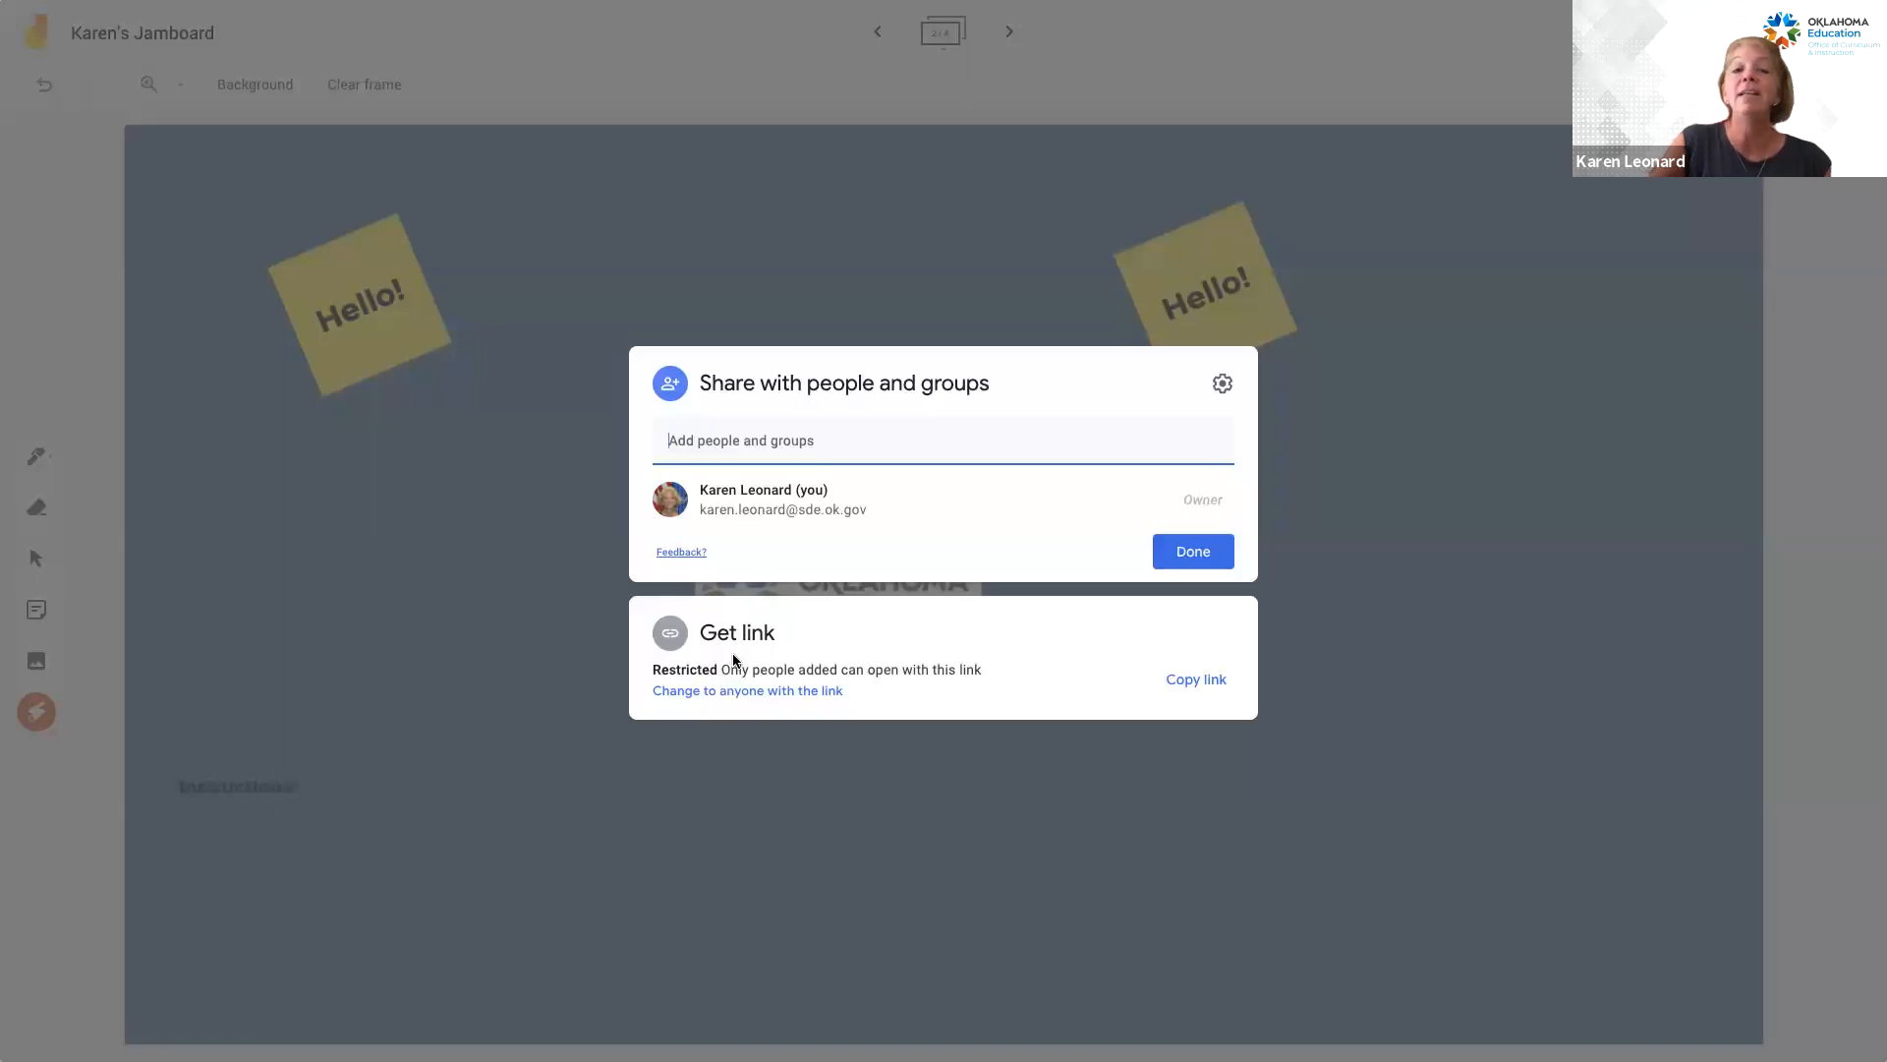
pyautogui.click(665, 693)
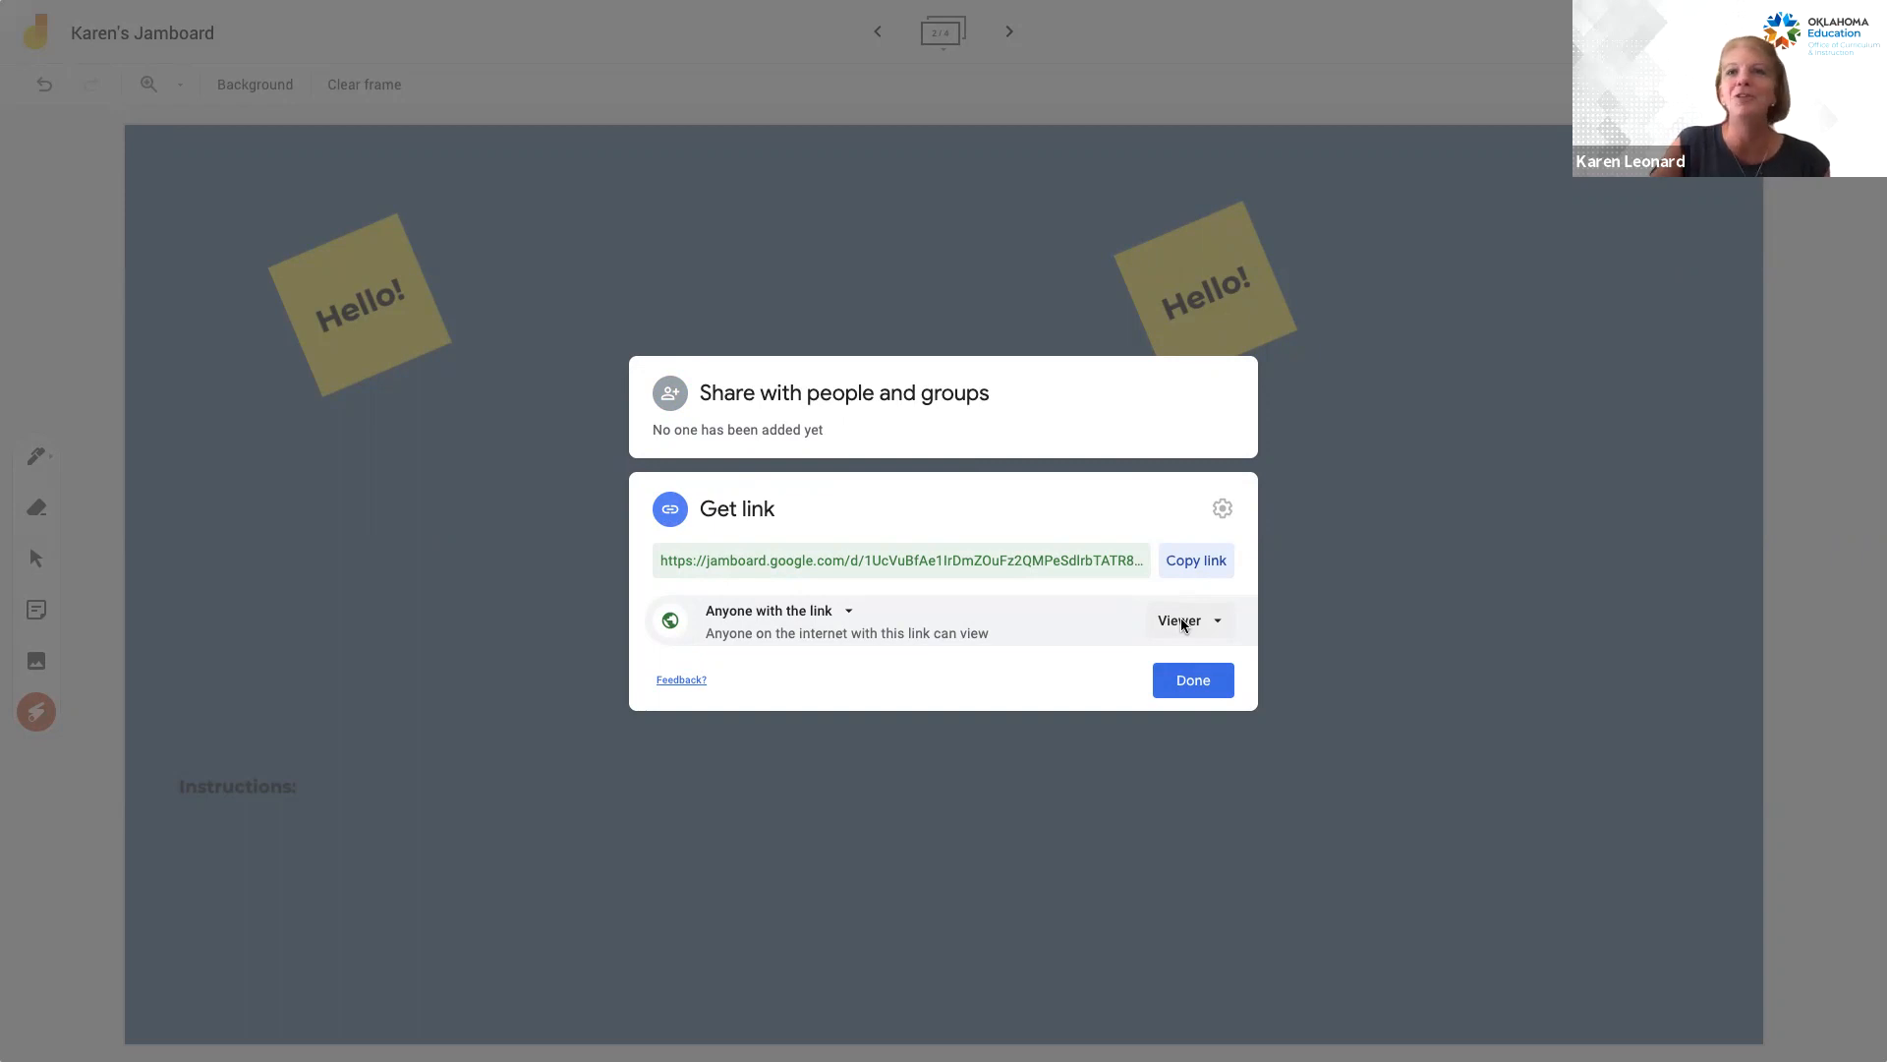
pyautogui.click(1183, 623)
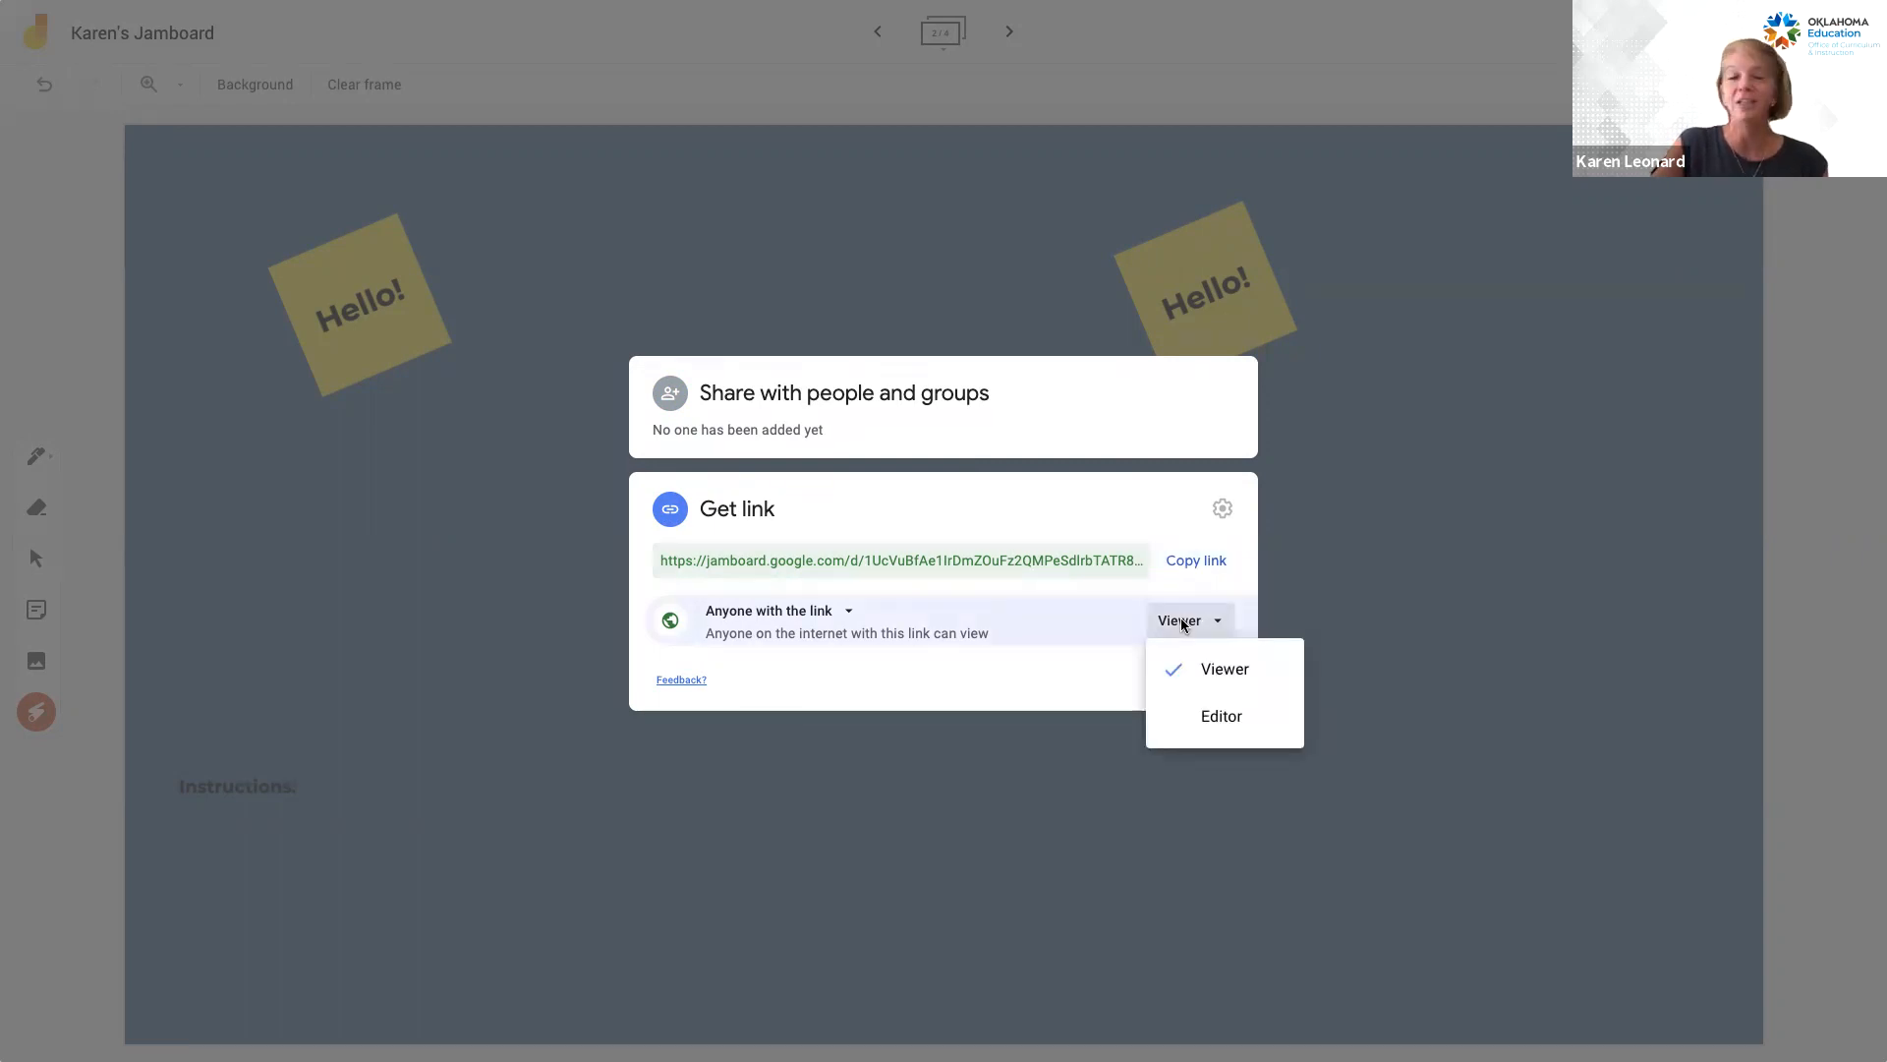
pyautogui.click(1193, 722)
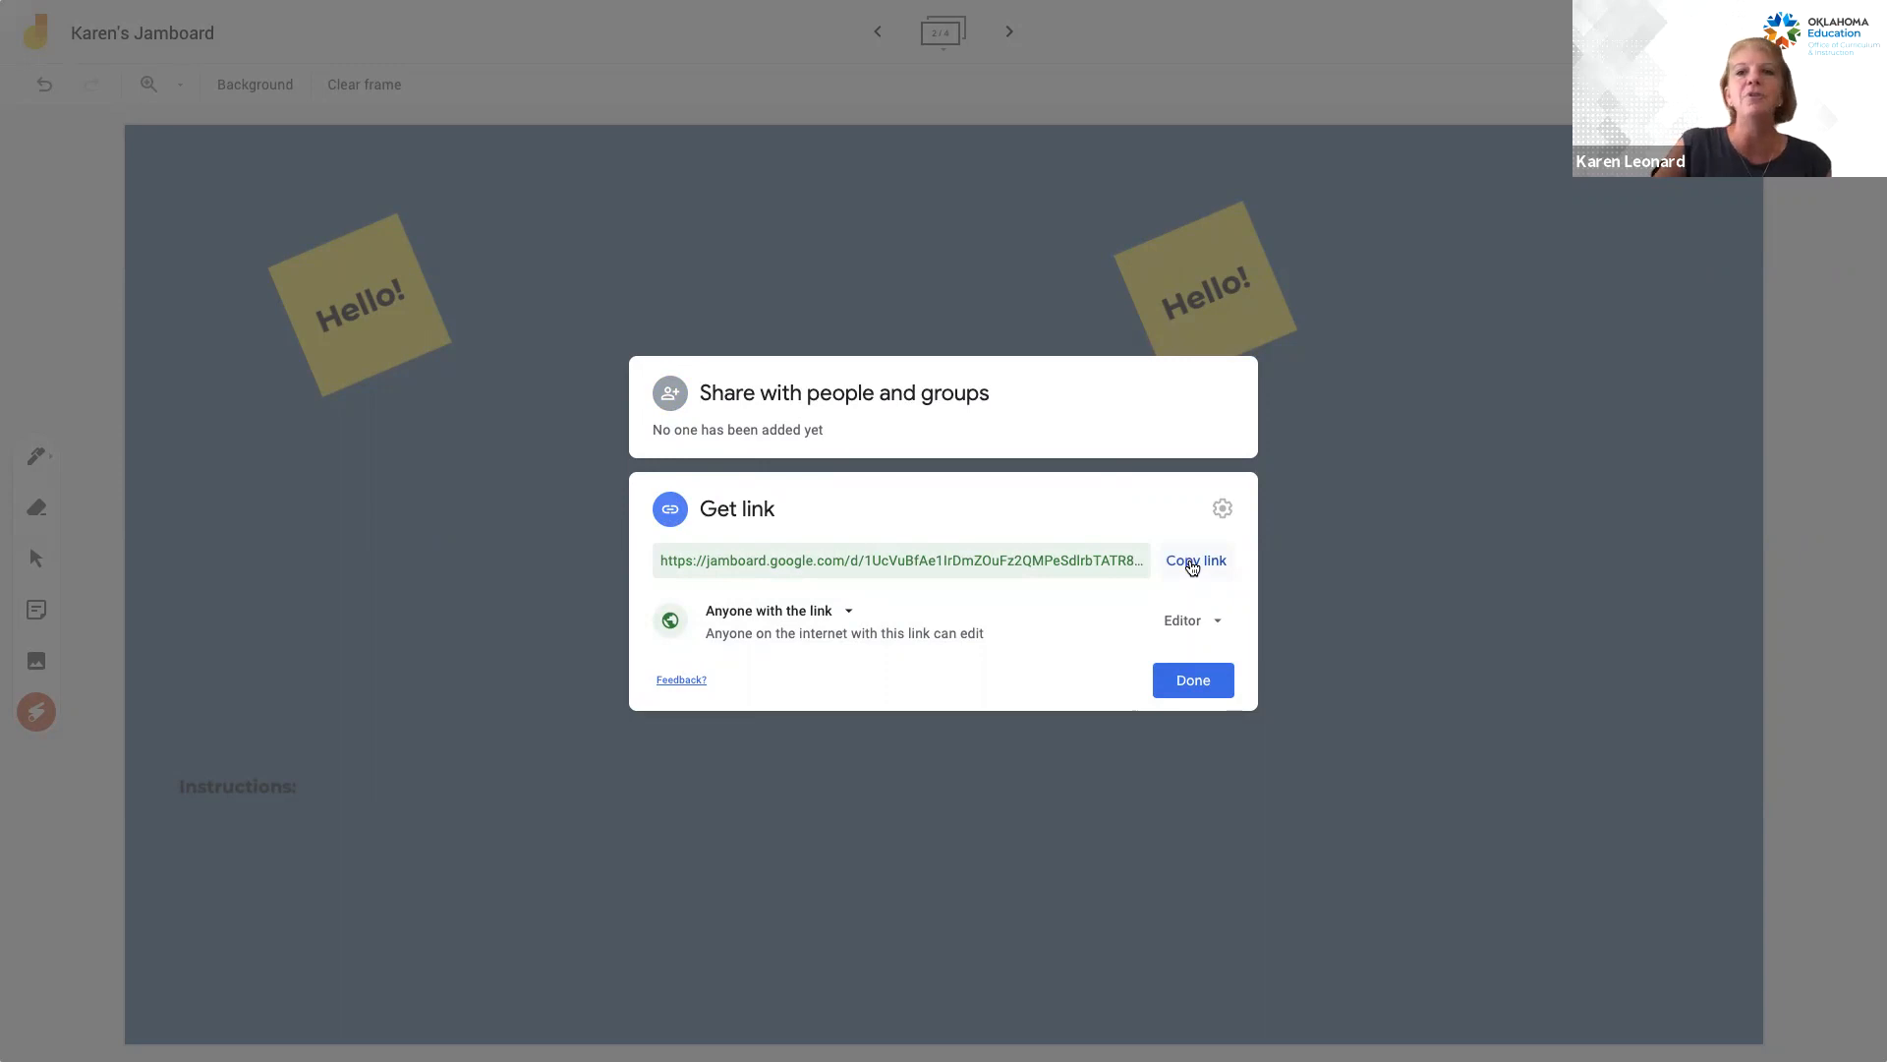
pyautogui.click(1193, 681)
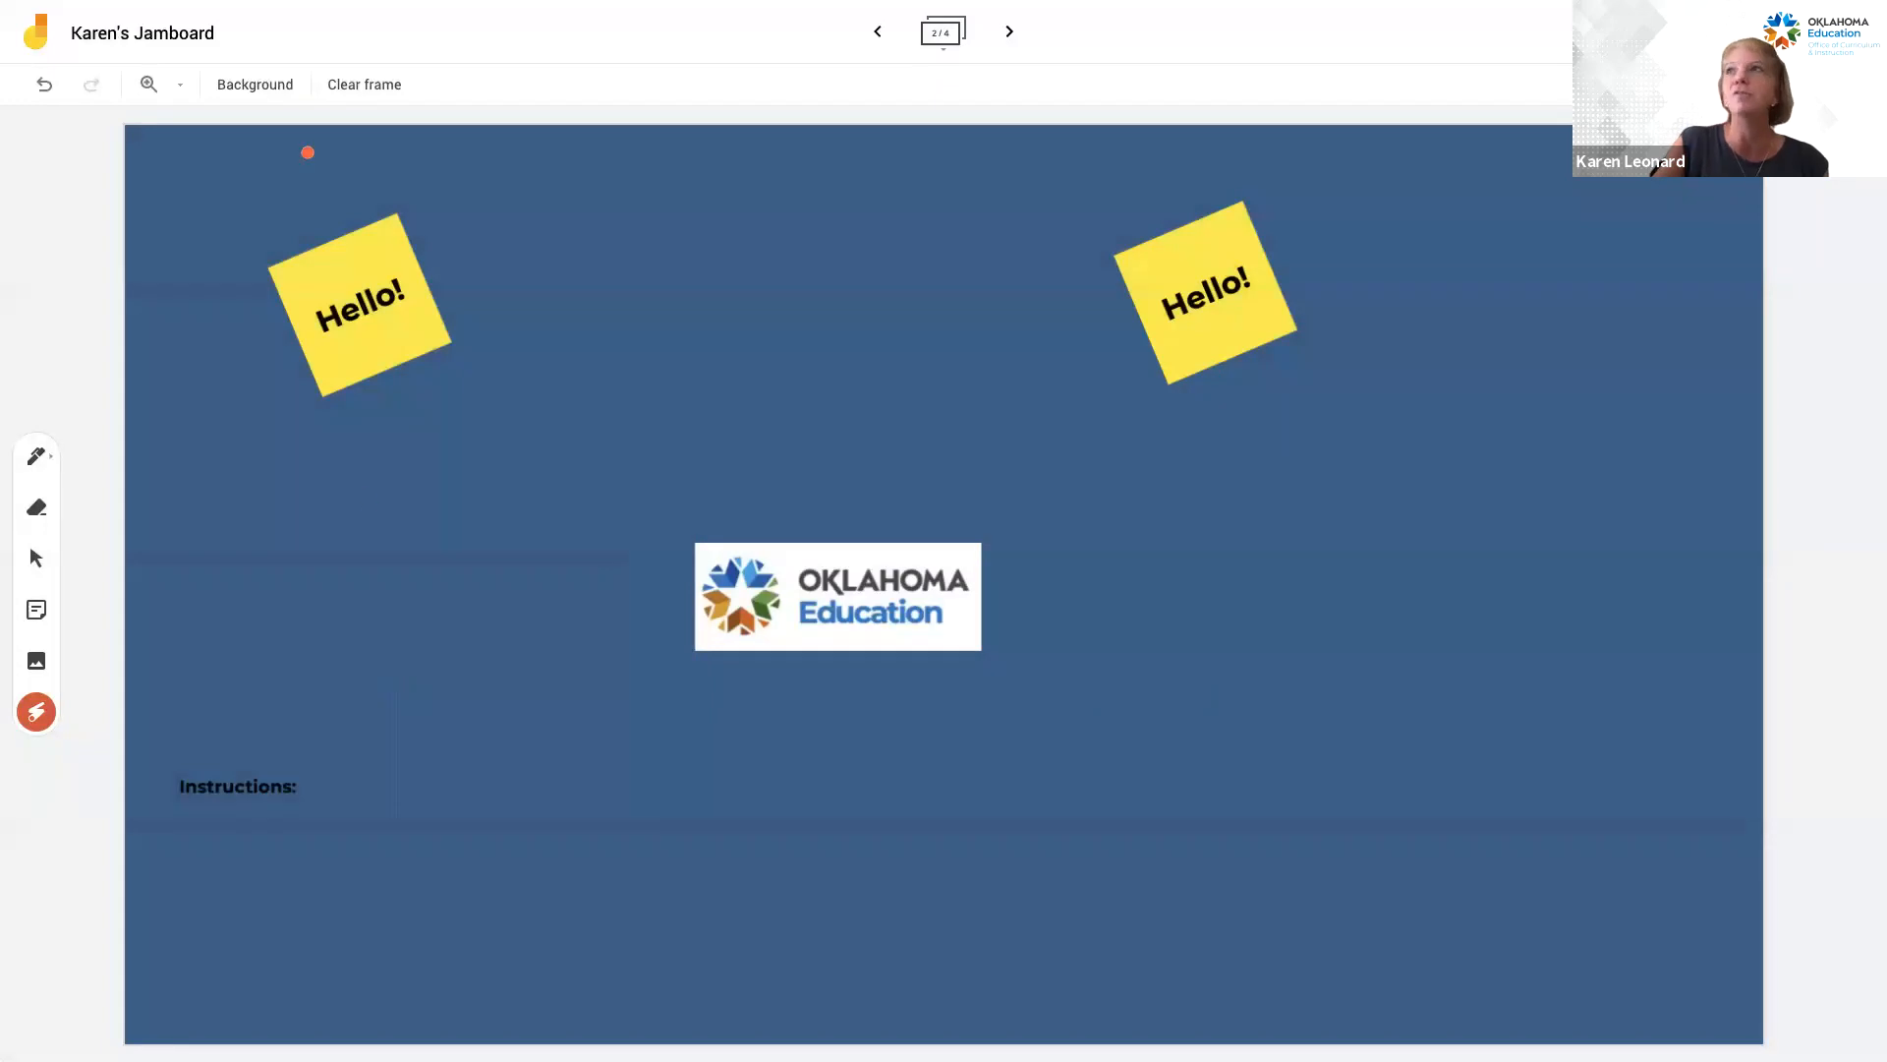
pyautogui.moveTo(118, 2)
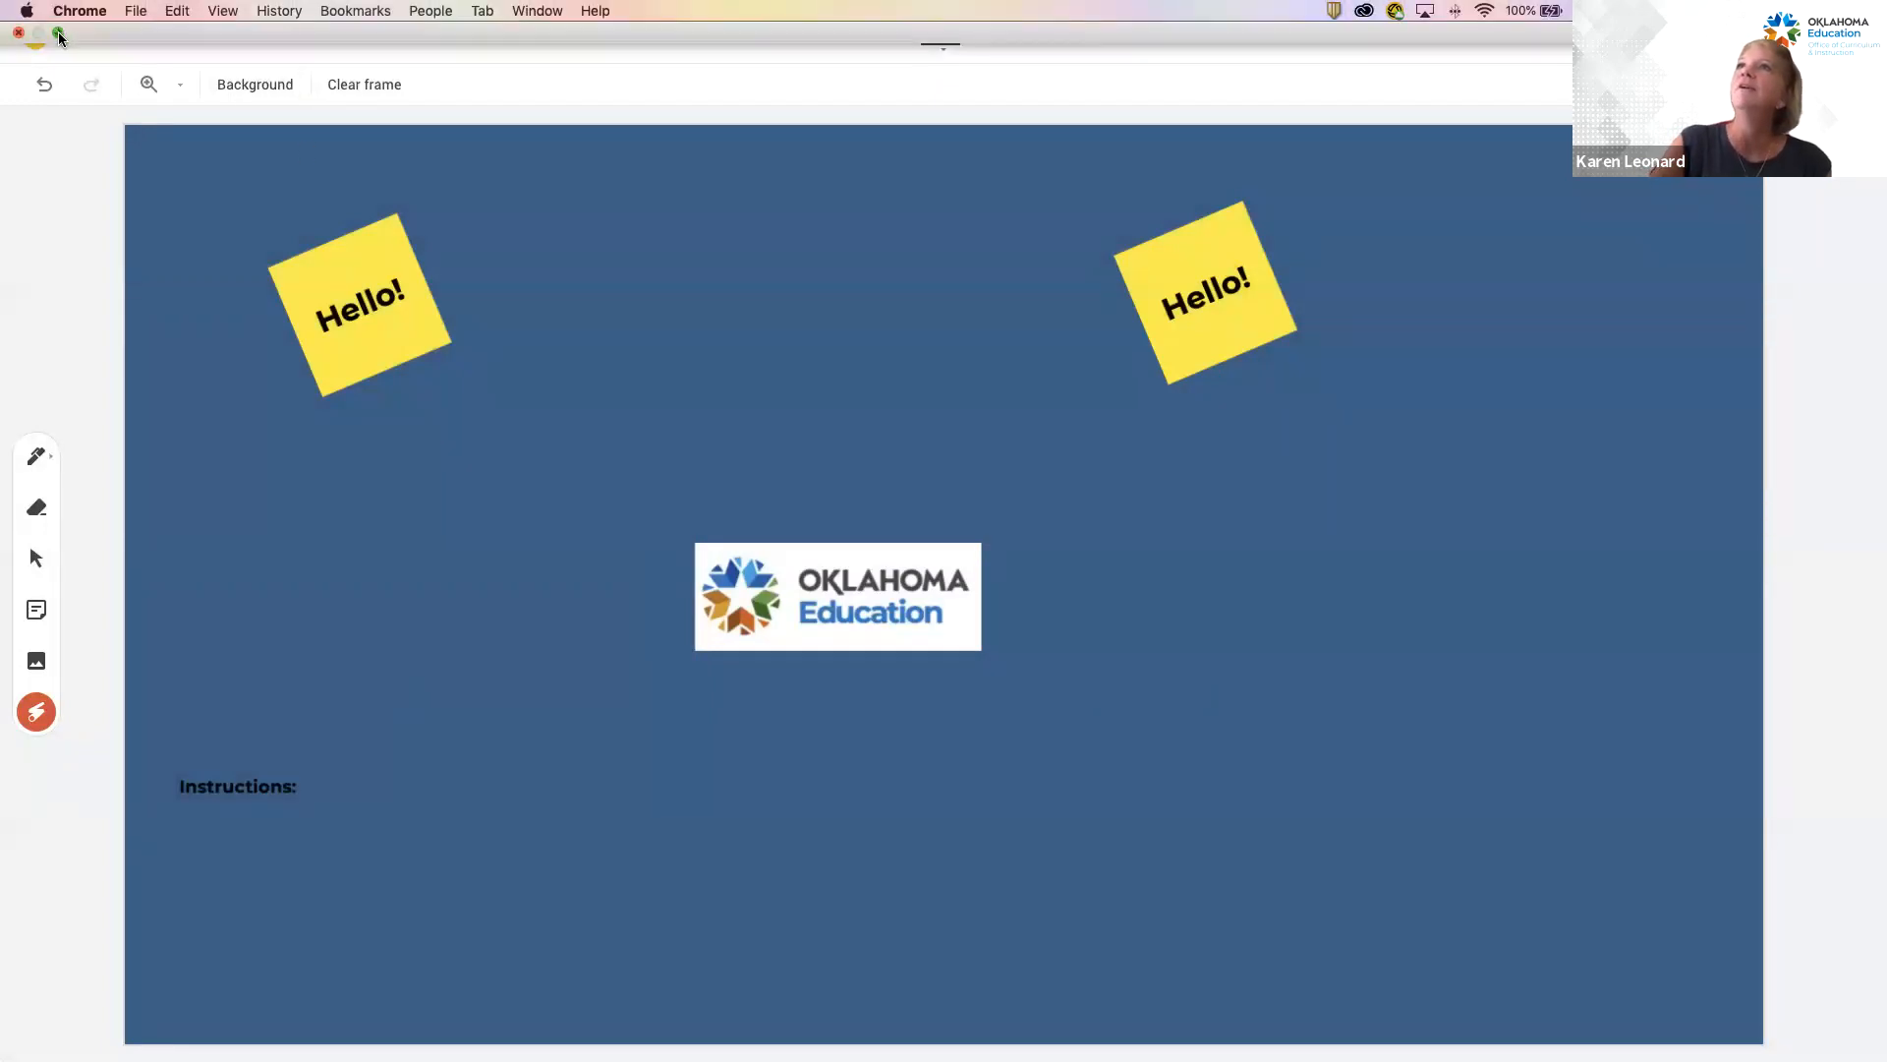
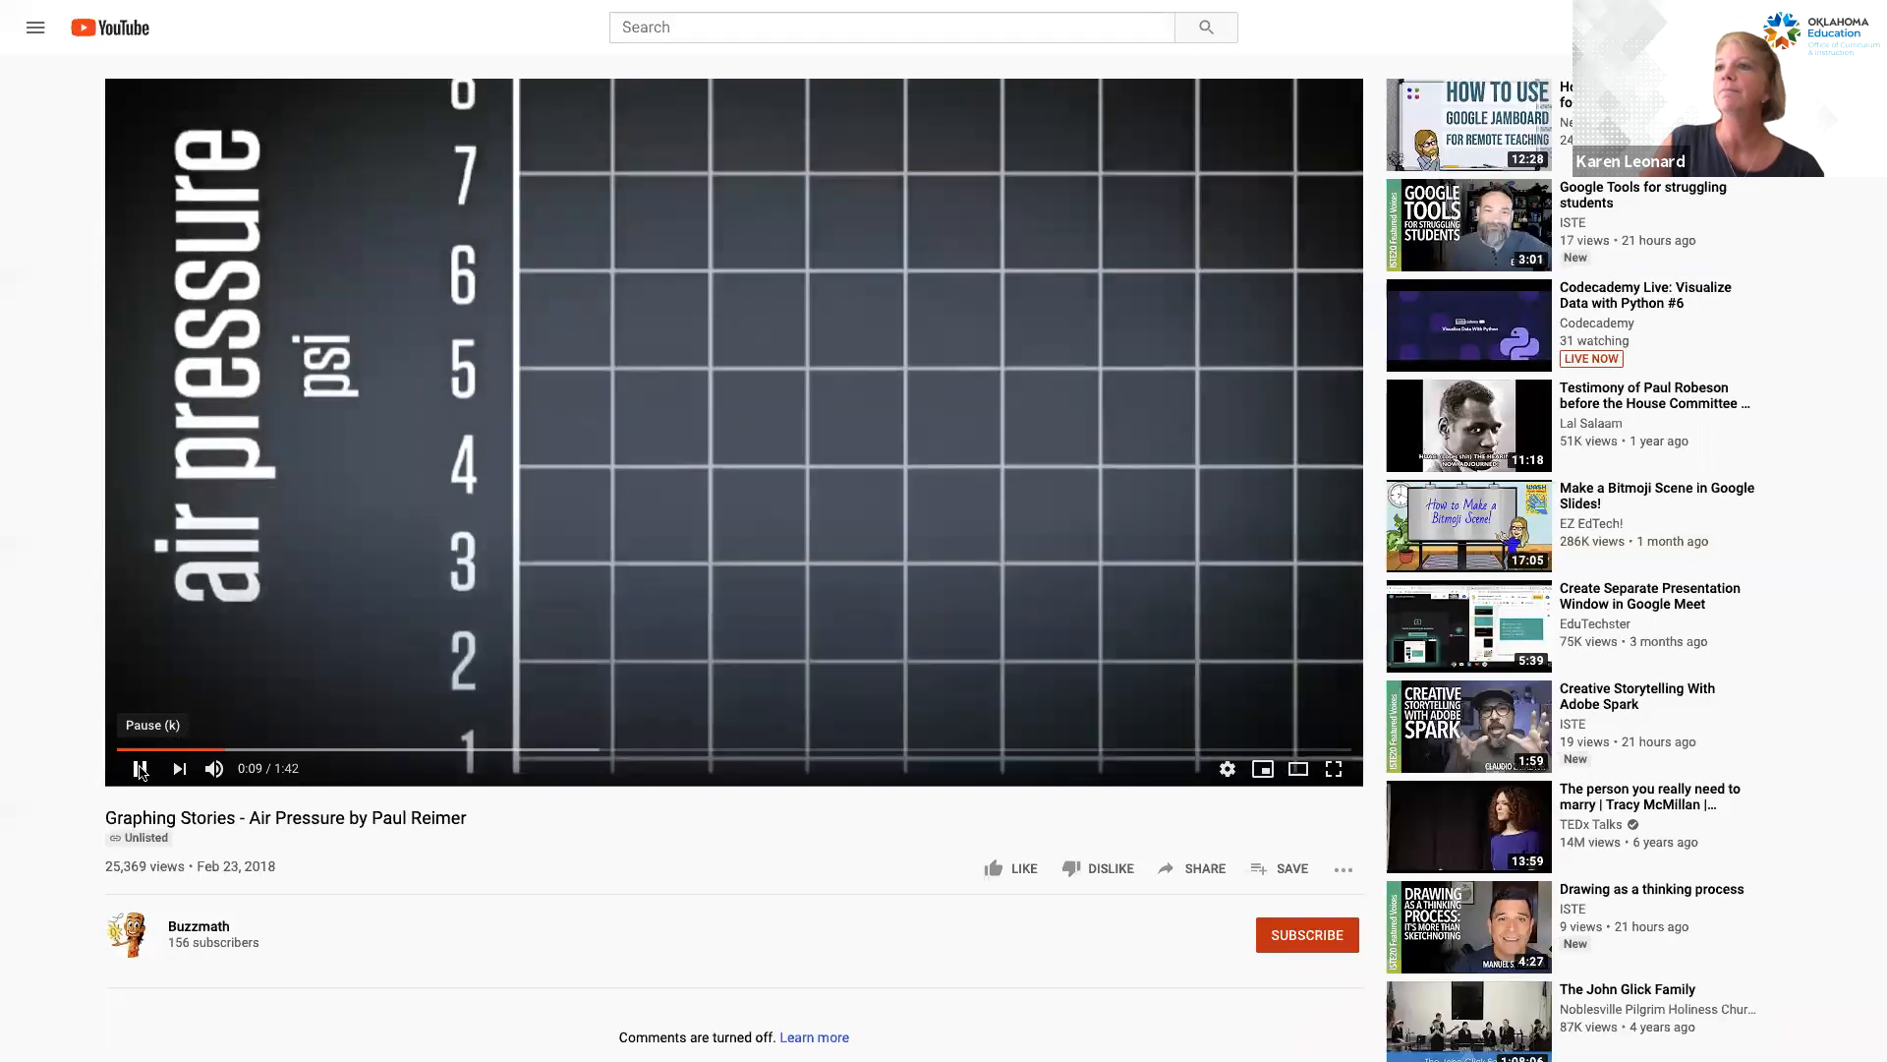
# Pause the Graphing Stories air pressure video and return to the "Other Ideas" slide in full screen.
pyautogui.click(140, 768)
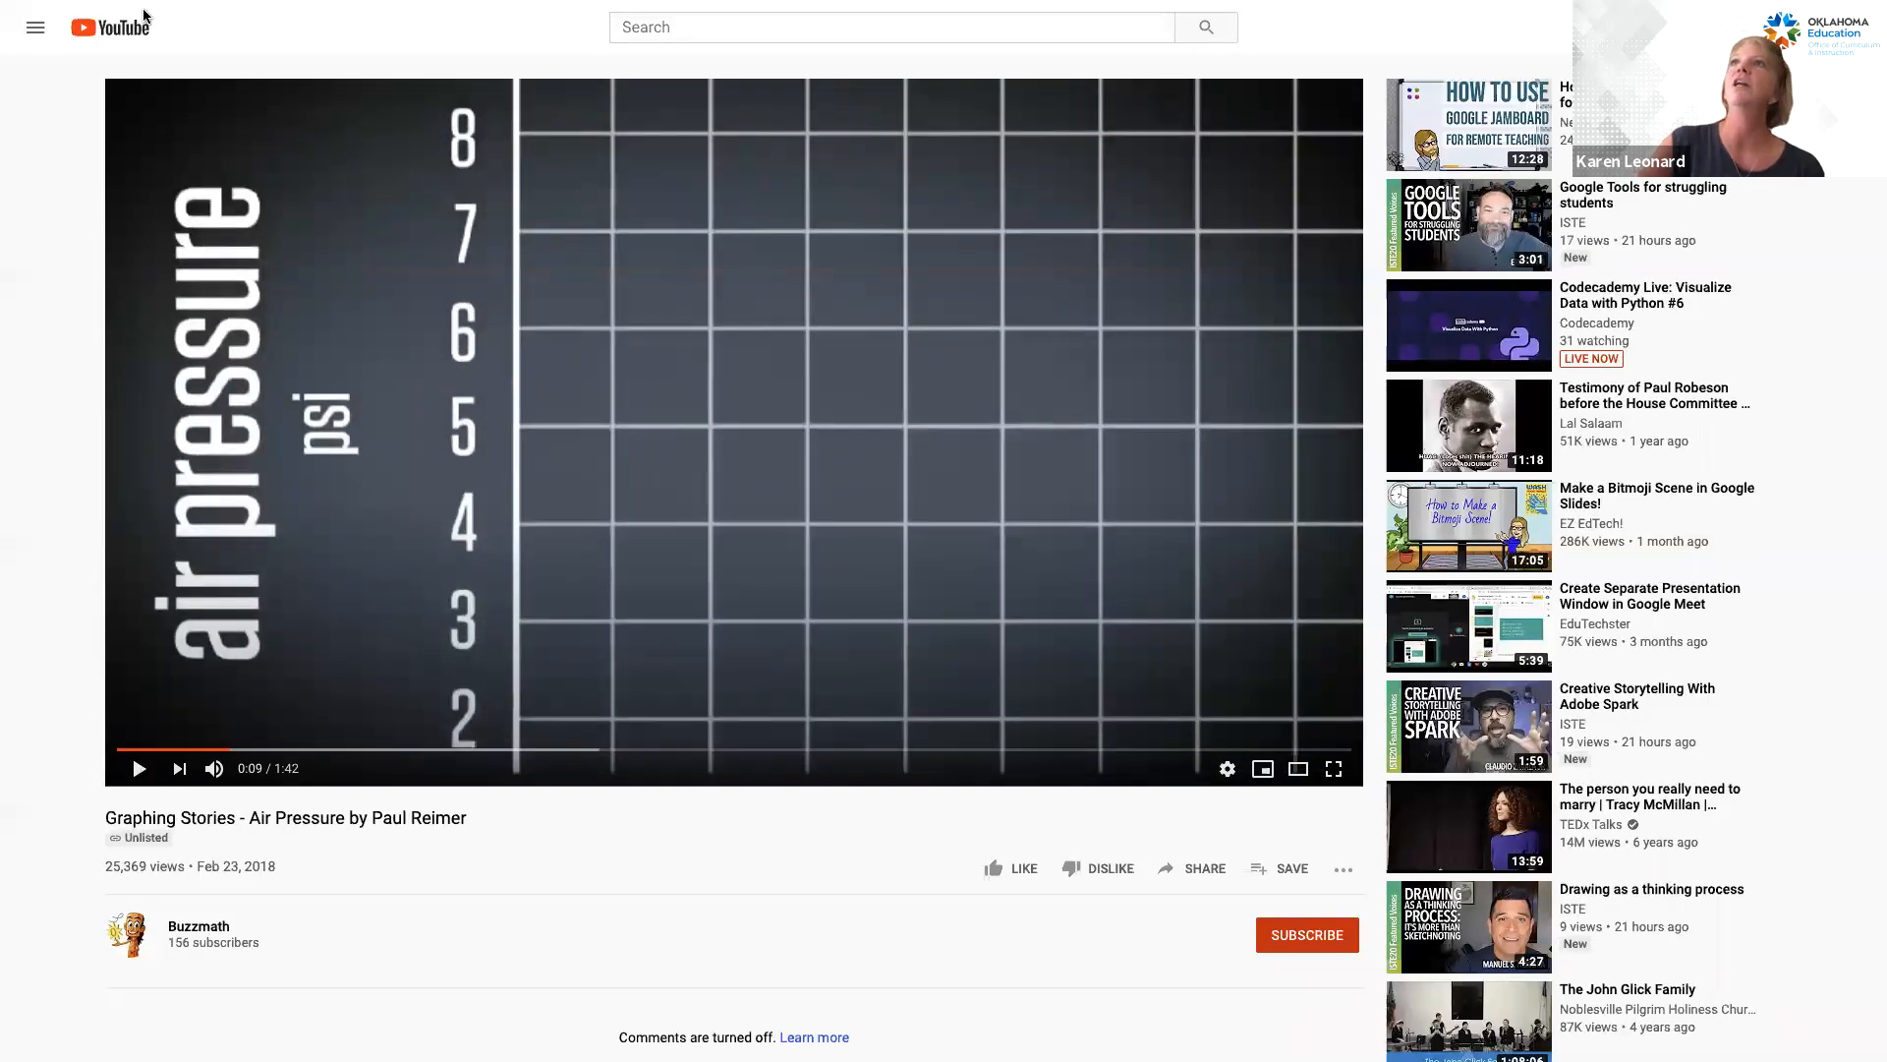
pyautogui.moveTo(141, 2)
pyautogui.click(58, 33)
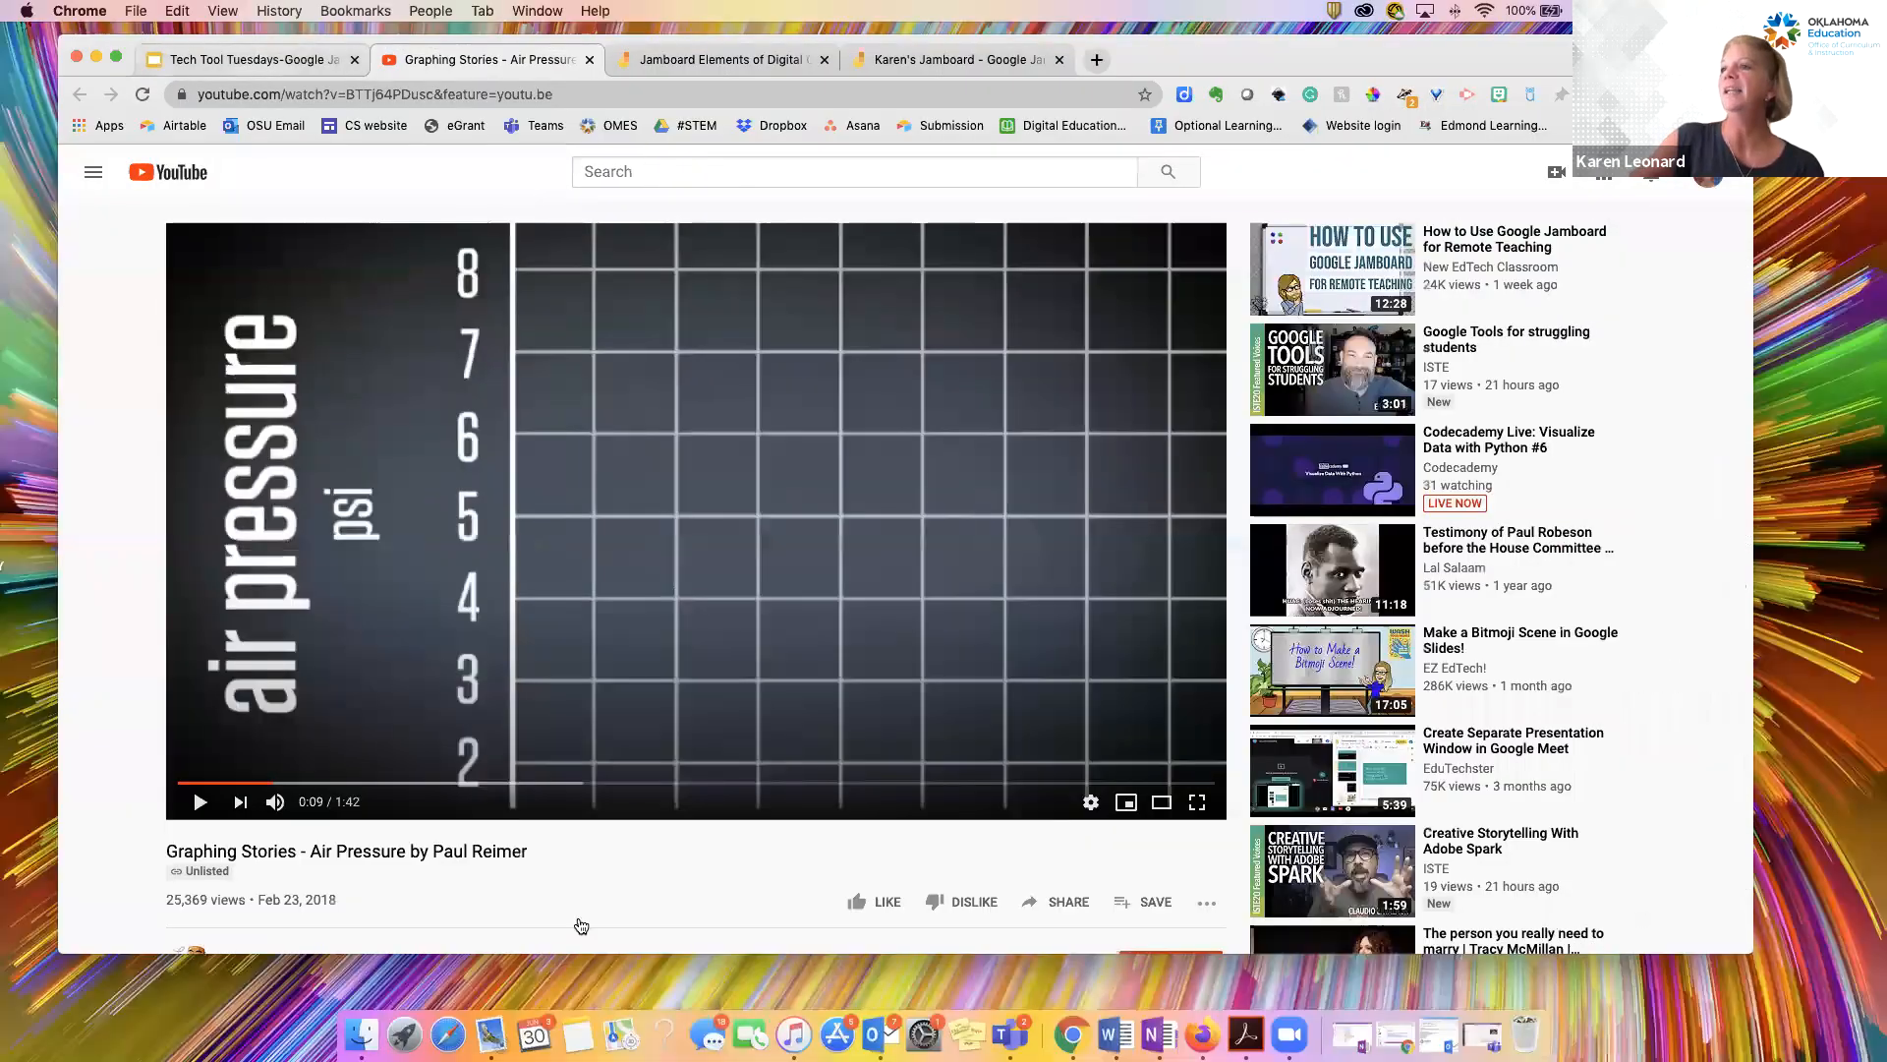
pyautogui.click(251, 61)
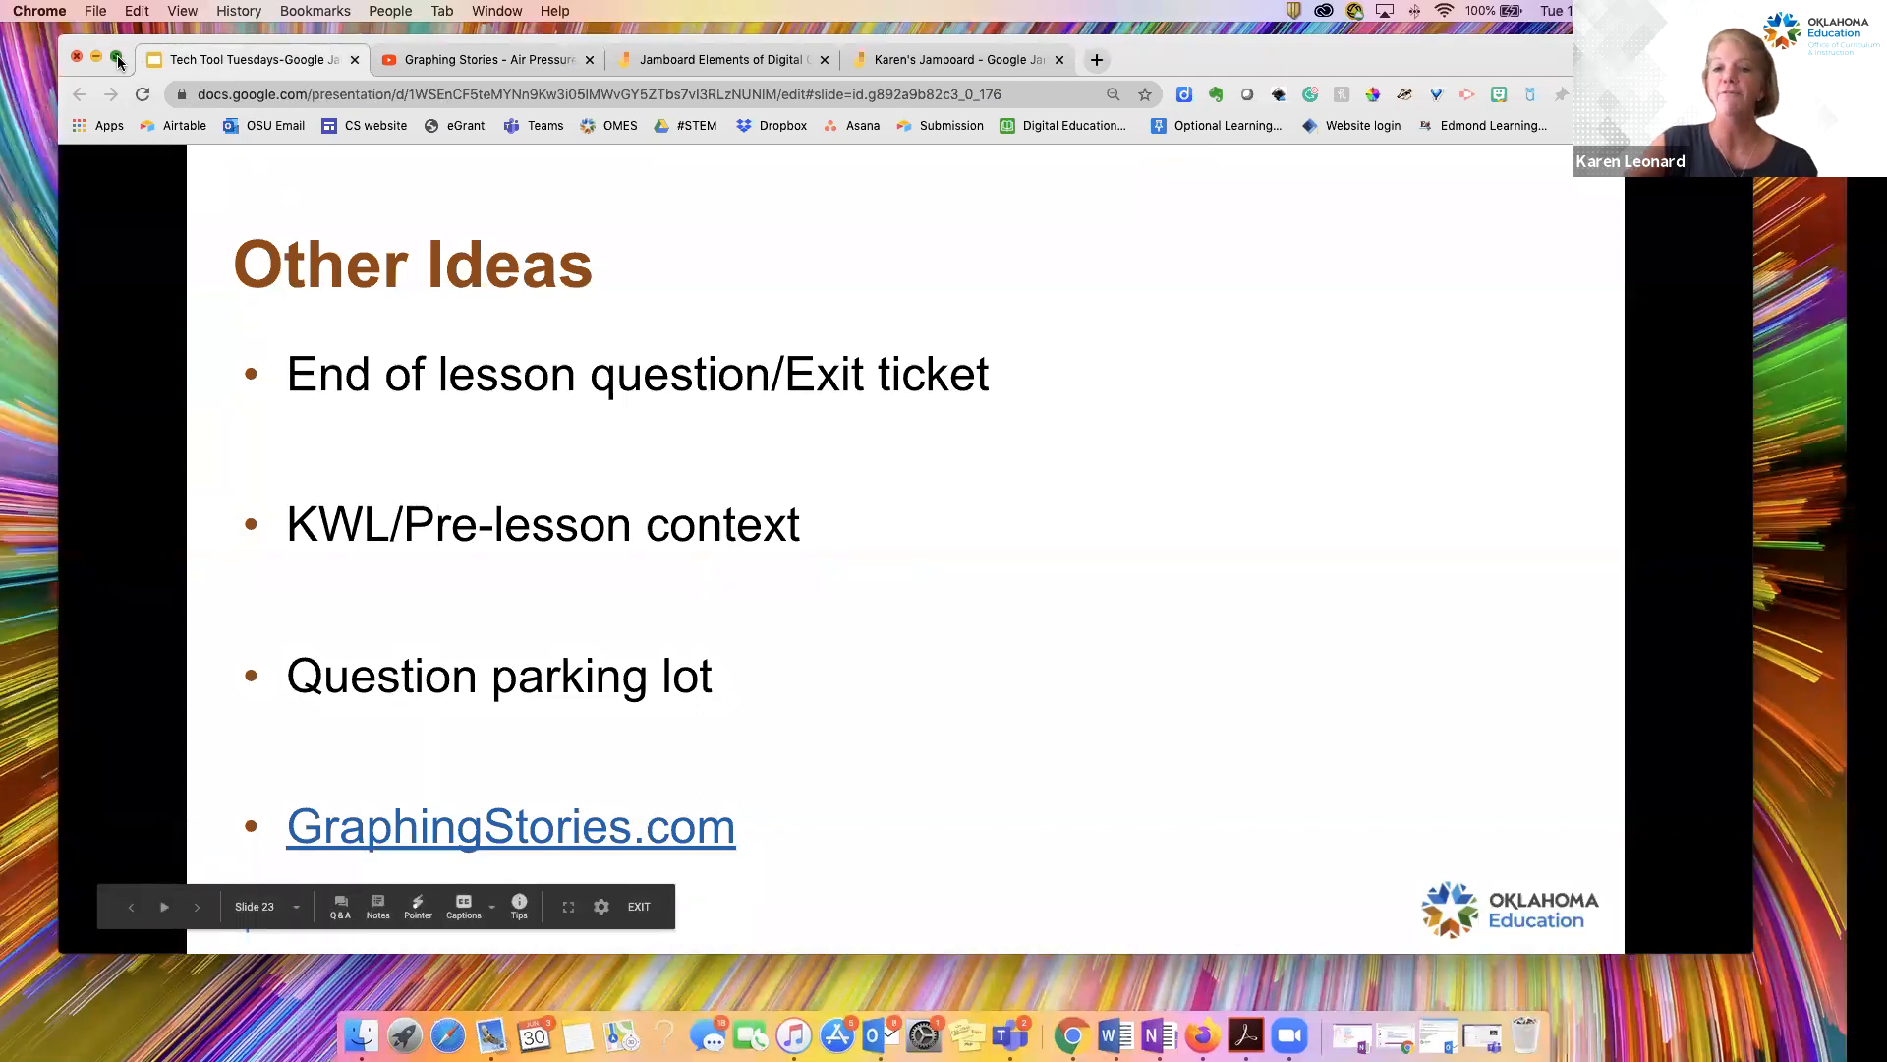
pyautogui.click(118, 61)
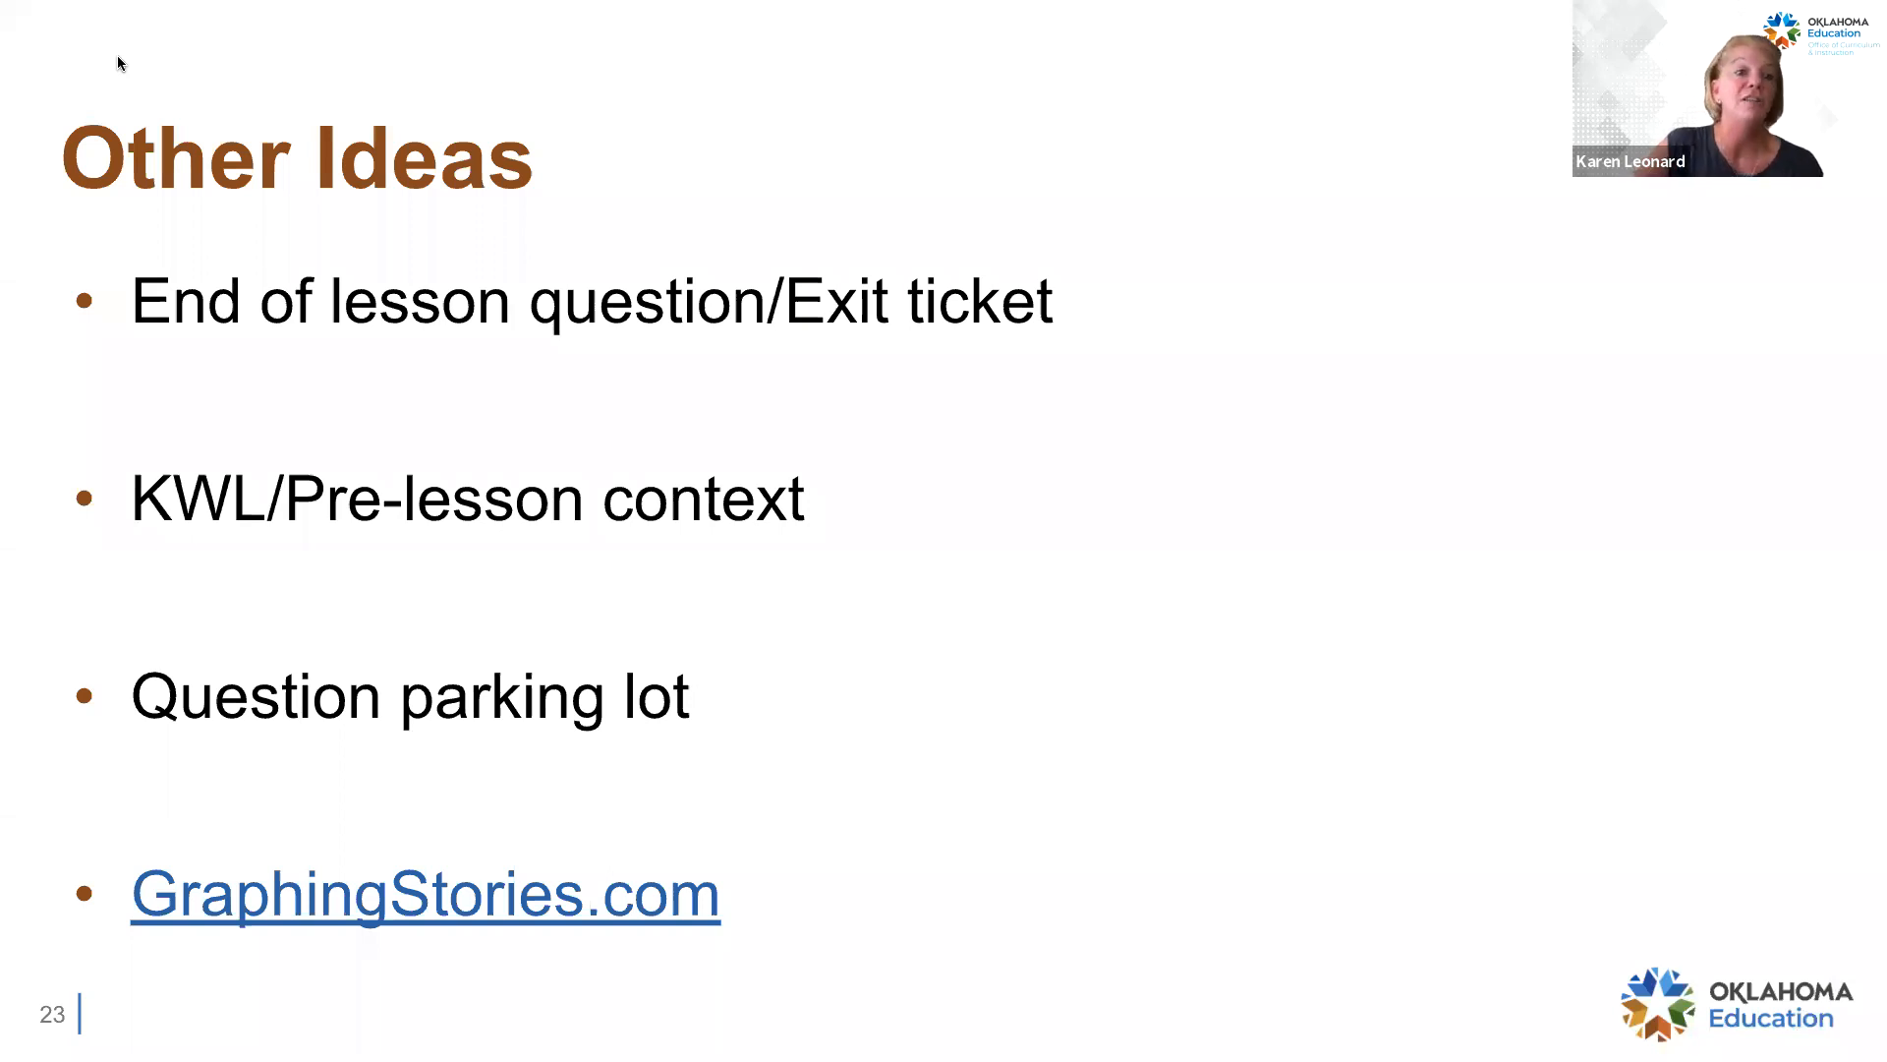
# Advance the presentation to "Other Ideas - 2" and open the linked Word Splash Strategy page.
pyautogui.moveTo(198, 845)
pyautogui.click(140, 1008)
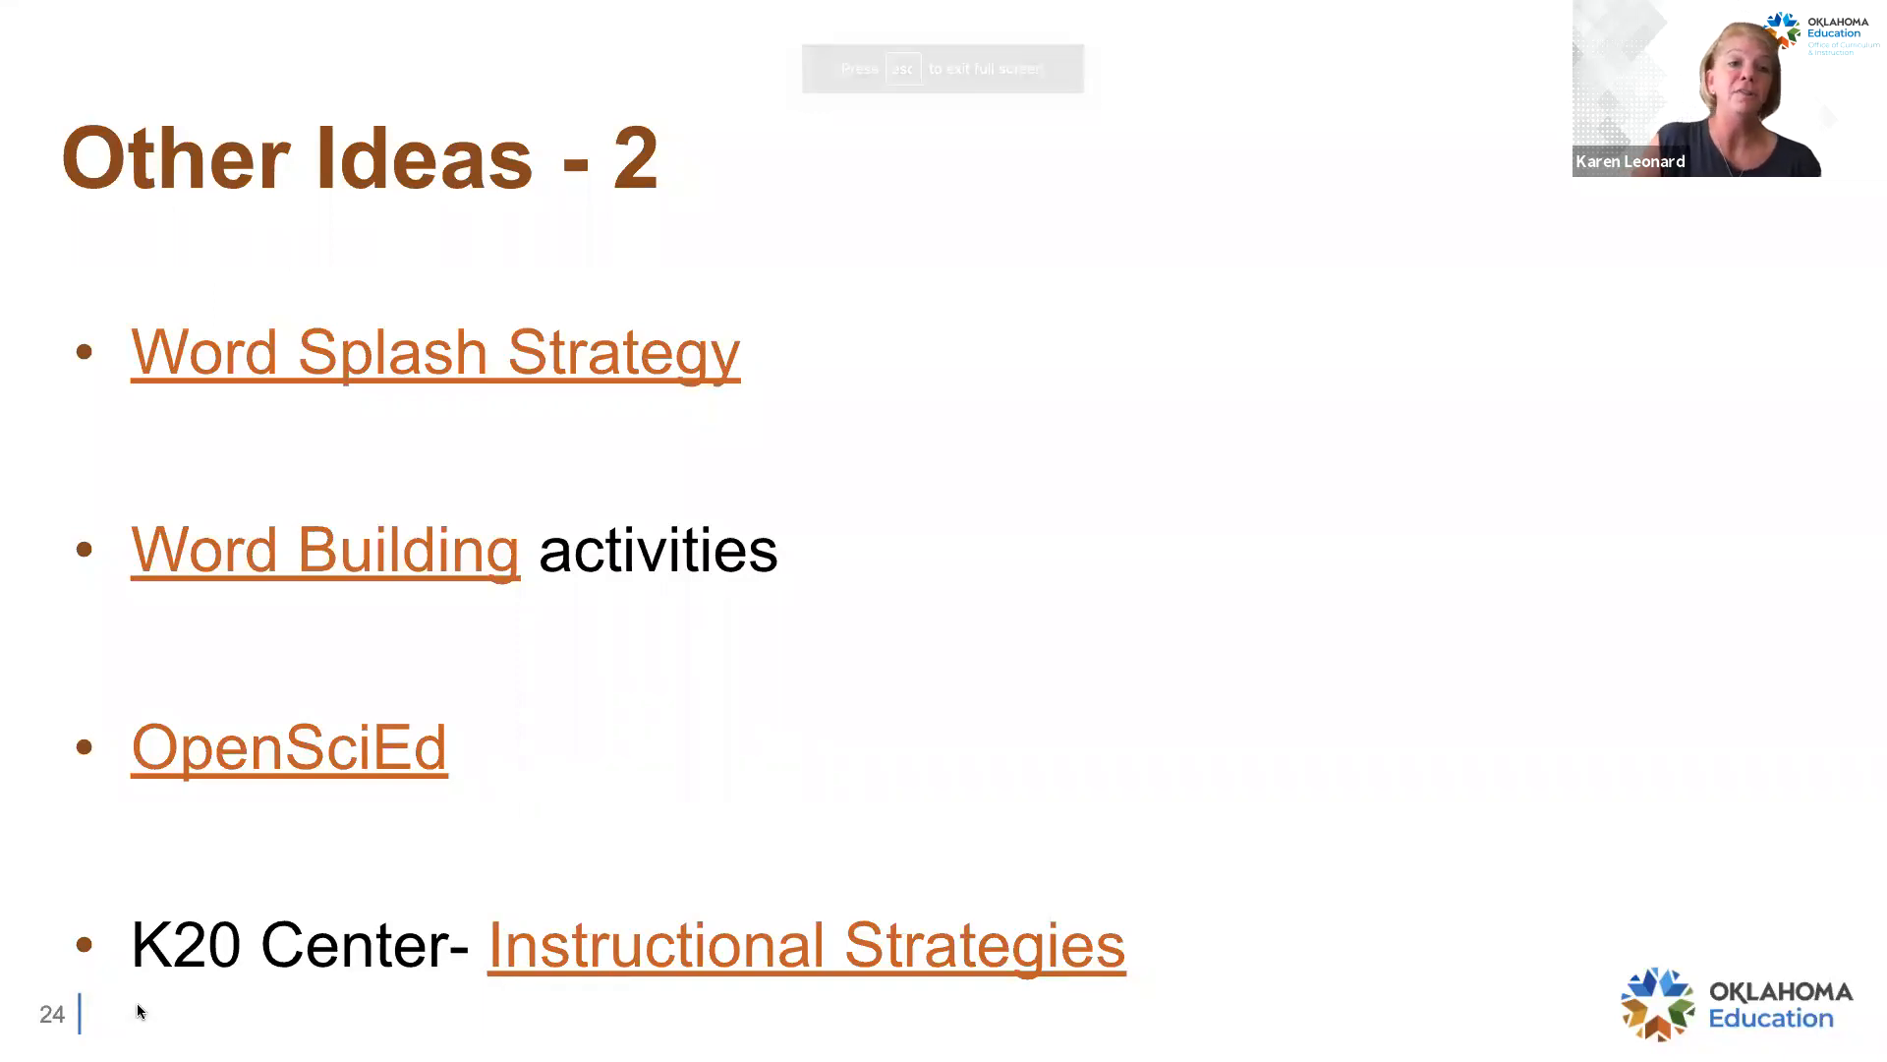
pyautogui.moveTo(140, 1008)
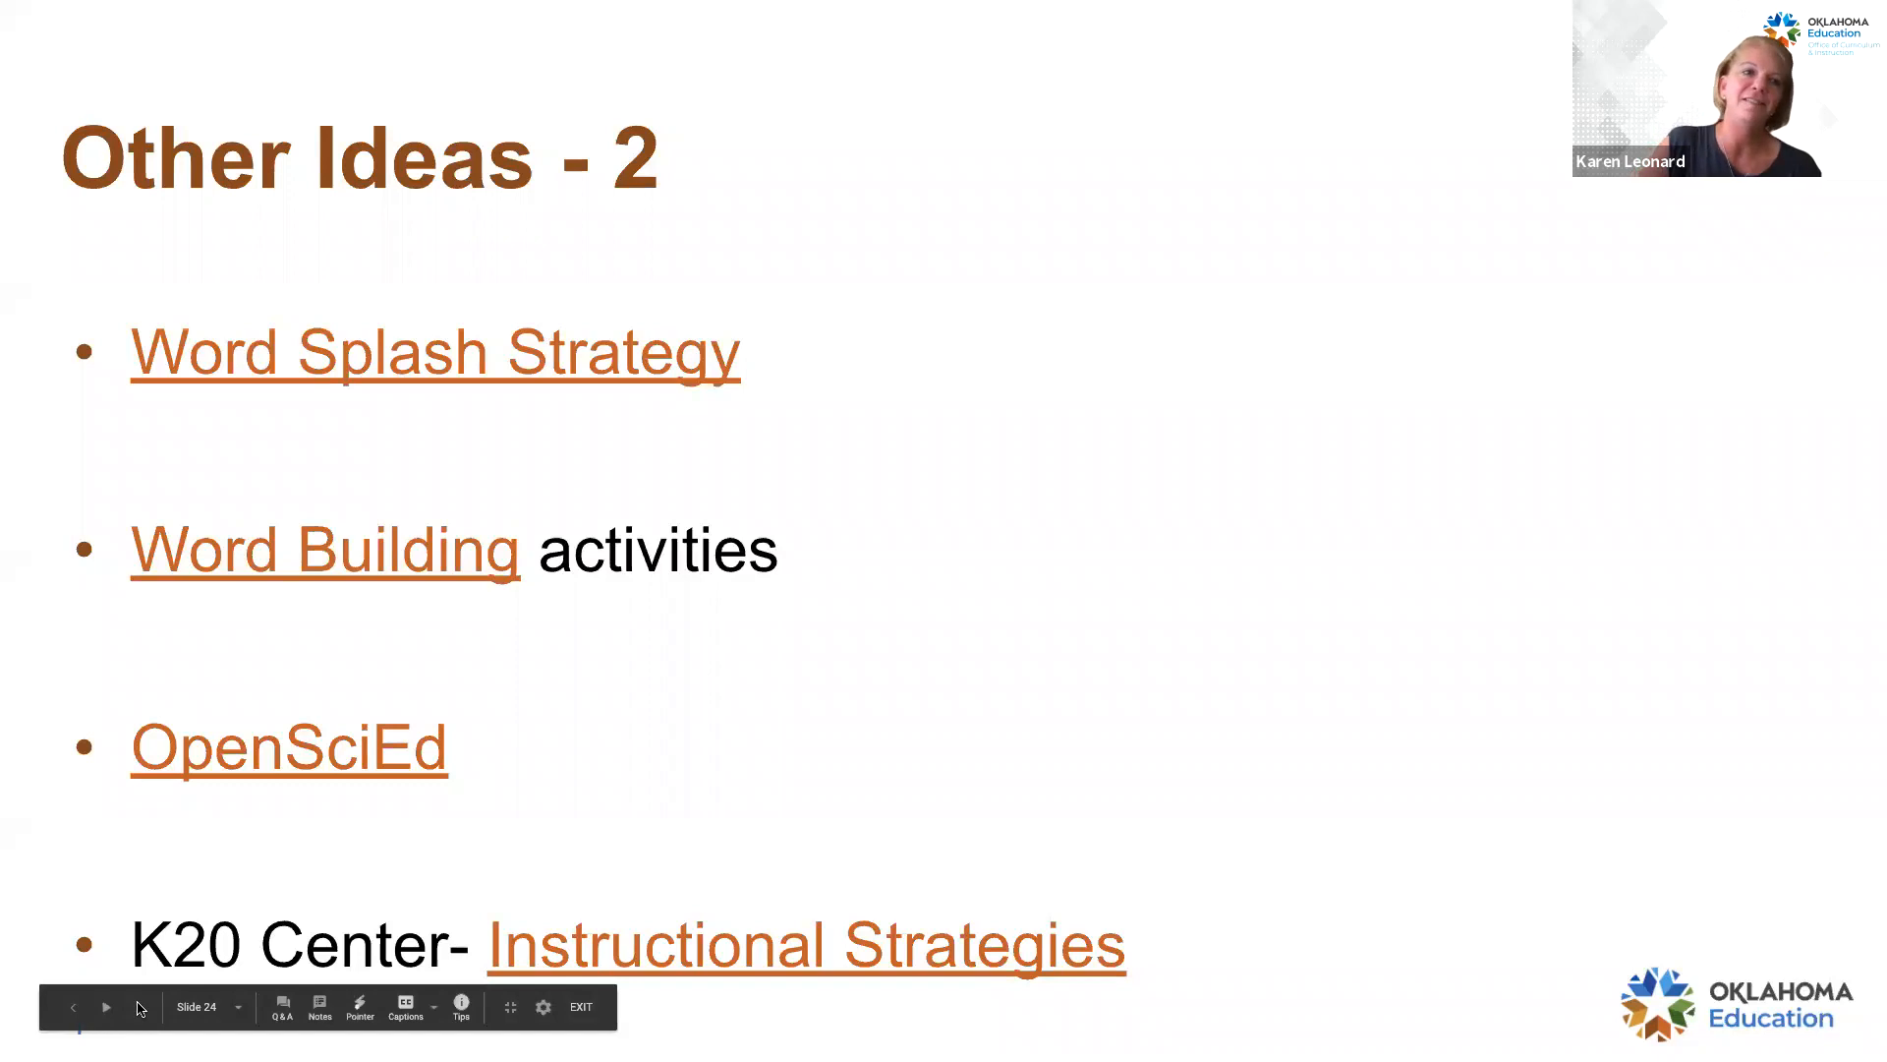
pyautogui.click(196, 380)
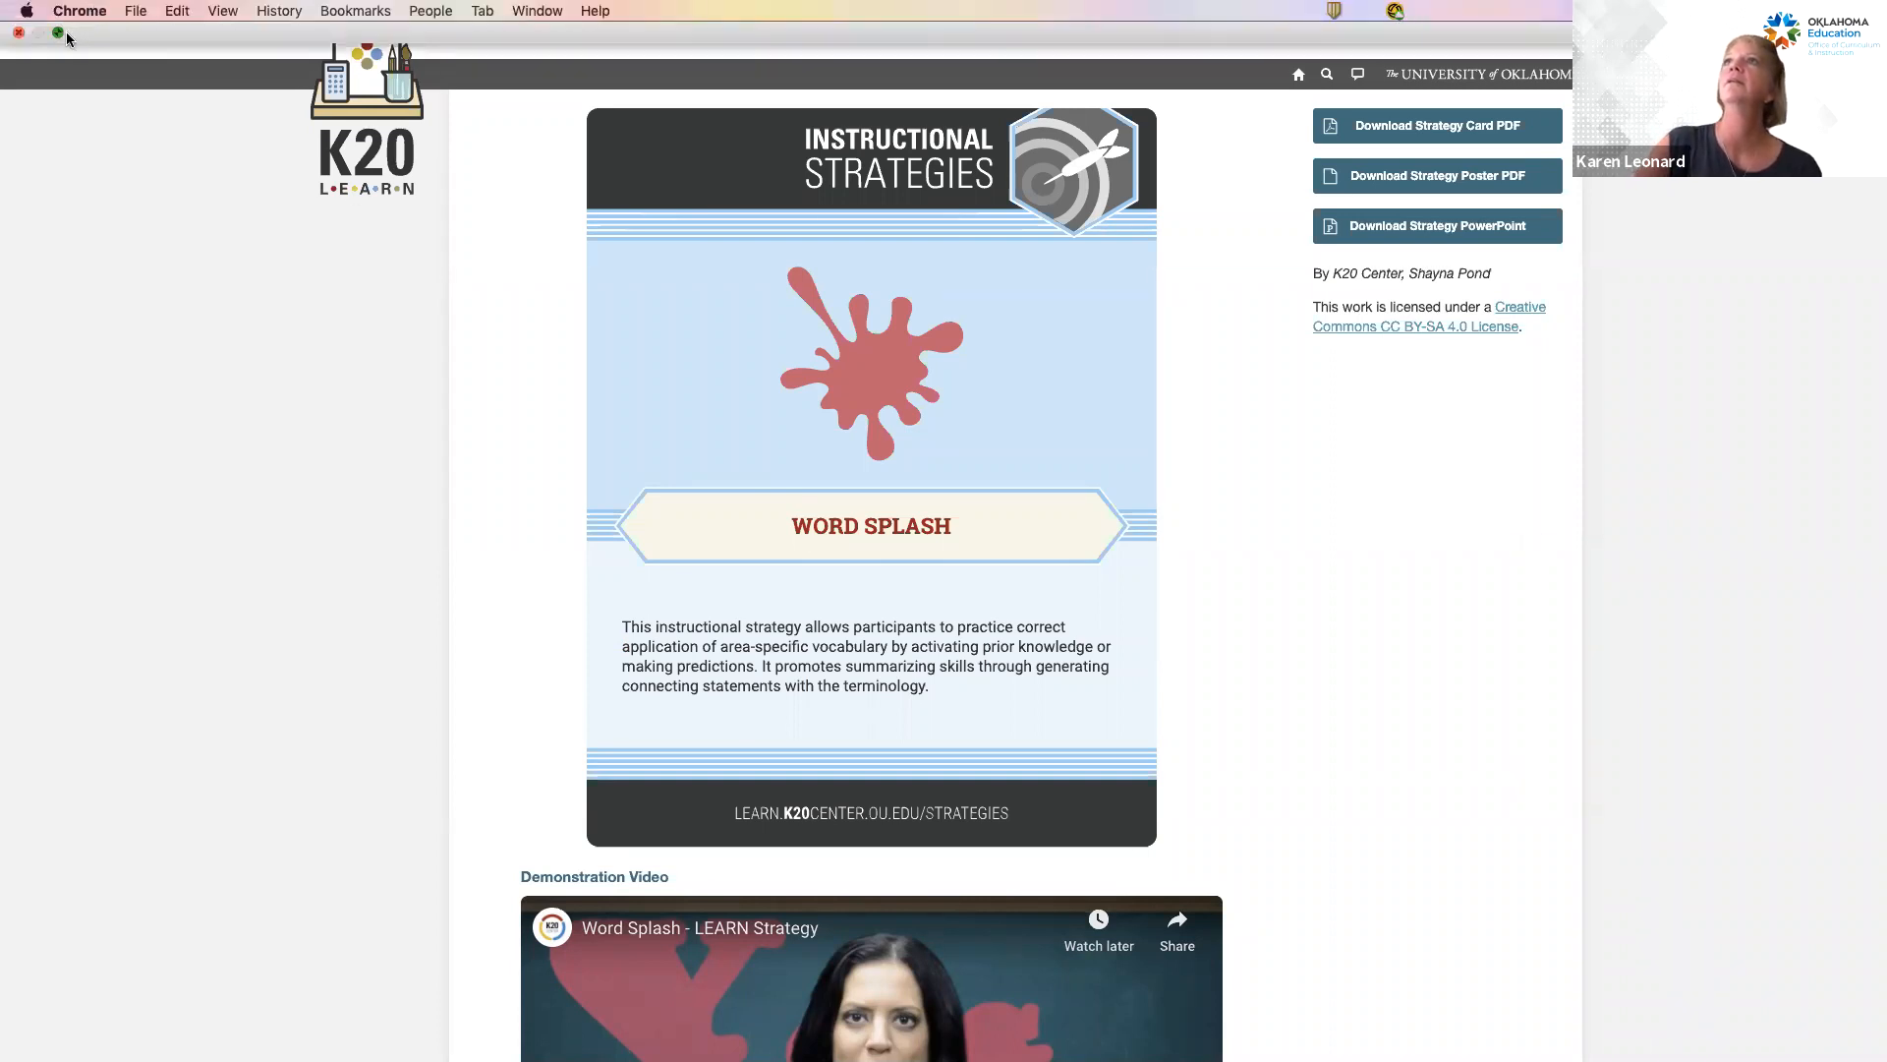
# Go back to the presentation and open the linked Word Building Jamboard in full screen.
pyautogui.click(59, 33)
pyautogui.click(153, 55)
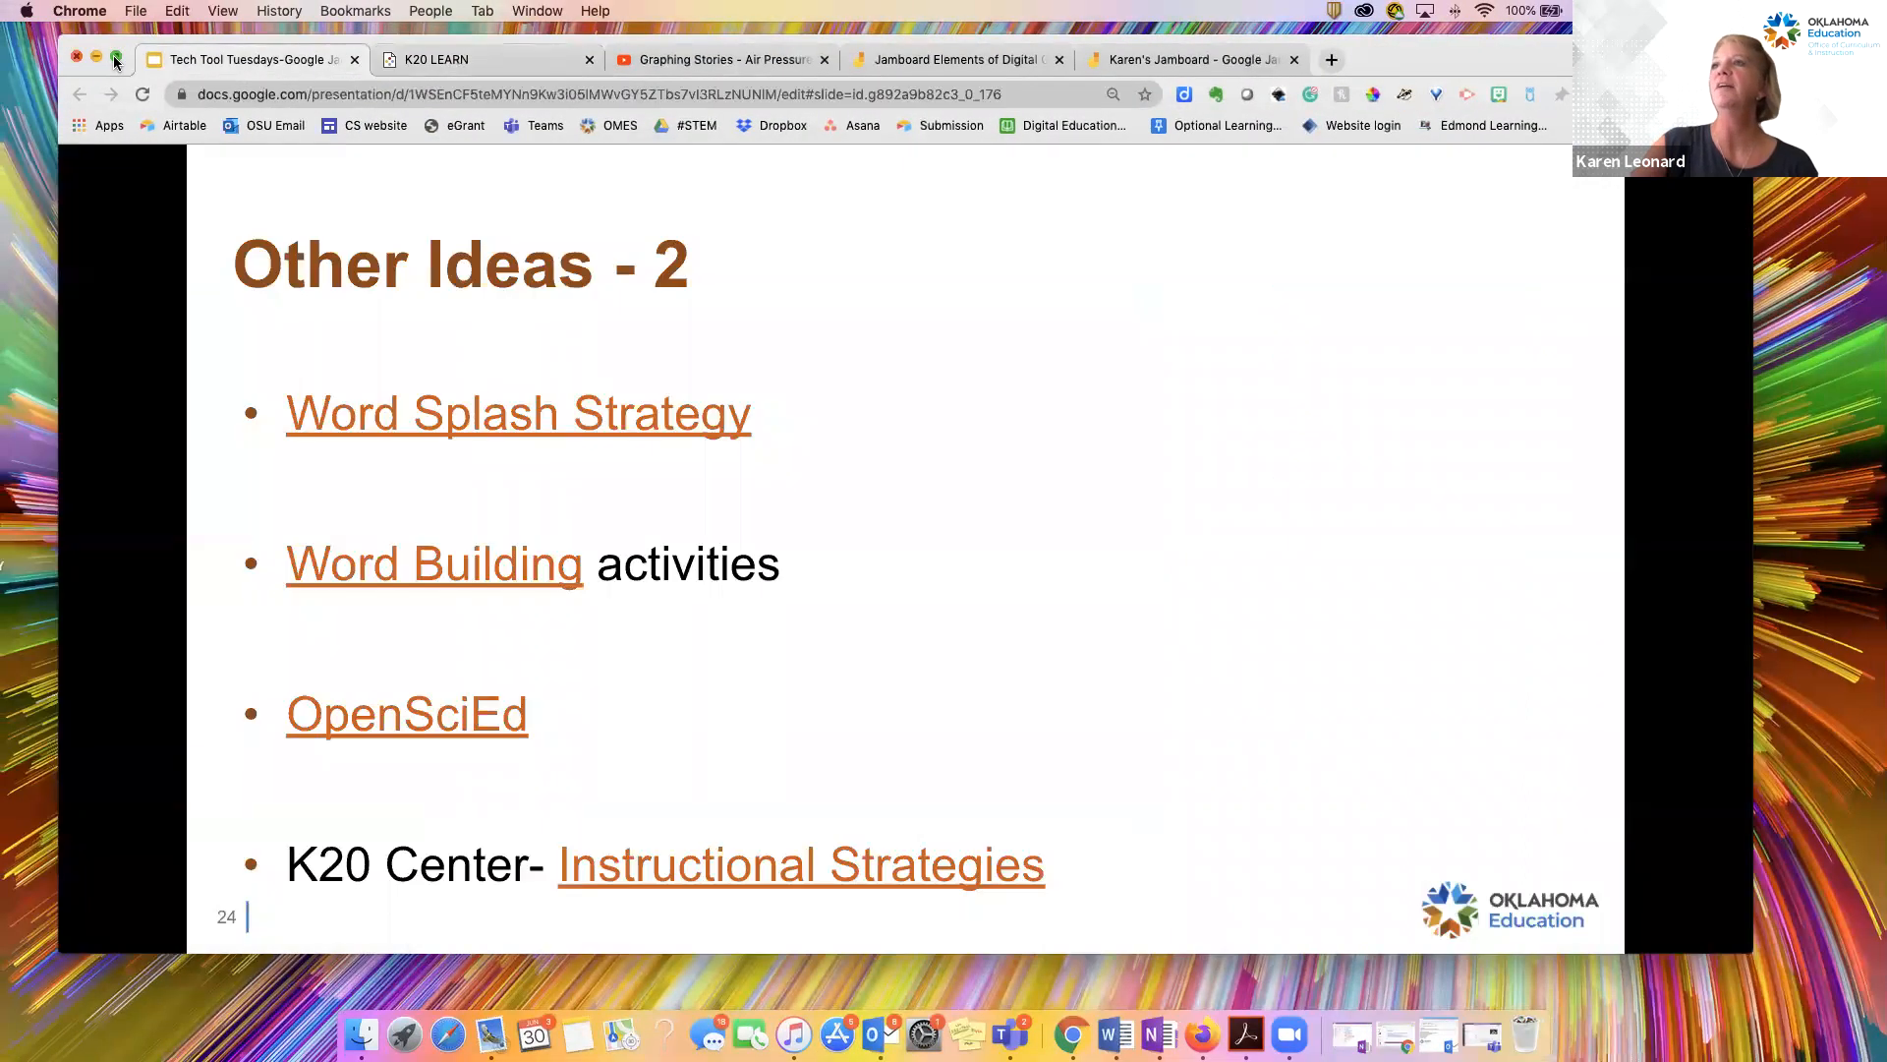
pyautogui.click(355, 582)
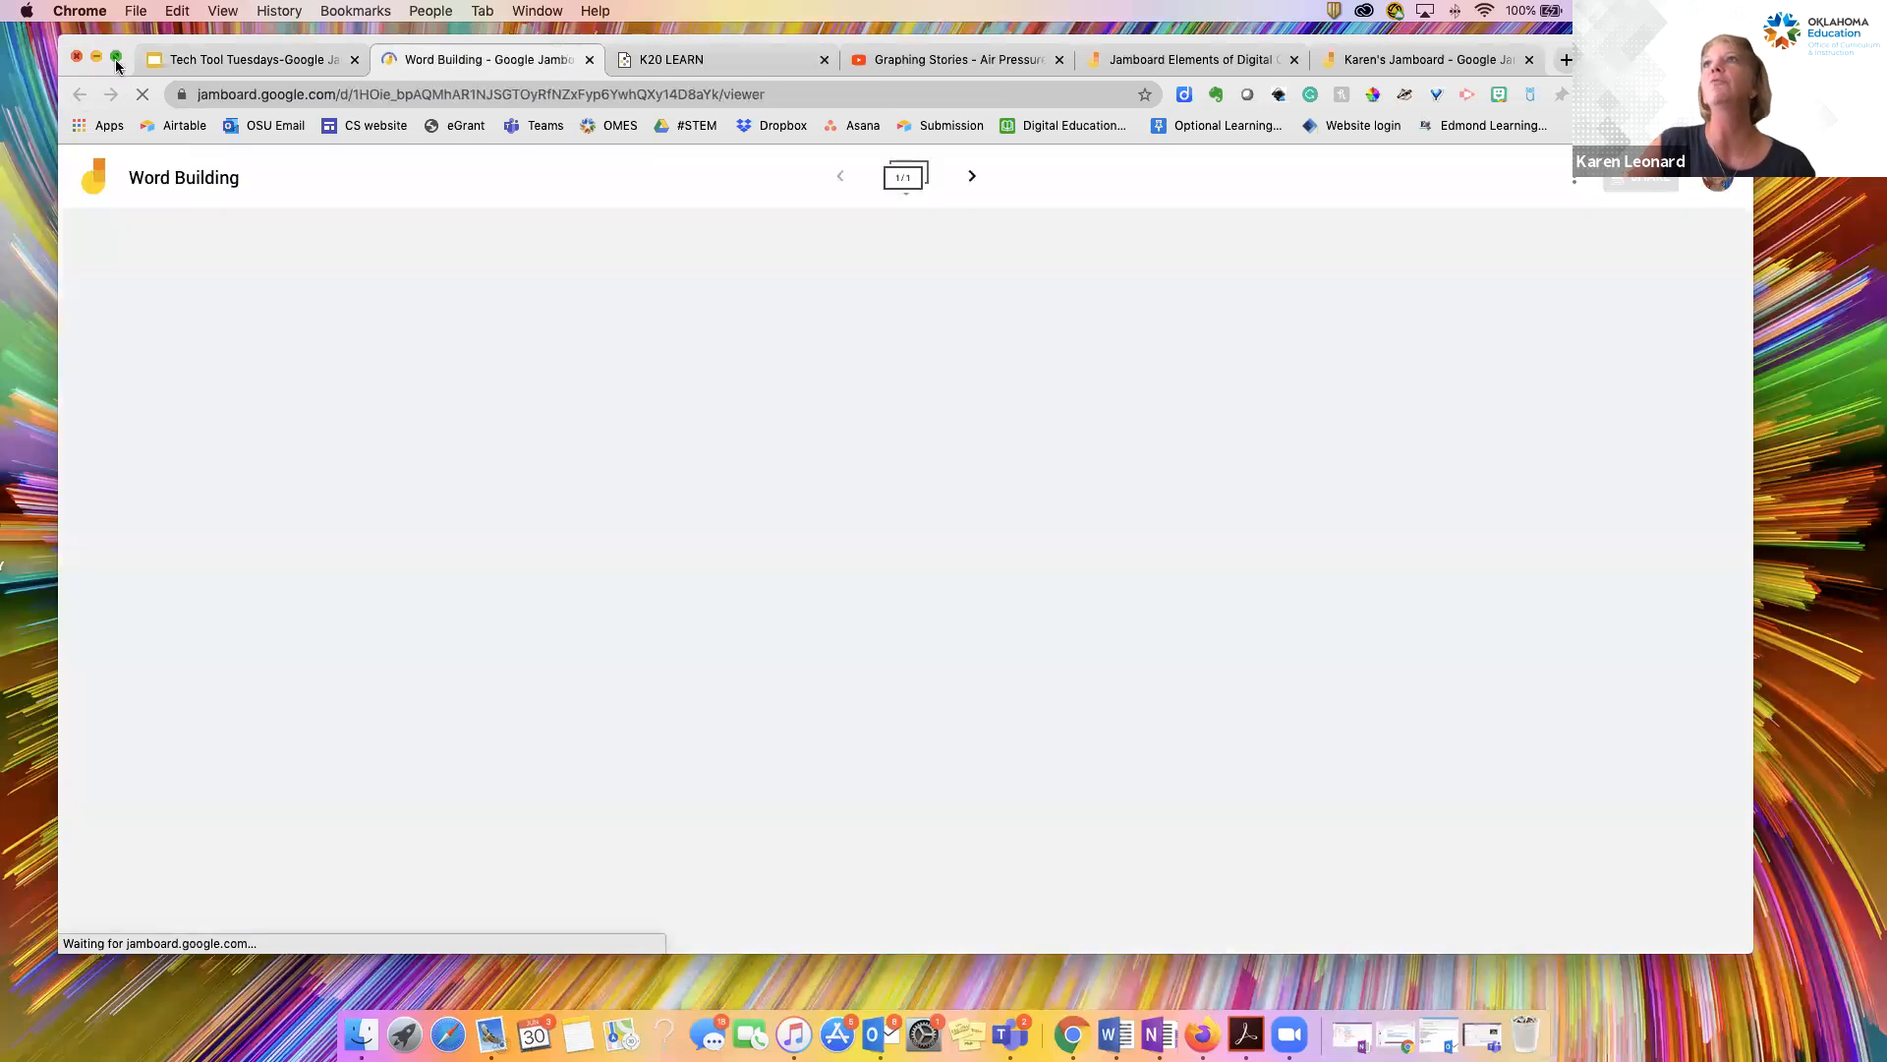
pyautogui.click(116, 61)
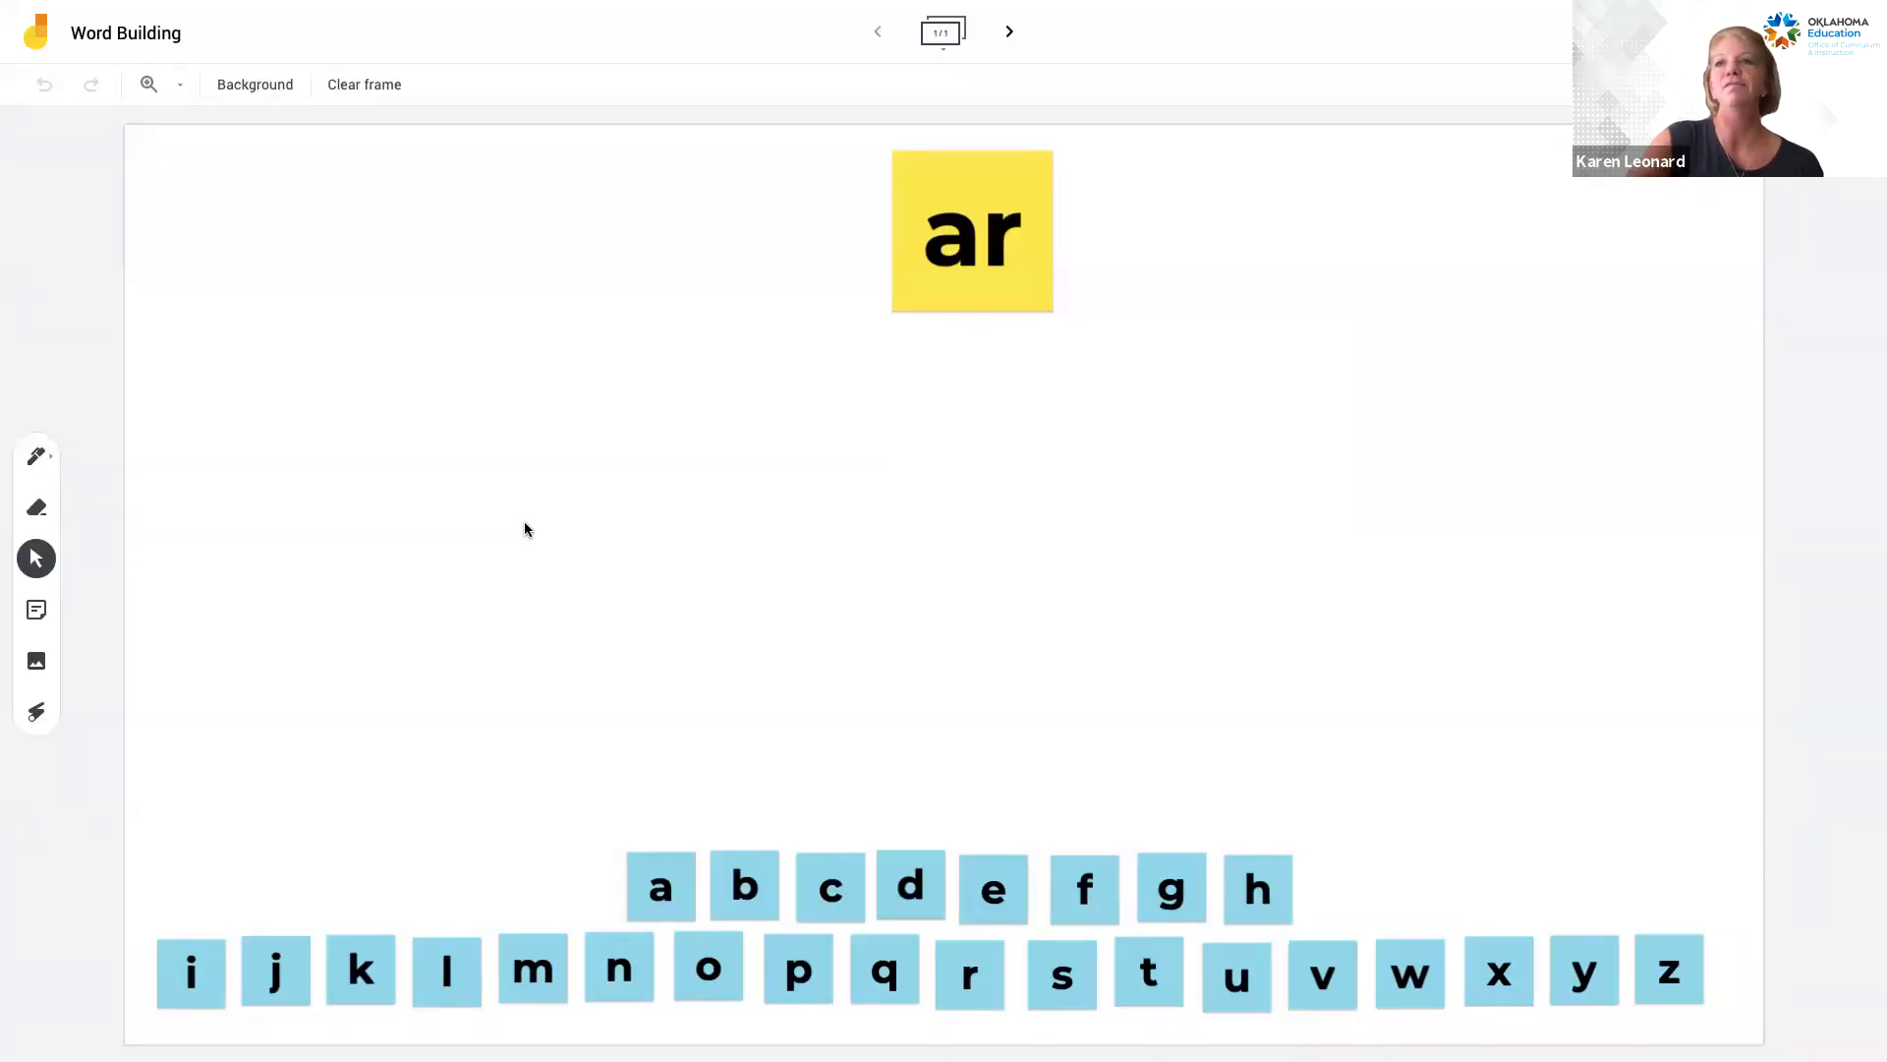
# Spell "bark" by moving the b and k tiles around the "ar" note, and return both tiles to their alphabet rows.
pyautogui.moveTo(750, 890); pyautogui.dragTo(832, 219)
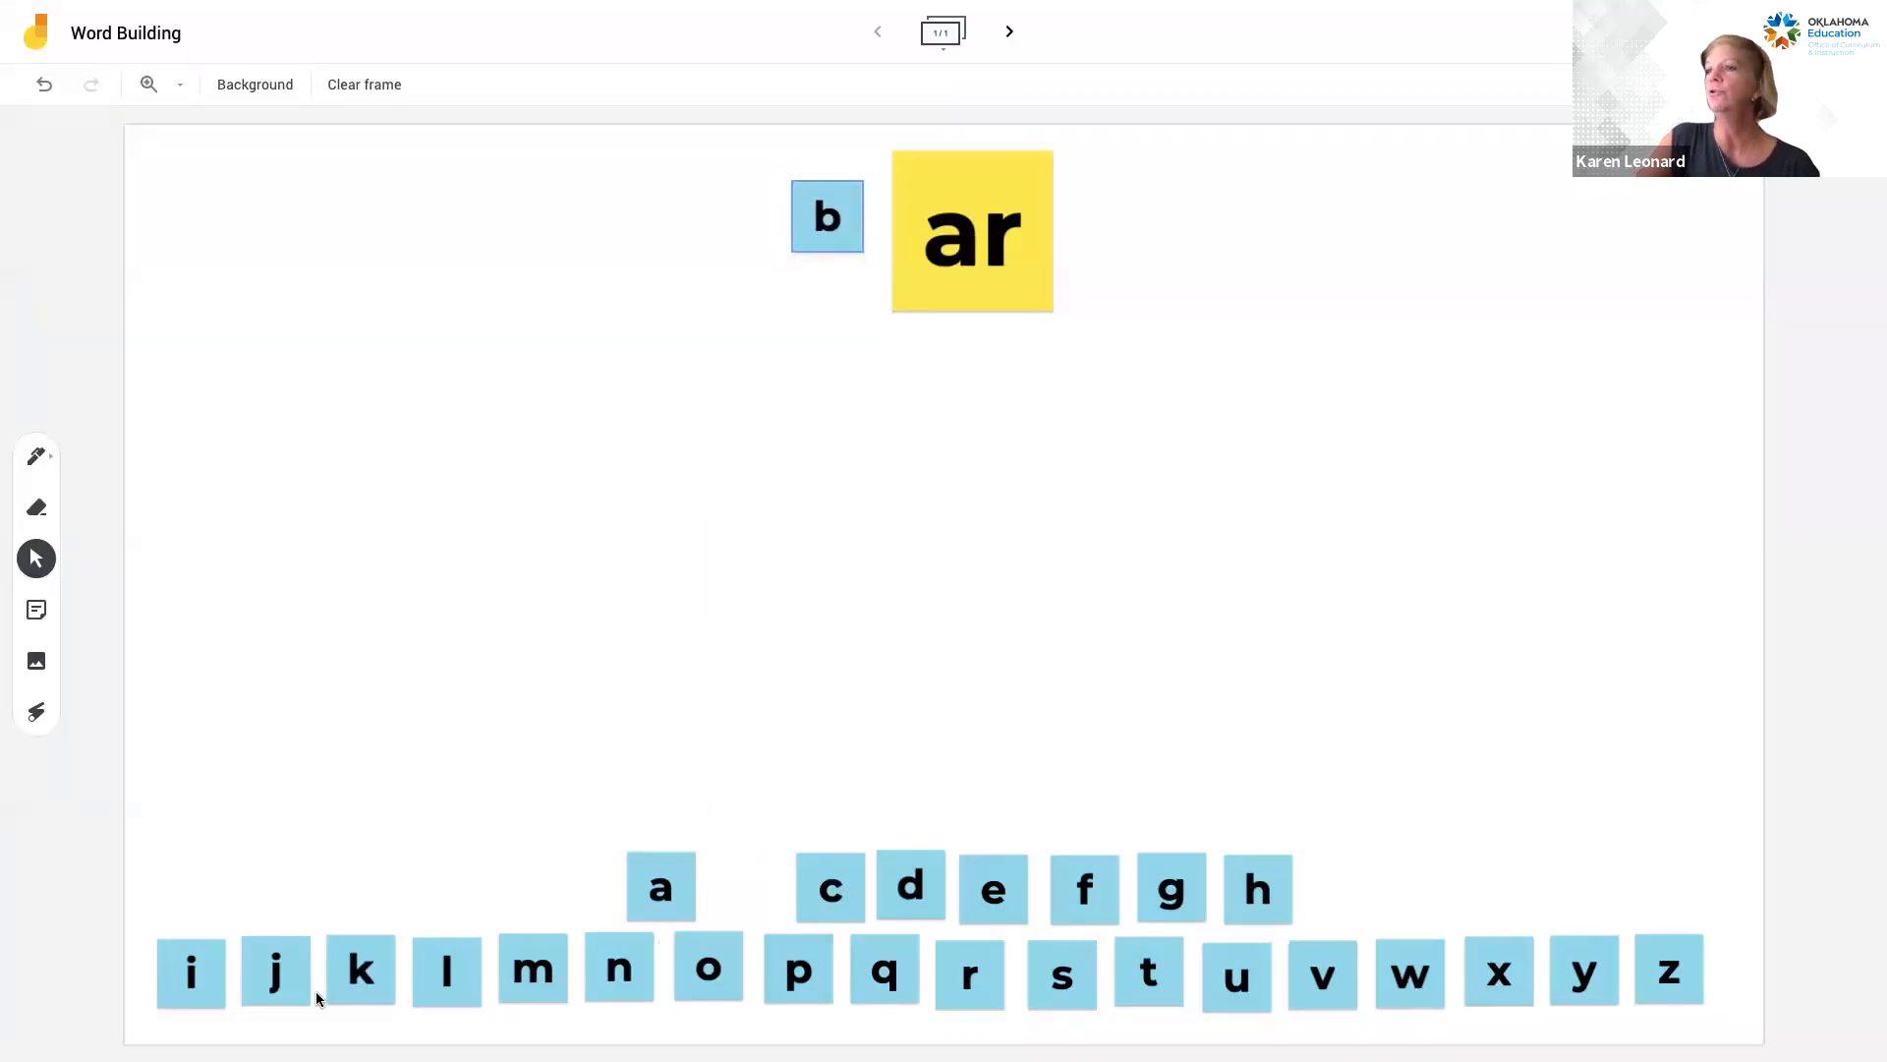
pyautogui.moveTo(366, 981); pyautogui.dragTo(1116, 239)
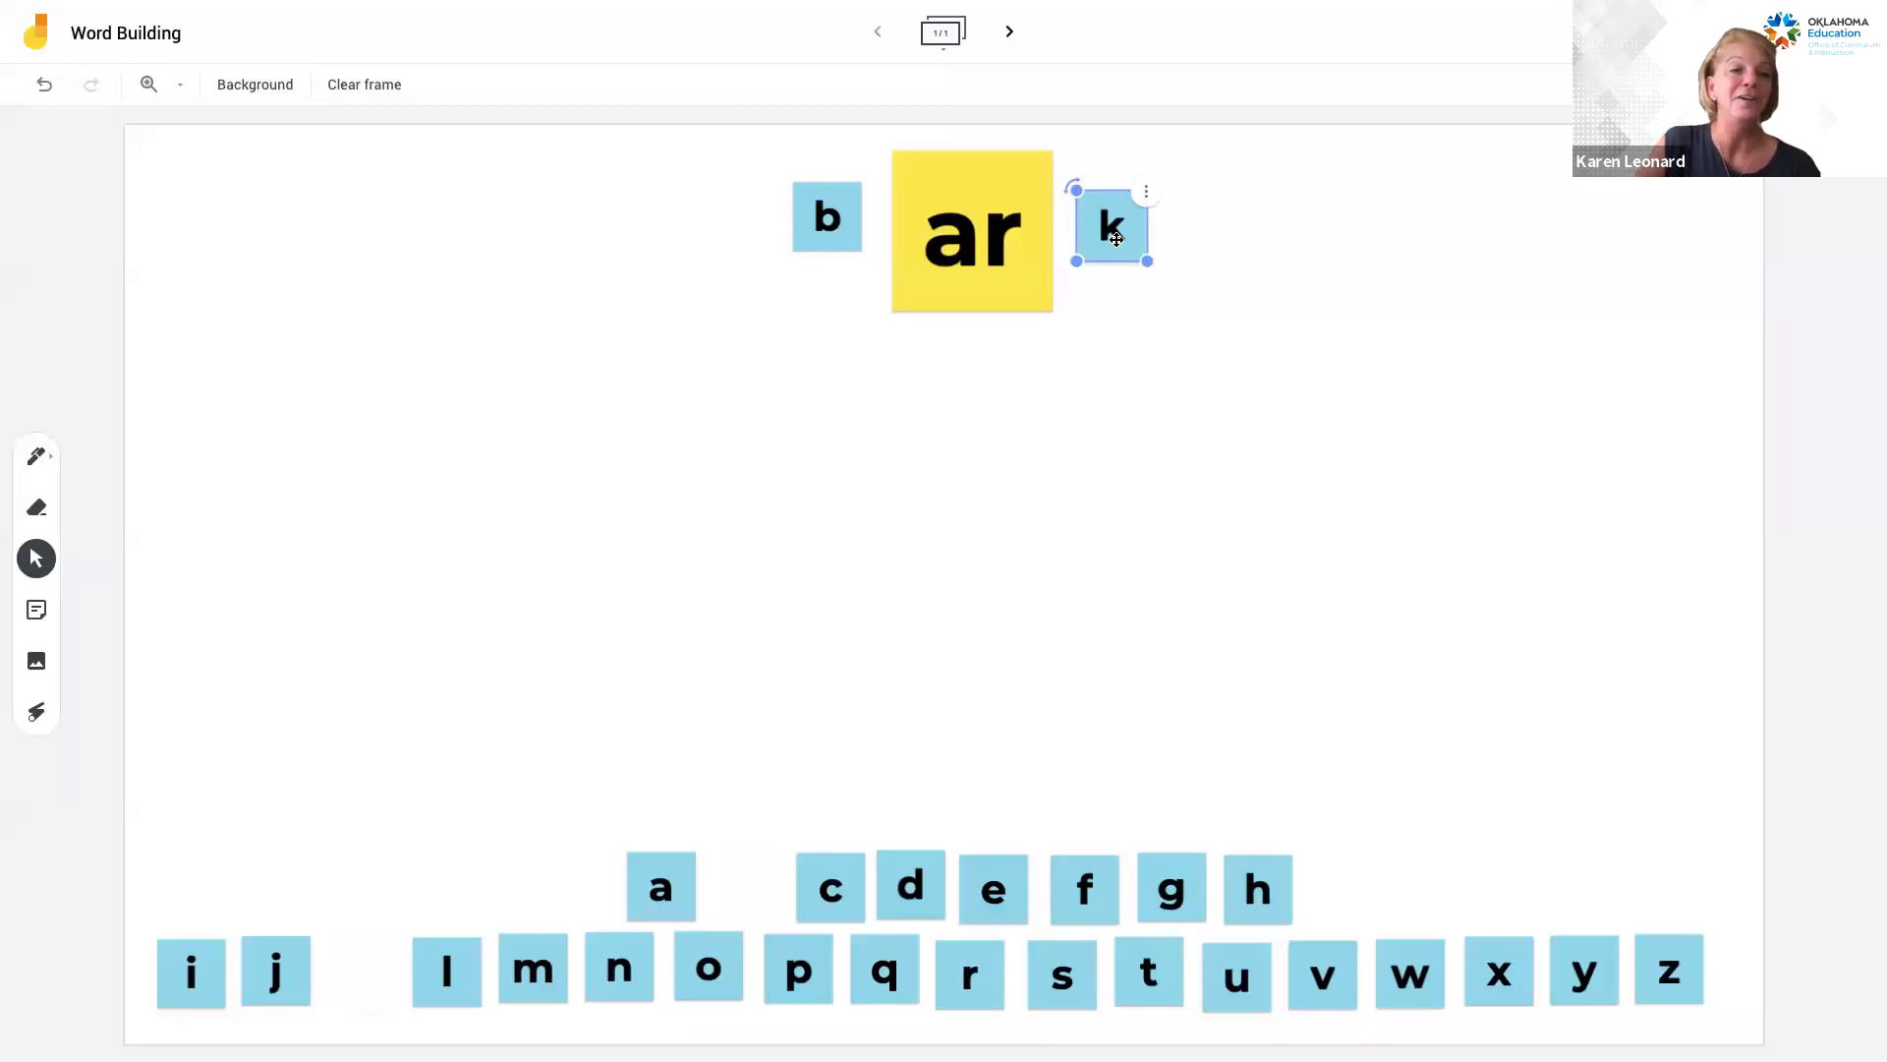
pyautogui.moveTo(1116, 238); pyautogui.dragTo(929, 747)
pyautogui.moveTo(857, 232); pyautogui.dragTo(765, 885)
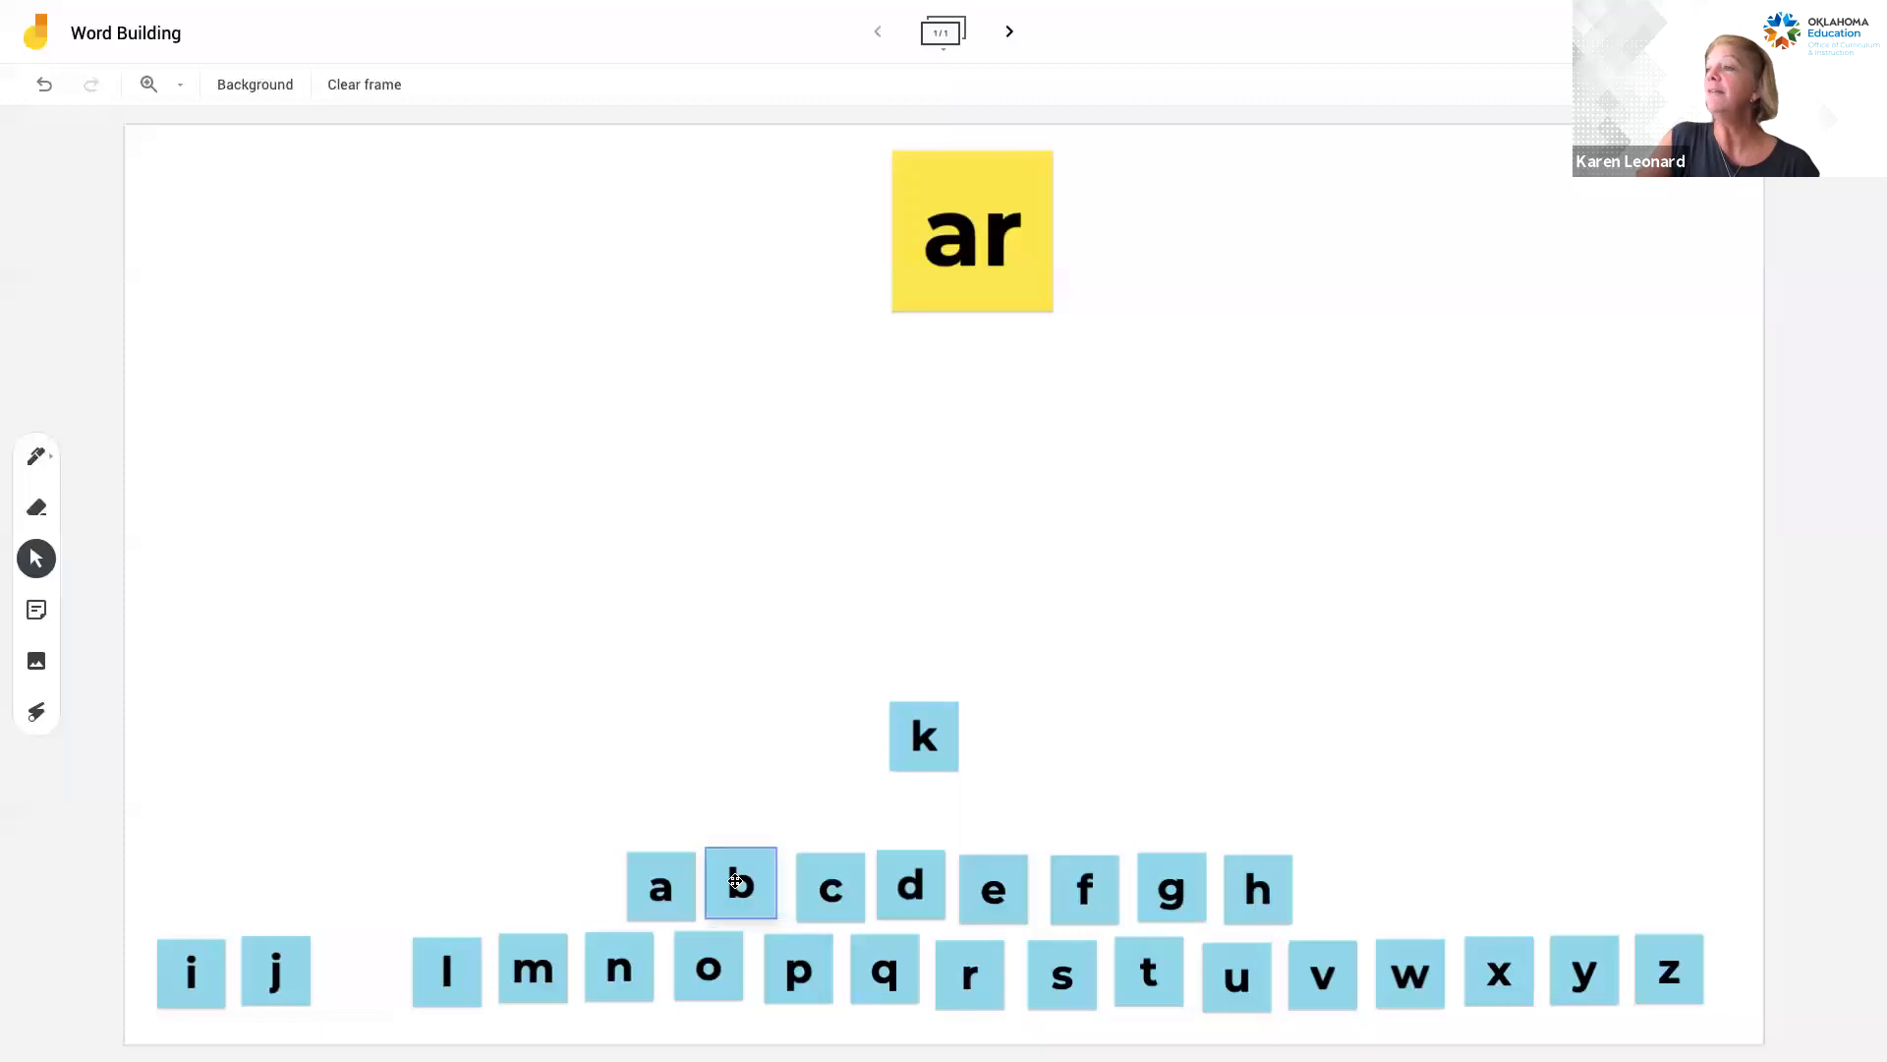
pyautogui.moveTo(899, 746); pyautogui.dragTo(336, 981)
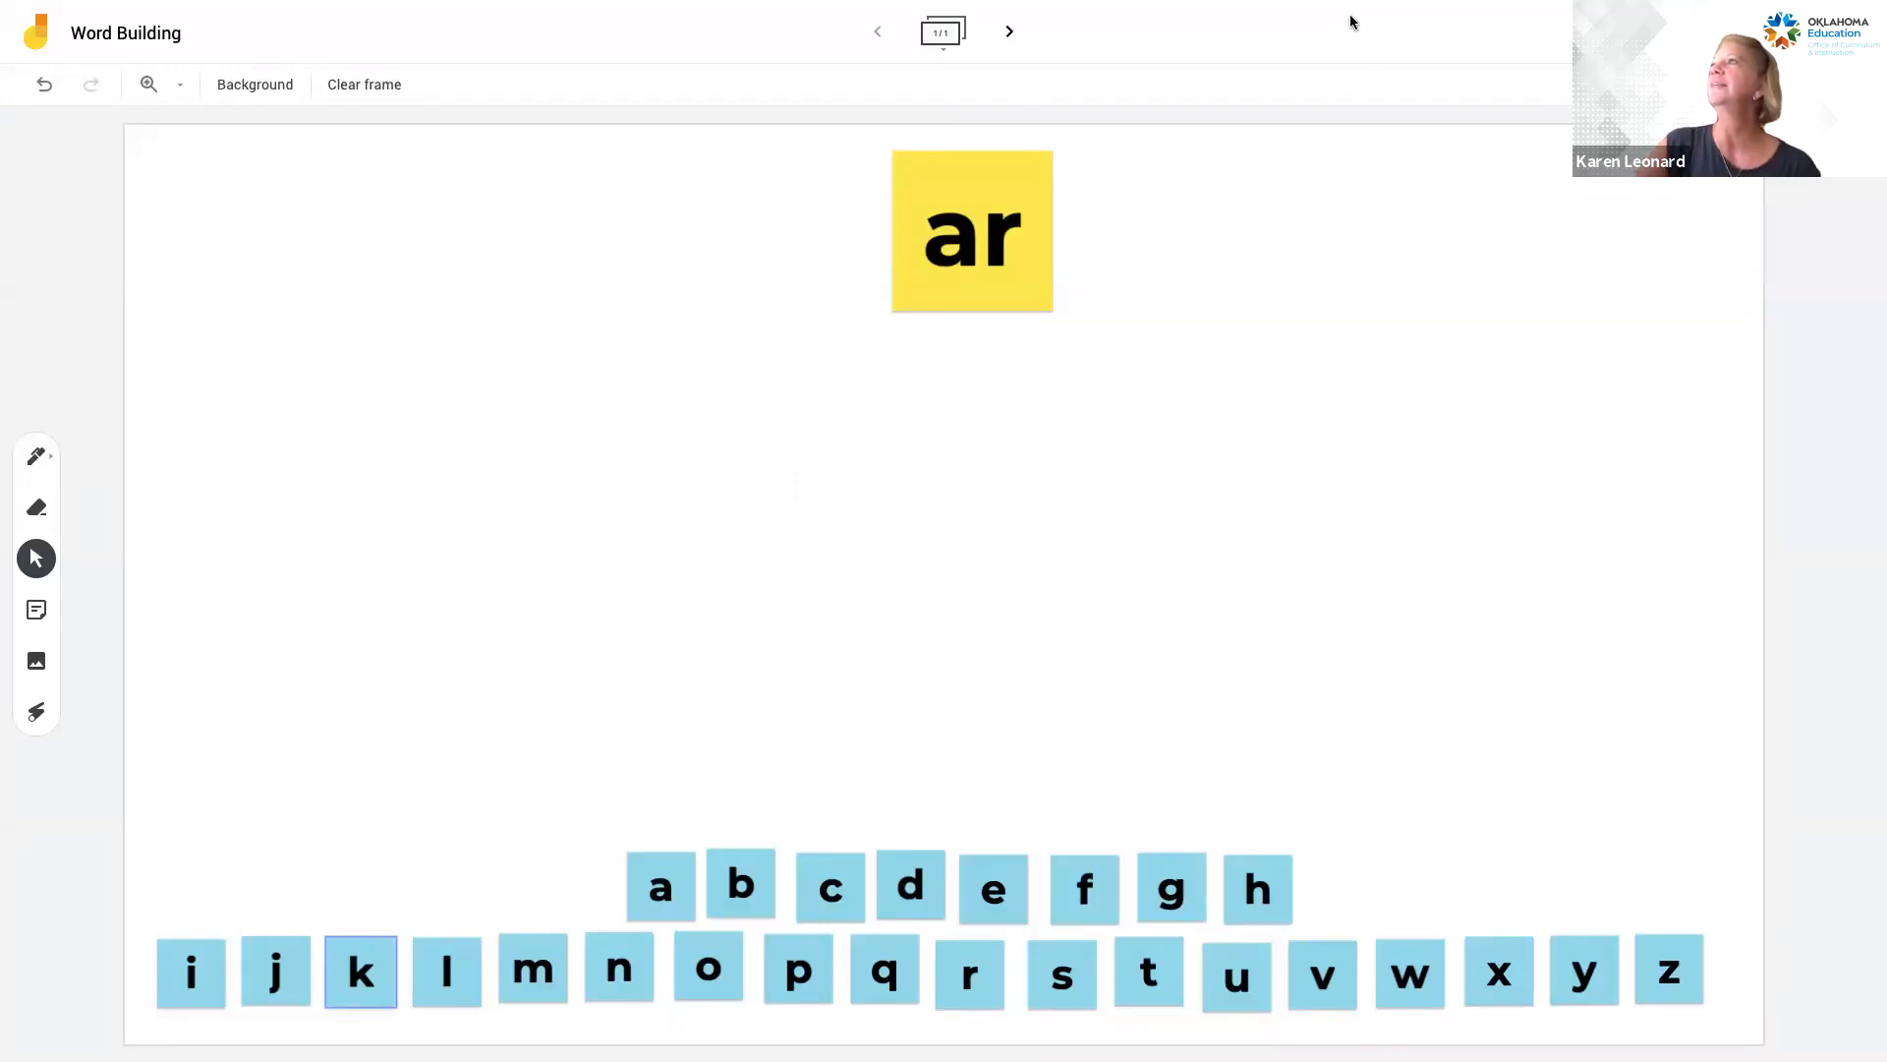
# Duplicate the "ar" frame of the Word Building board and open the second frame.
pyautogui.click(943, 39)
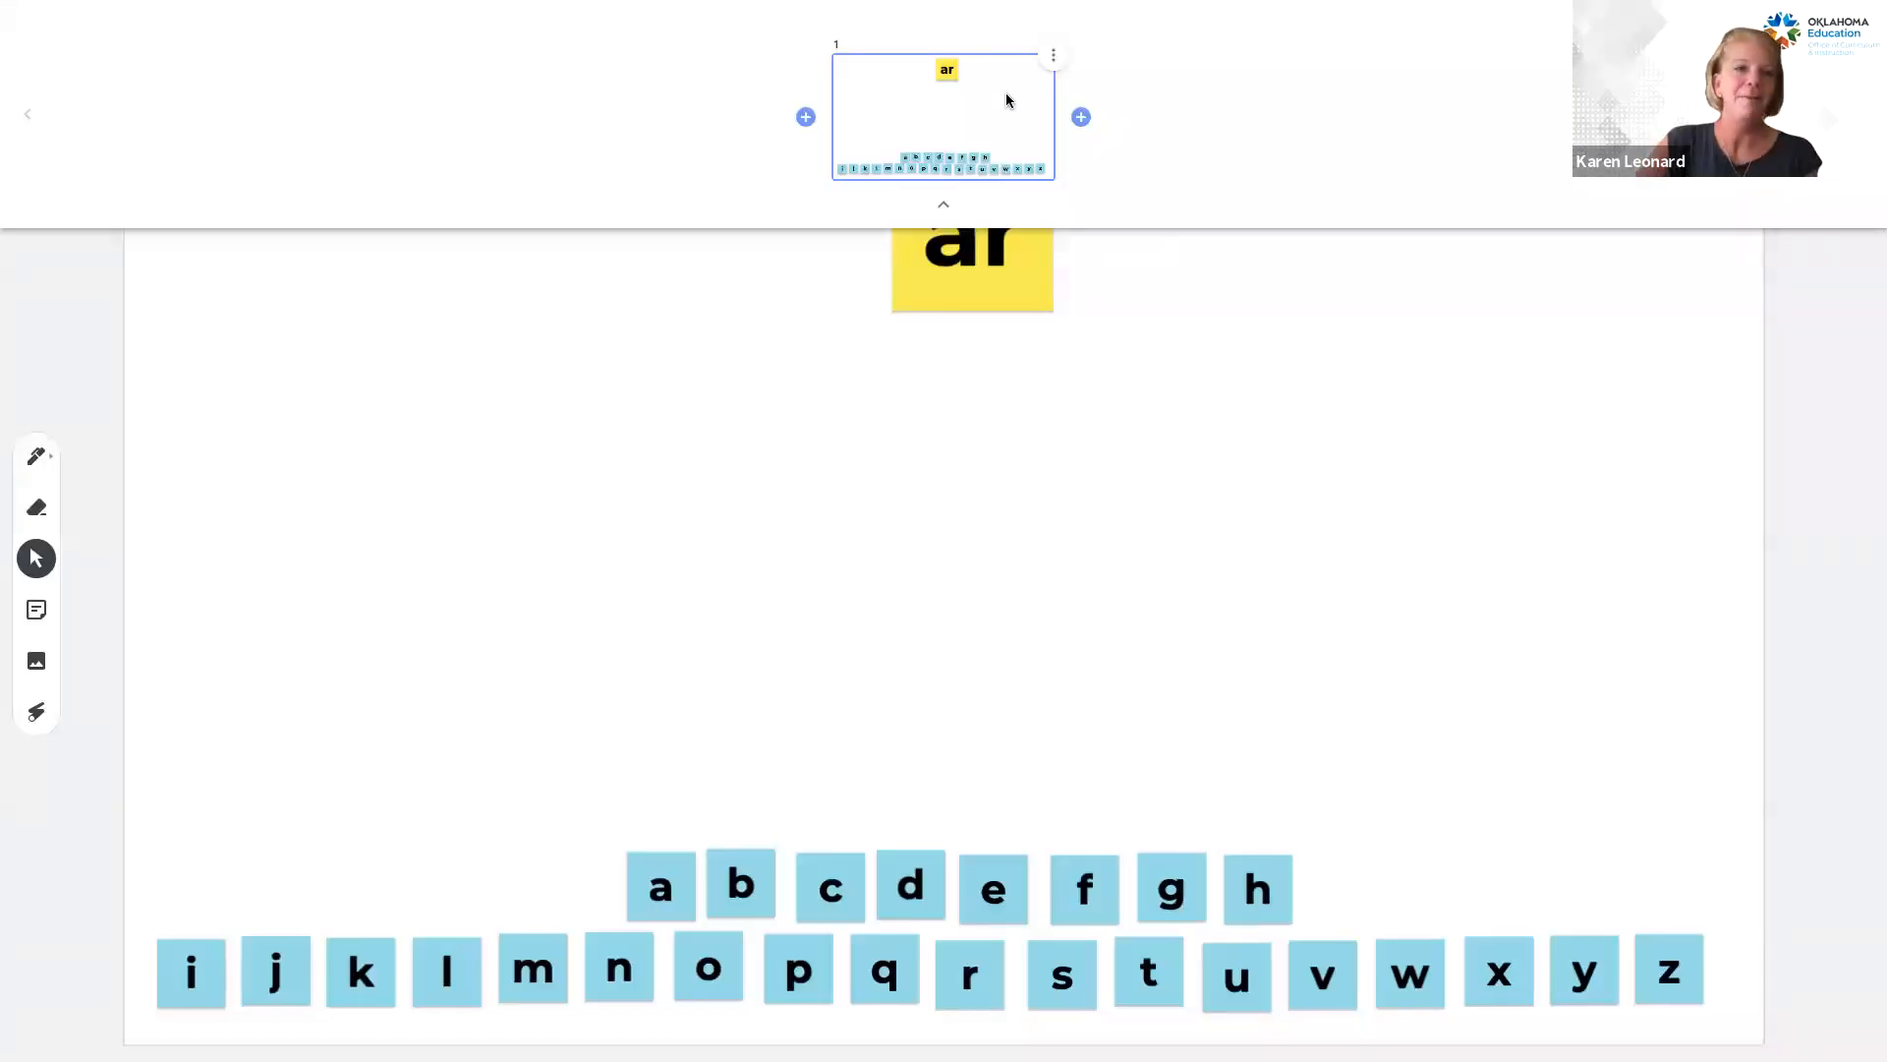
pyautogui.click(1053, 59)
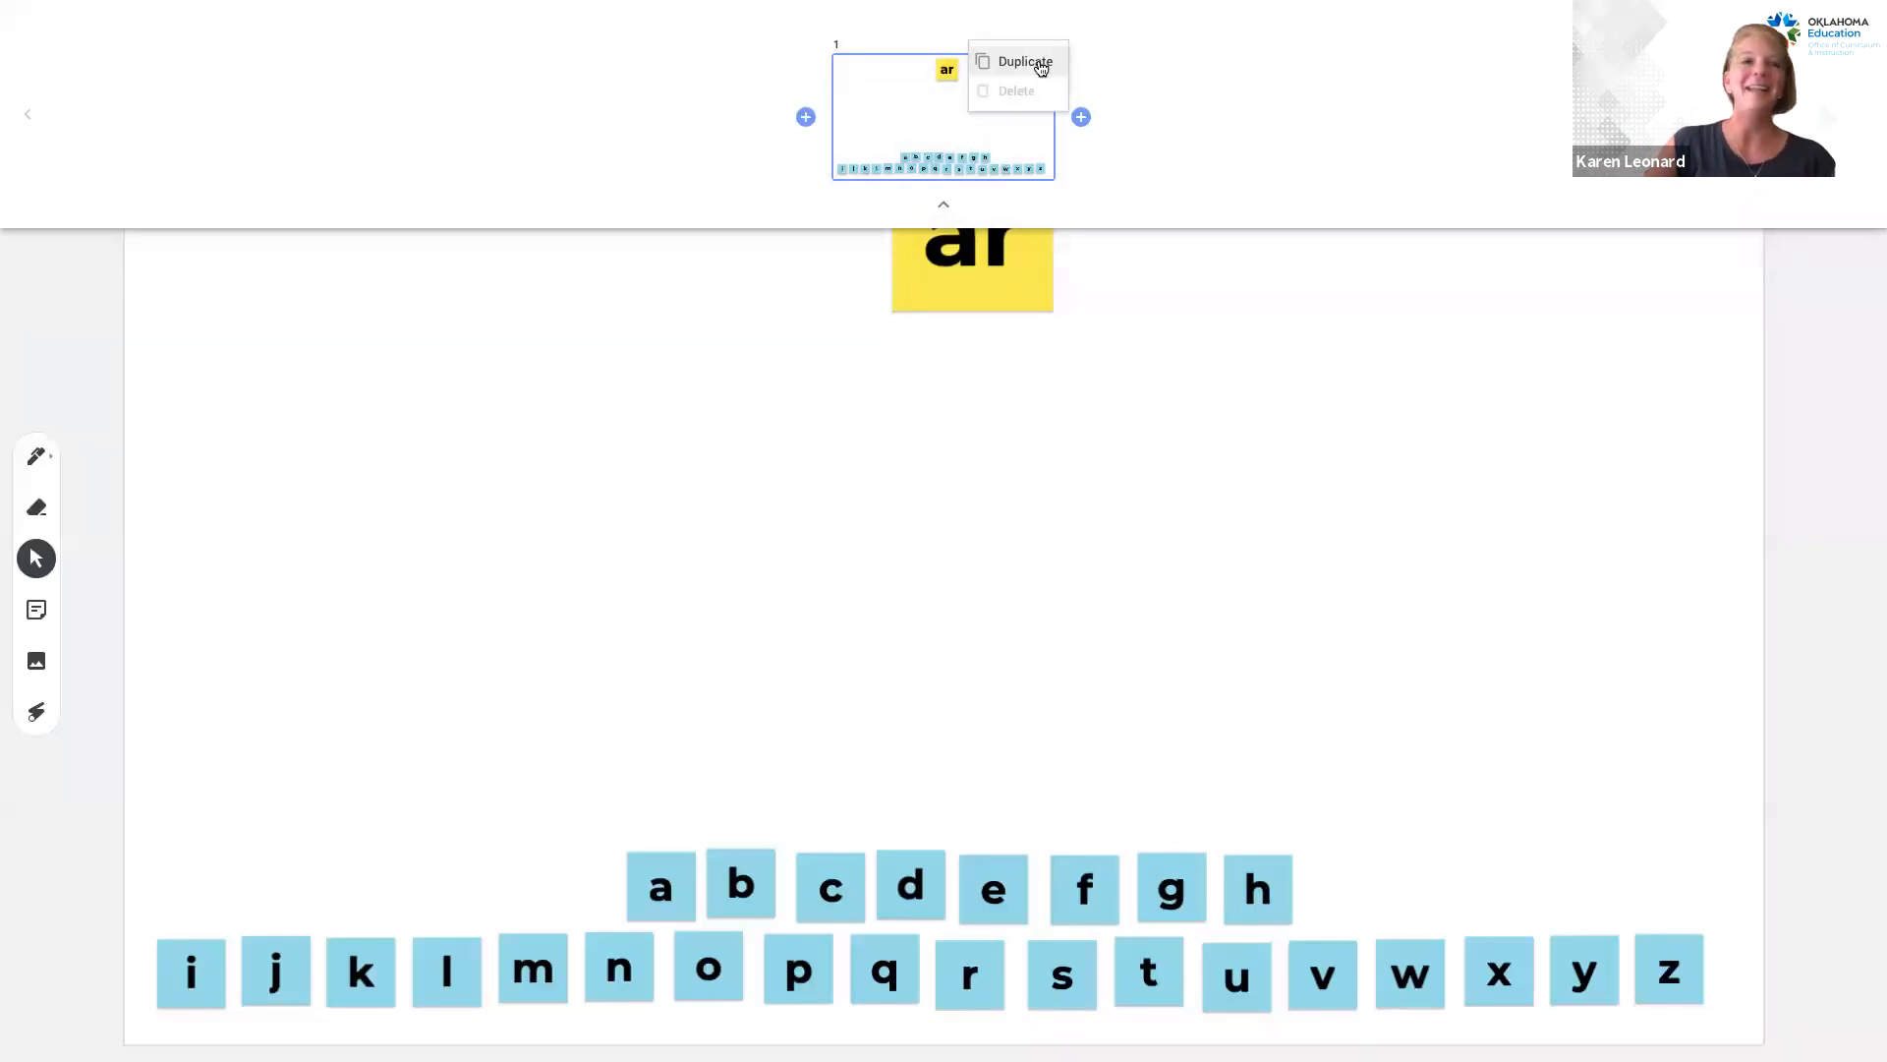
pyautogui.click(1040, 63)
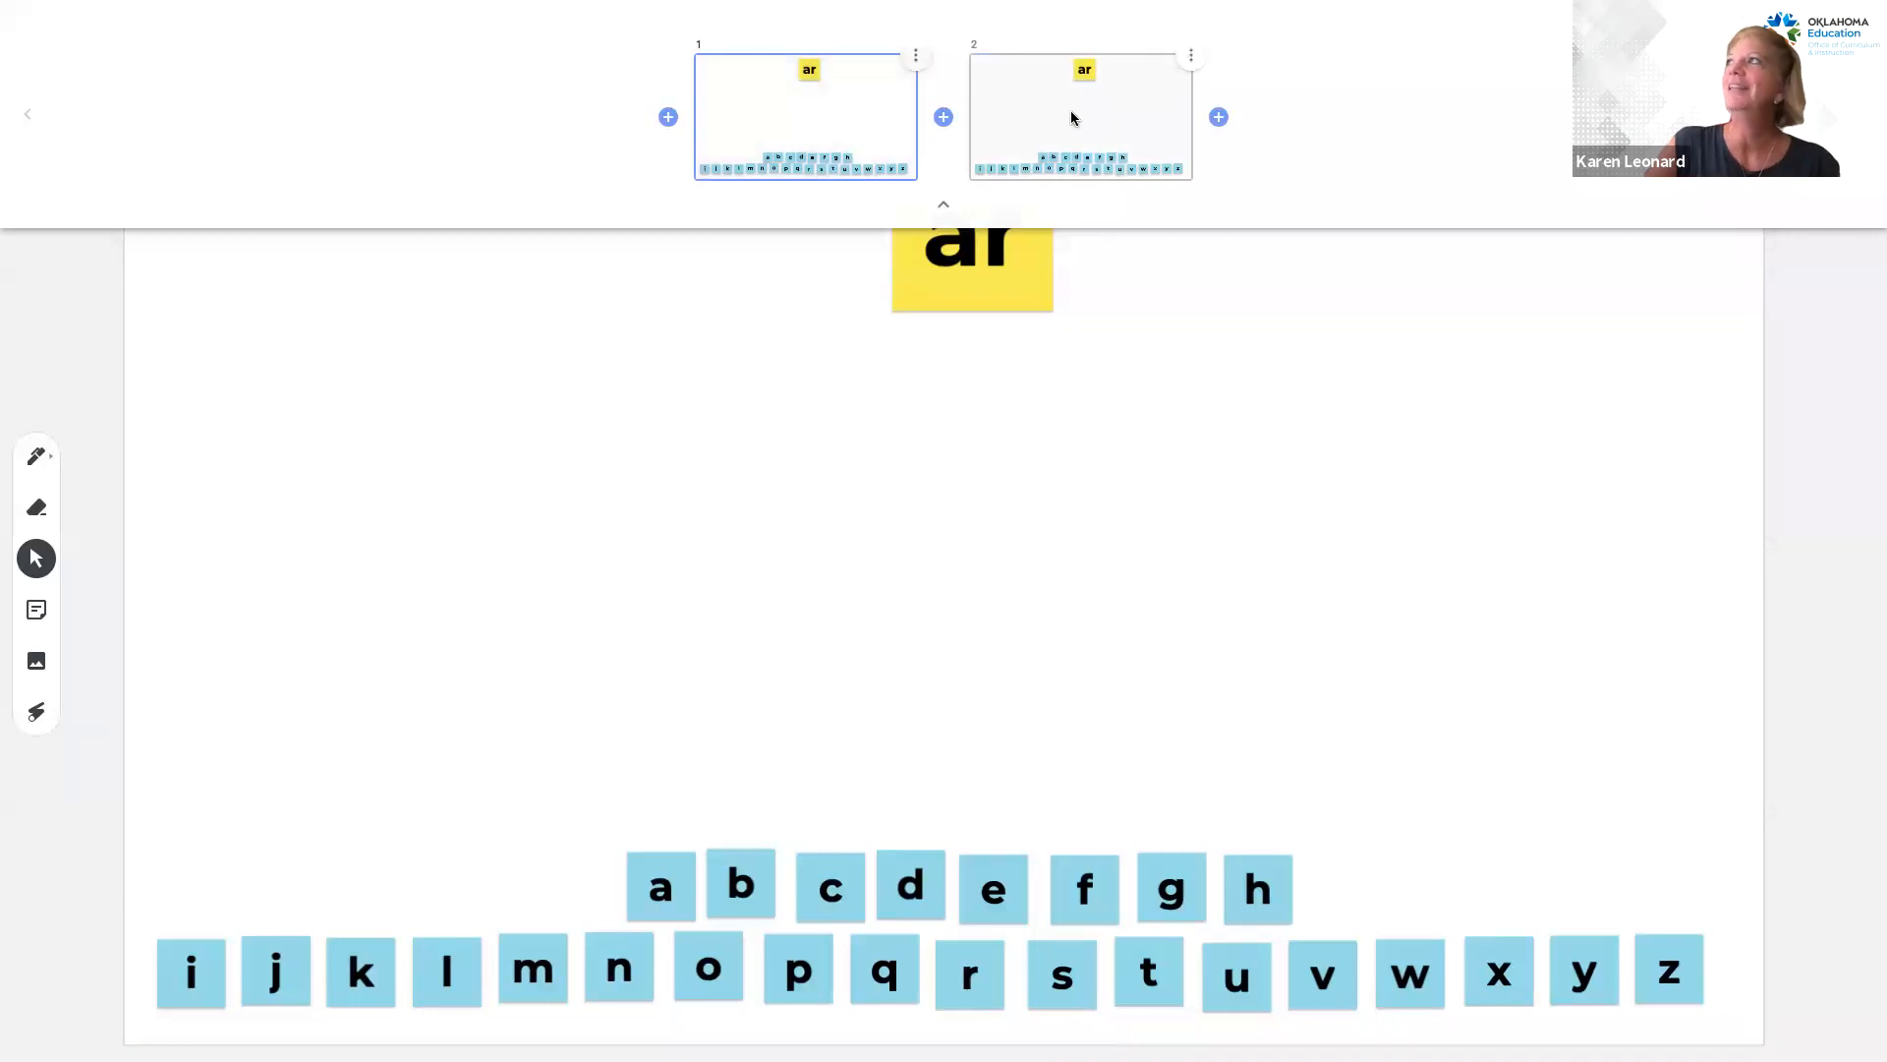
pyautogui.click(1045, 126)
pyautogui.click(944, 205)
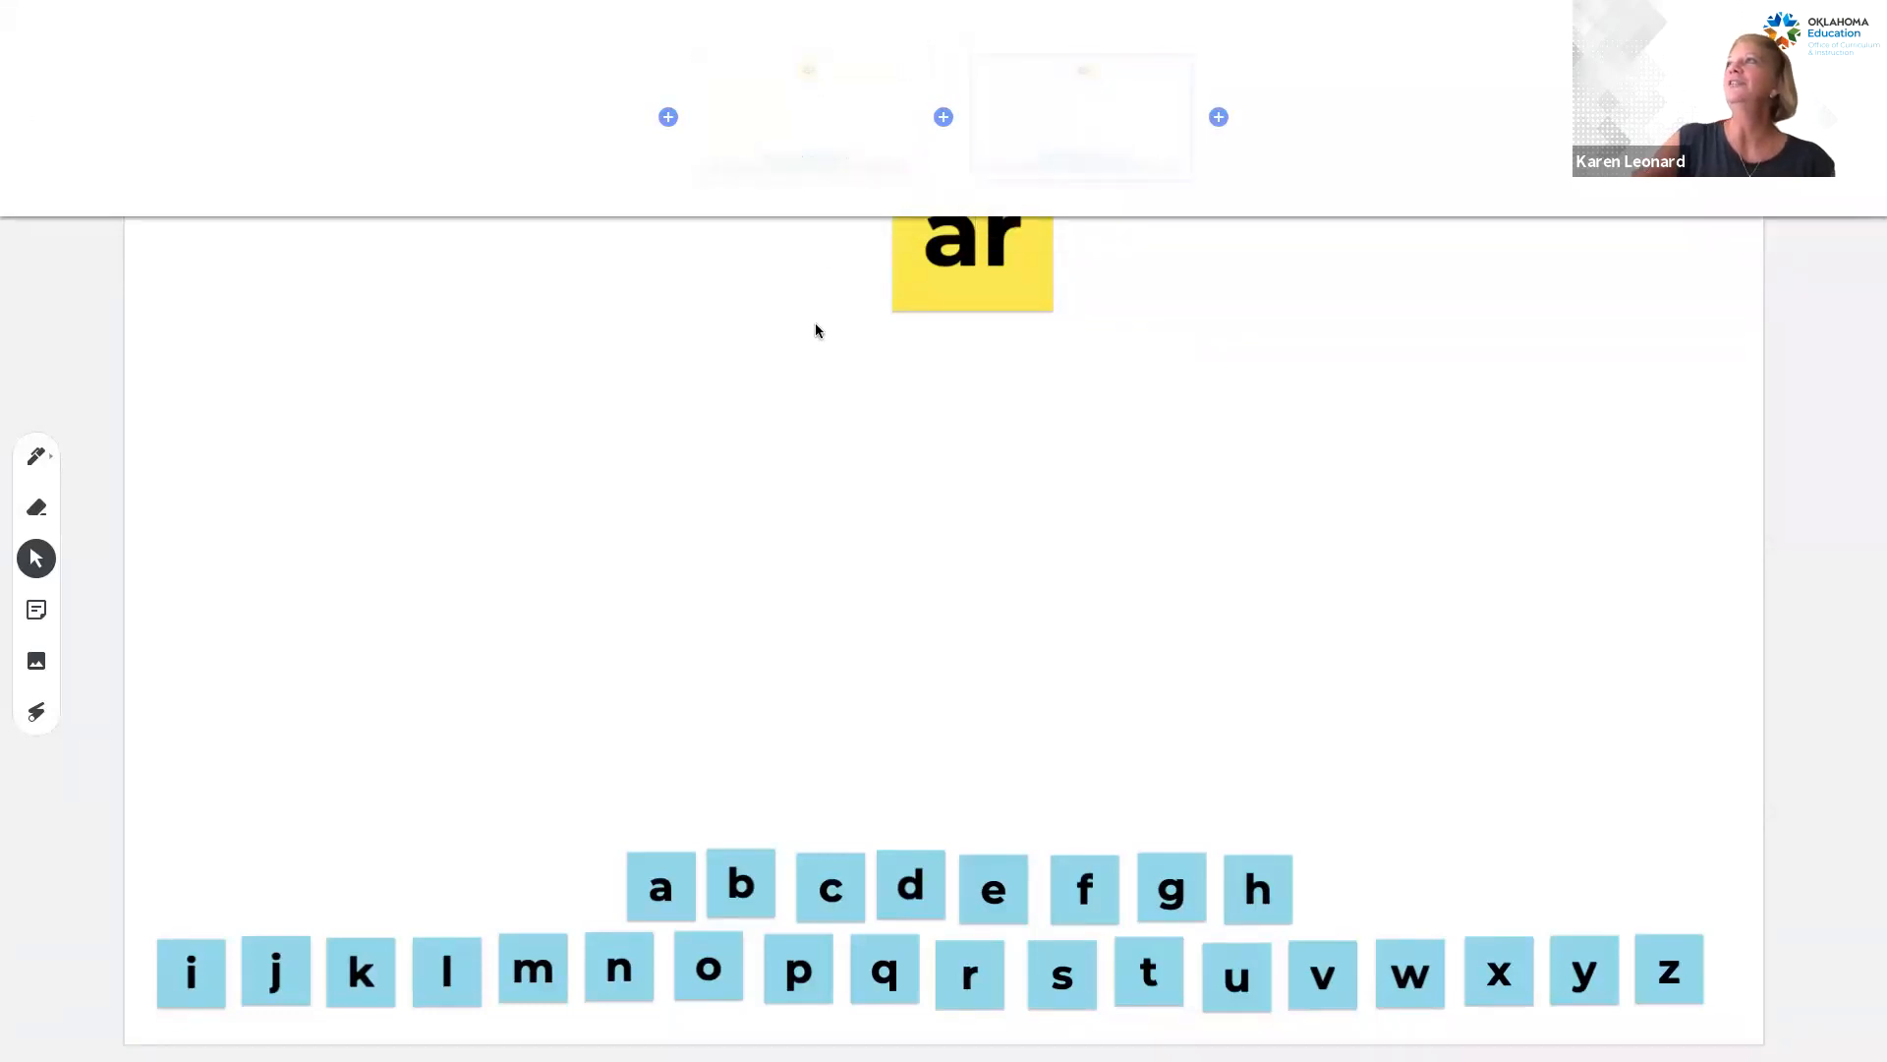
# Change the yellow "ar" note on the second frame to read "an" and save it.
pyautogui.click(994, 249)
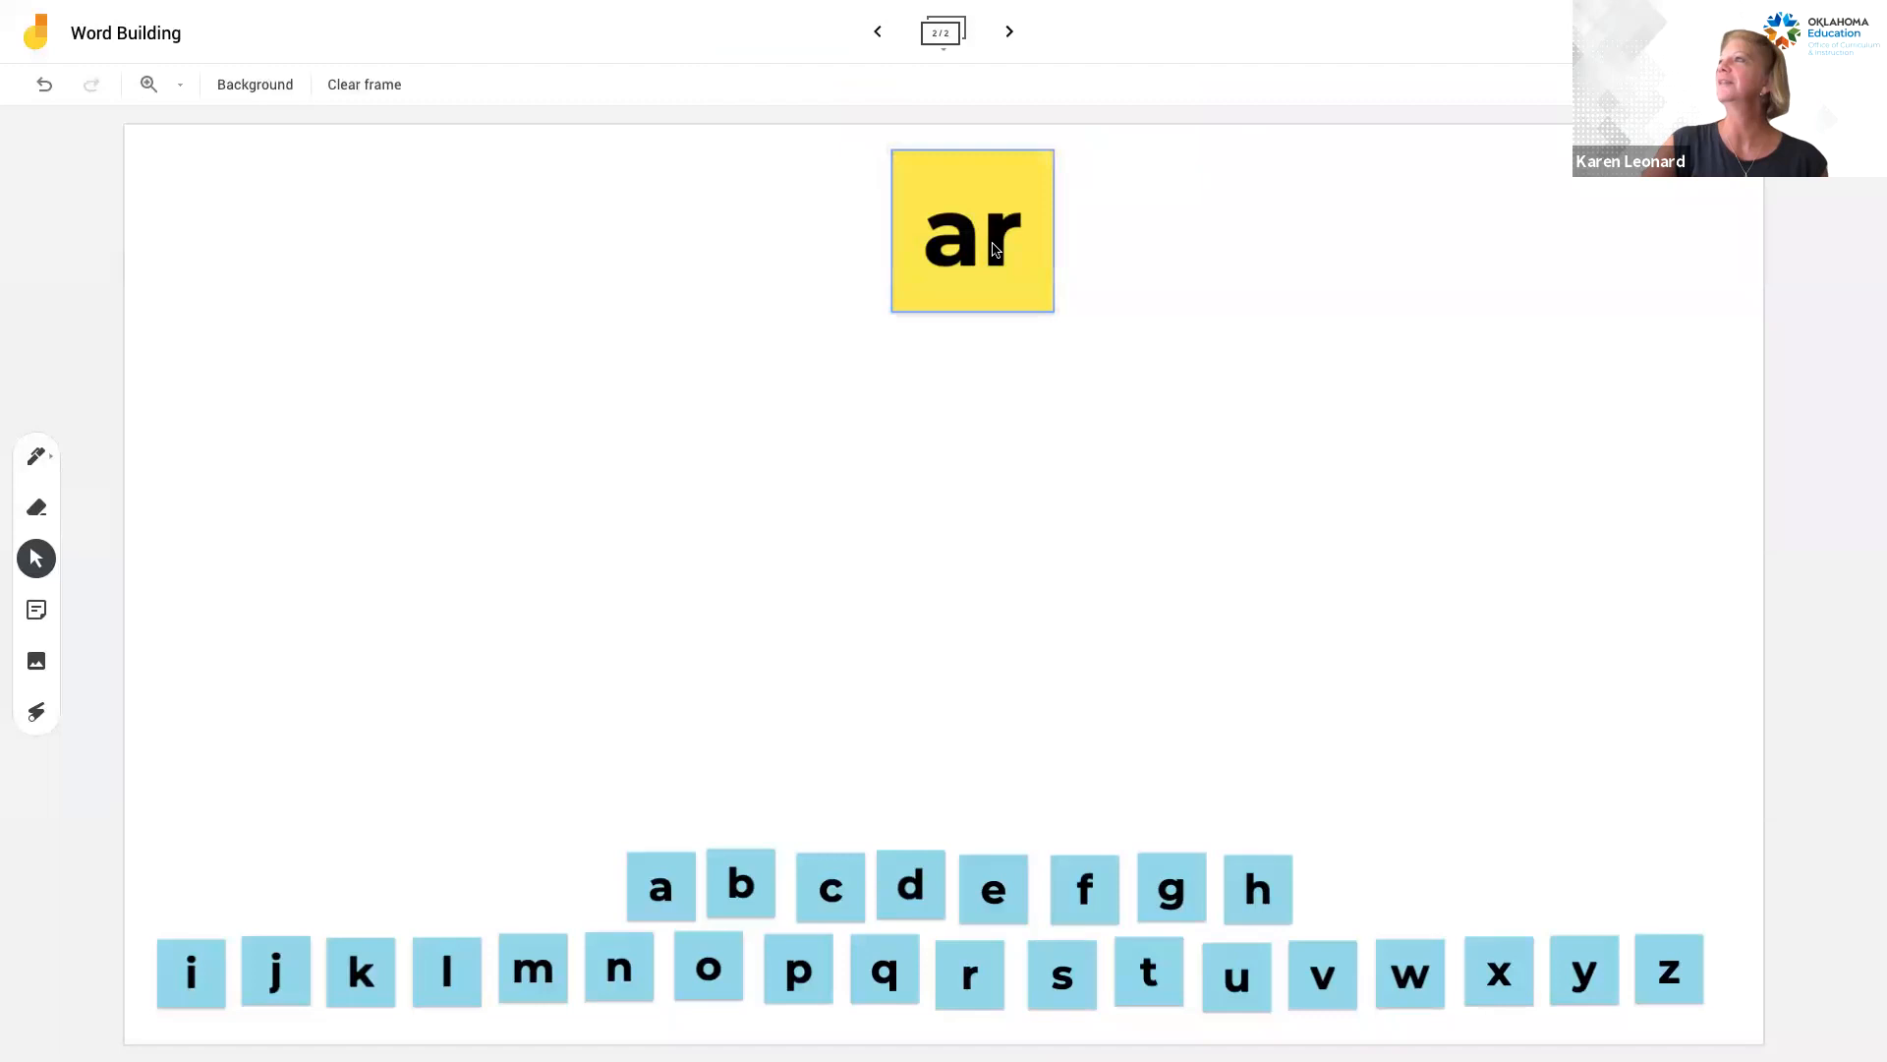
pyautogui.doubleClick(994, 249)
pyautogui.press('BackSpace')
pyautogui.write('n')
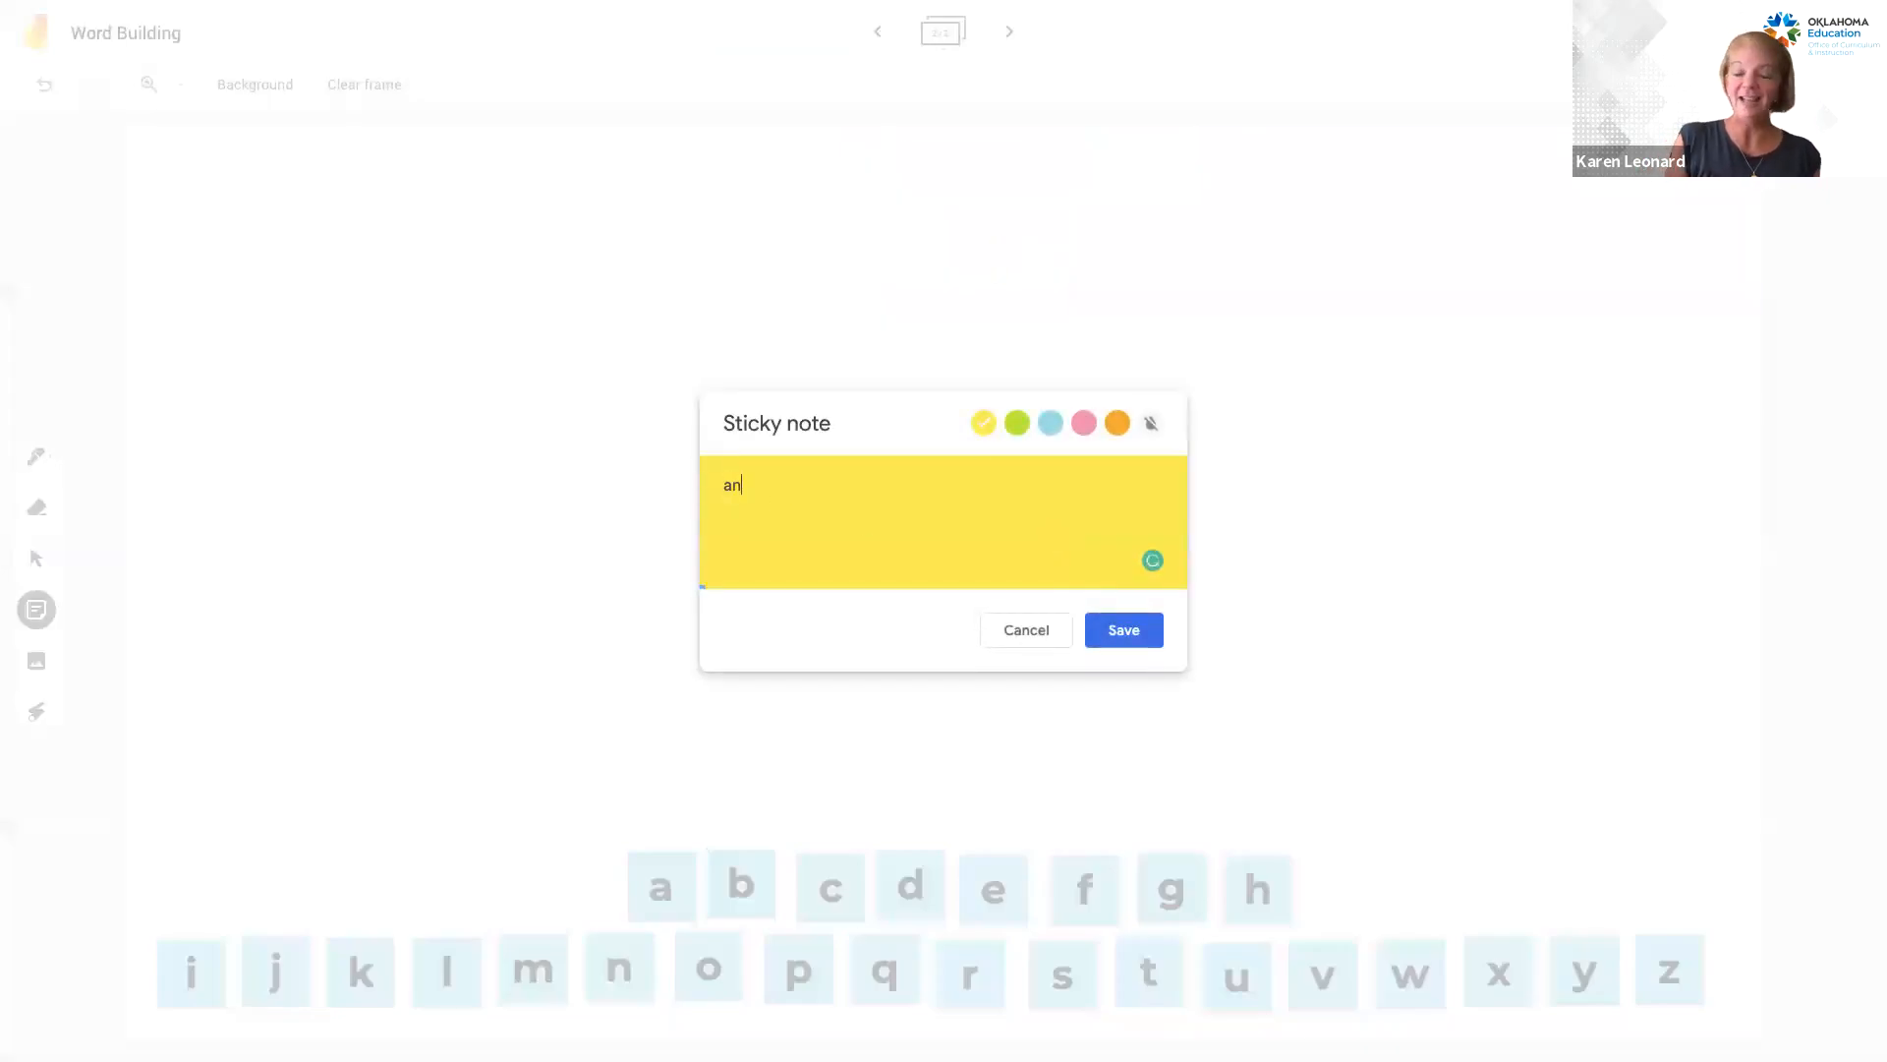
pyautogui.rightClick(1095, 629)
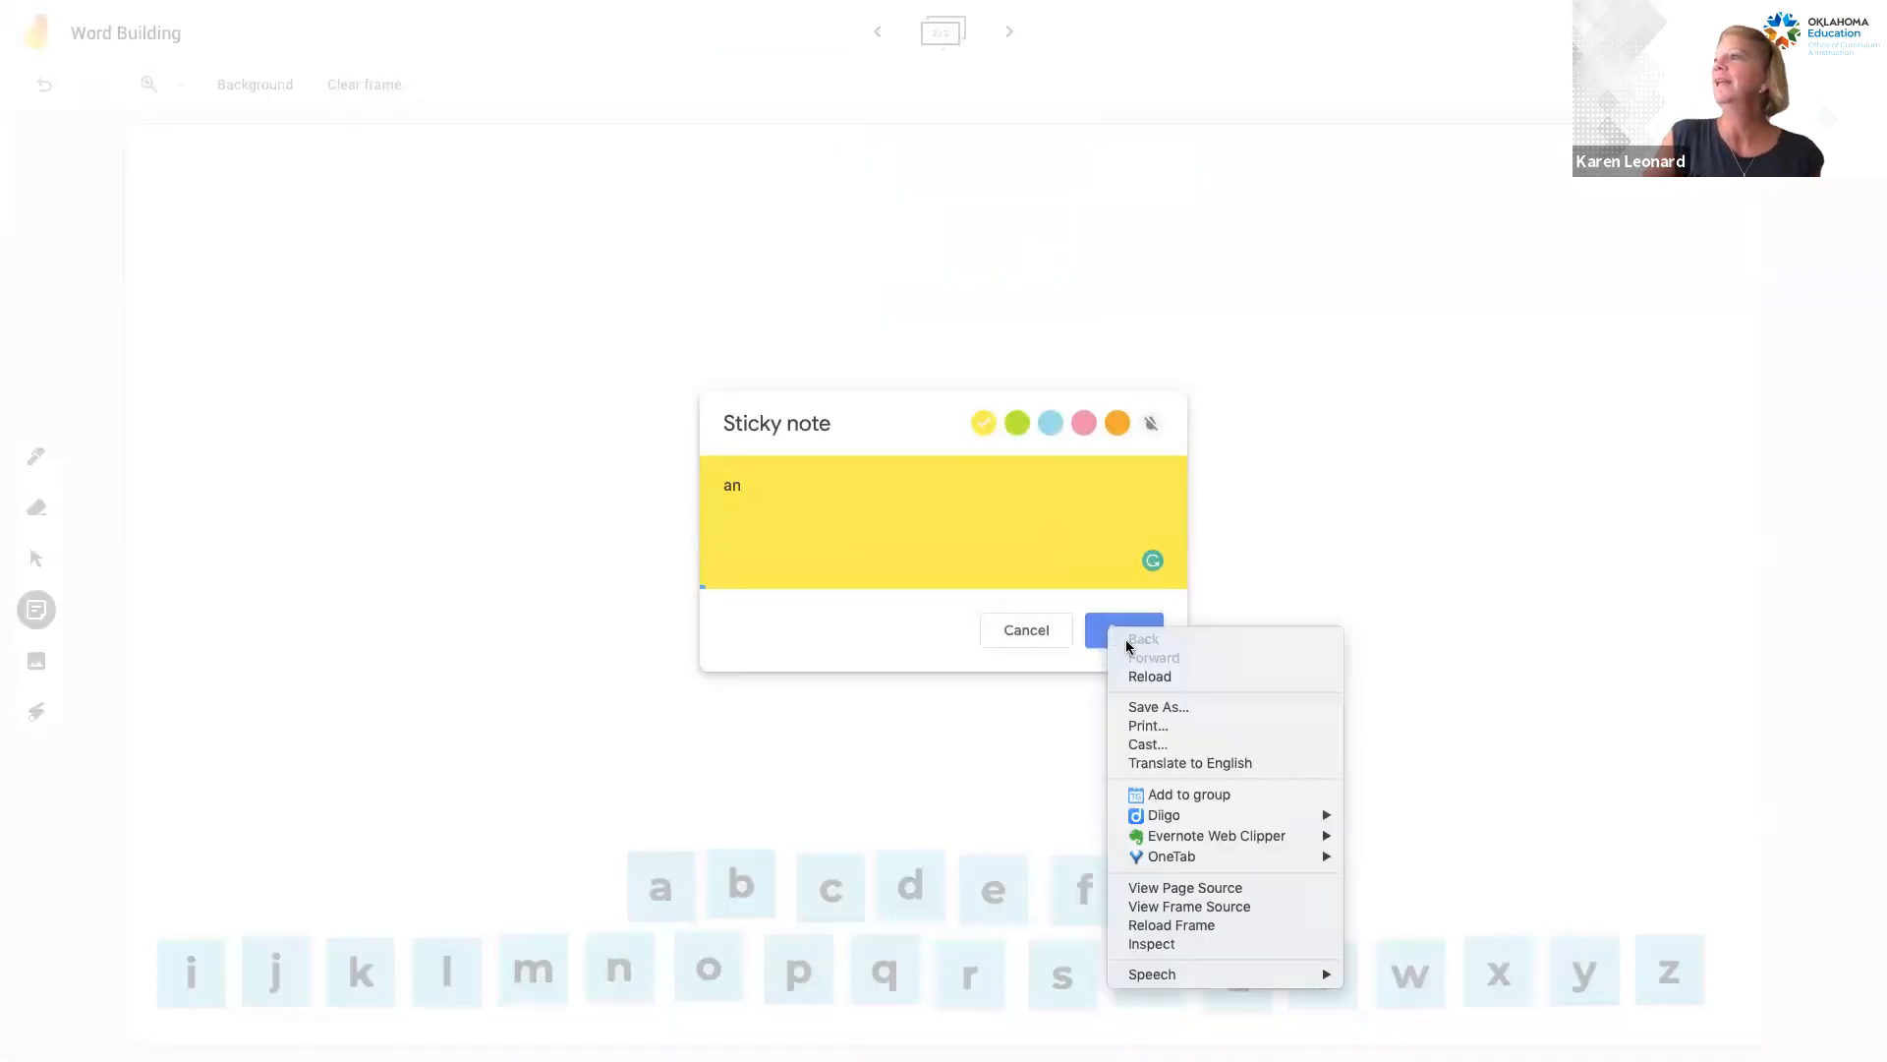
pyautogui.click(1094, 629)
pyautogui.click(1094, 630)
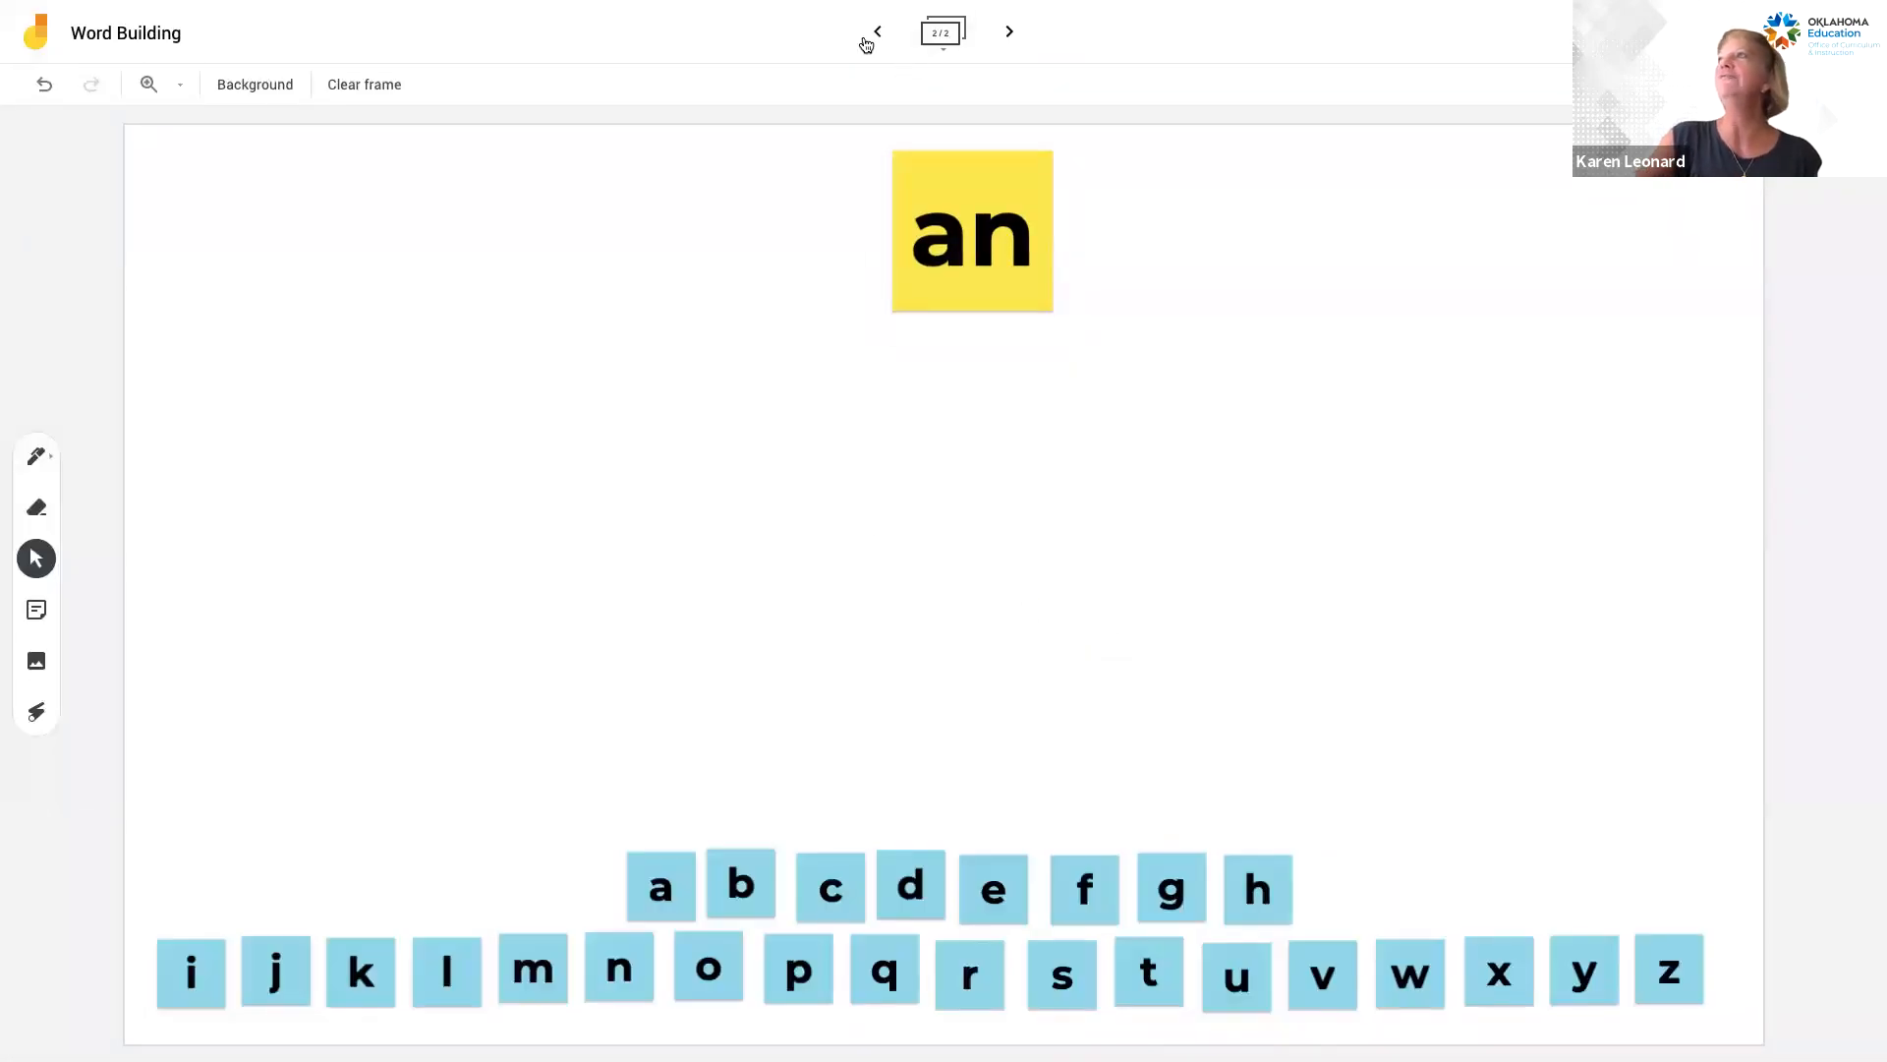
# Flip back to the "ar" frame of the Word Building board and return to the "an" frame.
pyautogui.rightClick(878, 33)
pyautogui.click(877, 32)
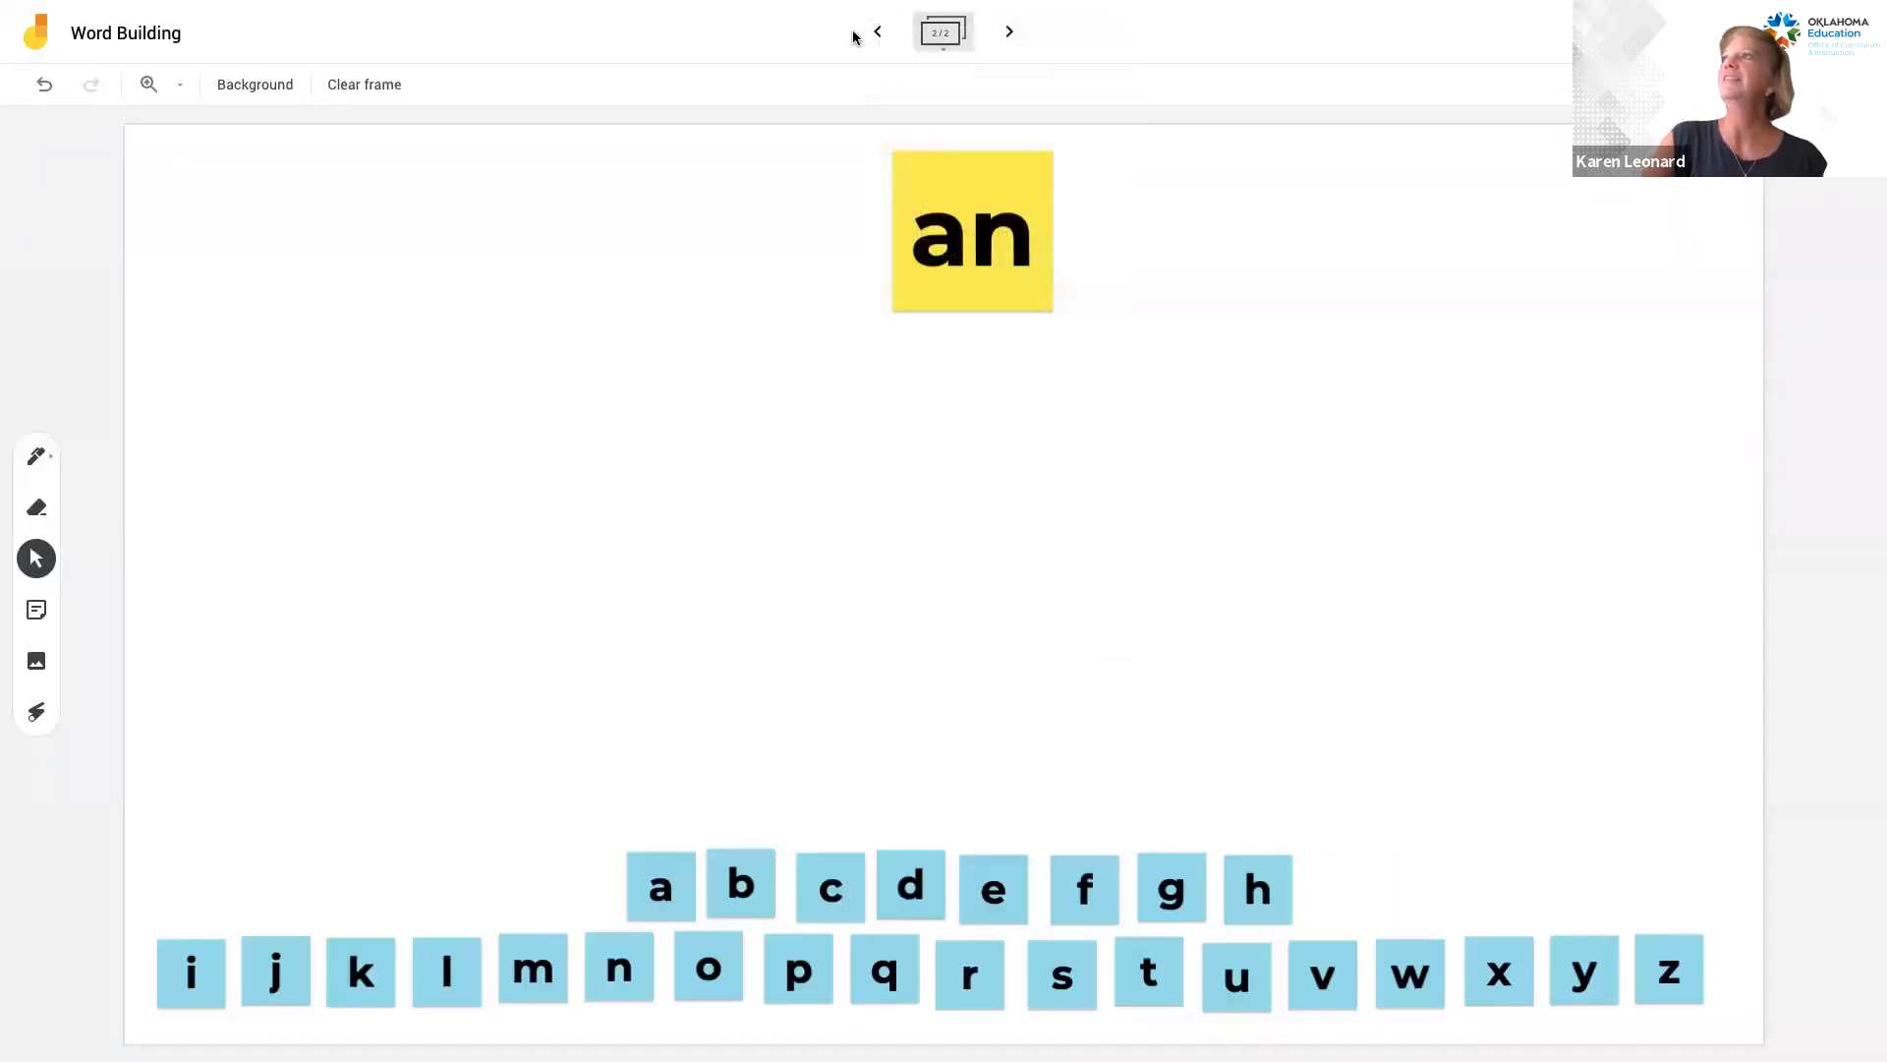
pyautogui.click(870, 32)
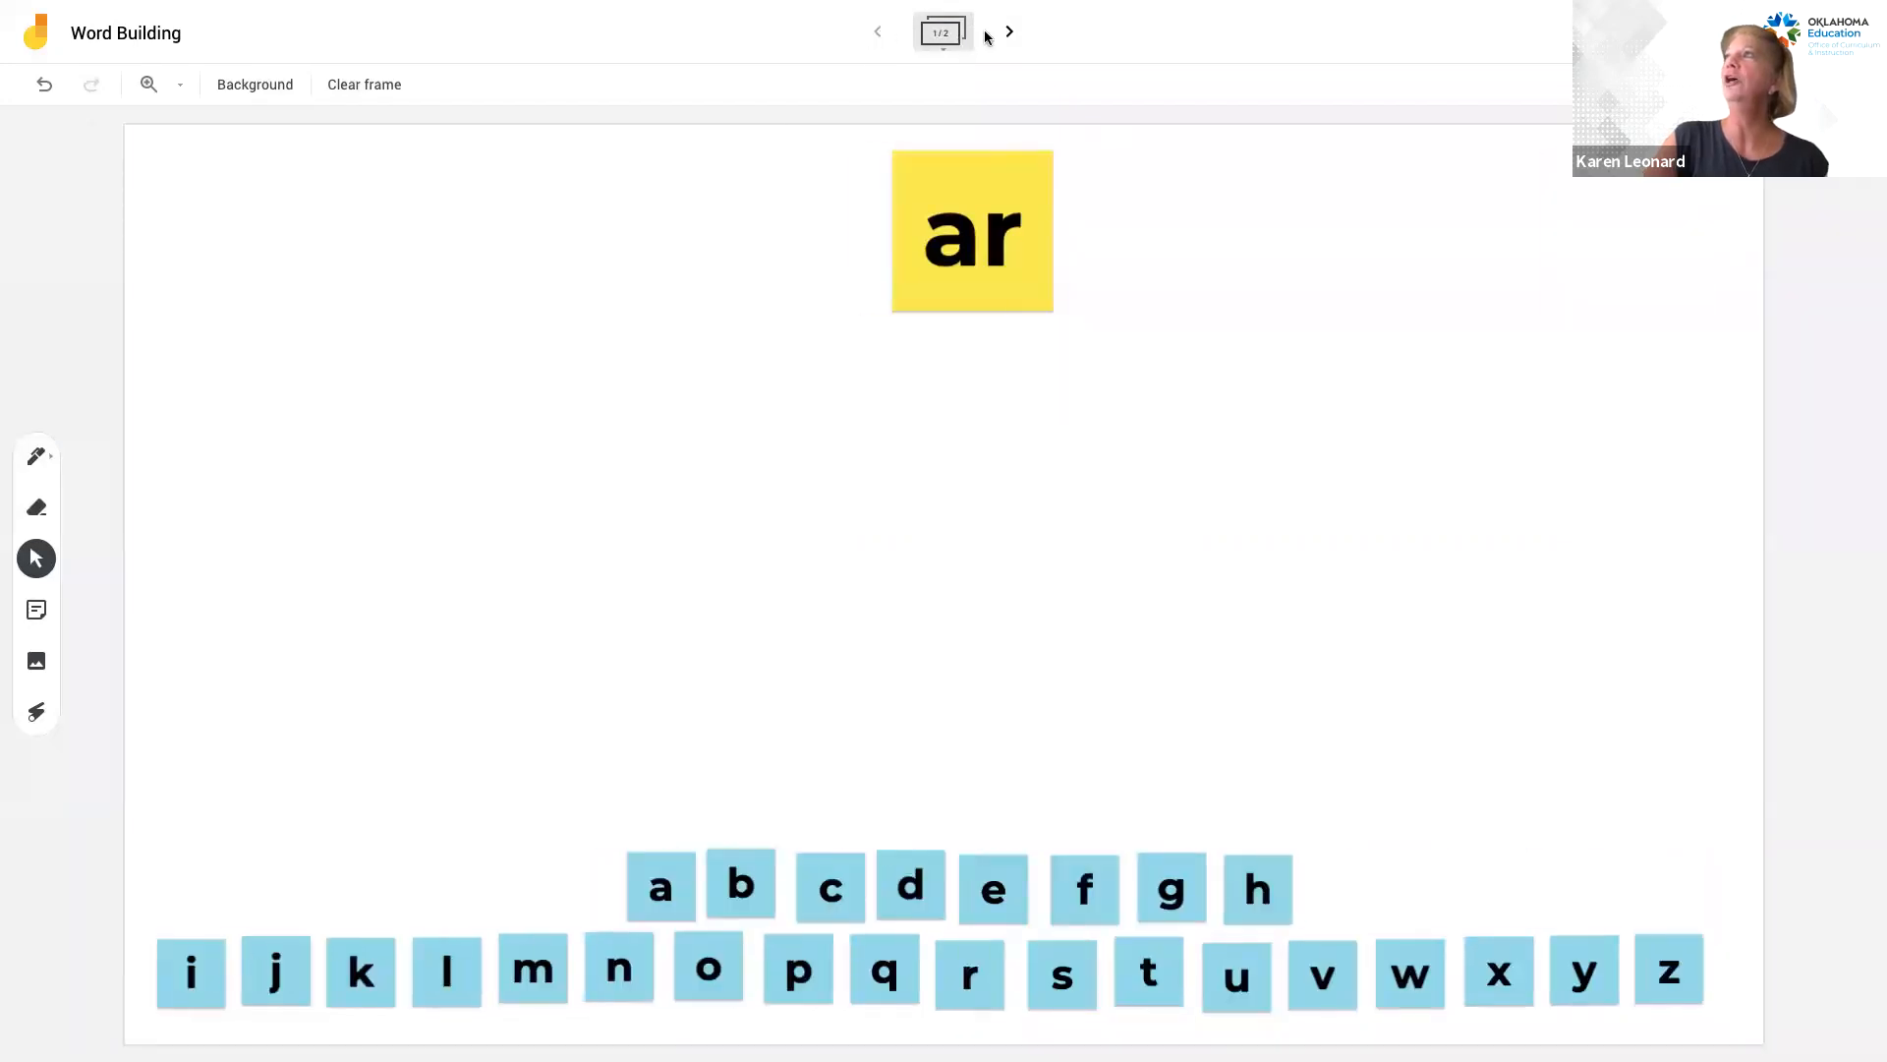
pyautogui.click(1010, 33)
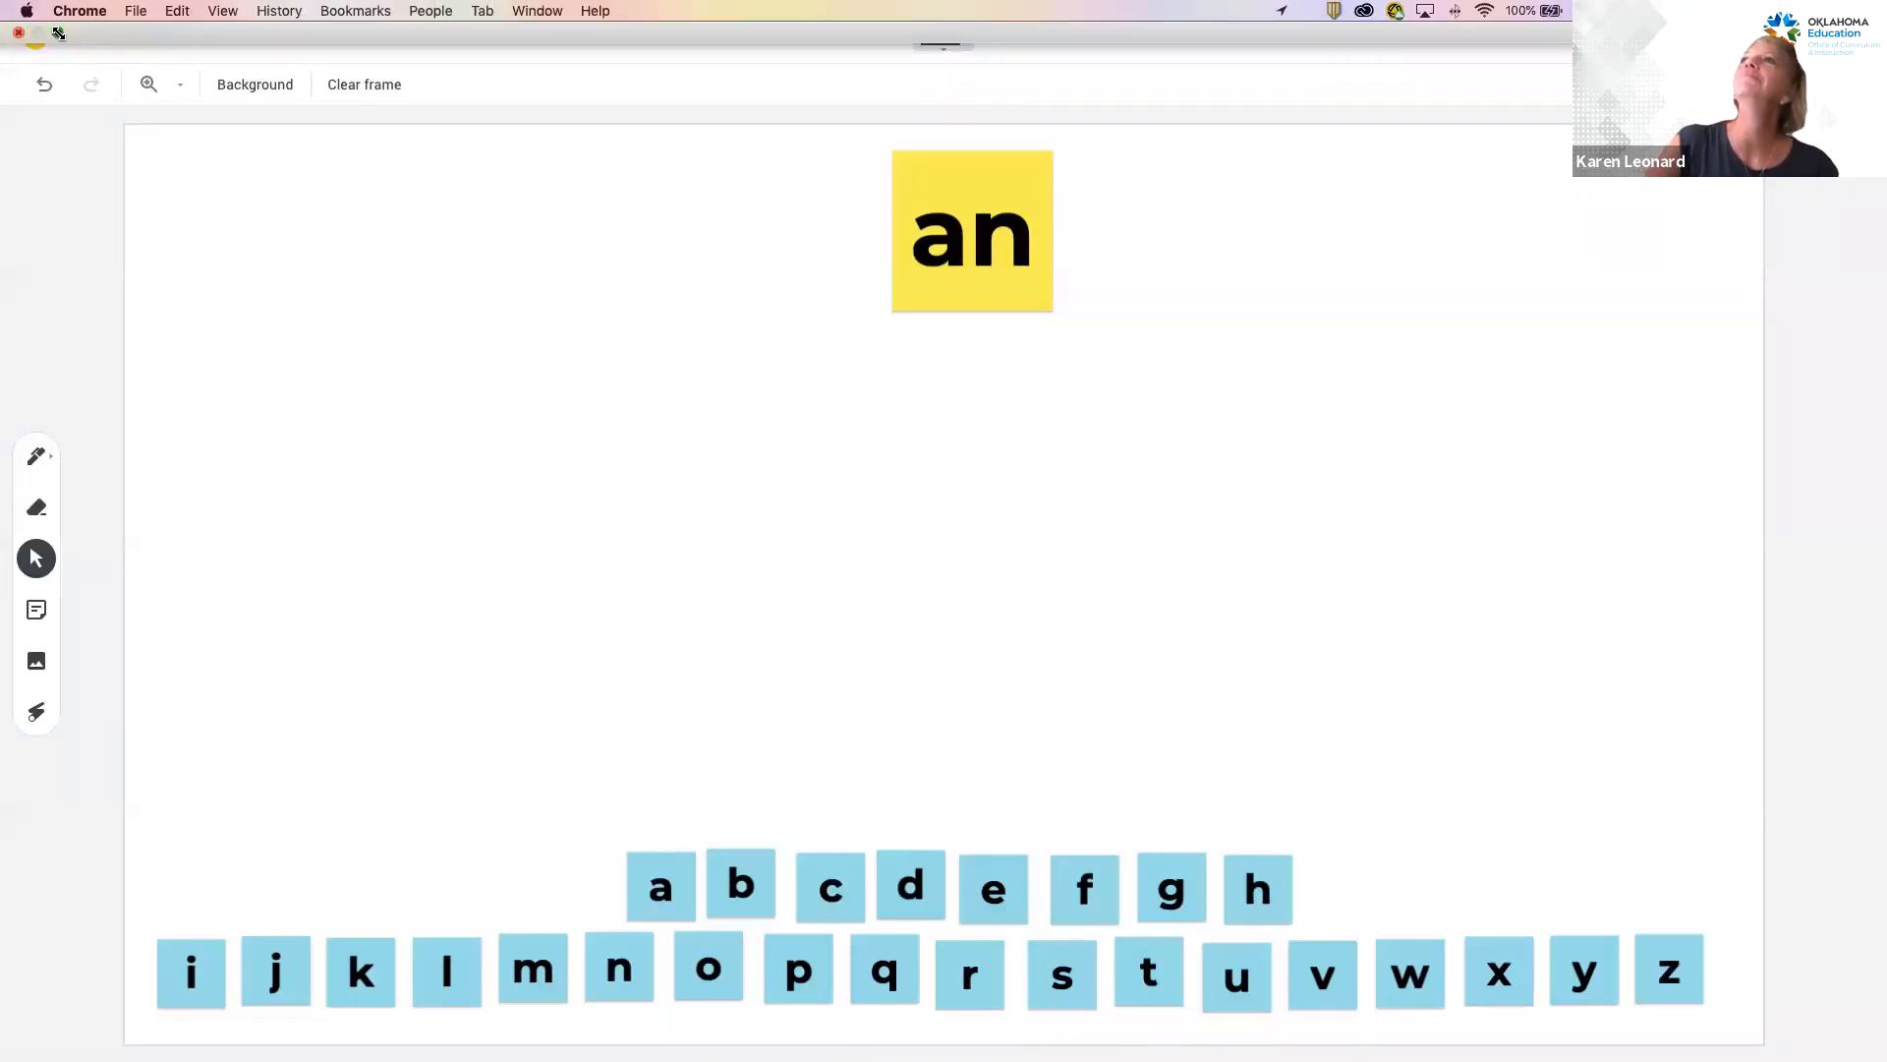
# Leave full screen, return to the presentation, and open the linked OpenSciEd Jamboard in full screen.
pyautogui.click(58, 32)
pyautogui.click(222, 56)
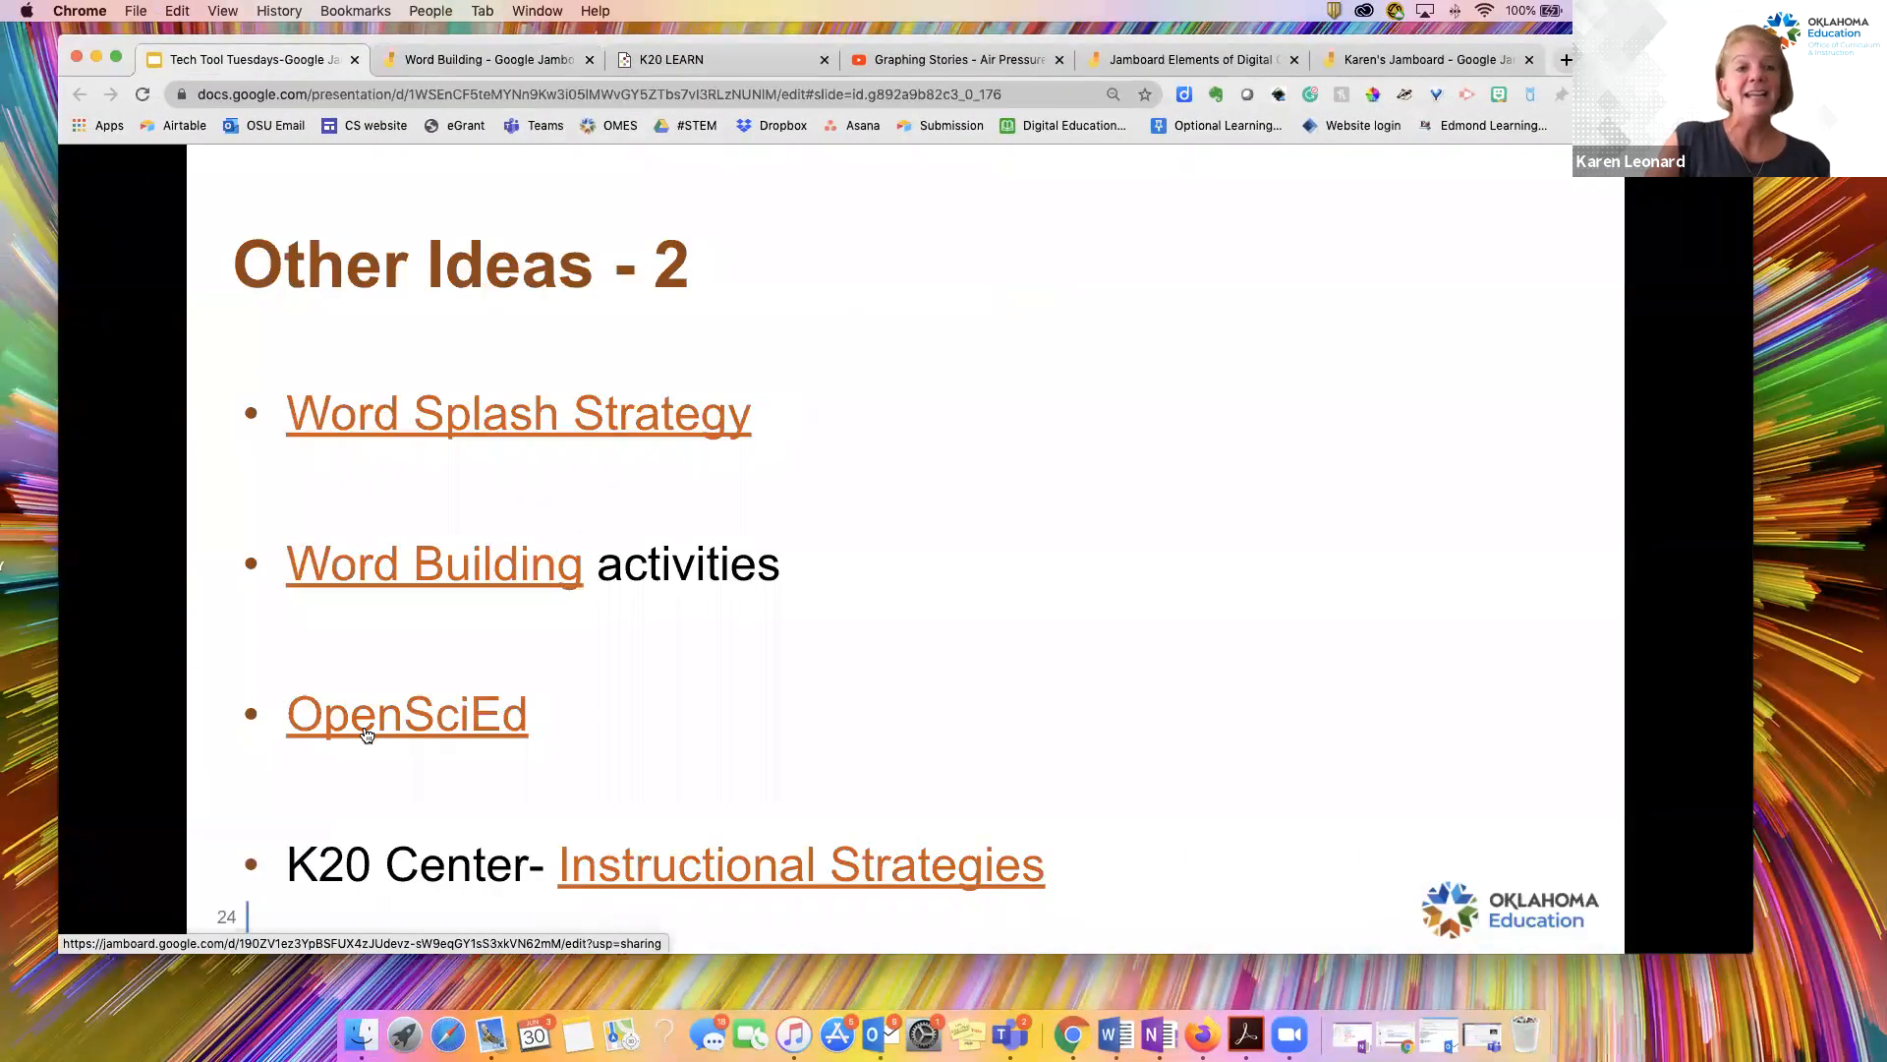
pyautogui.click(366, 733)
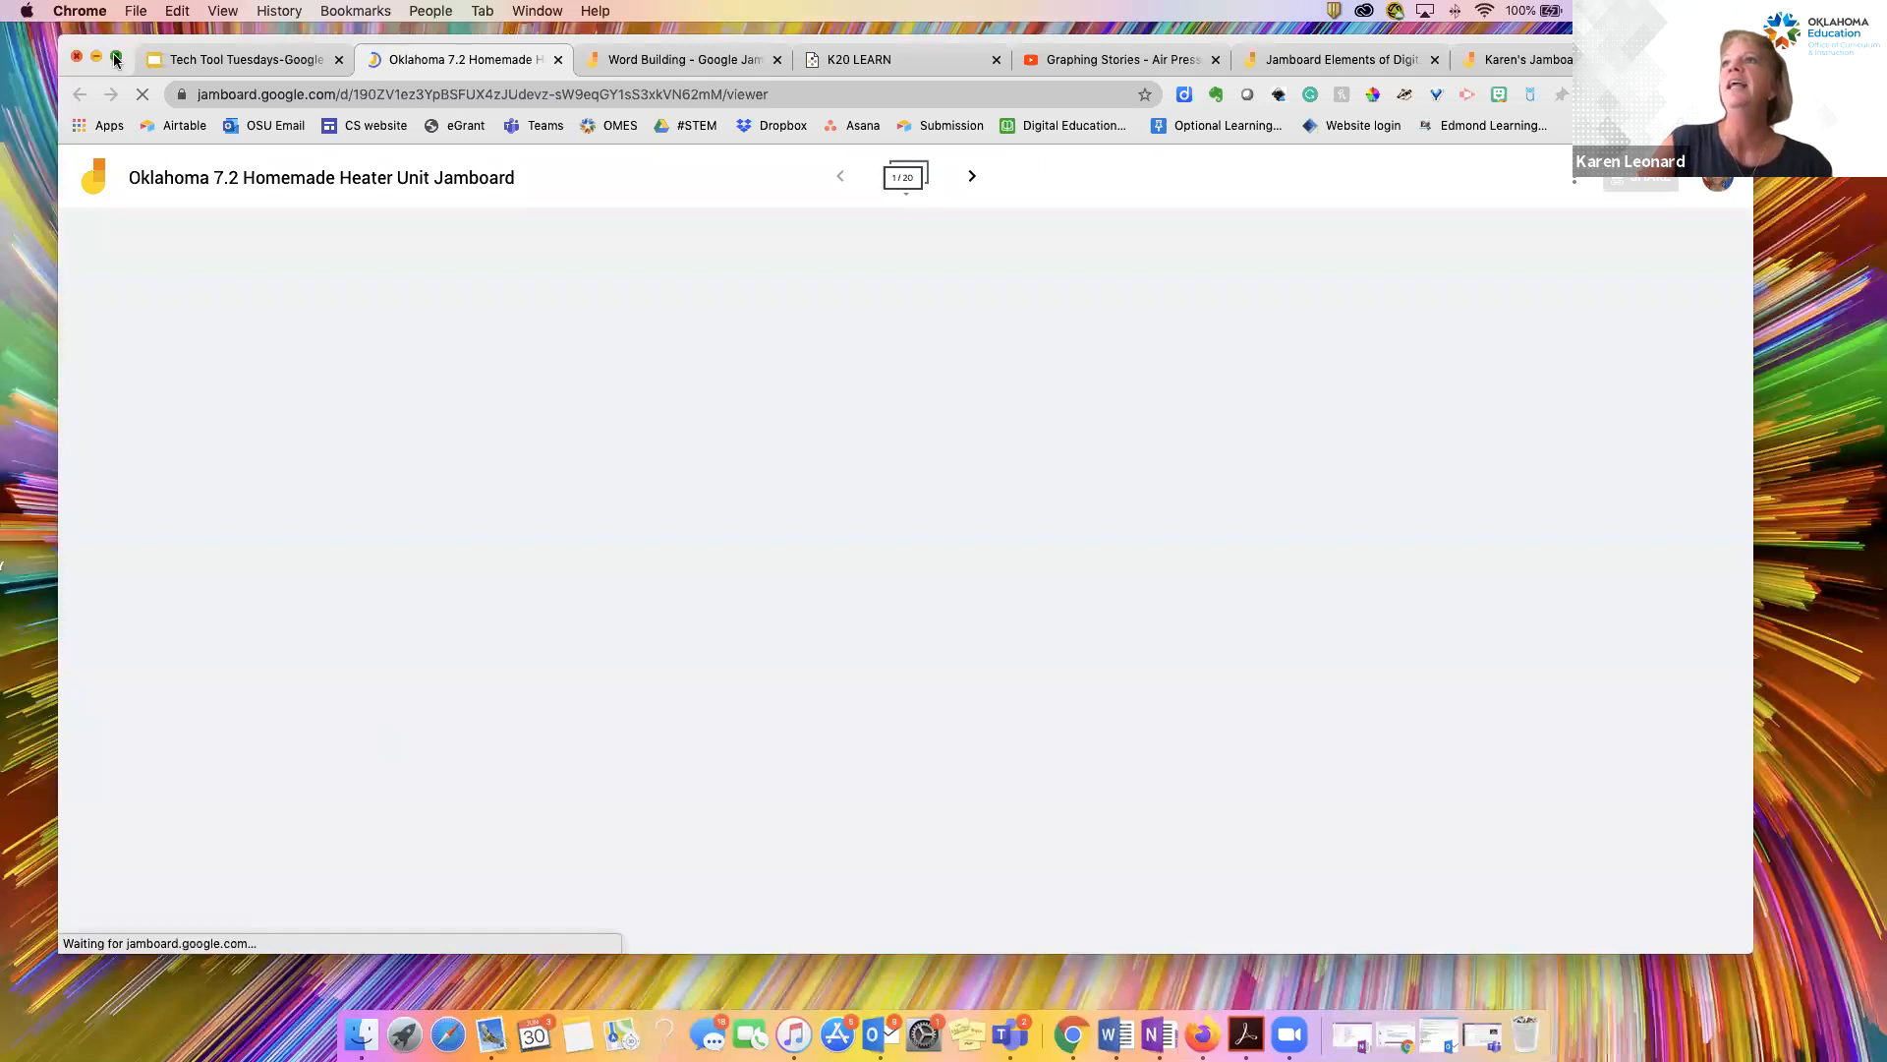
pyautogui.click(116, 59)
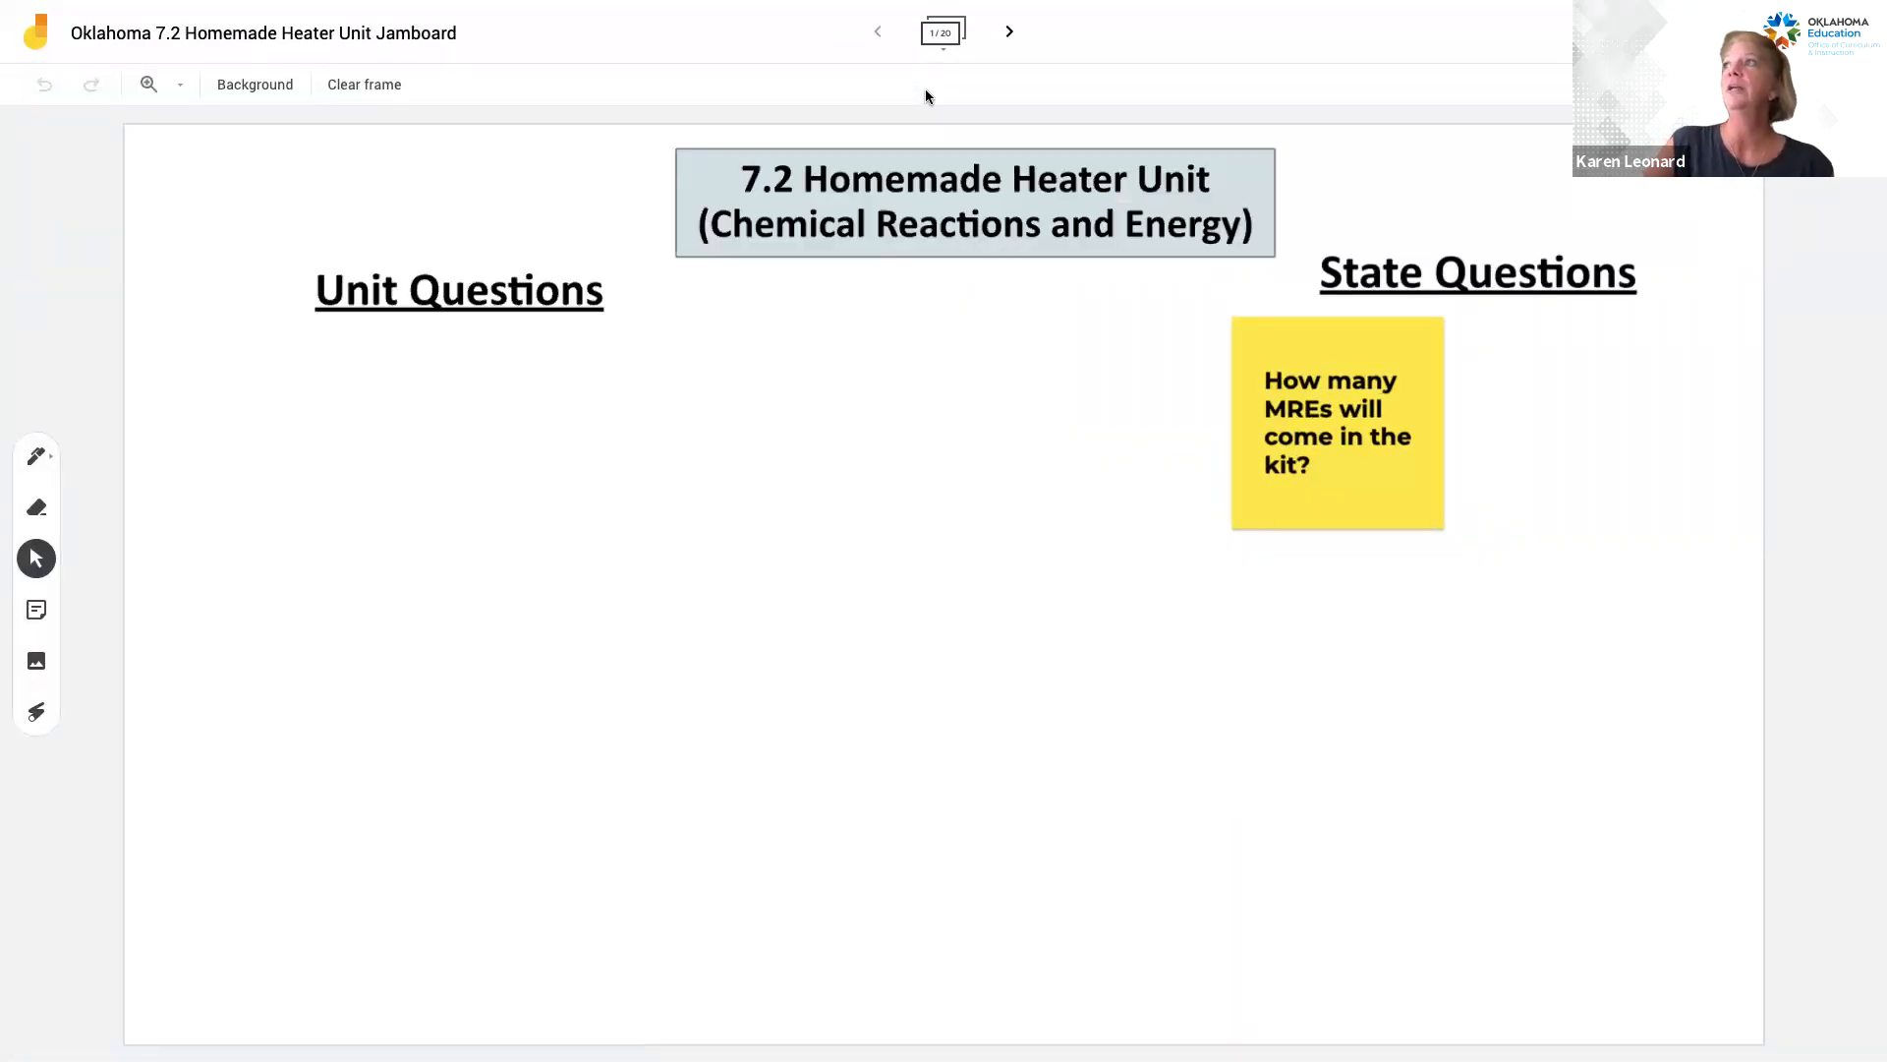
# Page through the Homemade Heater Unit Jamboard from the first frame to the "Our Norms" table on frame 10.
pyautogui.click(1009, 38)
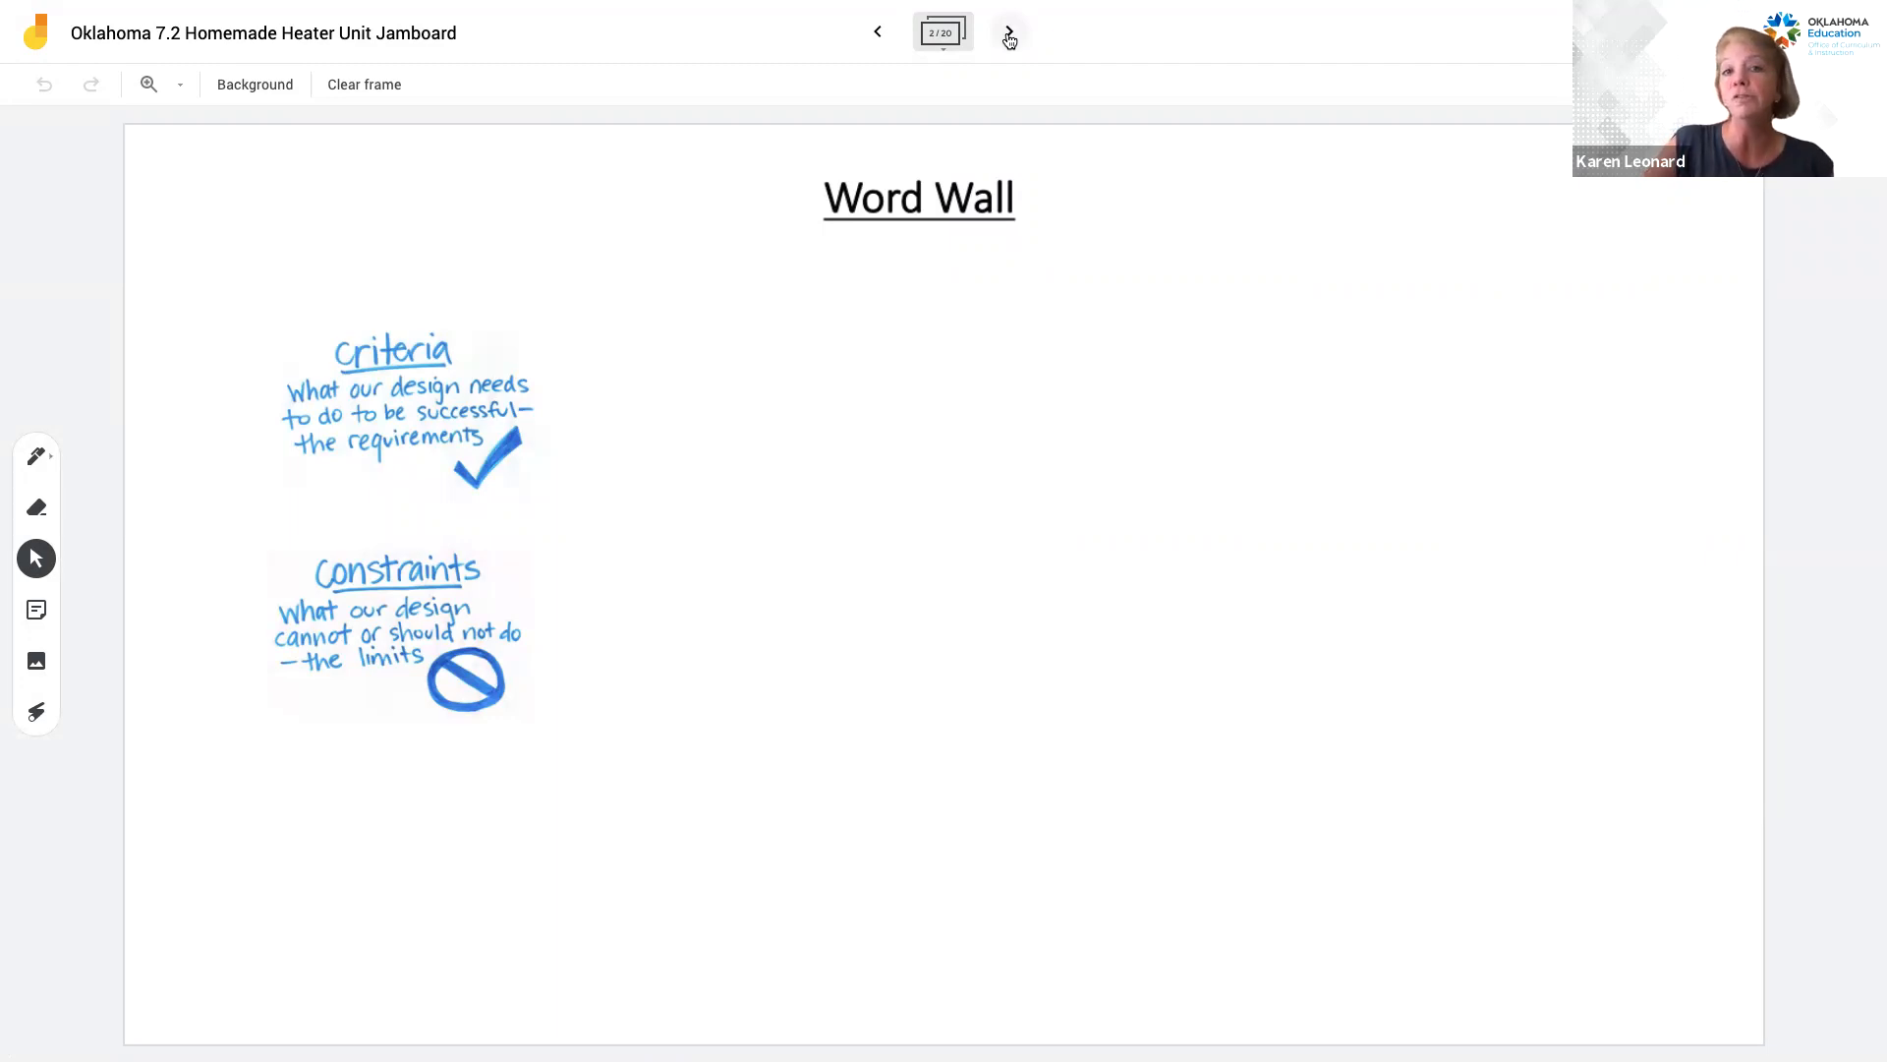
pyautogui.click(1009, 35)
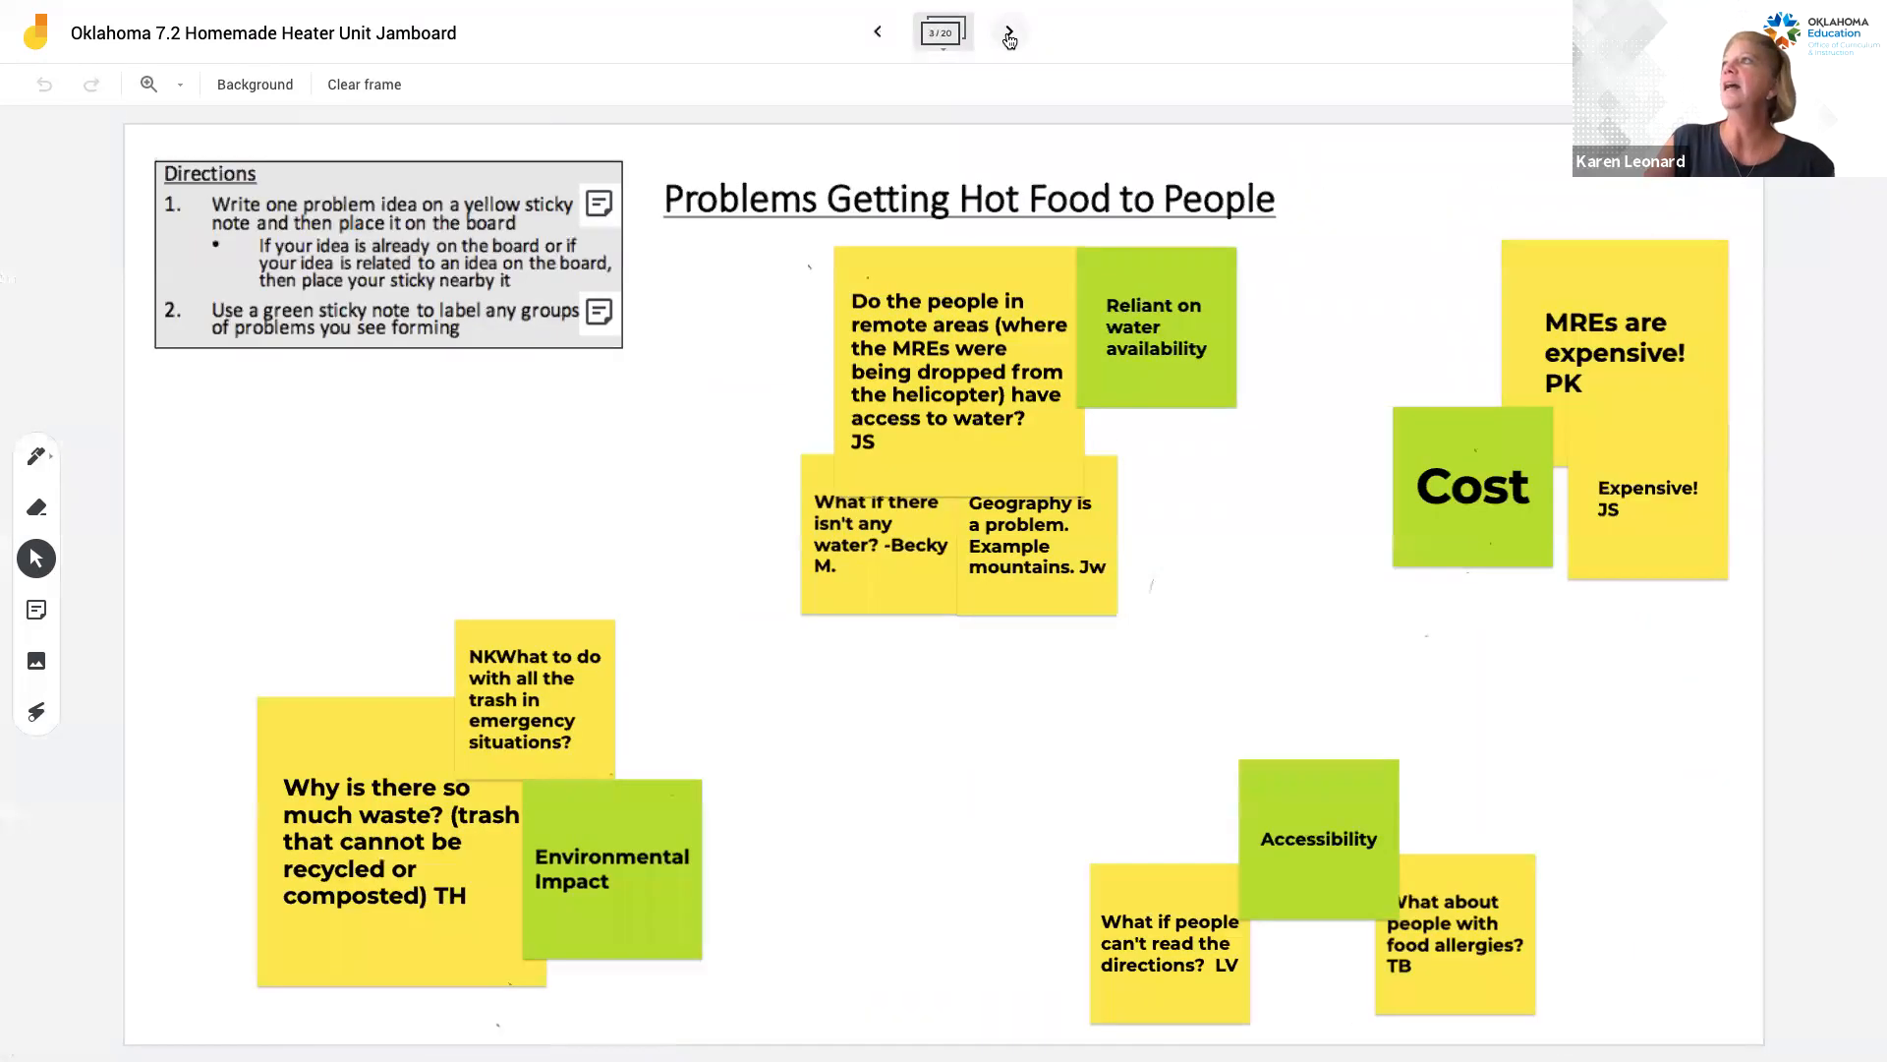
pyautogui.click(1009, 36)
pyautogui.click(1010, 36)
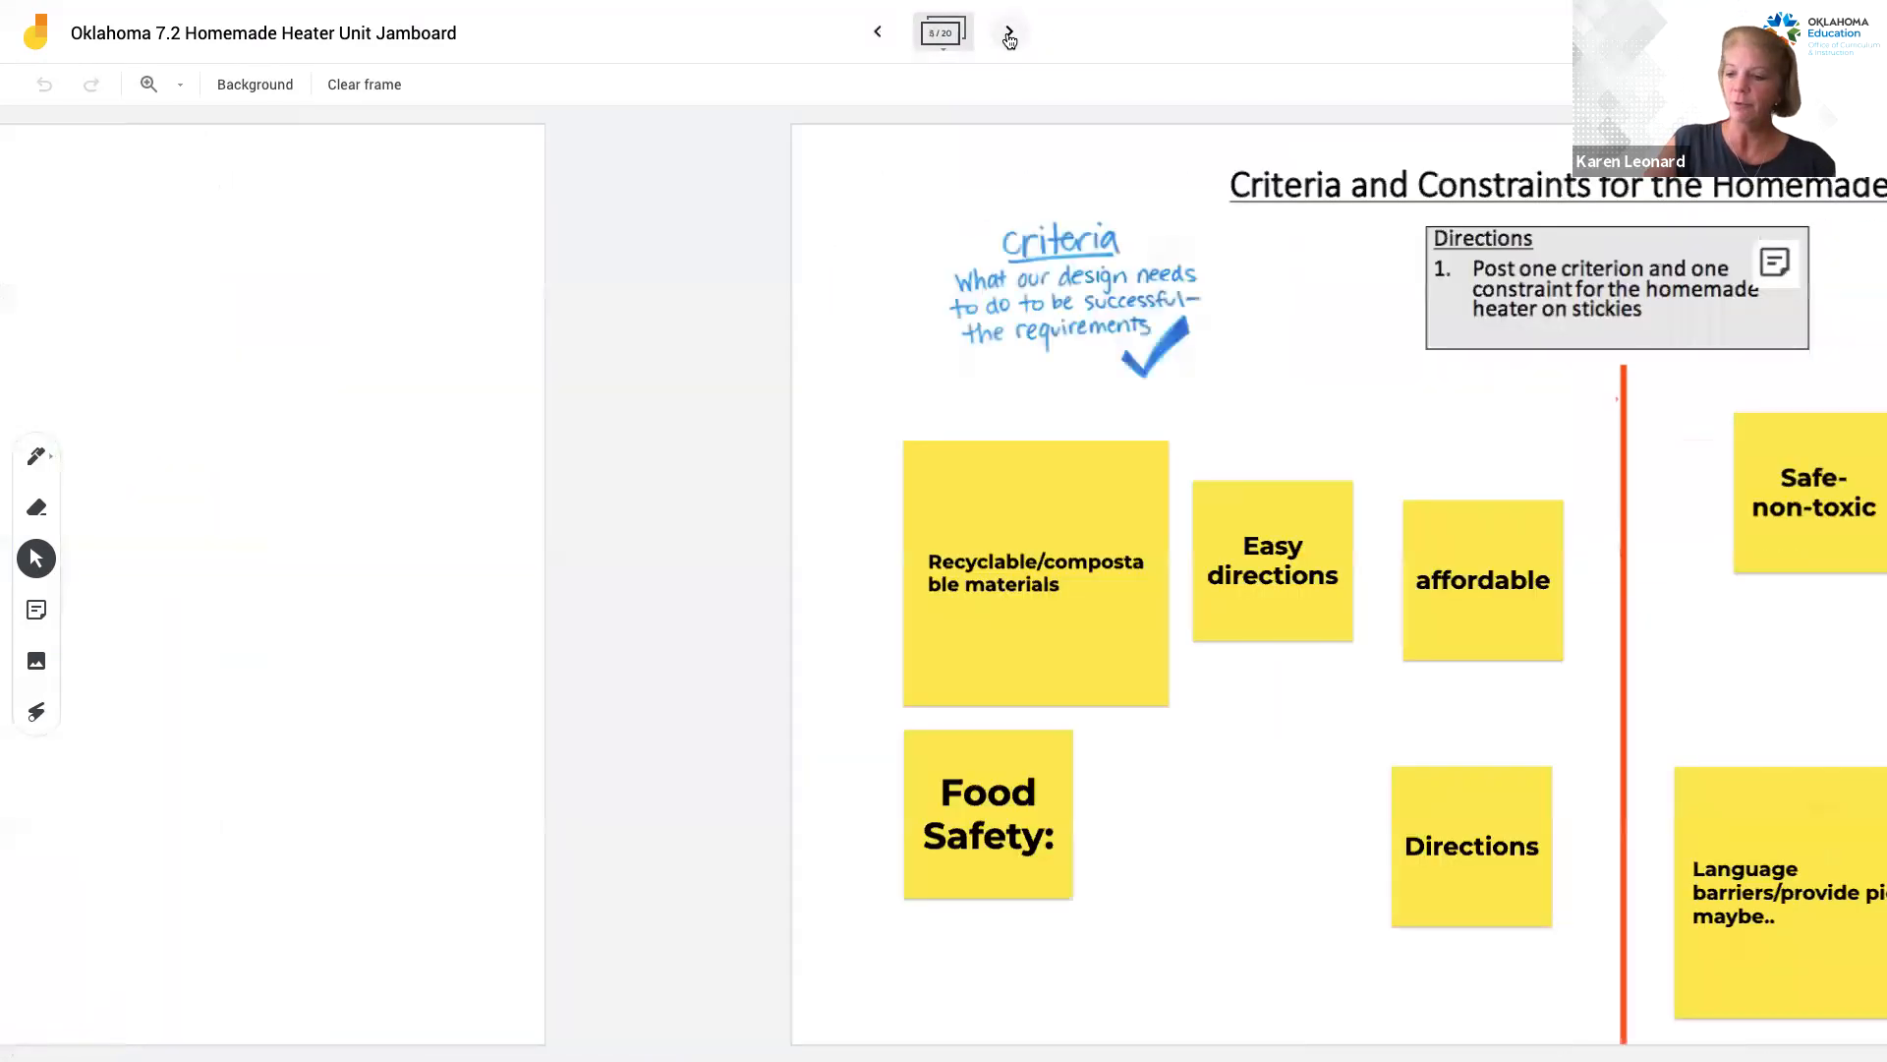
pyautogui.click(1009, 35)
pyautogui.click(1009, 35)
pyautogui.click(1009, 36)
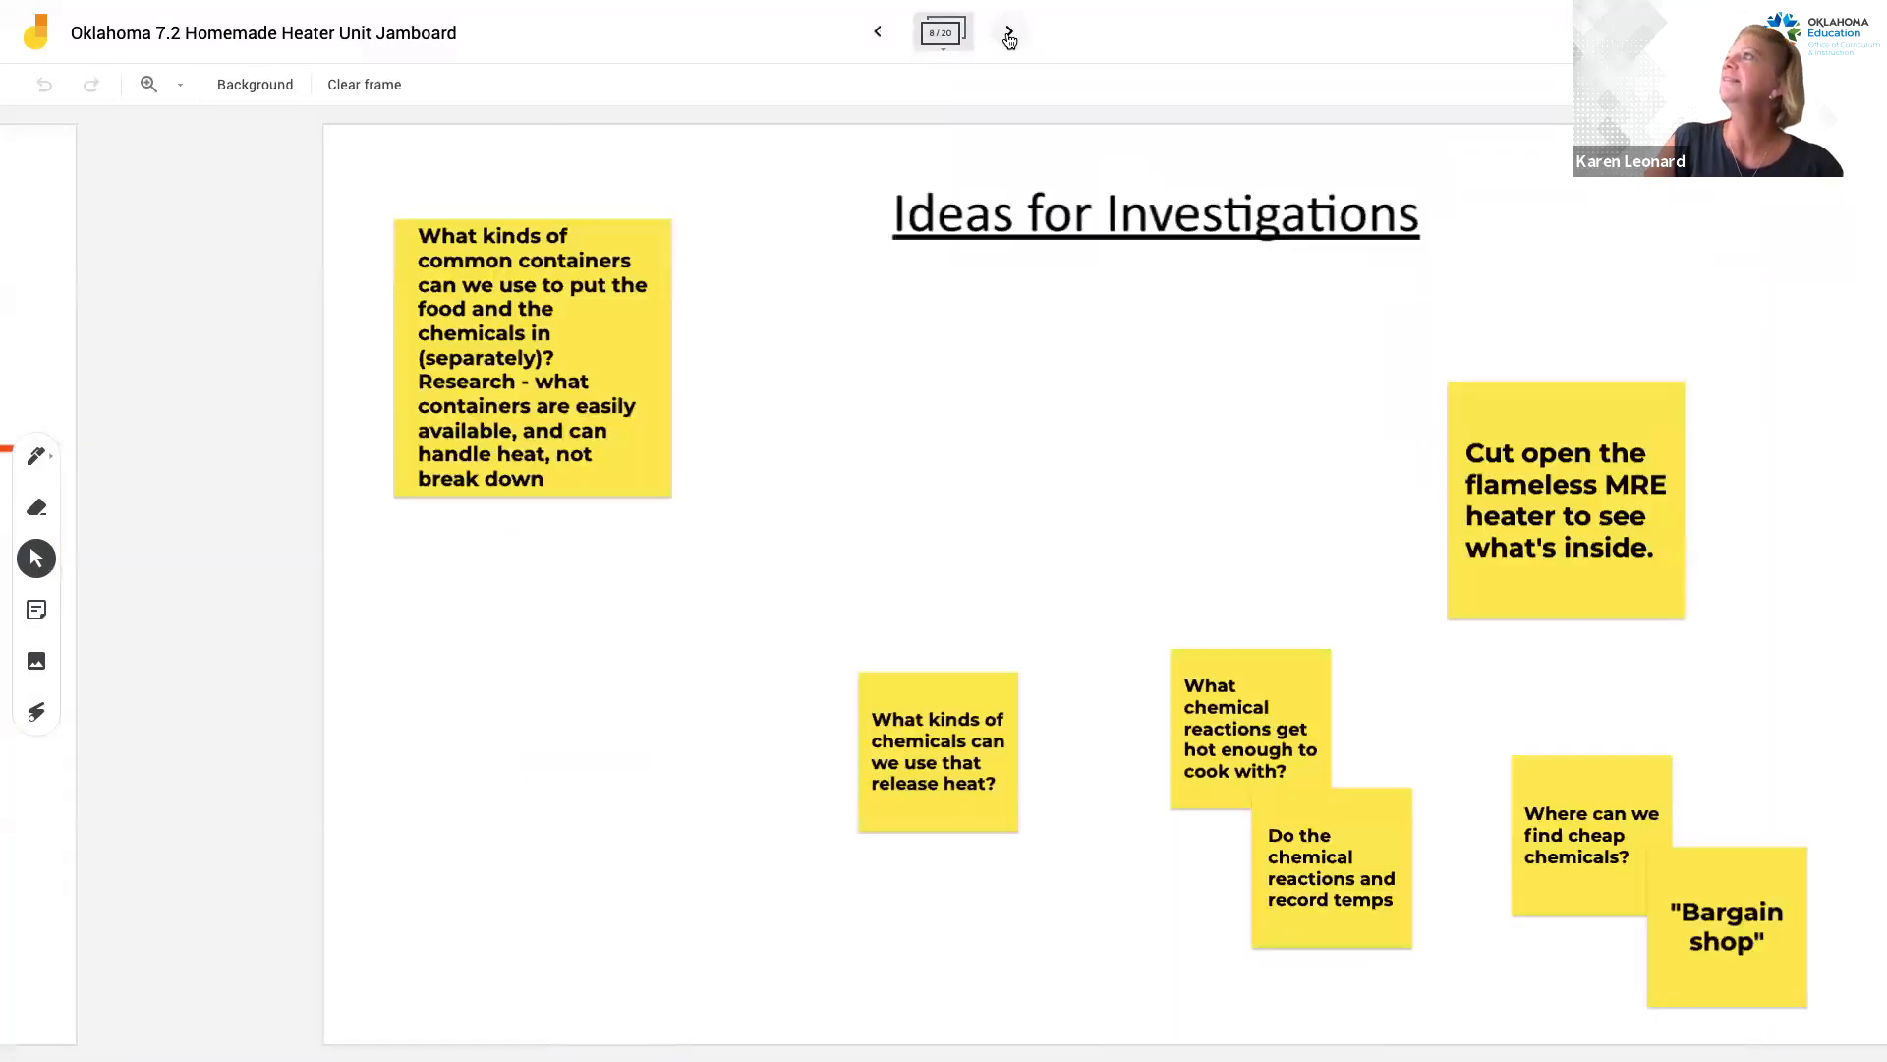
pyautogui.click(1010, 35)
pyautogui.click(1010, 35)
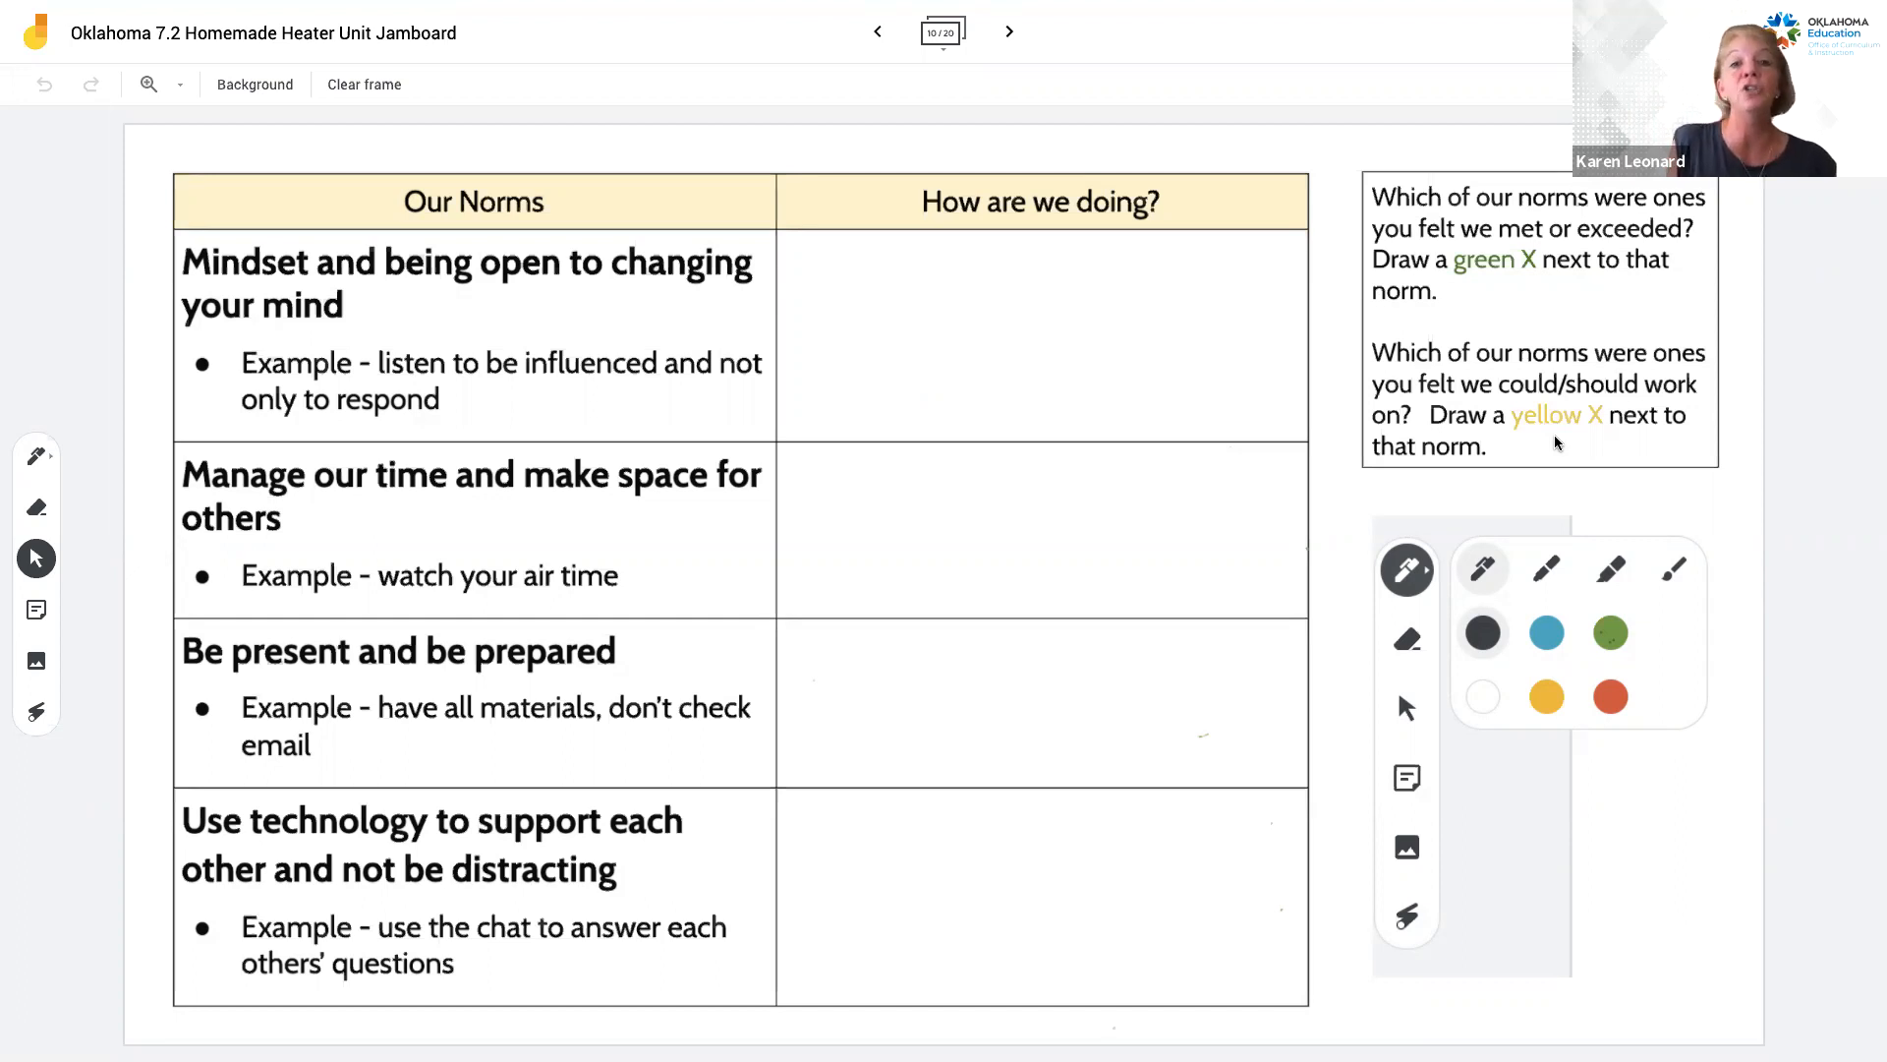
# Advance from the norms table to the "Our Class LOL Energy Model" frame.
pyautogui.rightClick(1000, 37)
pyautogui.click(1007, 31)
pyautogui.rightClick(1001, 28)
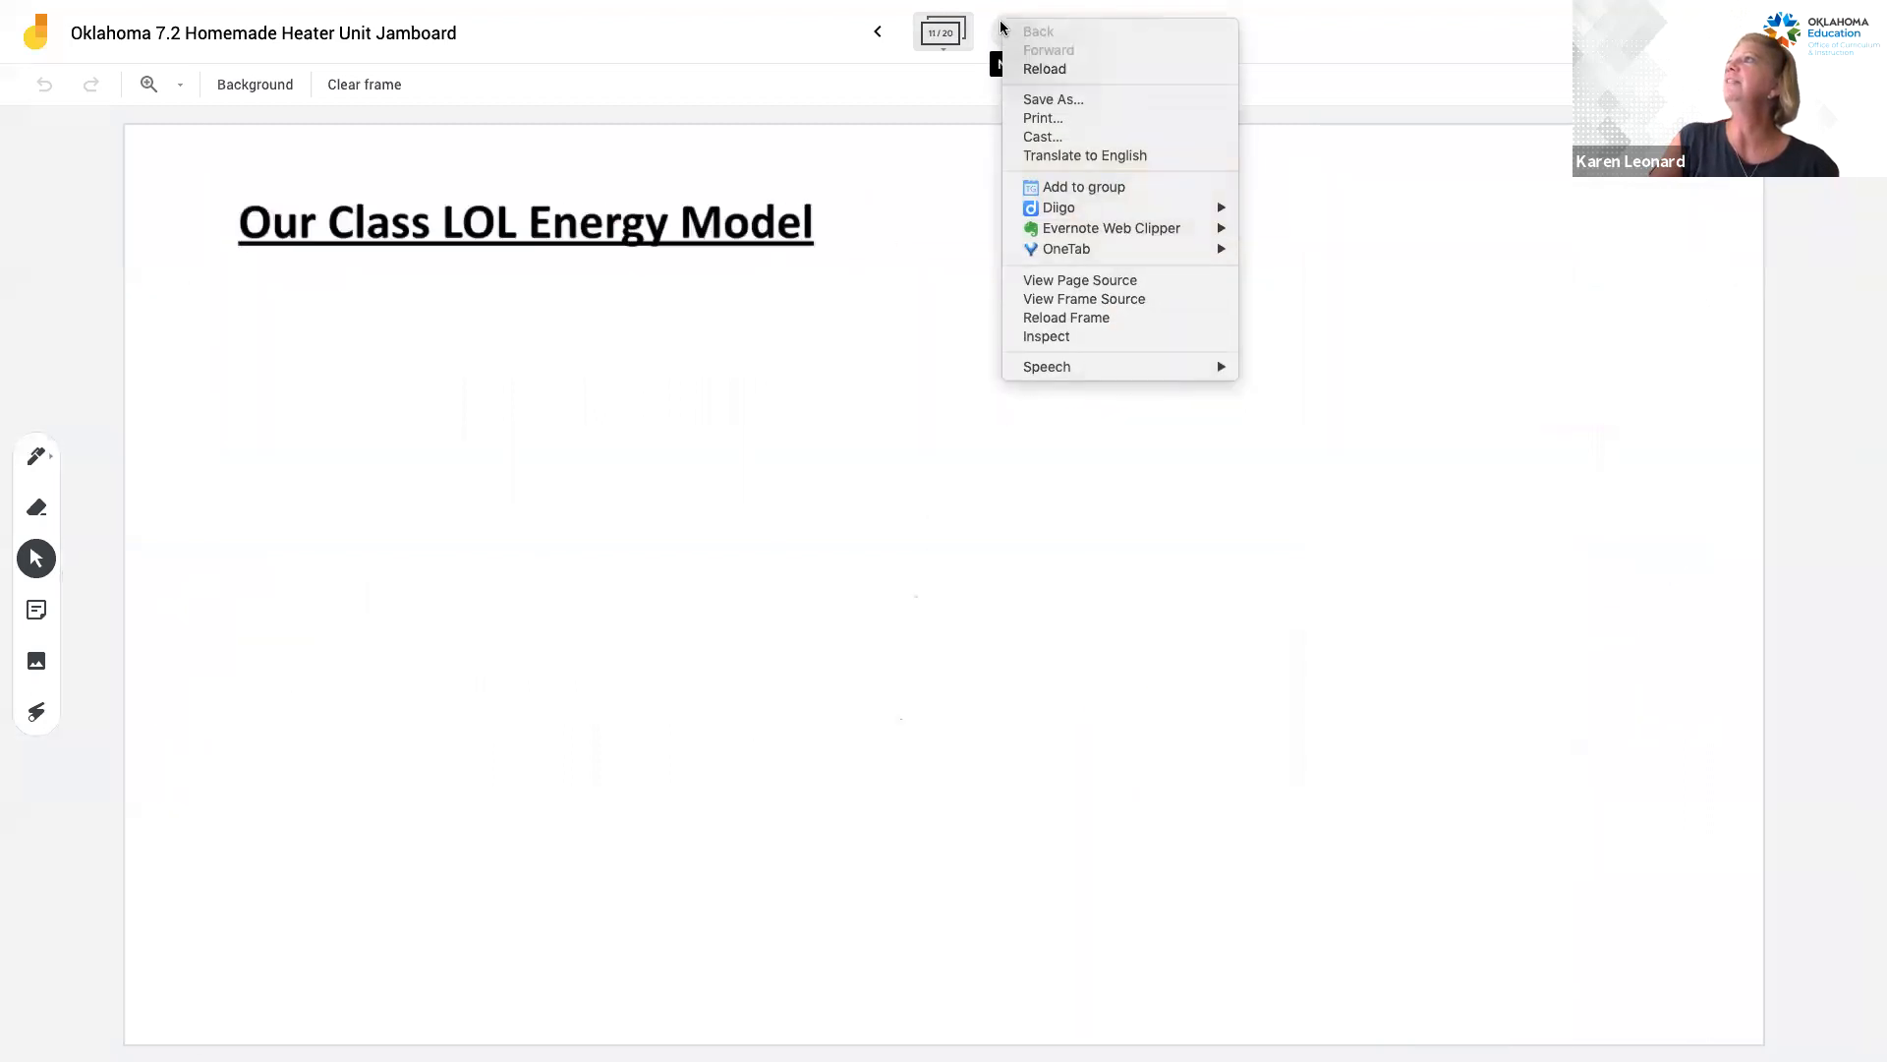